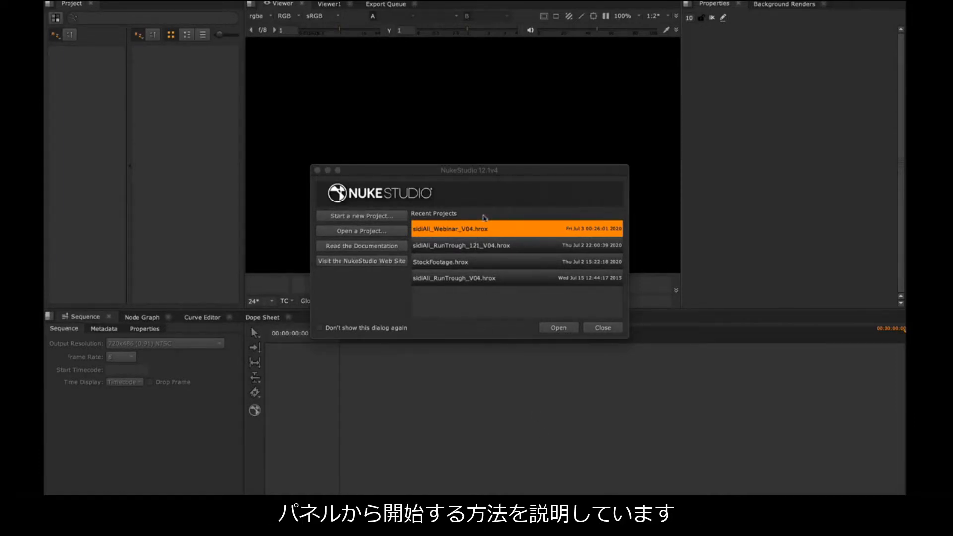
- Dismiss the startup dialog without opening a recent project
drag(486, 172, 483, 164)
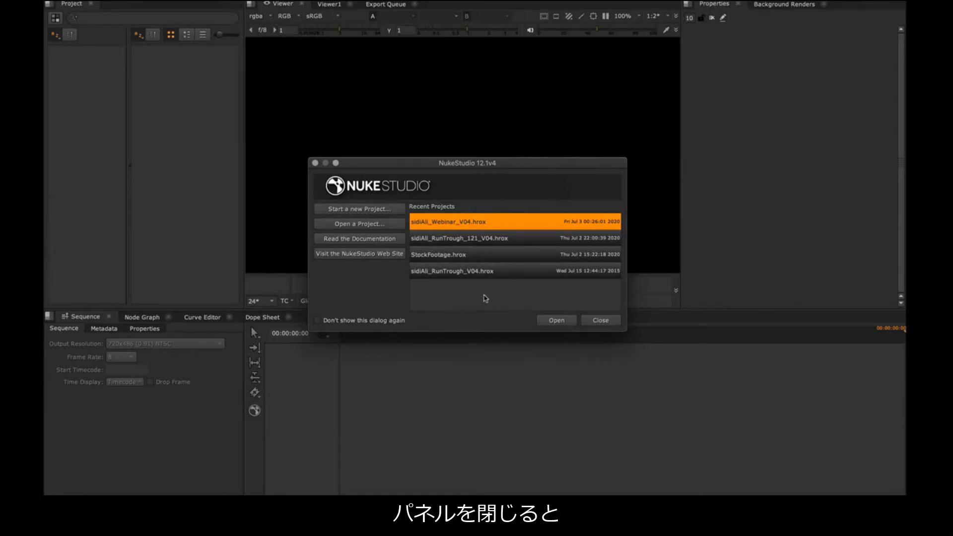
click(601, 320)
- Examine the templates offered for a new project, and cancel without creating one from a template
drag(472, 227, 453, 148)
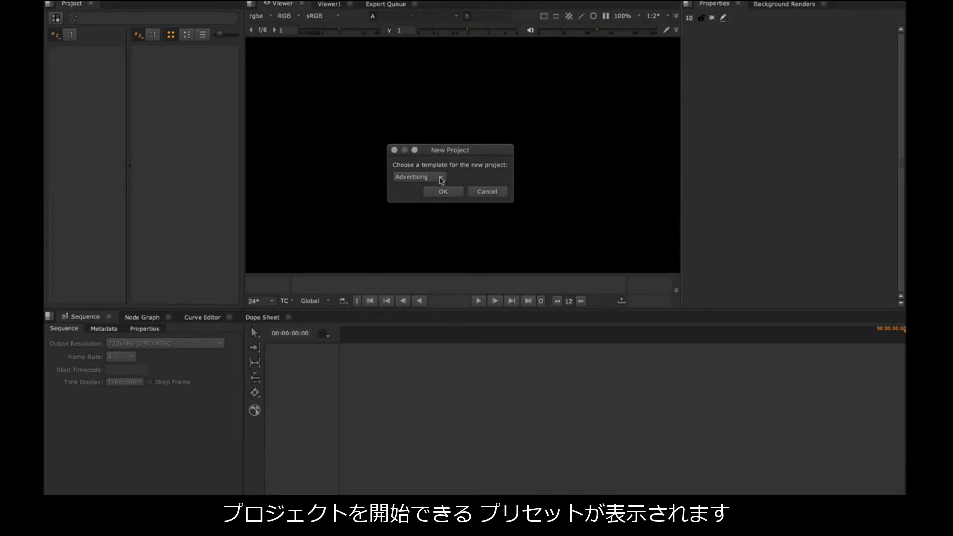
click(440, 180)
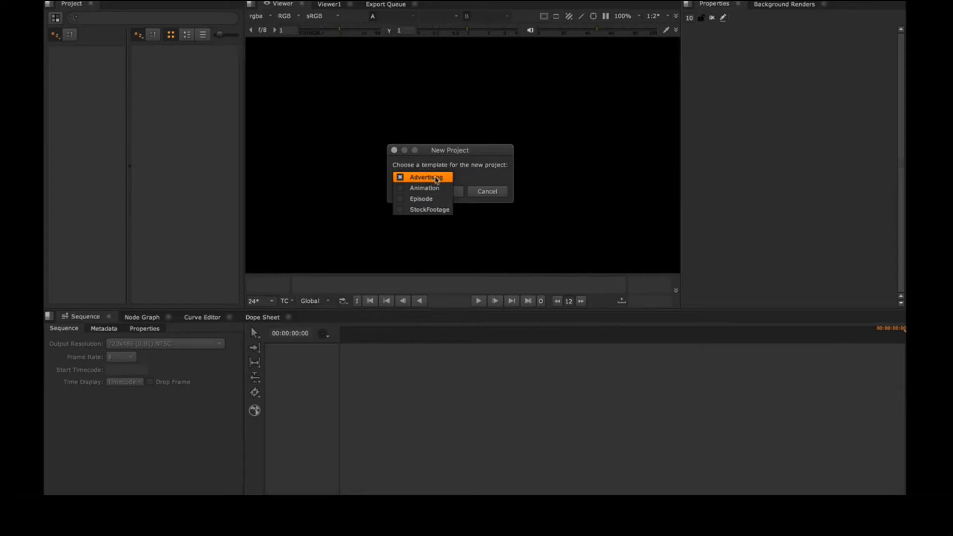
click(472, 169)
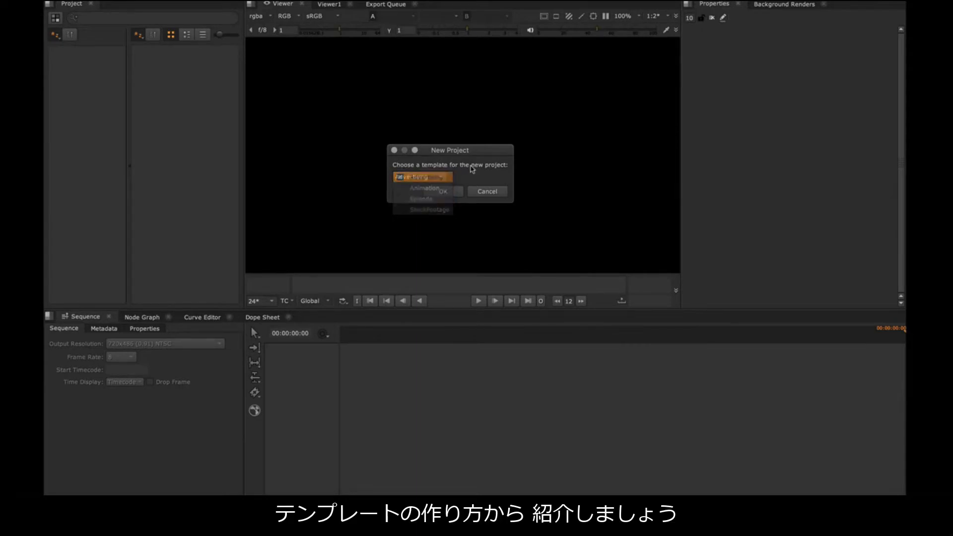
click(490, 191)
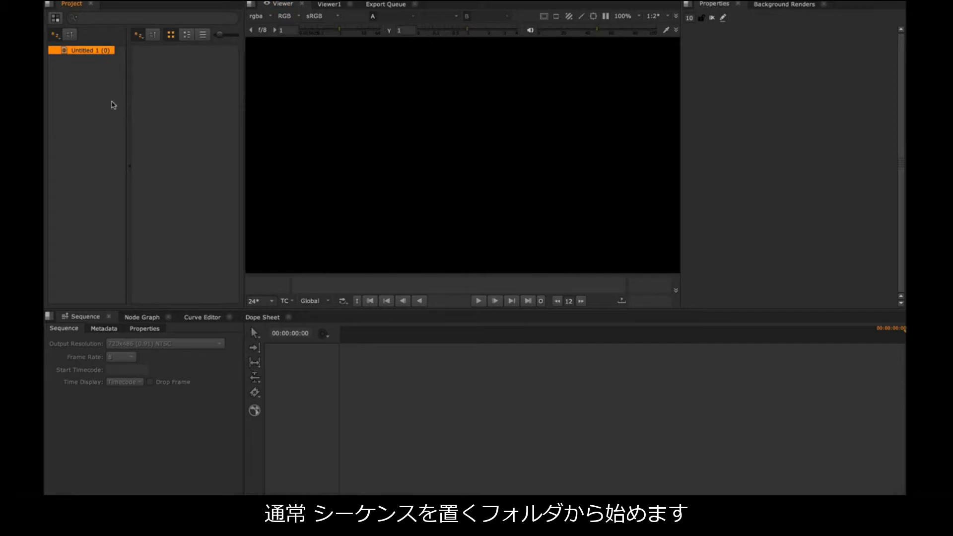
- Create a bin named 00_sequences in the Untitled 1 project
key(ctrl+b)
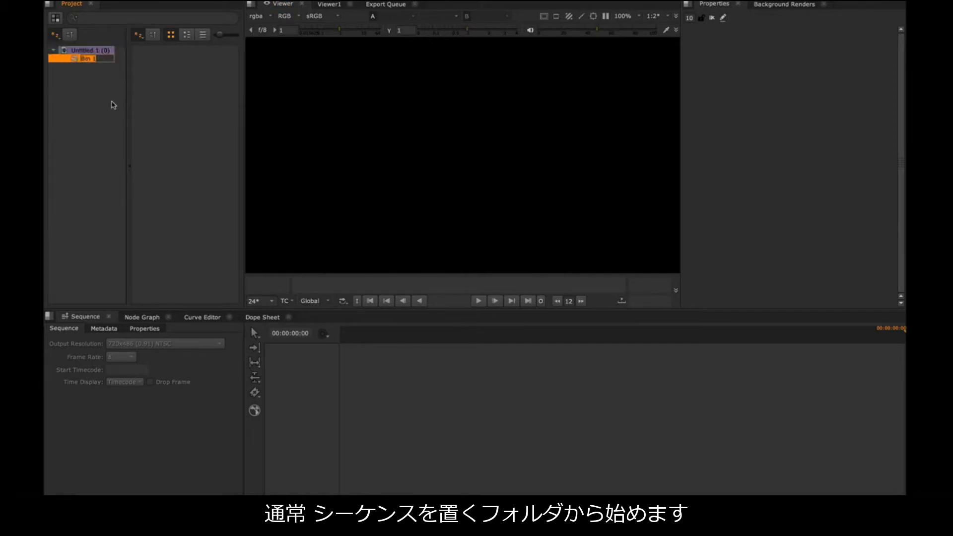
text(00_seq)
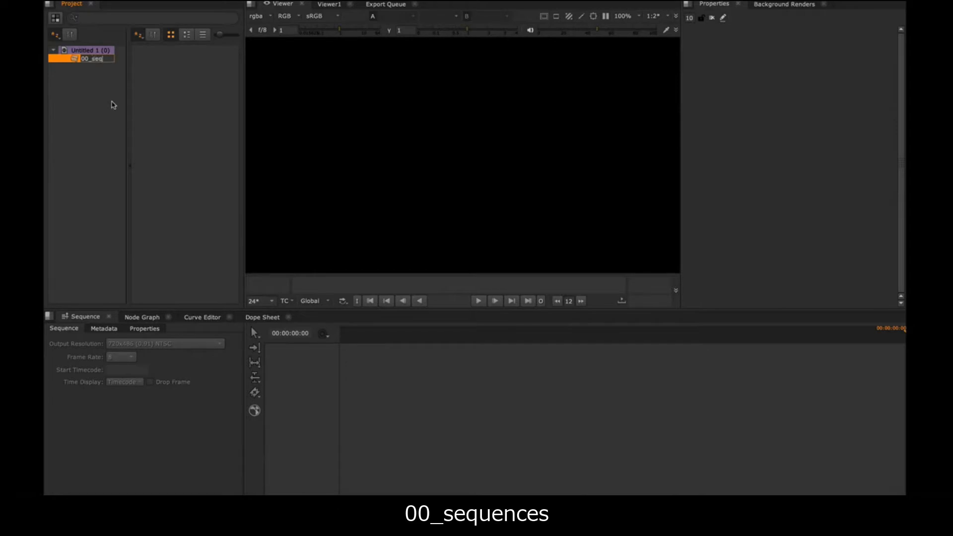
text(uences)
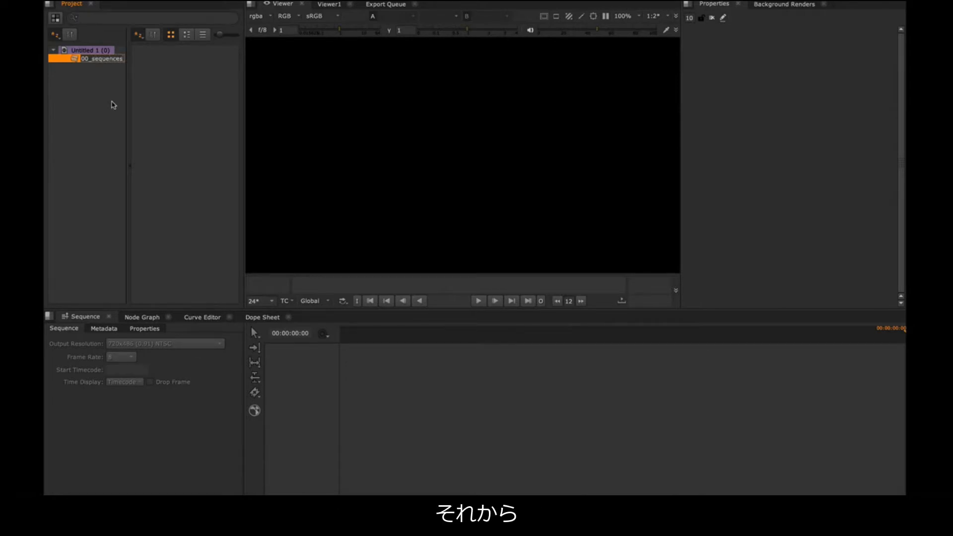
key(Return)
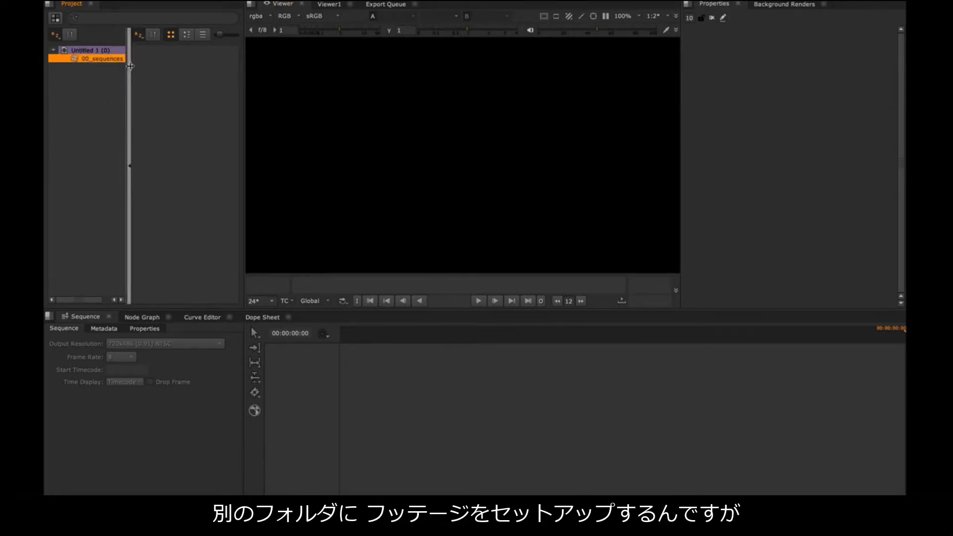
- Add a second bin named 01_References directly under the Untitled 1 project
click(112, 52)
key(ctrl+b)
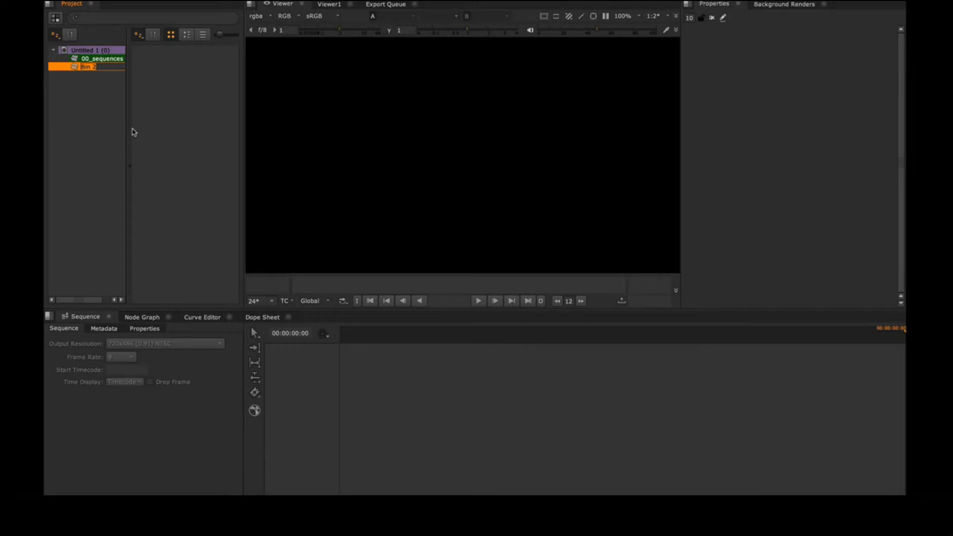
text(01_R)
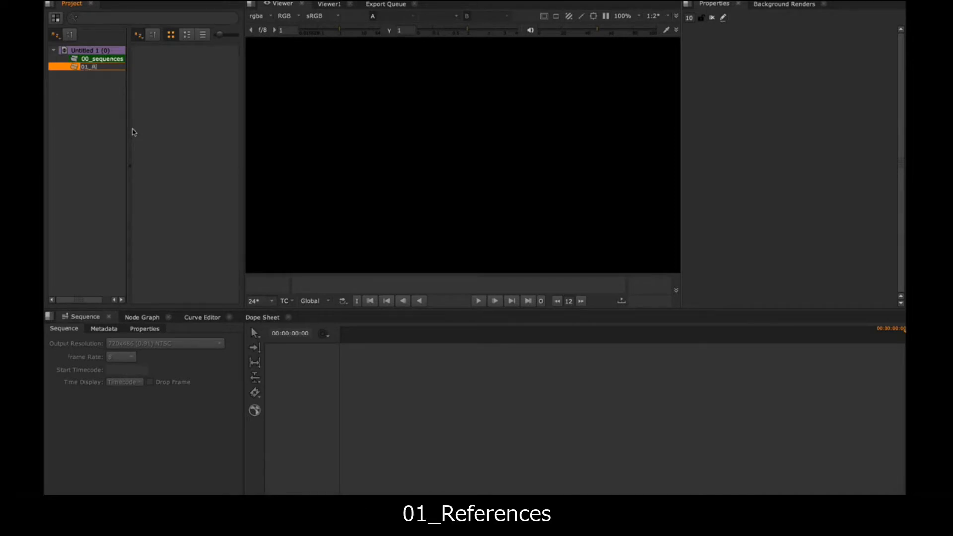
text(eferences)
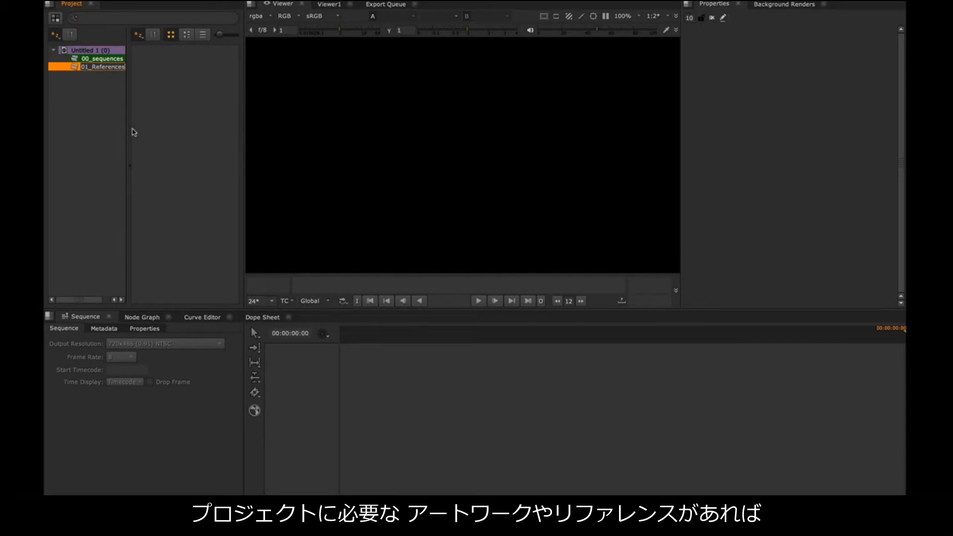
key(Return)
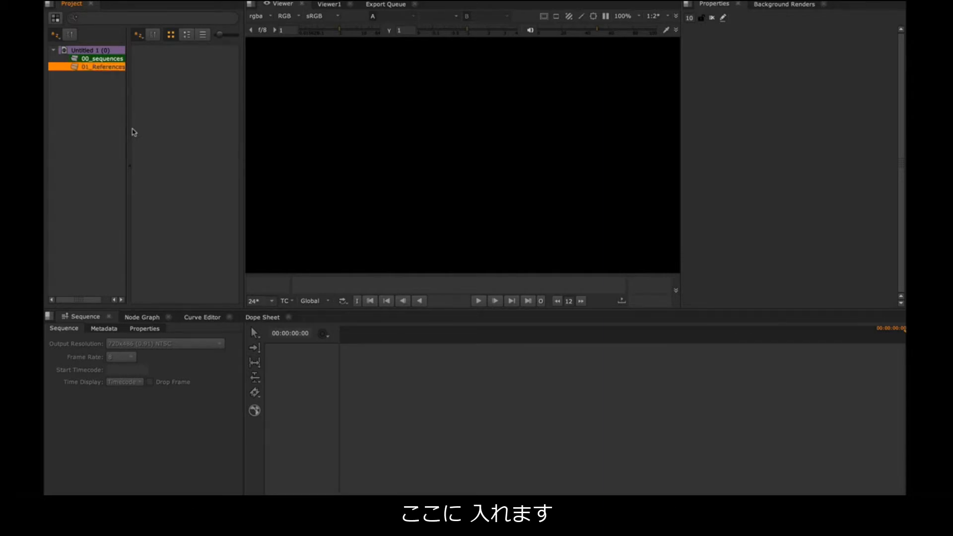
- Add a third bin named 02_Footage directly under the Untitled 1 project
click(115, 51)
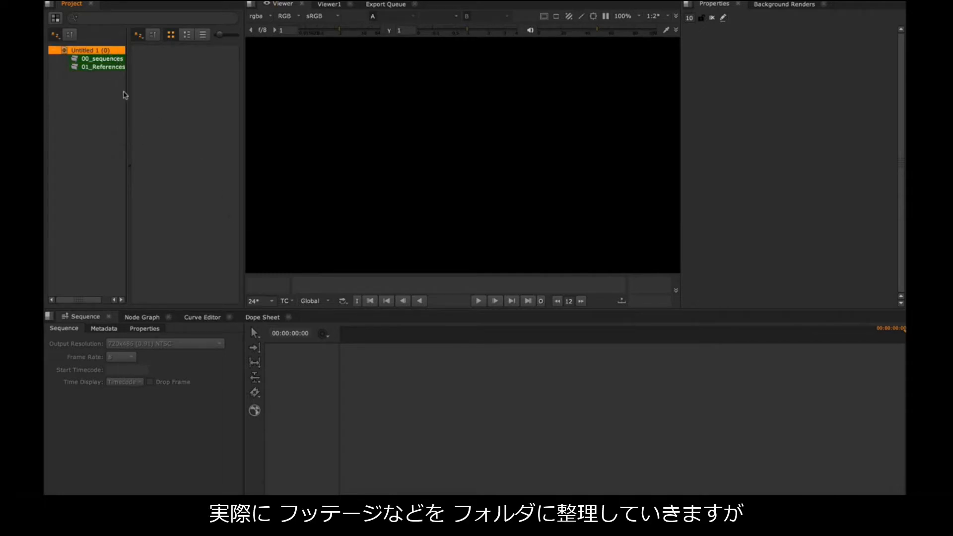
key(ctrl+b)
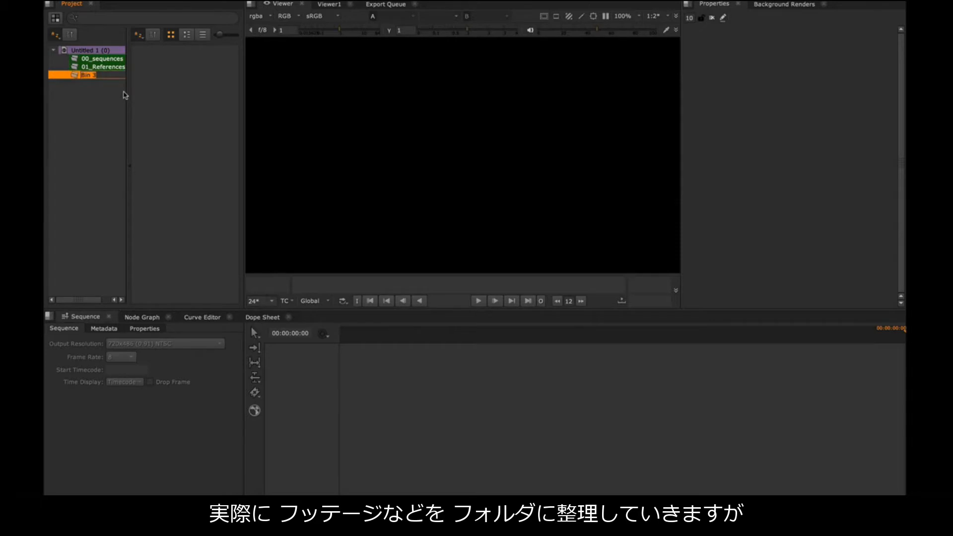
text(02_Footage)
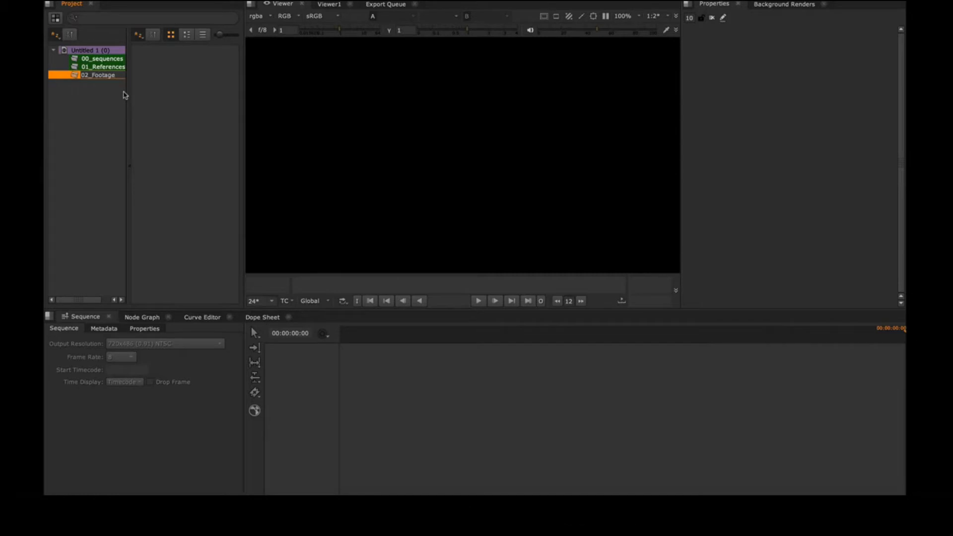
key(Return)
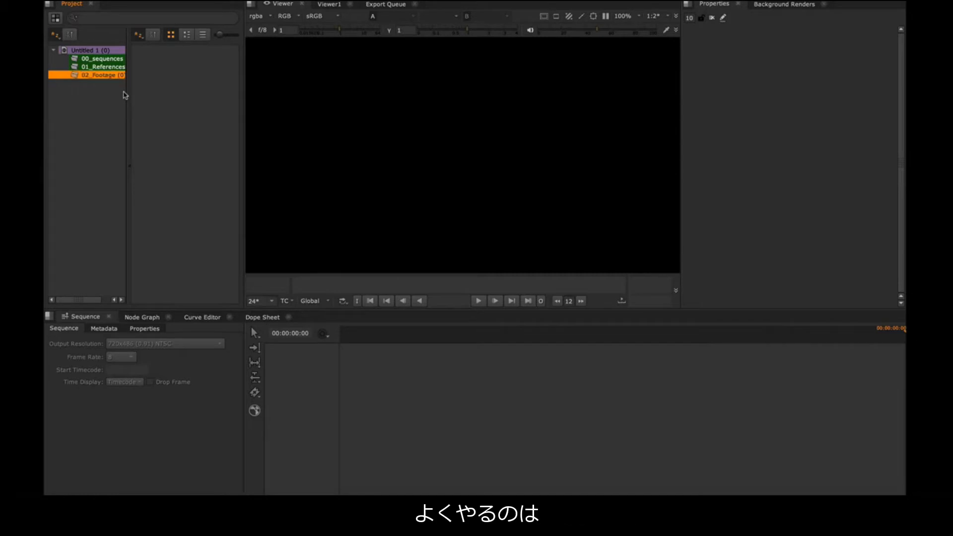
- Create a sub-bin named Story inside the 00_sequences bin
click(112, 59)
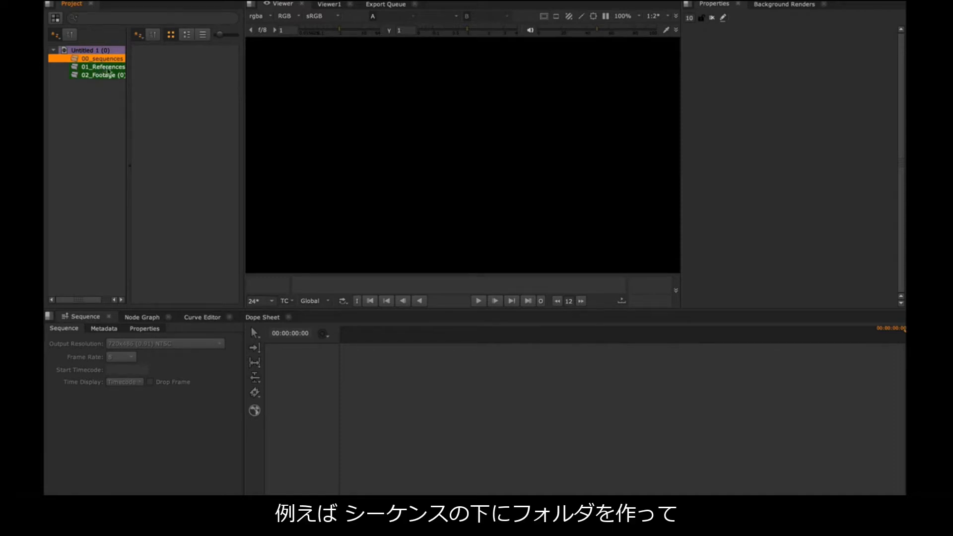
key(ctrl+b)
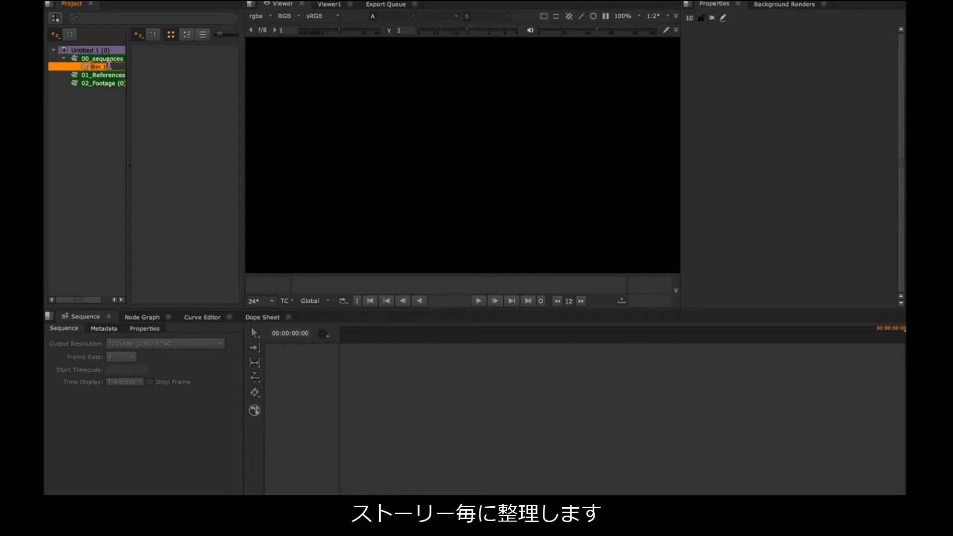
text(Story)
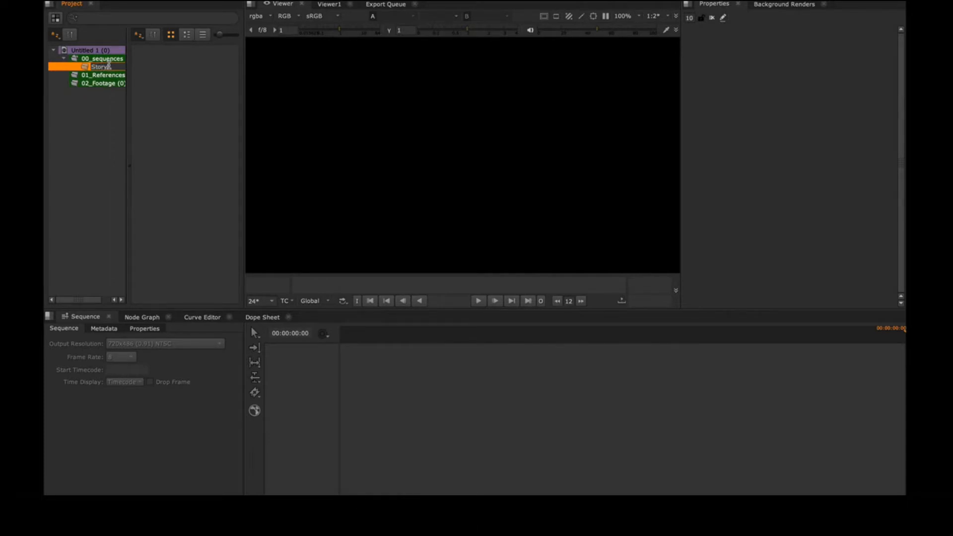
key(Return)
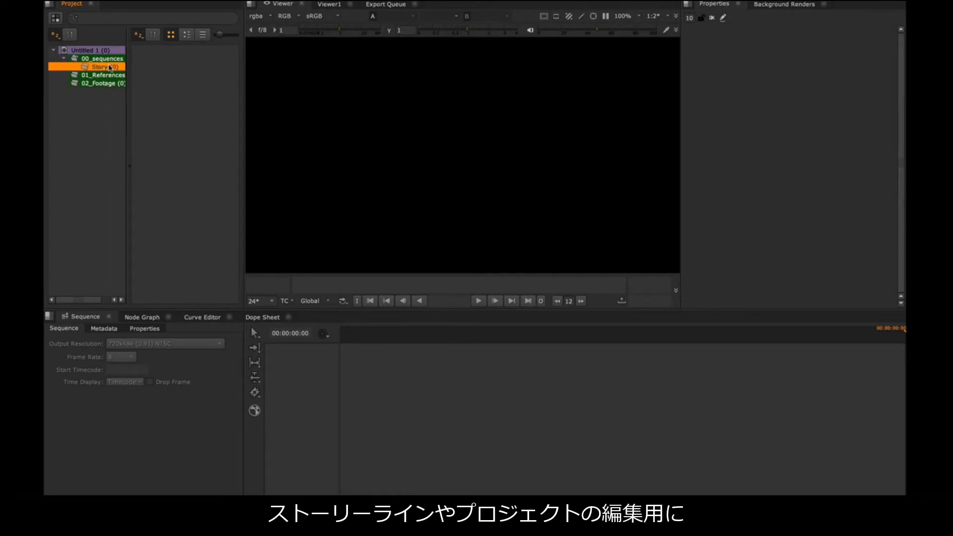
- Create a sub-bin named Review inside the 00_sequences bin
click(112, 59)
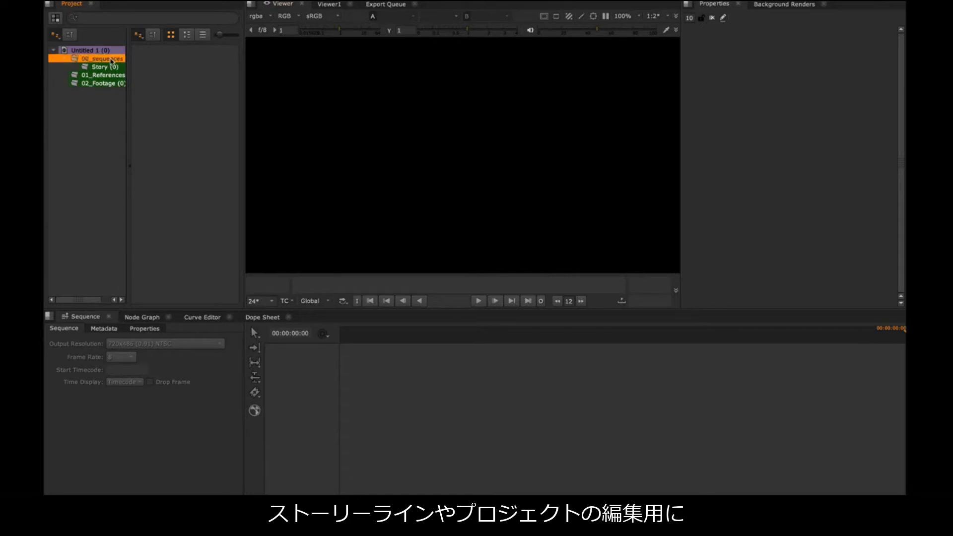
key(ctrl+b)
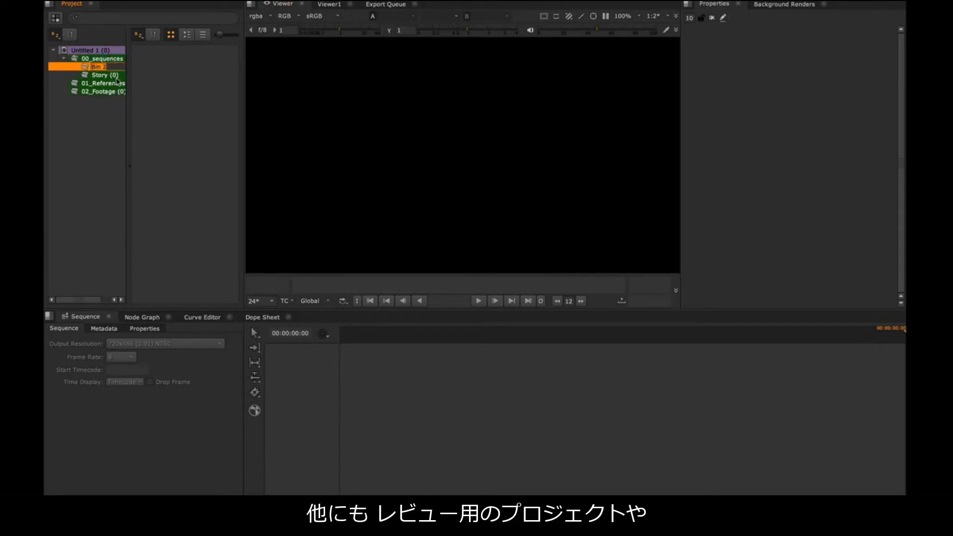
text(Review)
key(Return)
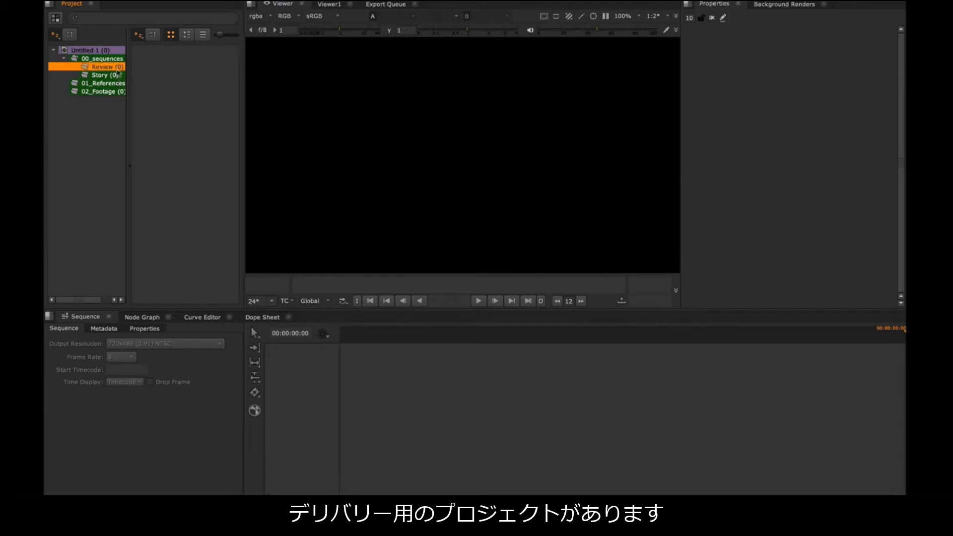
- Create a sub-bin named Deliveries inside the 00_sequences bin
click(116, 59)
key(ctrl+b)
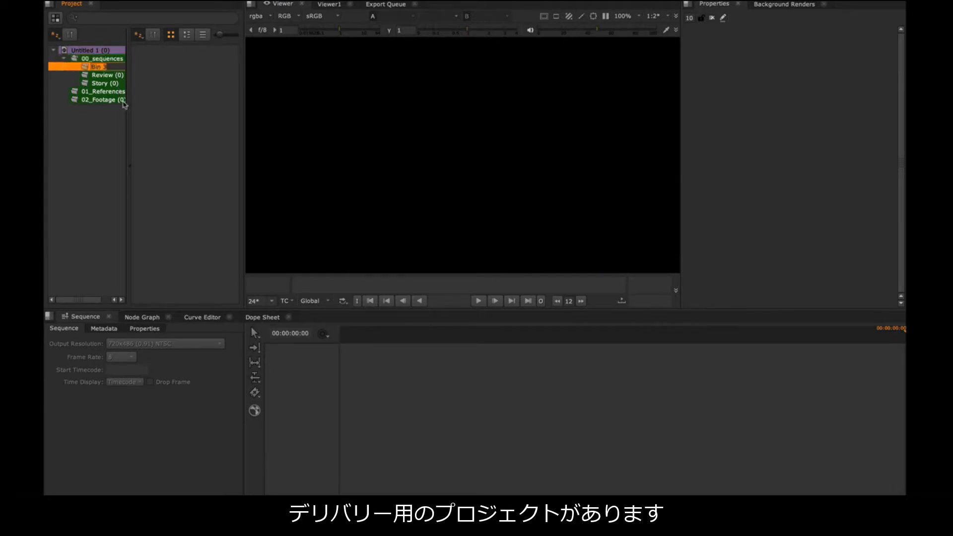
text(Delivery)
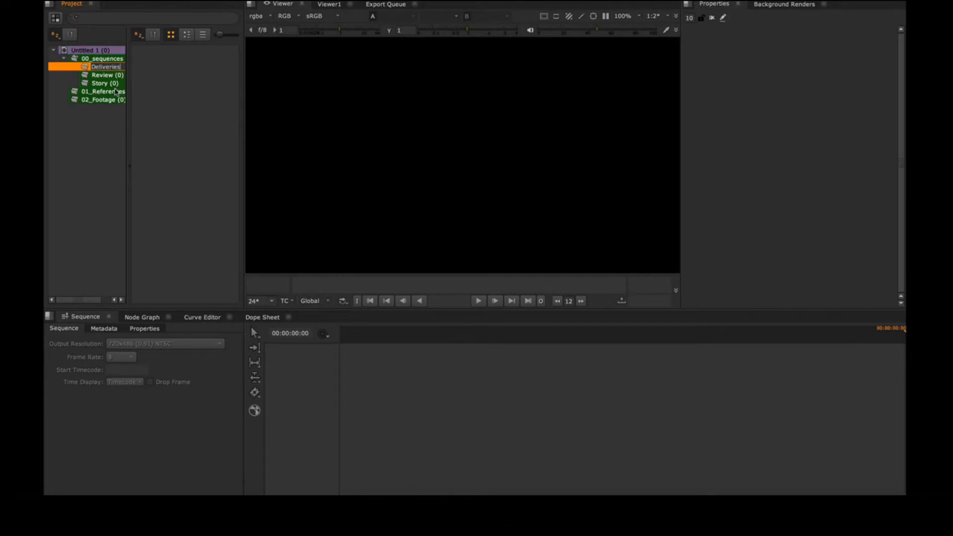
key(Return)
click(103, 60)
click(104, 68)
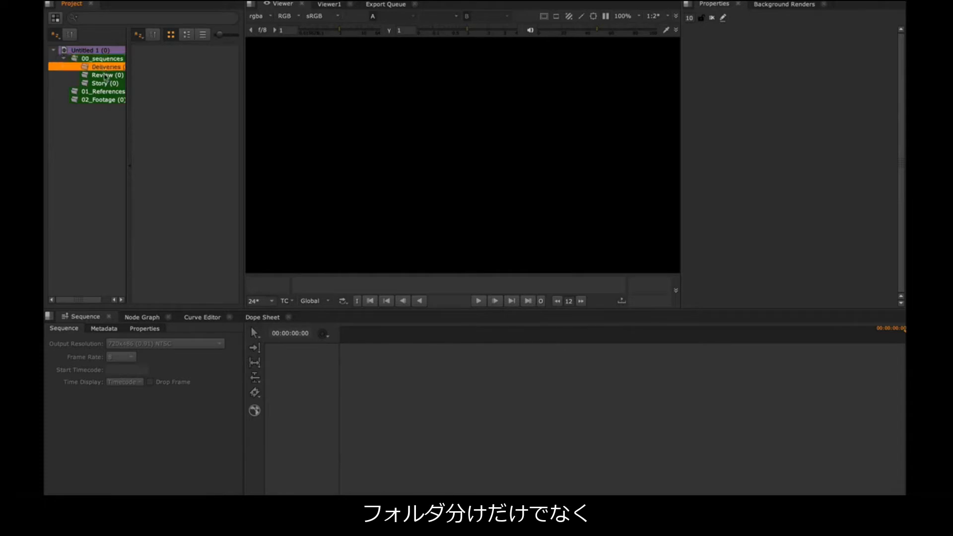
click(105, 76)
click(105, 84)
click(105, 92)
click(106, 100)
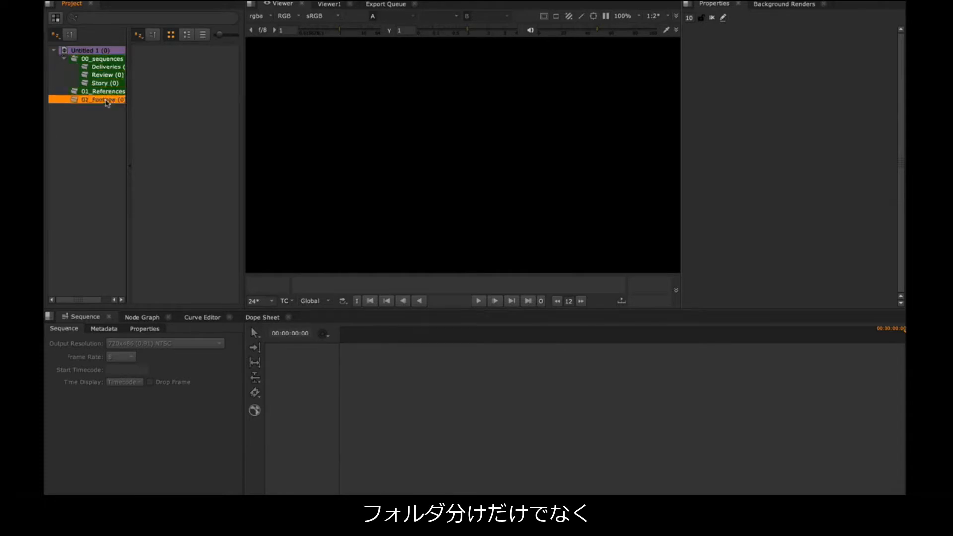
- Set the OpenColorIO config to aces_1.1 in the Untitled 1 project's colour management settings
click(107, 51)
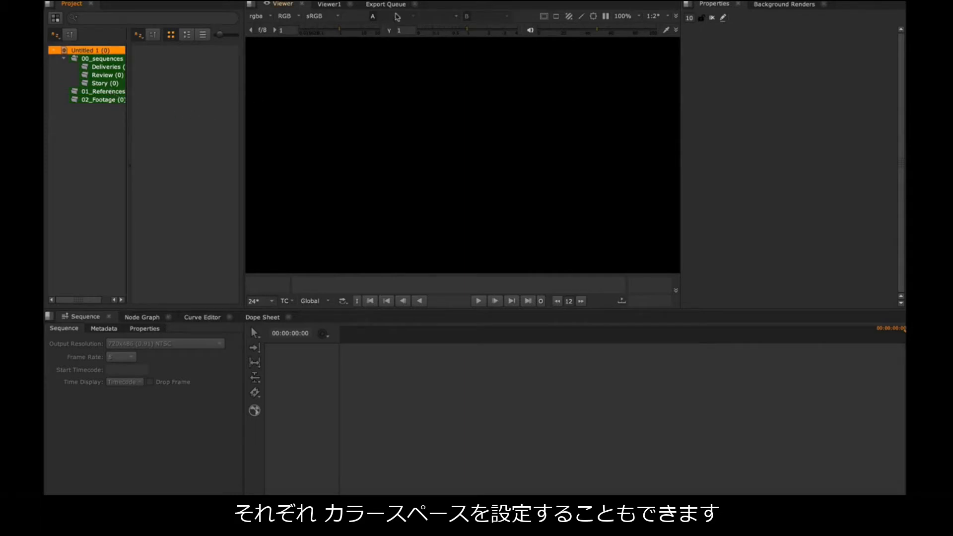
mouse_move(400, 2)
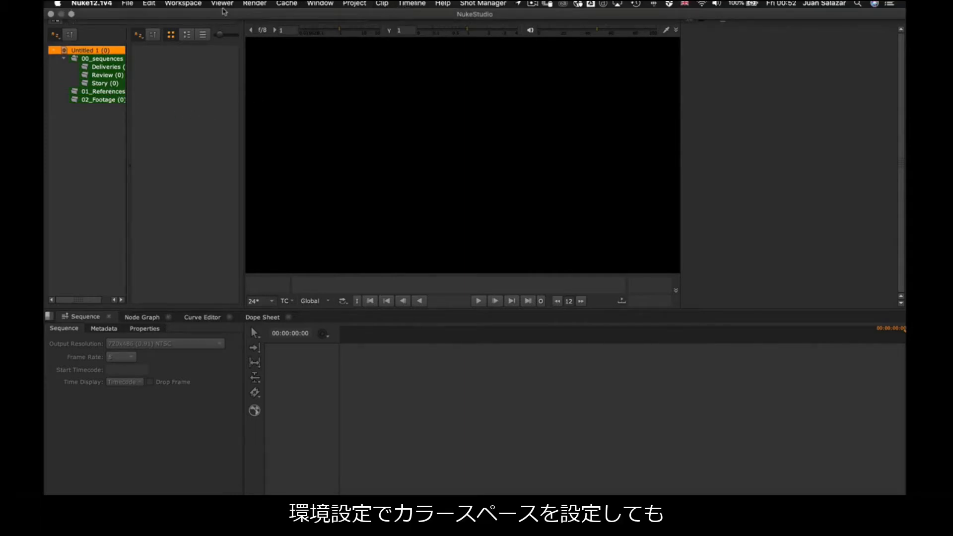
click(96, 4)
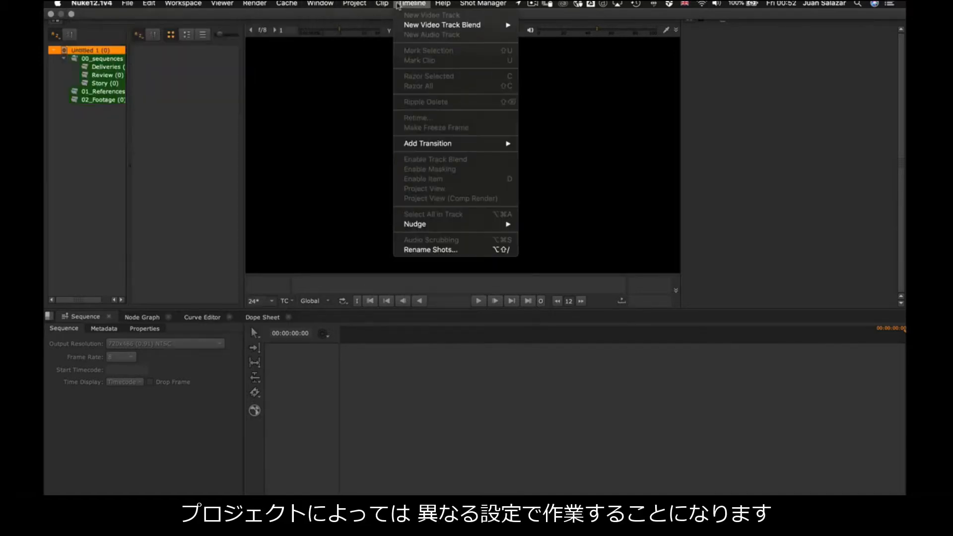
mouse_move(362, 5)
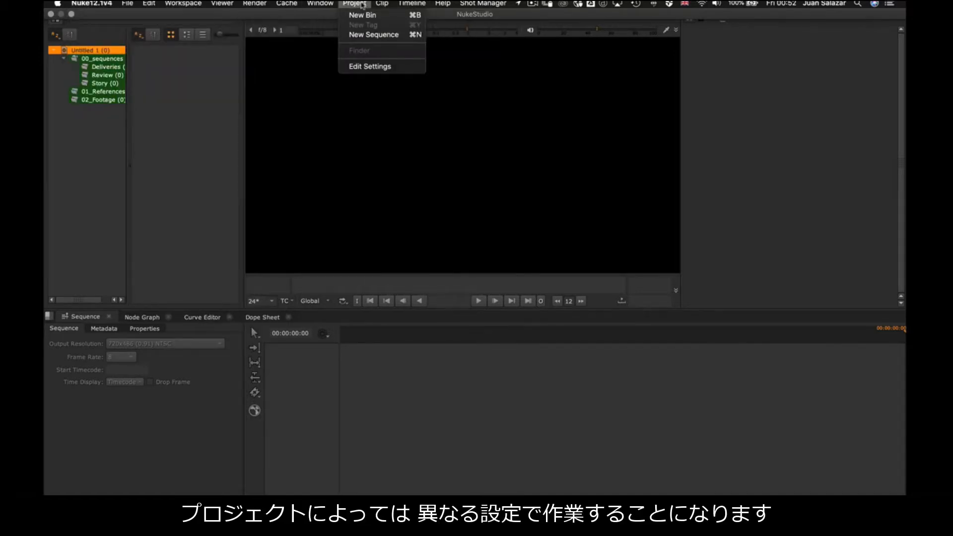
click(367, 66)
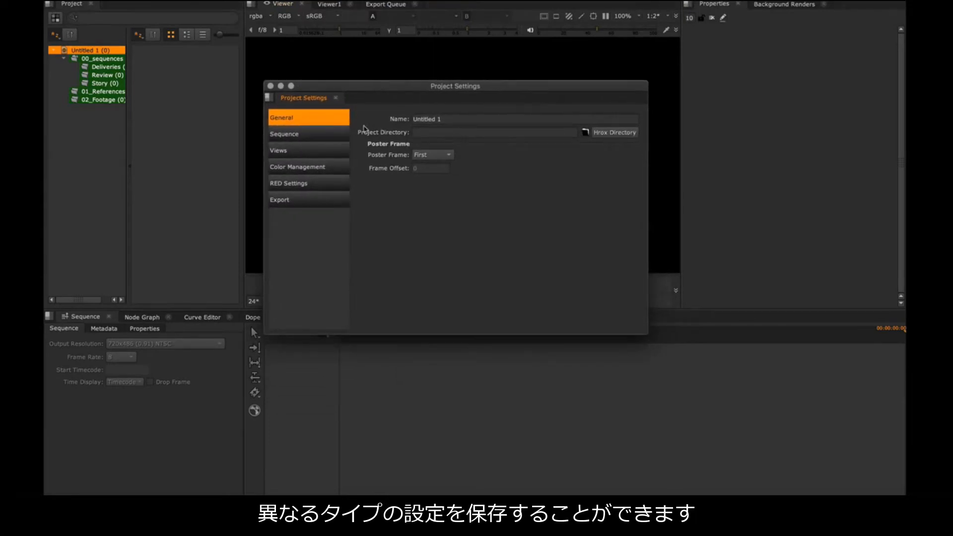
click(318, 166)
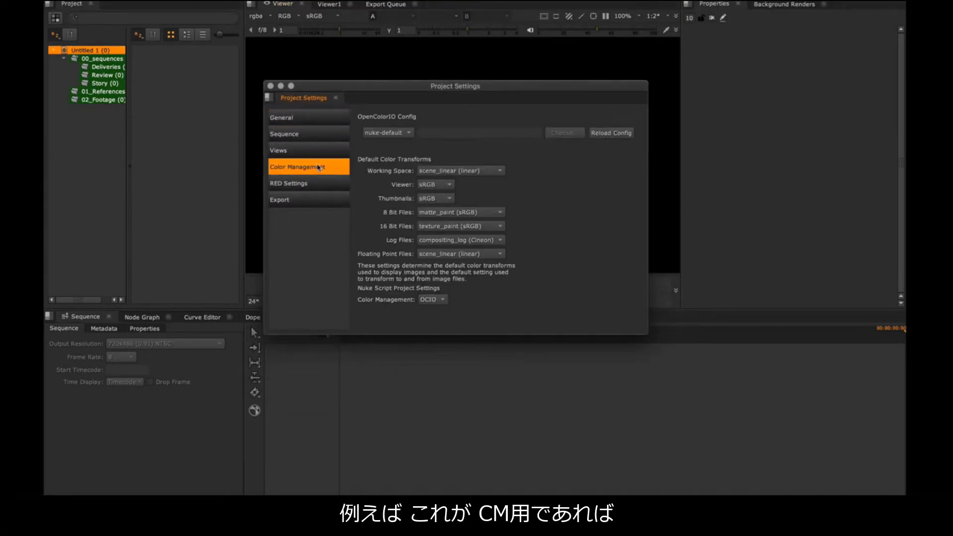
click(409, 134)
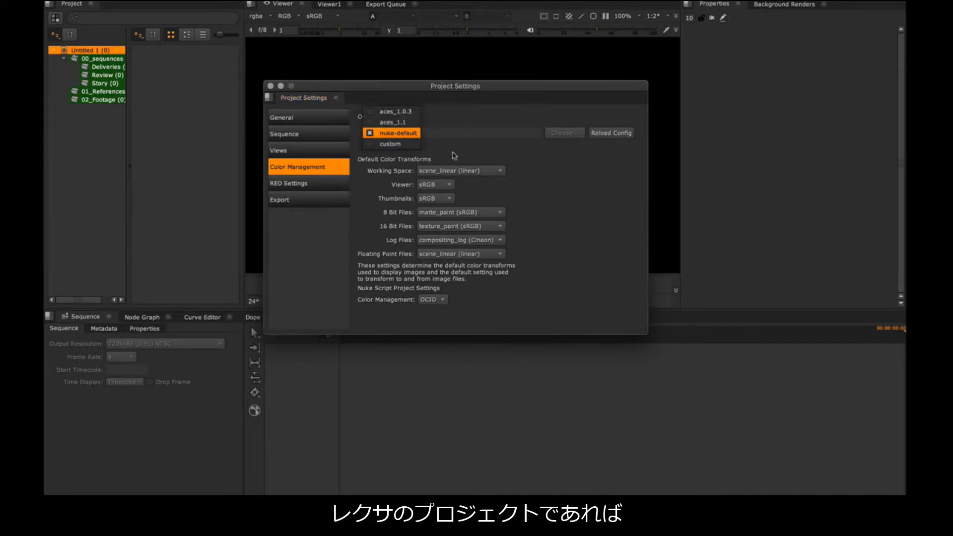
click(437, 149)
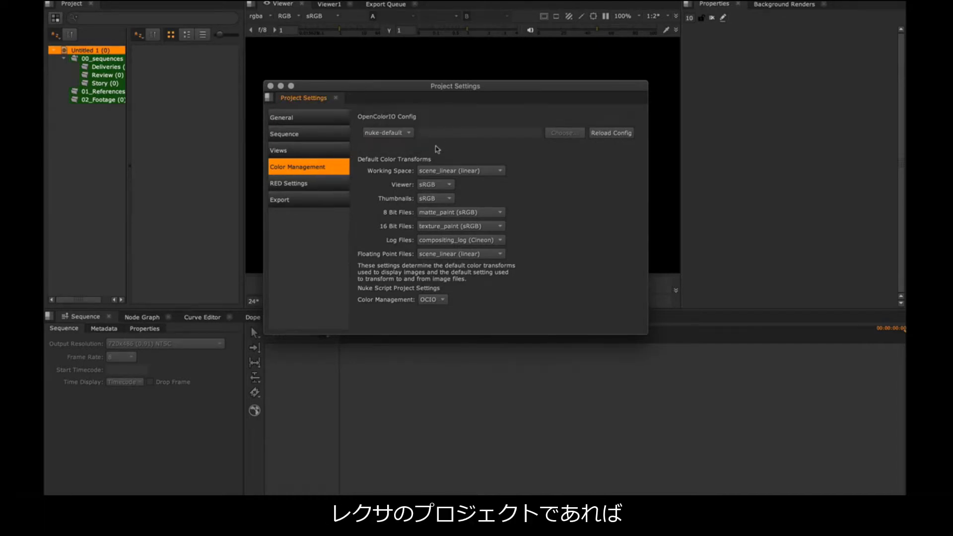
click(409, 137)
click(406, 124)
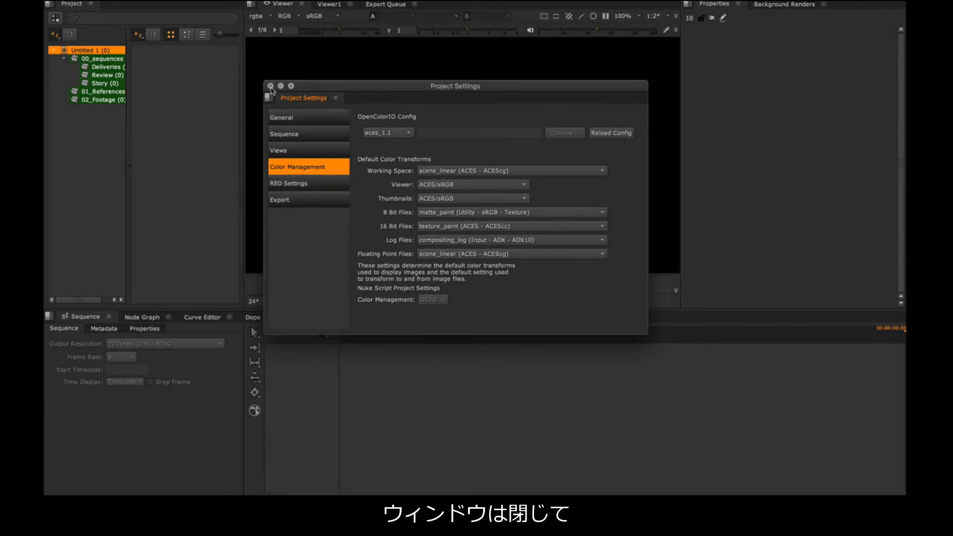
click(270, 87)
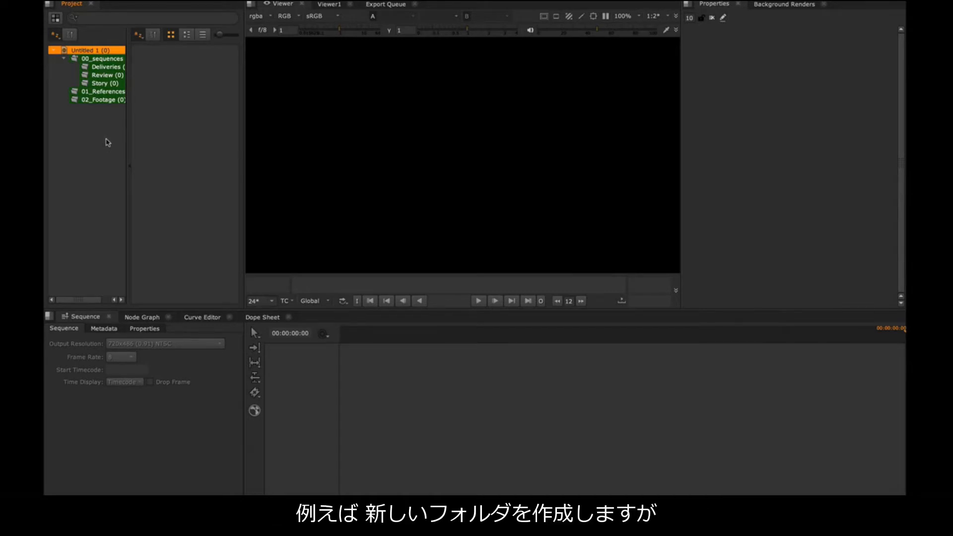
- Add a bin named 06_OnlinmeEditing directly under the Untitled 1 project
key(ctrl+b)
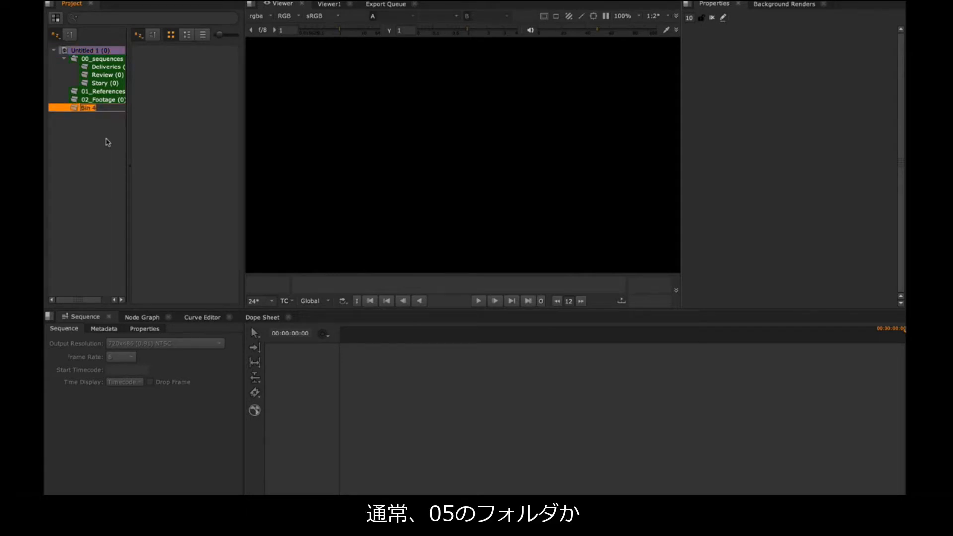
text(0)
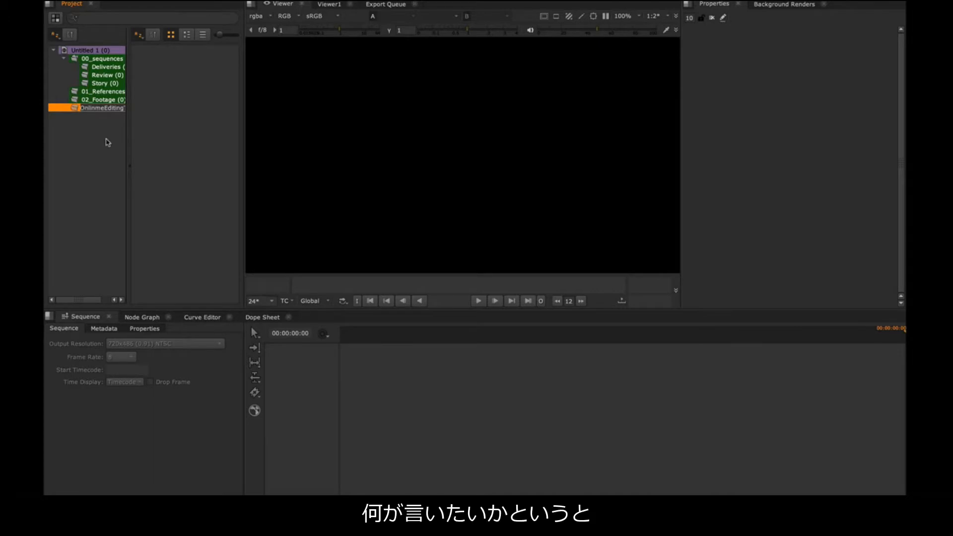
key(Return)
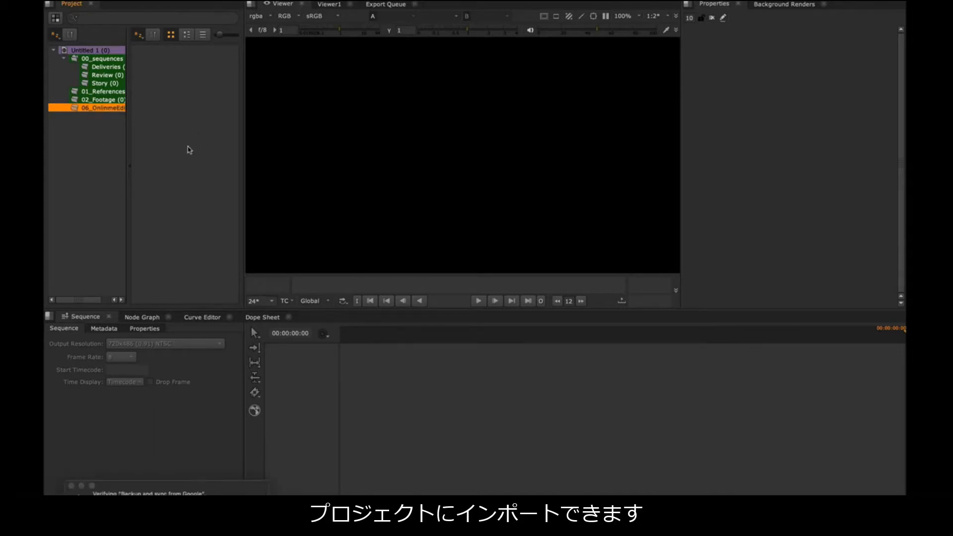
- Import BnW_V01.0001.exr, BnW_V02.0001.exr and ColorsBars_V01.nk from the Editorial_Tools template folder into the 06_OnlinmeEditing bin
right_click(191, 119)
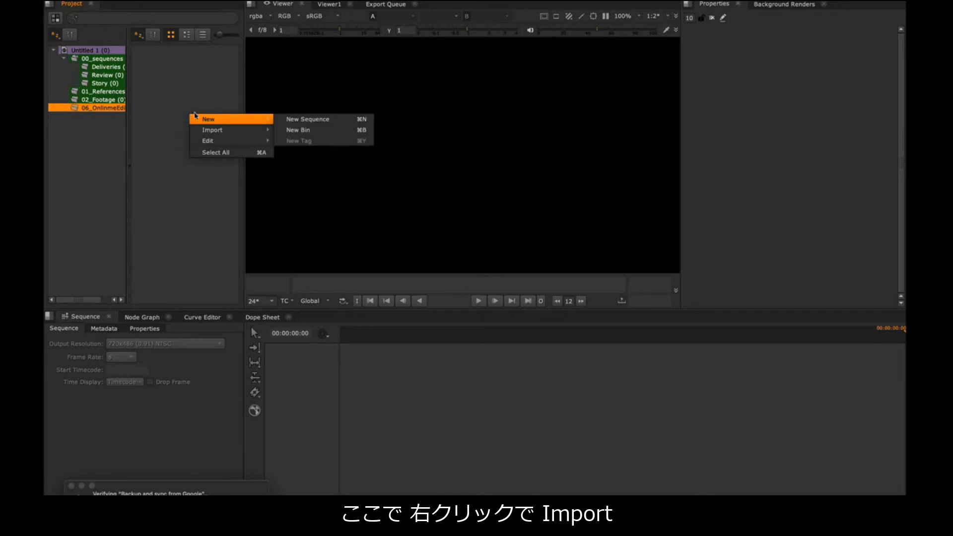
mouse_move(207, 130)
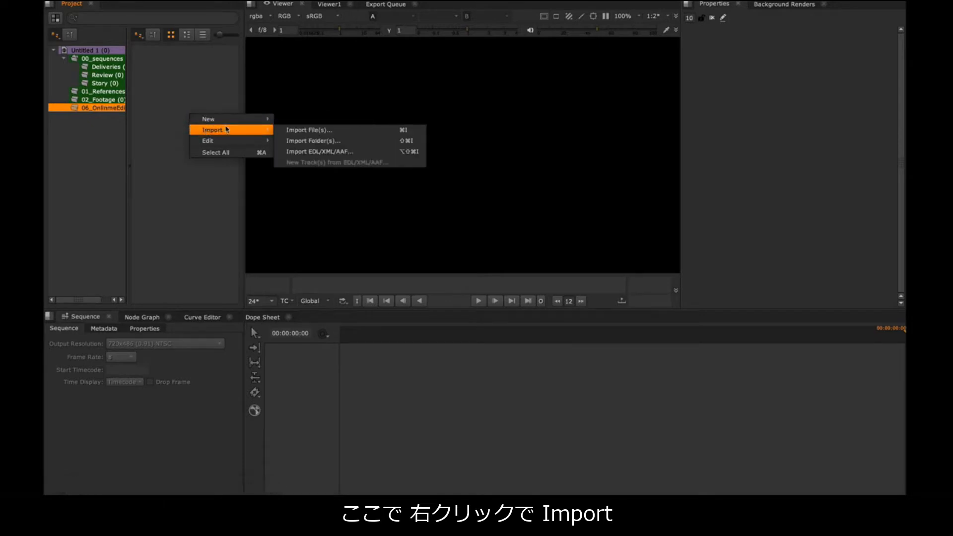
click(304, 132)
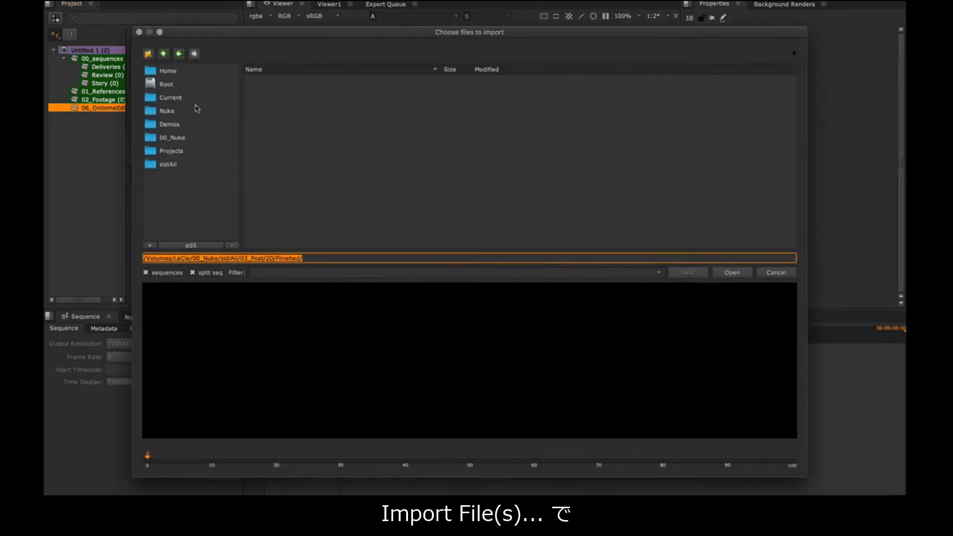
click(299, 106)
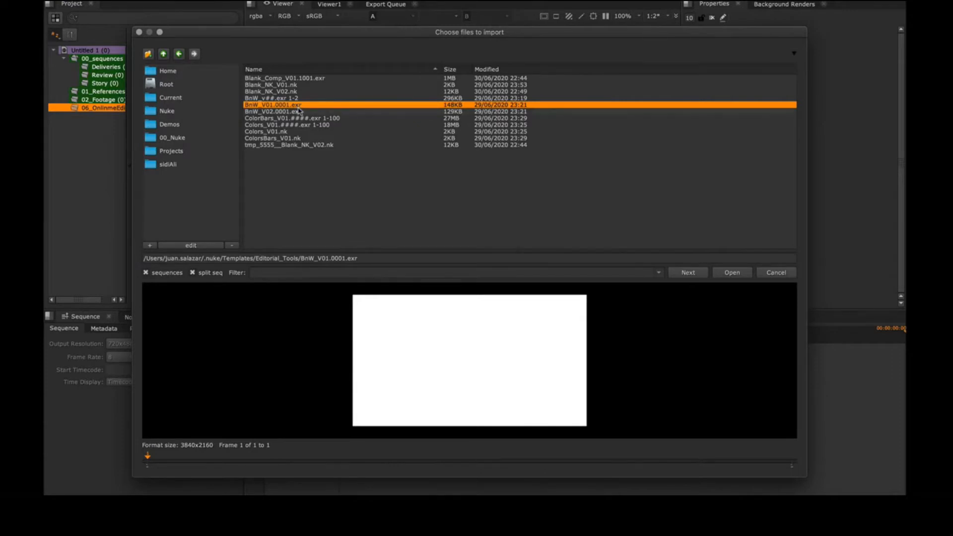
super+click(295, 112)
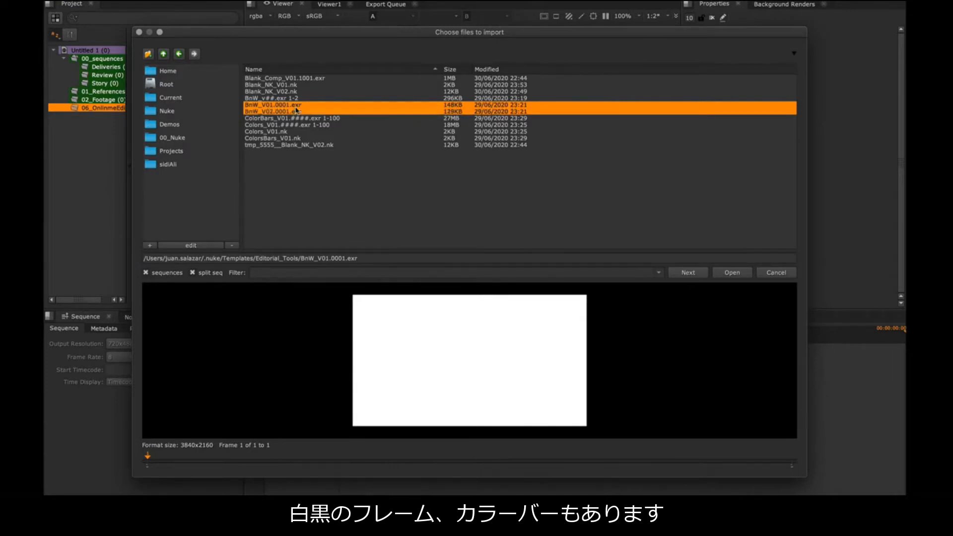
super+click(284, 139)
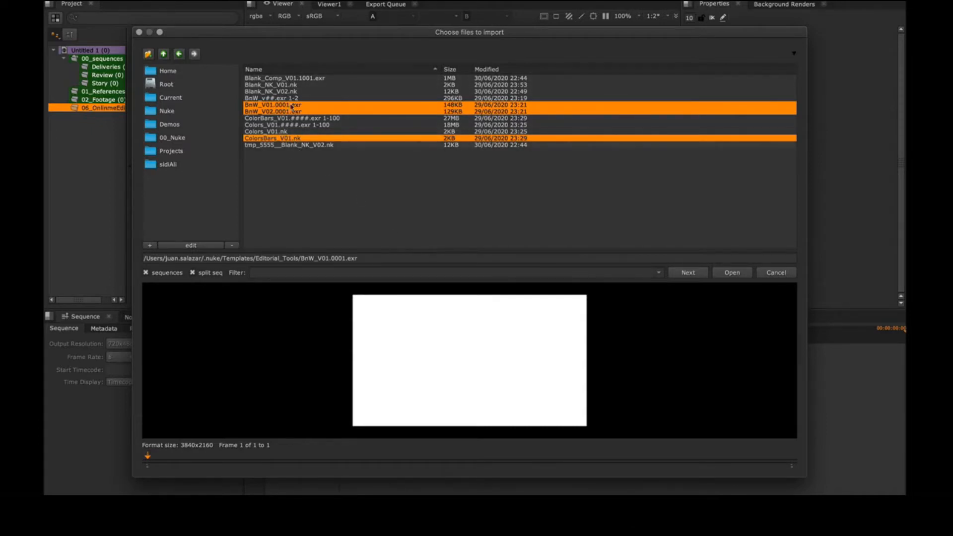
click(733, 275)
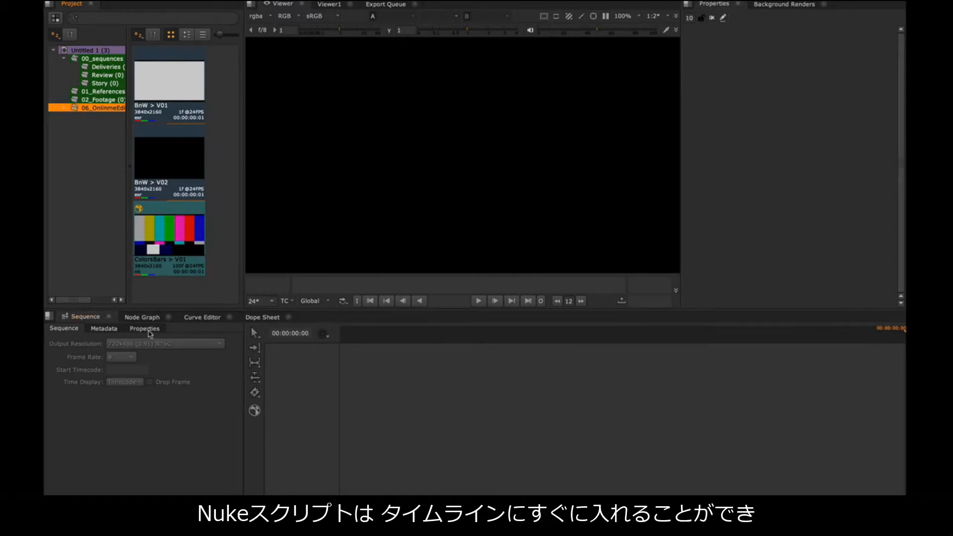
- Import the Blanks_V01.nk script from the Blanks folder into the 06_OnlinmeEditing bin and look through the bin's clips
click(138, 318)
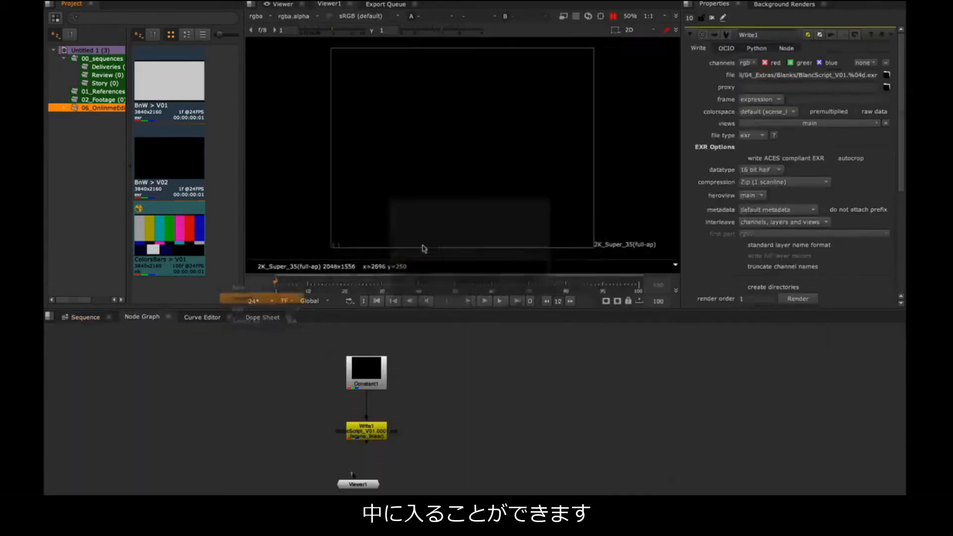
key(r)
click(294, 78)
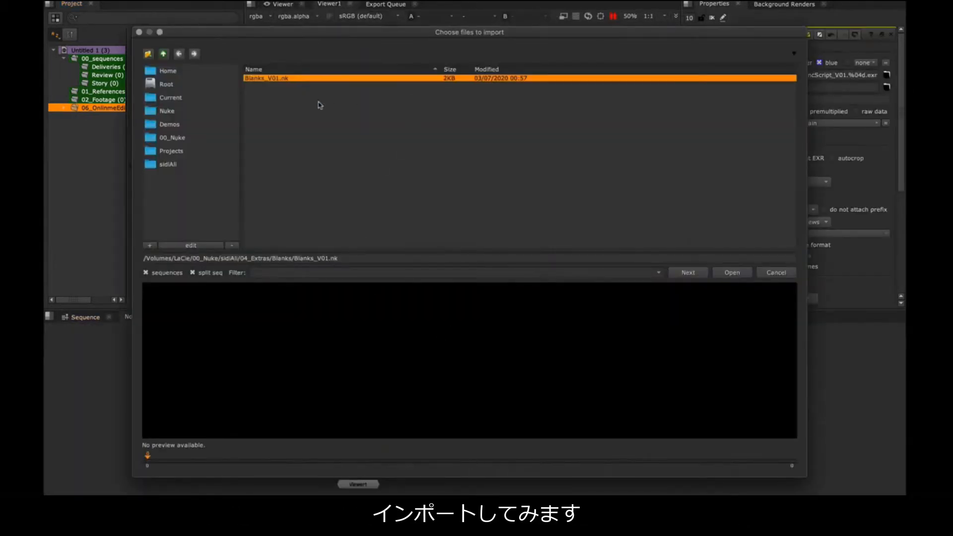
click(731, 272)
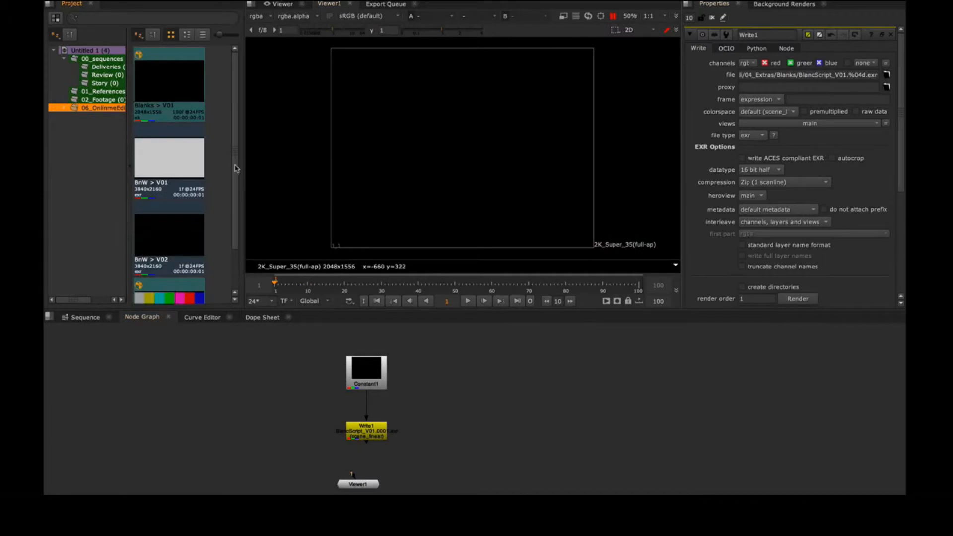
scroll(238, 182, down, 1)
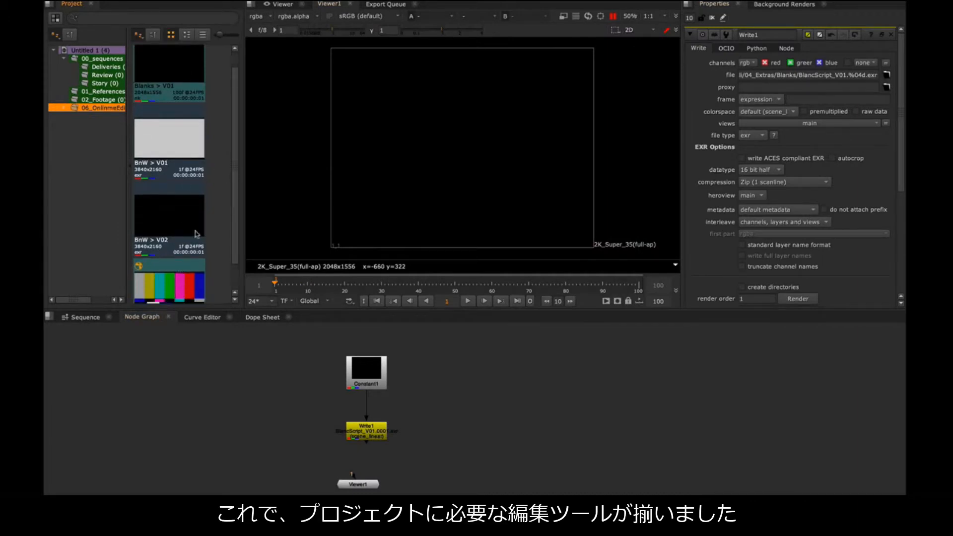
scroll(238, 171, down, 1)
scroll(238, 174, up, 2)
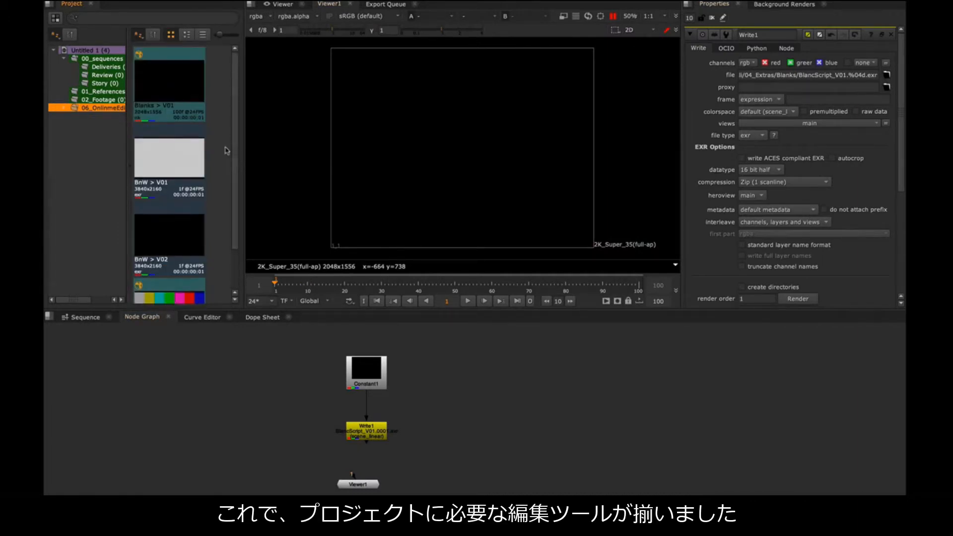
- Colour-code the bins: light grey for 06_OnlinmeEditing, yellow for Review and Story, and orange for 00_sequences
click(84, 316)
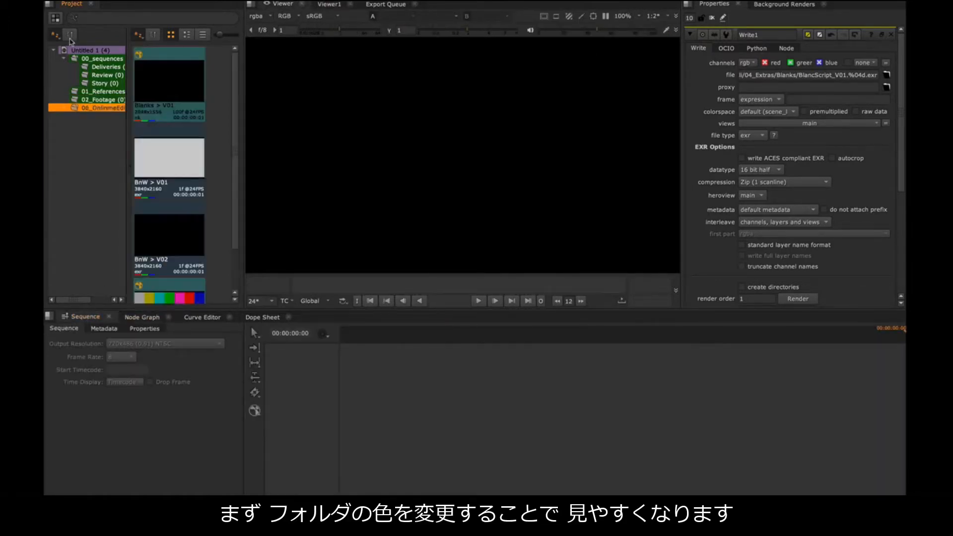
click(55, 18)
click(484, 253)
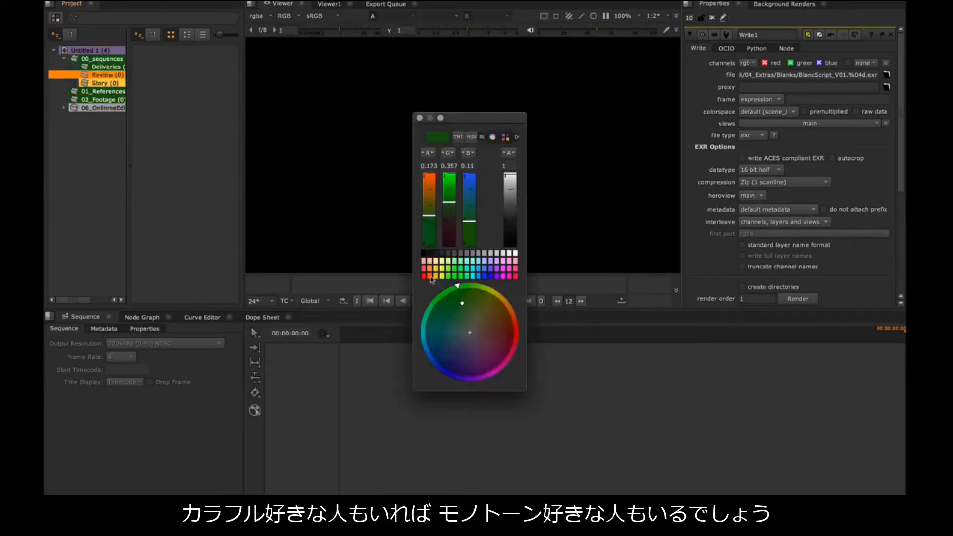
click(431, 267)
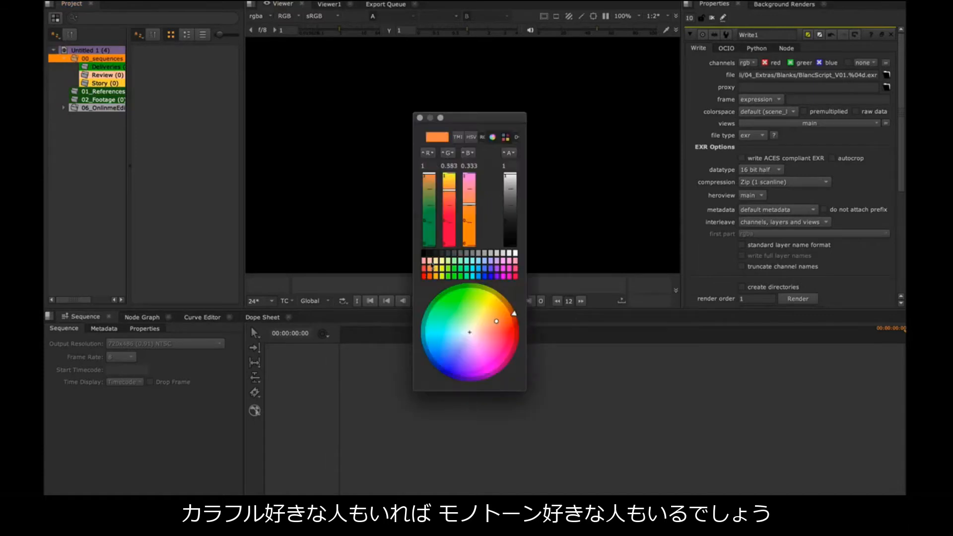
click(419, 118)
click(112, 91)
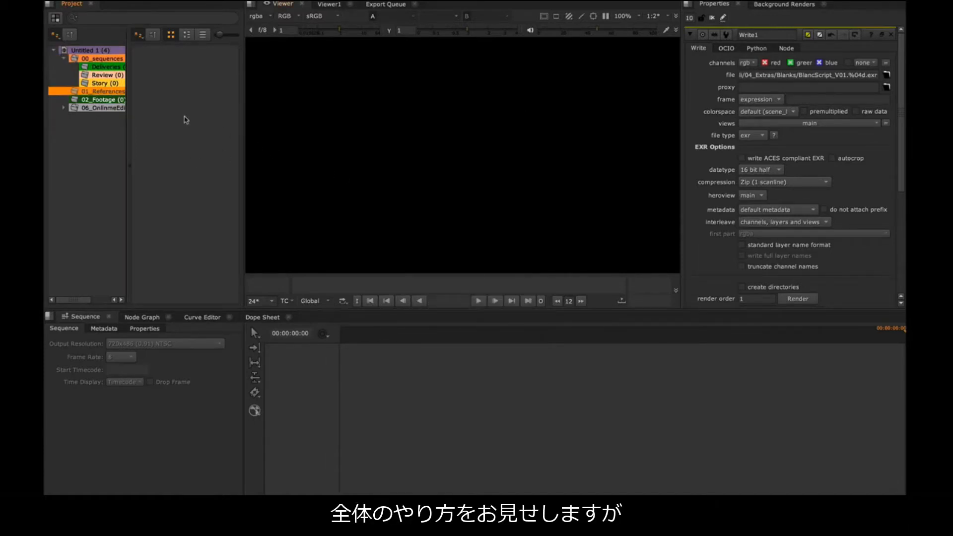
- Start saving the Untitled 1 project and browse to the .nuke/Templates folder in the home directory
click(94, 51)
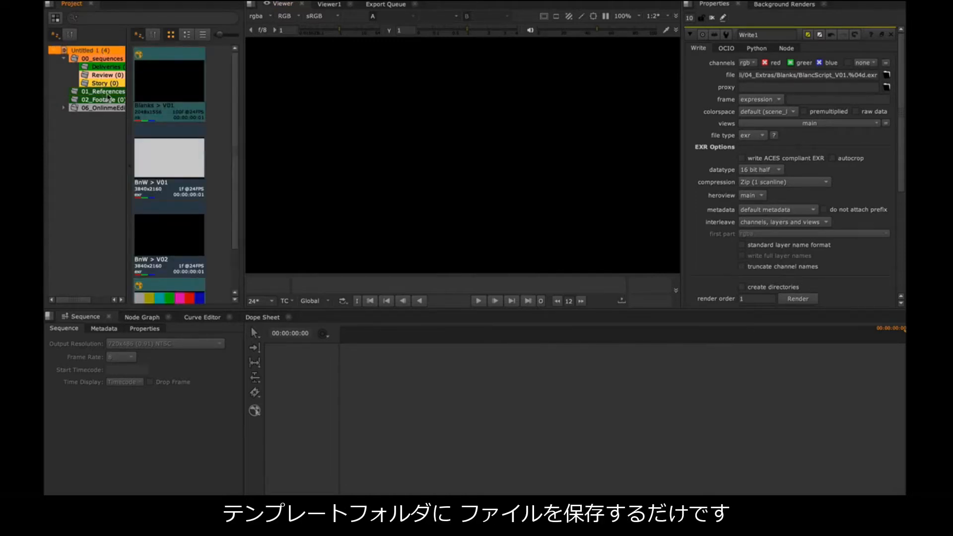
key(ctrl+s)
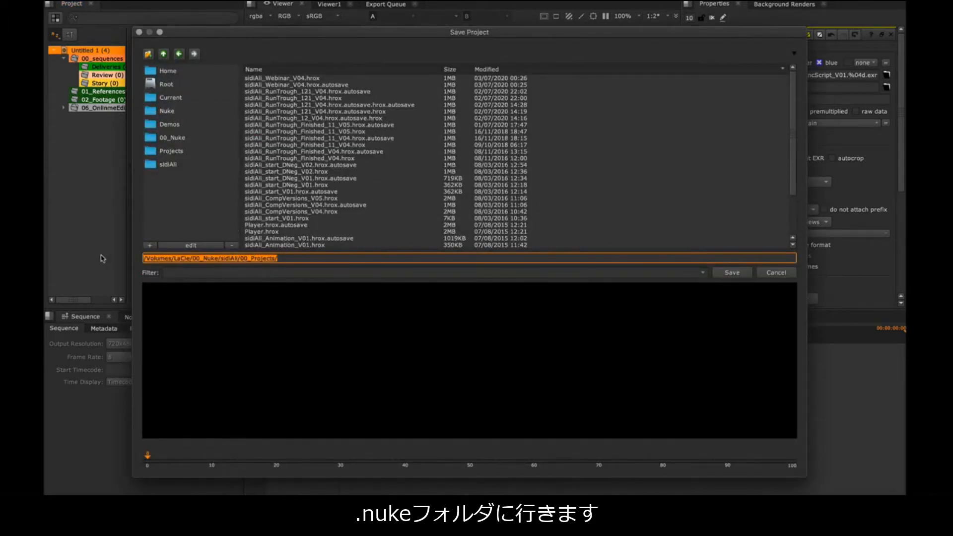
text(~)
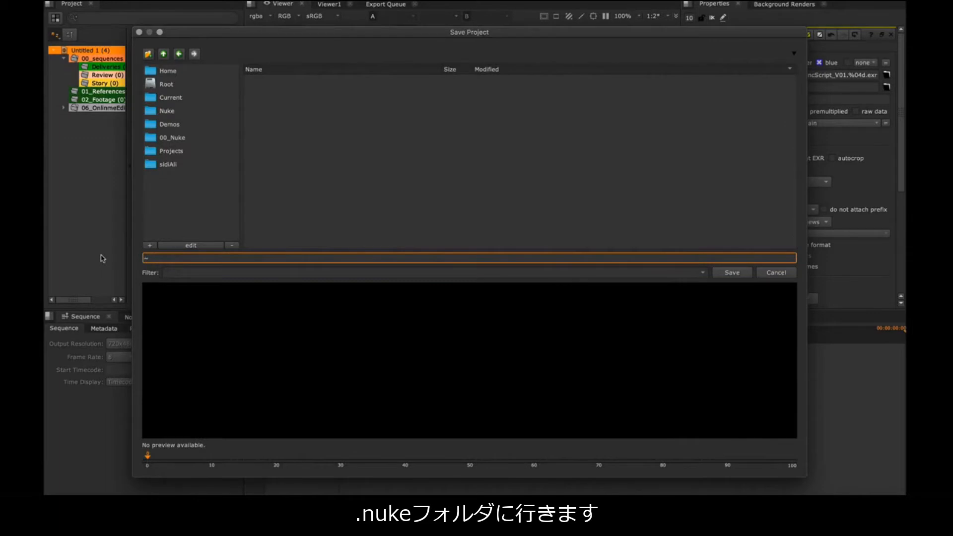
text(/Users/juan.salazar/.n)
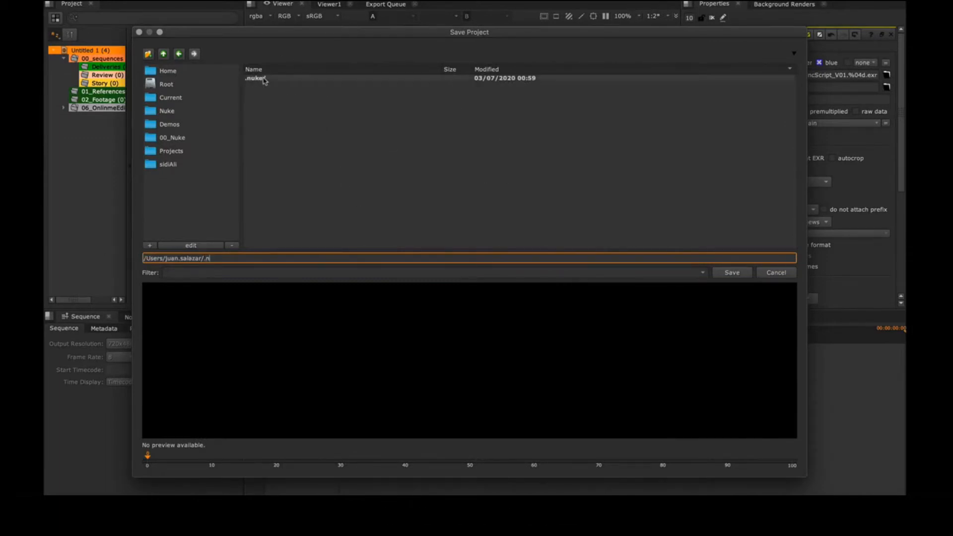
double_click(263, 78)
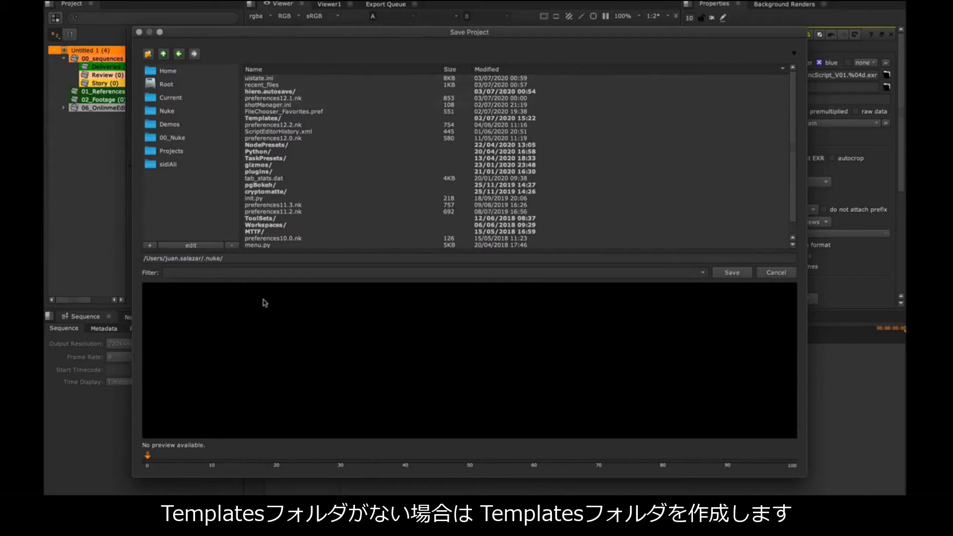
click(243, 257)
text(t)
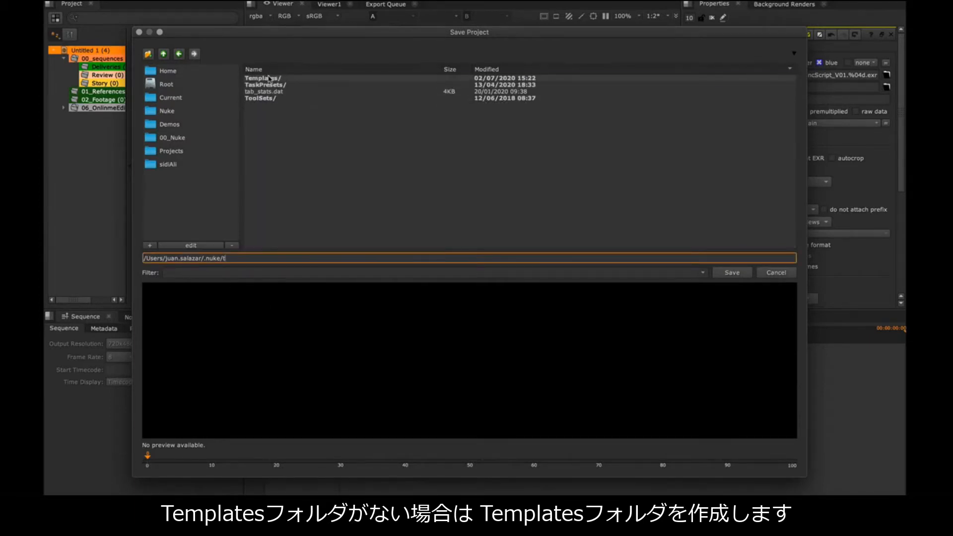
double_click(268, 78)
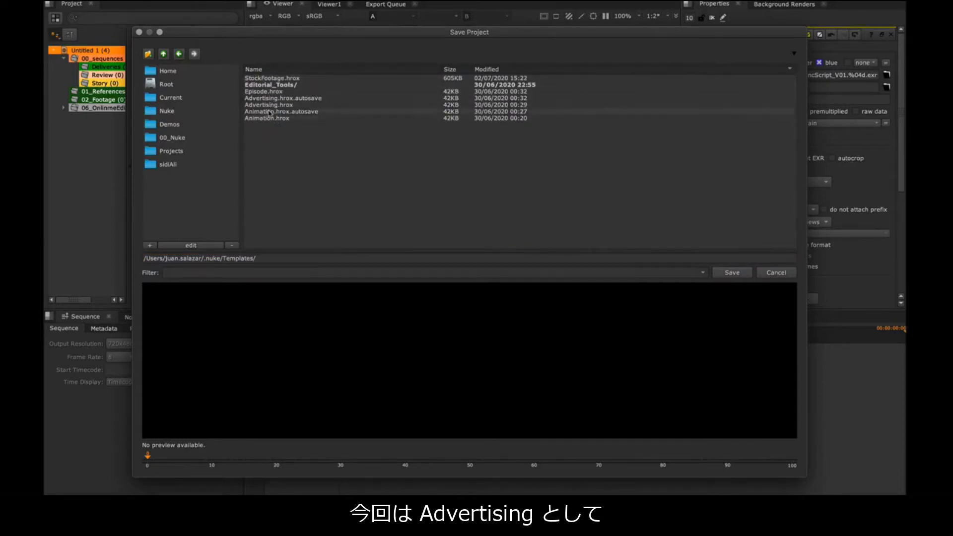
- Save the project as Advertising_ACES.hrox in the Templates folder, building the name from the existing Advertising.hrox file
click(267, 105)
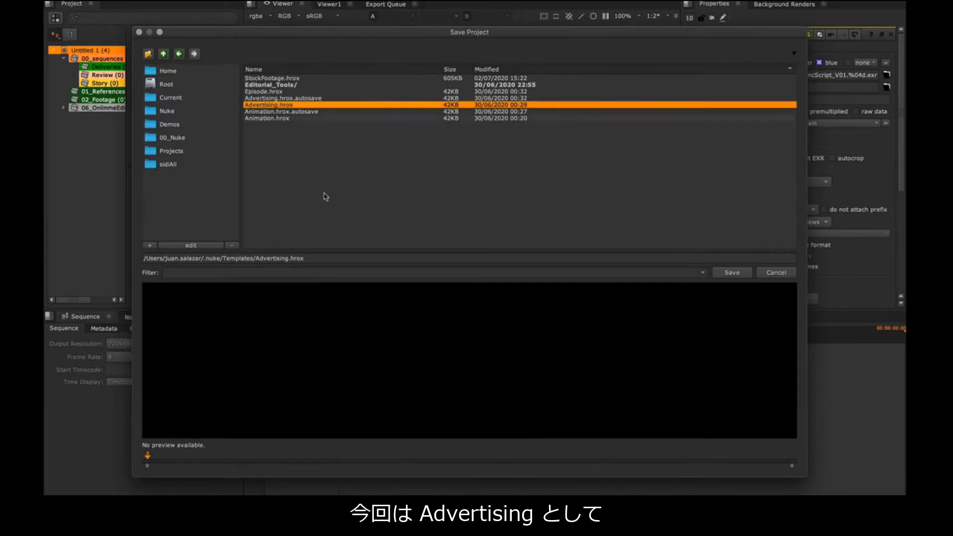
click(292, 258)
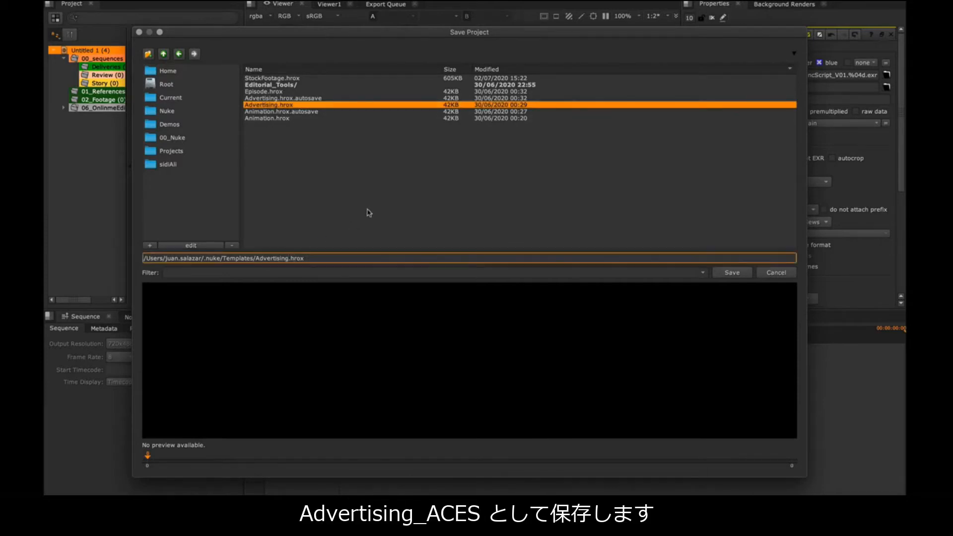
text(_A)
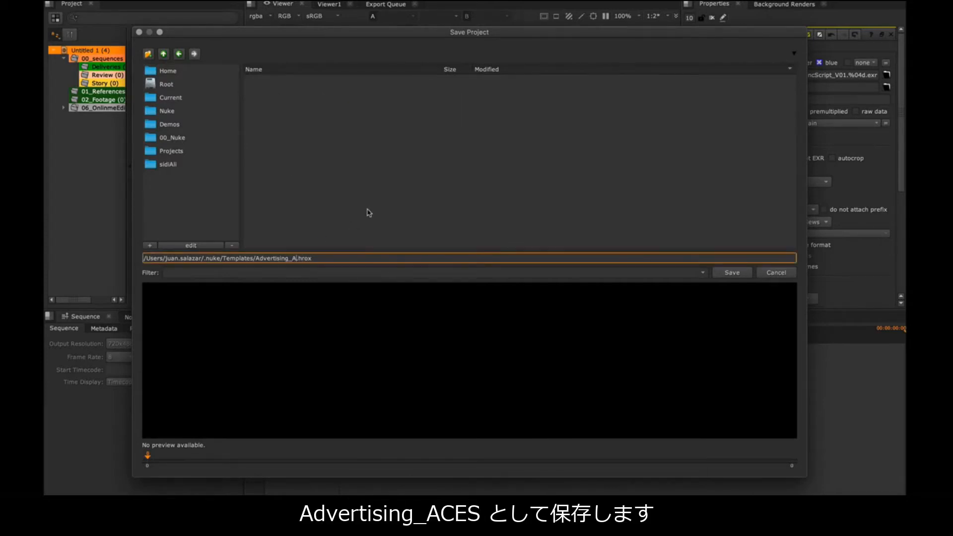
text(CES)
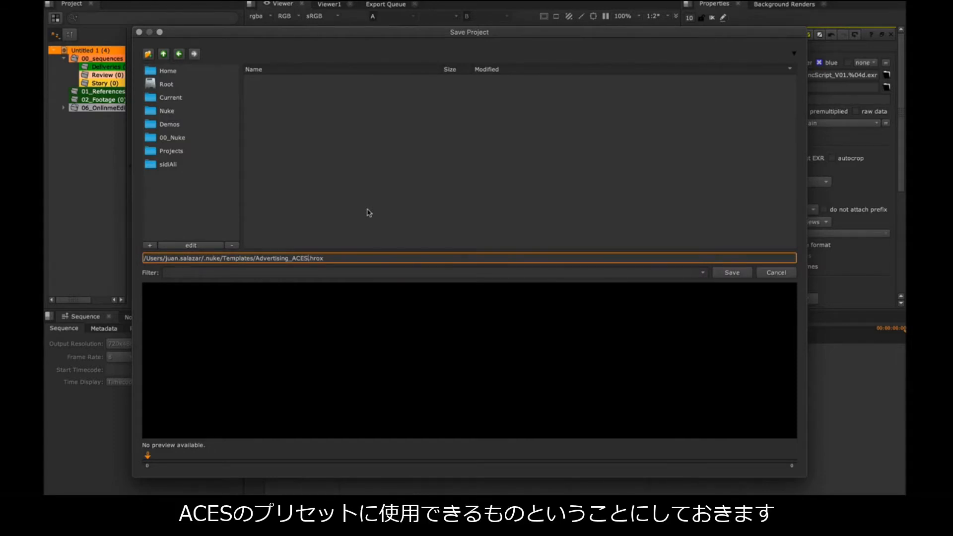
click(732, 273)
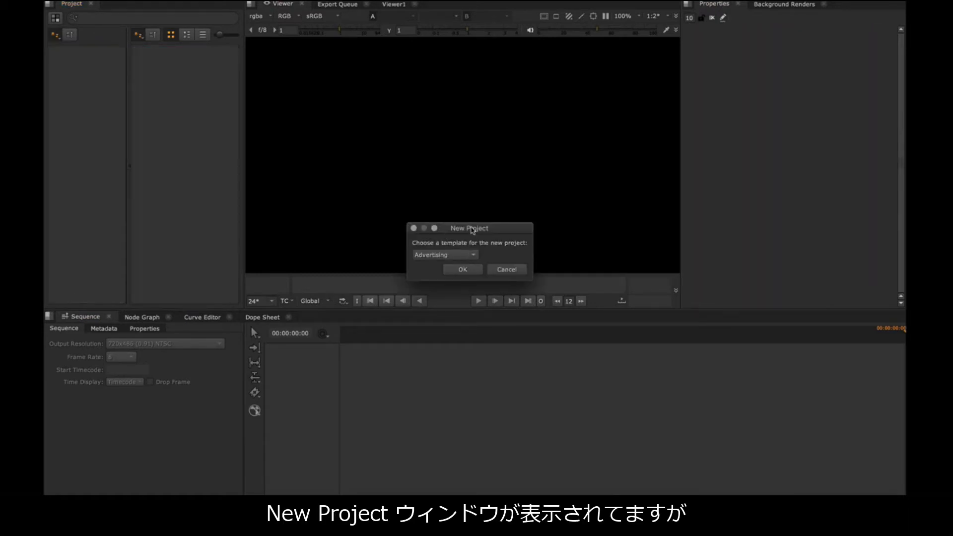
- Create a new project from the Advertising template without restoring its autosave file
drag(472, 230, 458, 170)
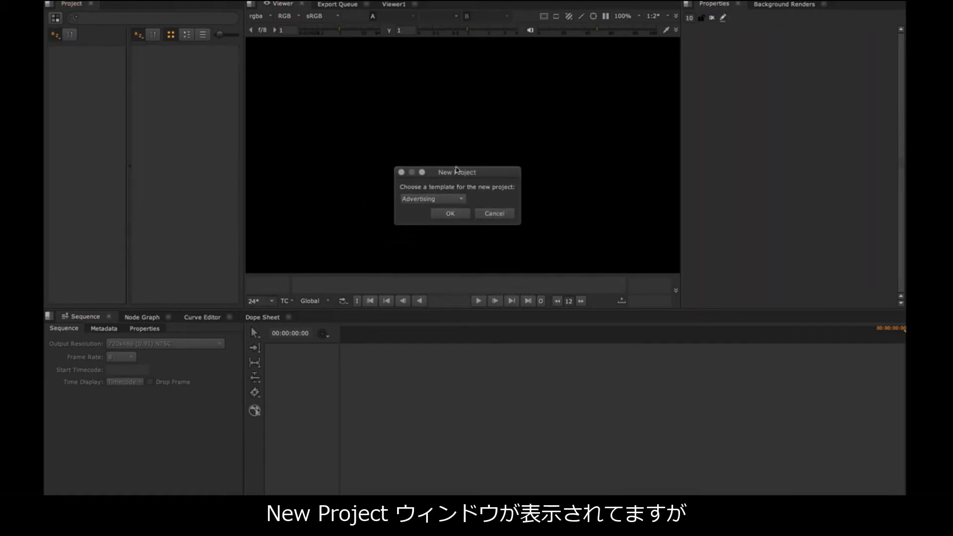
click(462, 200)
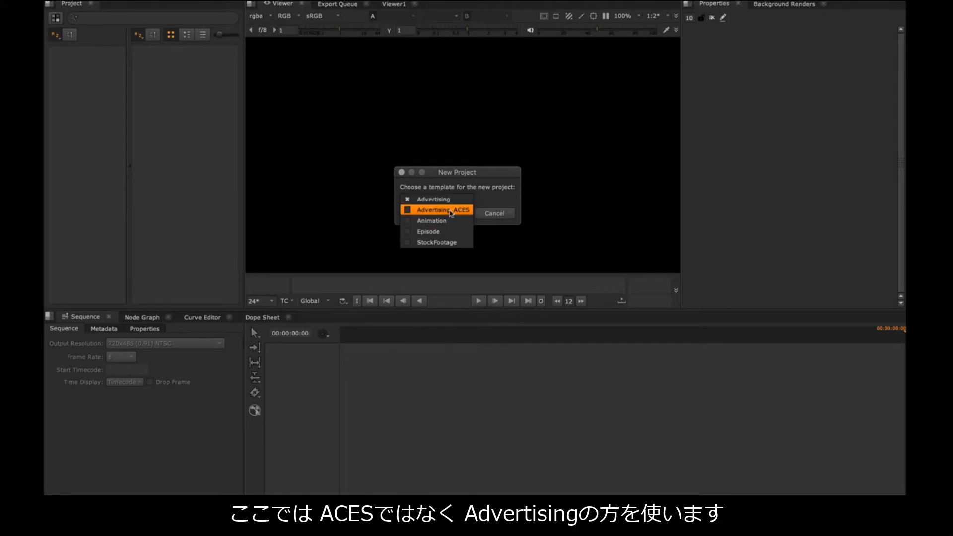
click(444, 201)
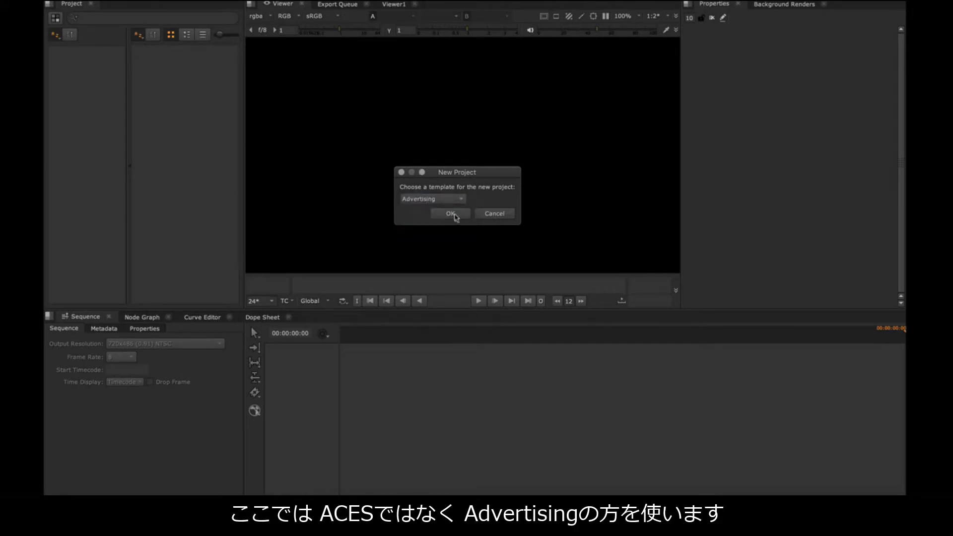
click(451, 214)
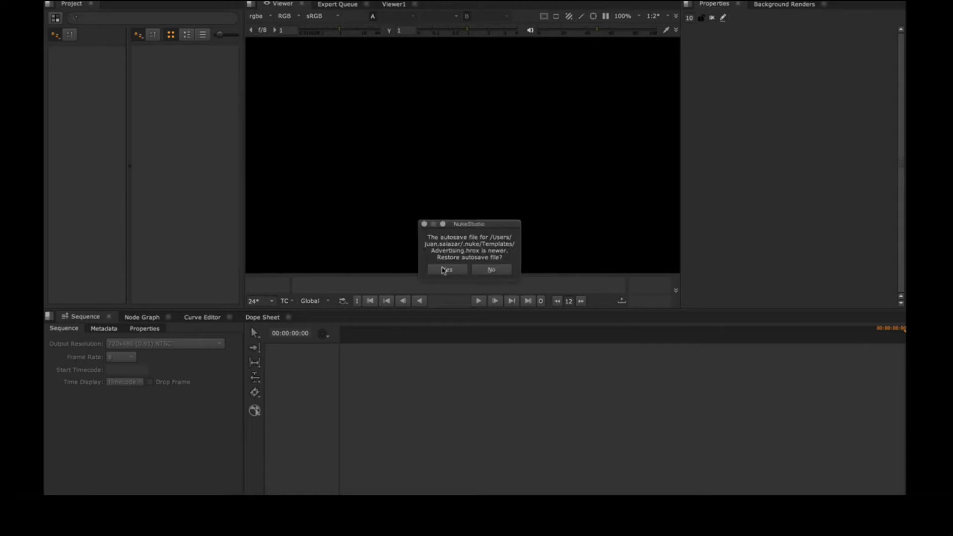
click(496, 271)
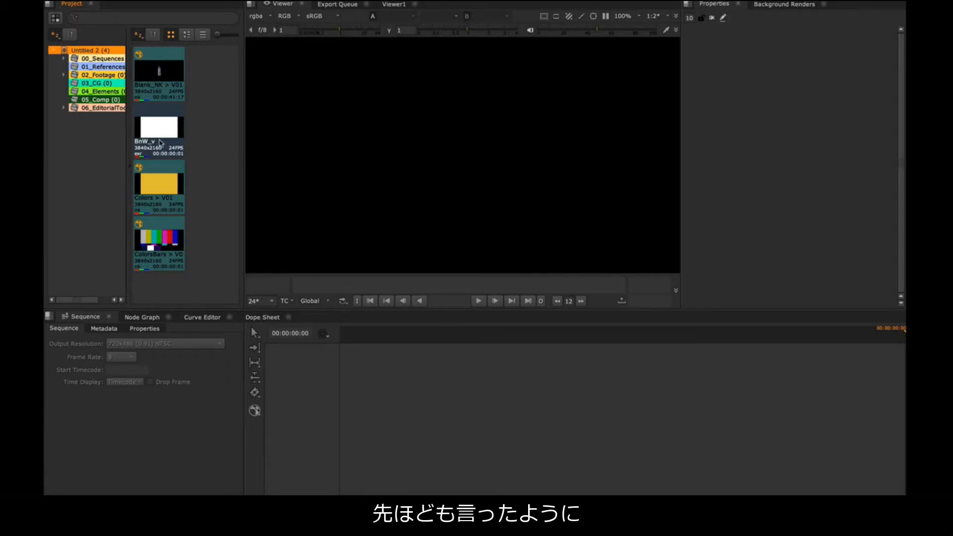
drag(204, 111, 164, 259)
click(203, 142)
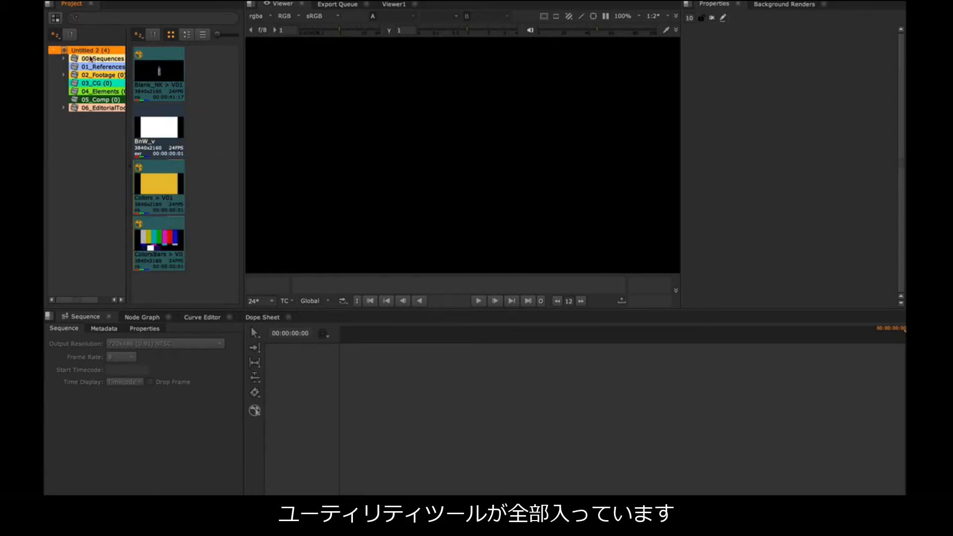
click(102, 57)
click(89, 52)
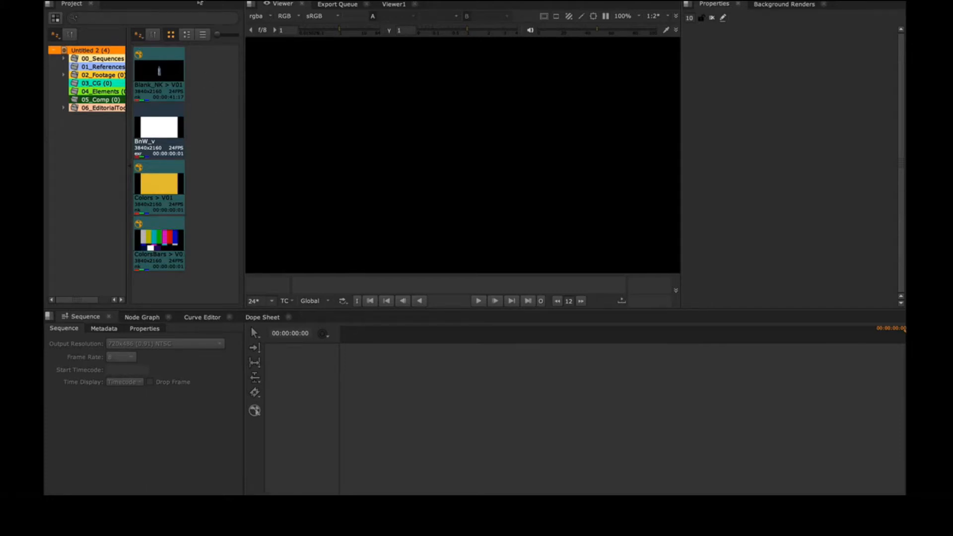
- Switch the layout to the MyWorkspace workspace and show the Spreadsheet in place of the Node Graph
click(198, 4)
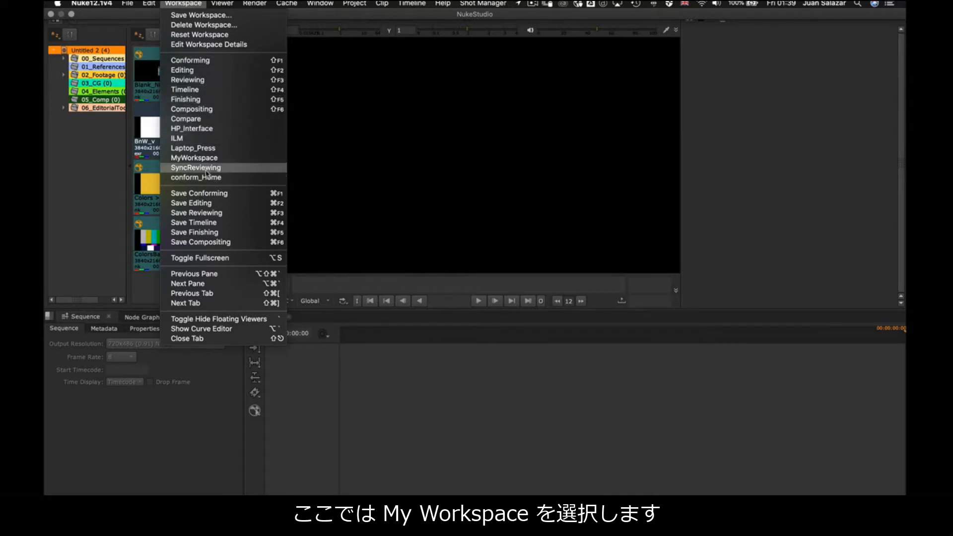
click(195, 157)
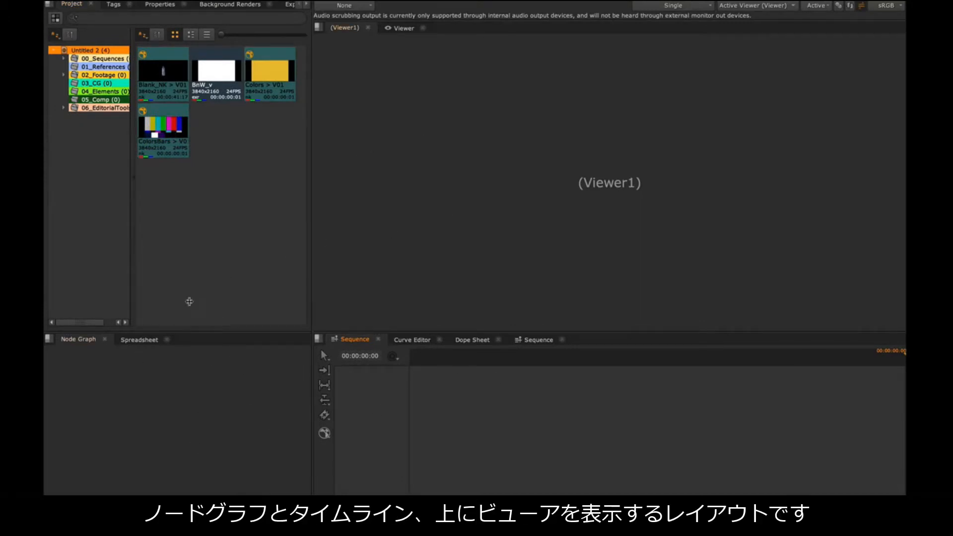
click(147, 339)
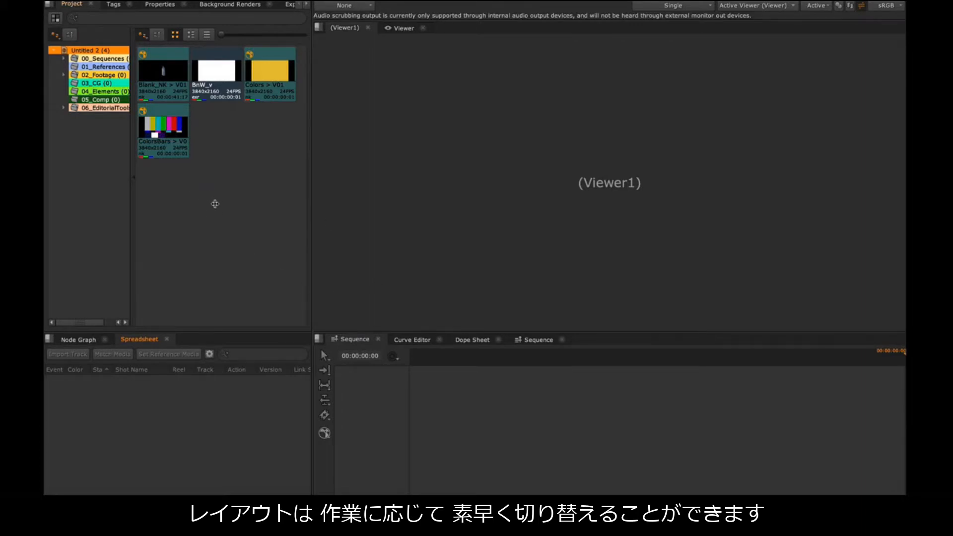
click(215, 204)
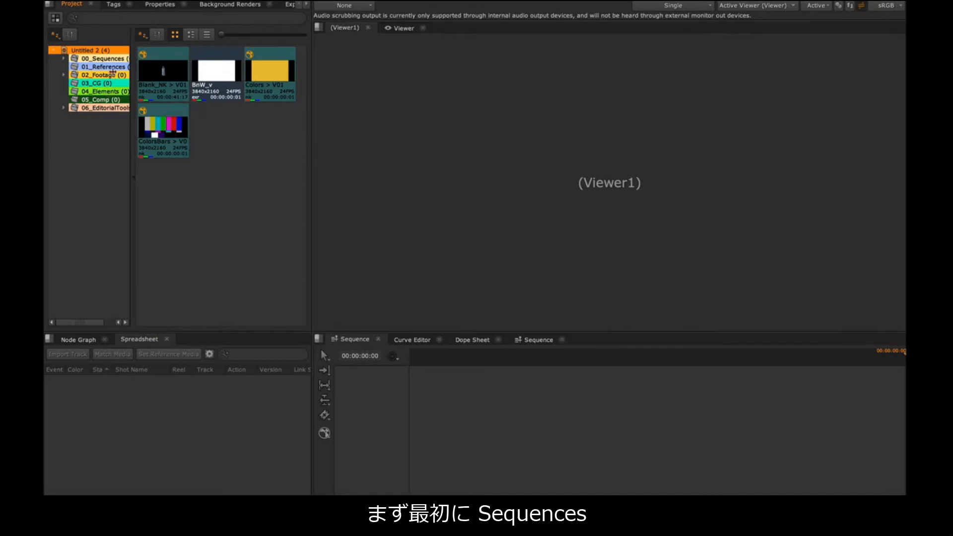
- Import the SIDI 30 edit _V01.xml sequence into the Story bin under 00_Sequences
double_click(106, 58)
click(104, 74)
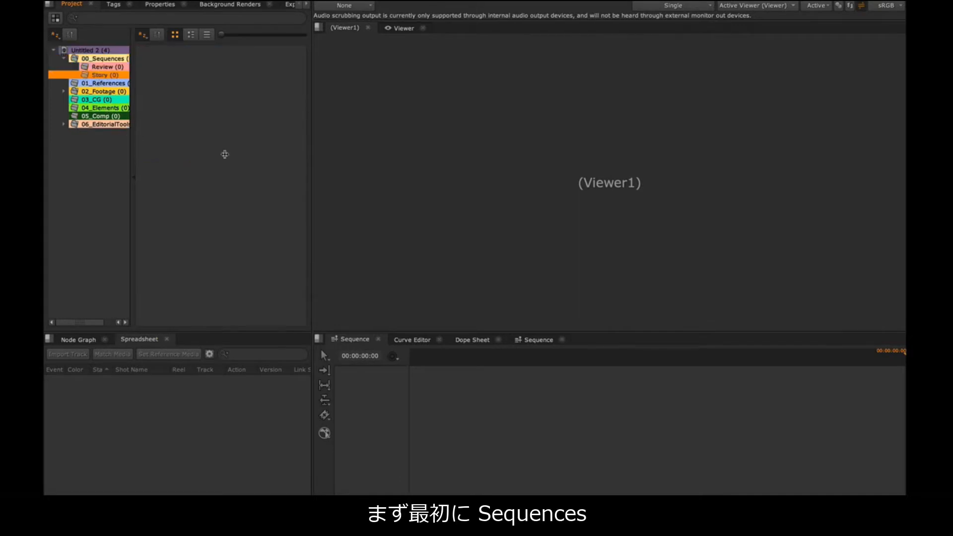
right_click(196, 120)
mouse_move(236, 137)
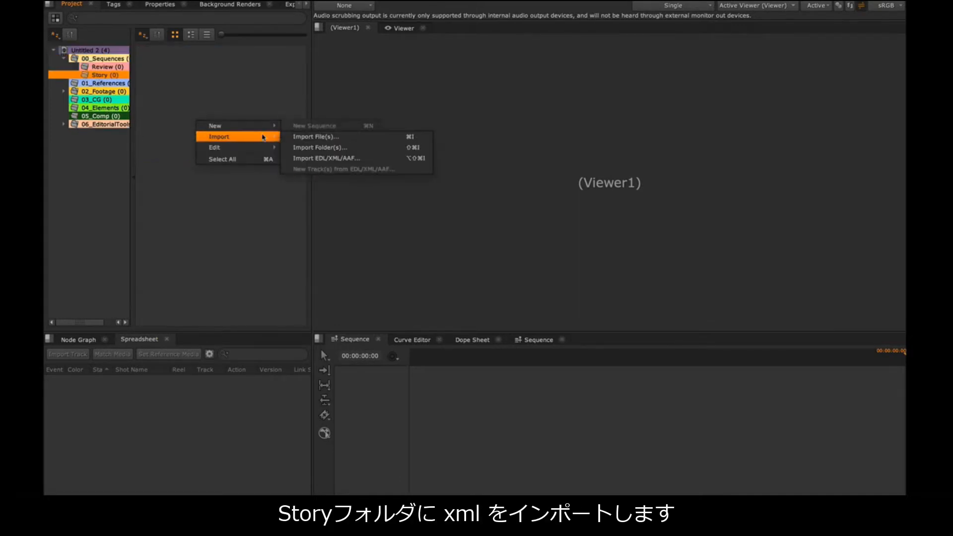
click(318, 159)
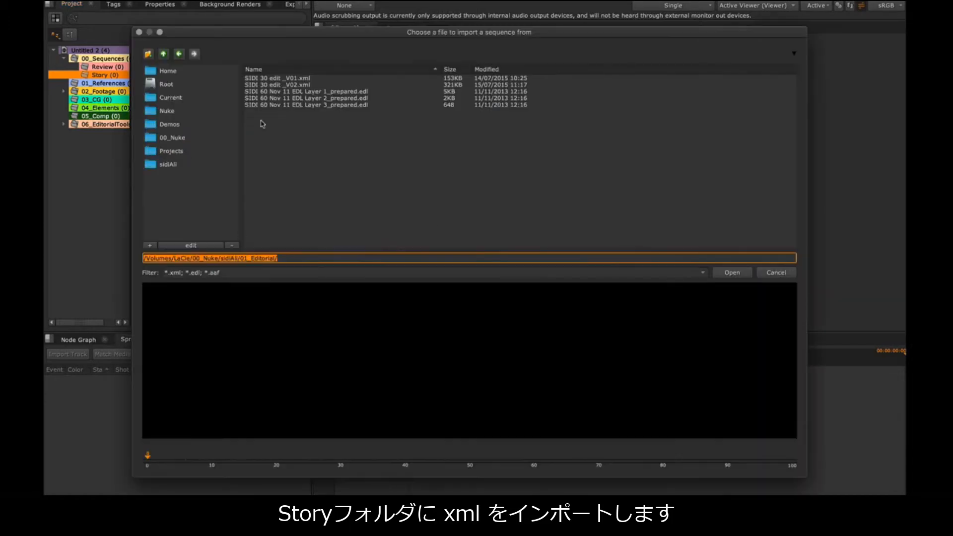
click(280, 78)
click(731, 272)
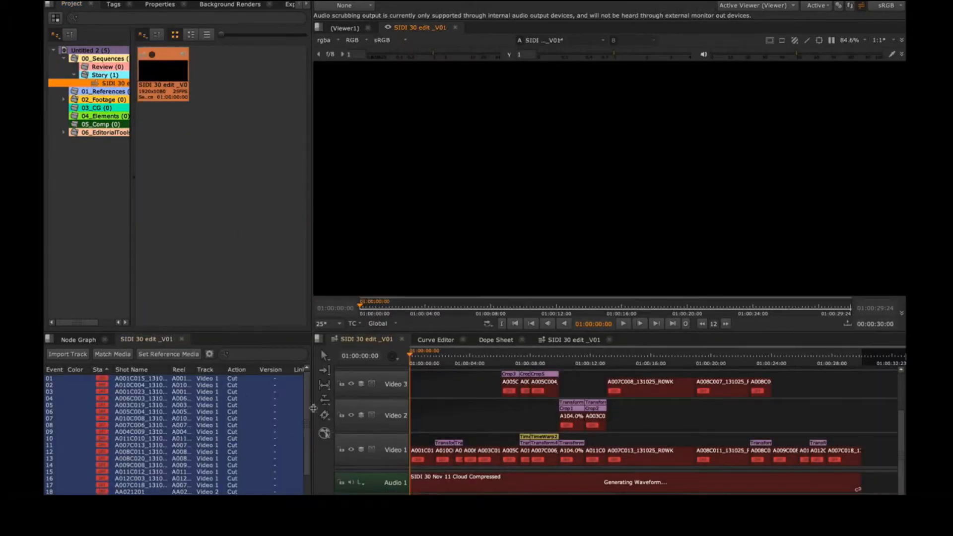
- Match the imported sequence's offline shots to the media in the sidiAli/02_Footage/Graded folder
scroll(174, 435, right, 3)
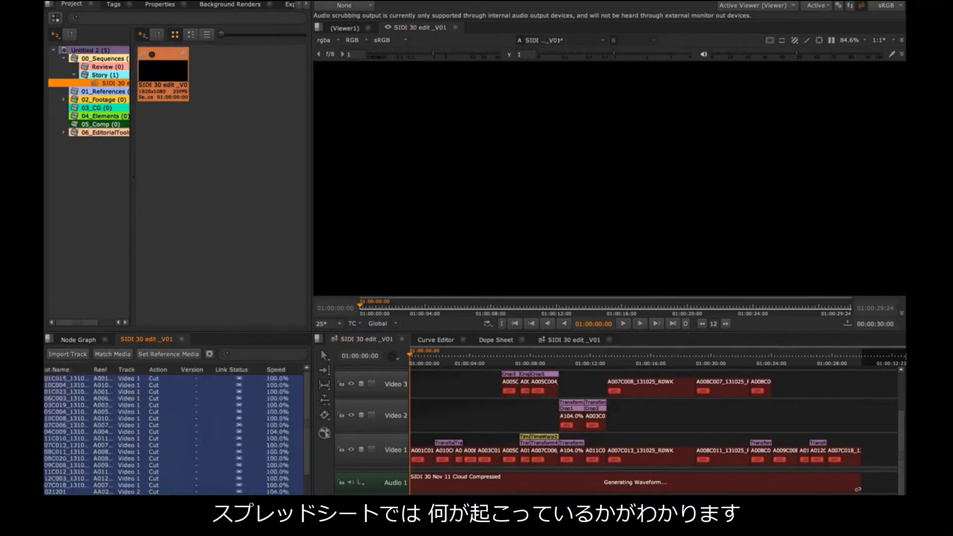
scroll(112, 420, right, 5)
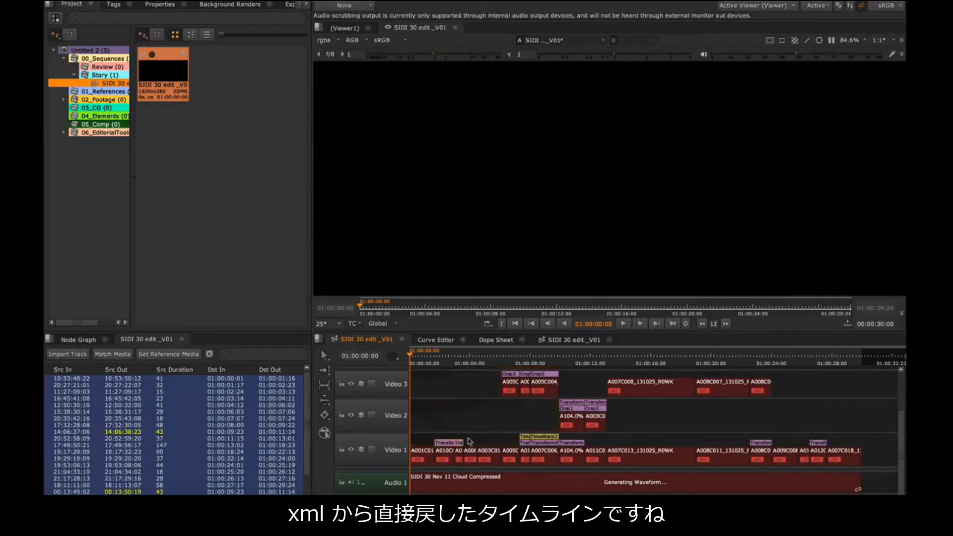
mouse_move(468, 423)
mouse_down()
mouse_move(472, 406)
mouse_move(461, 426)
mouse_up()
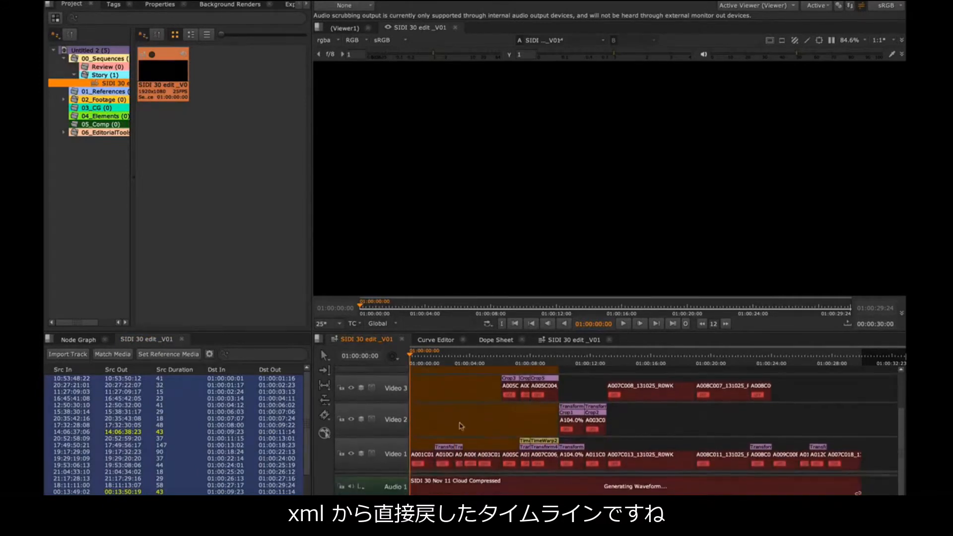
click(112, 353)
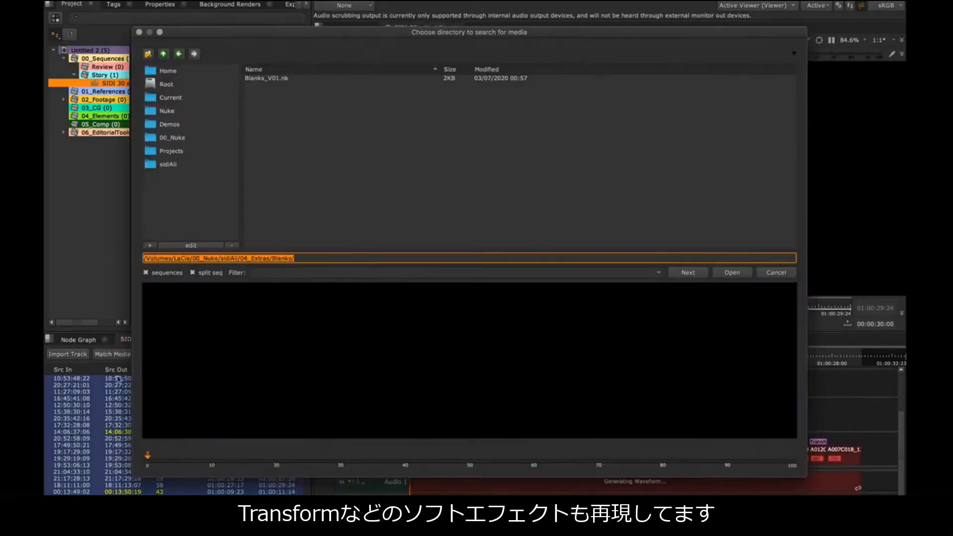
click(167, 164)
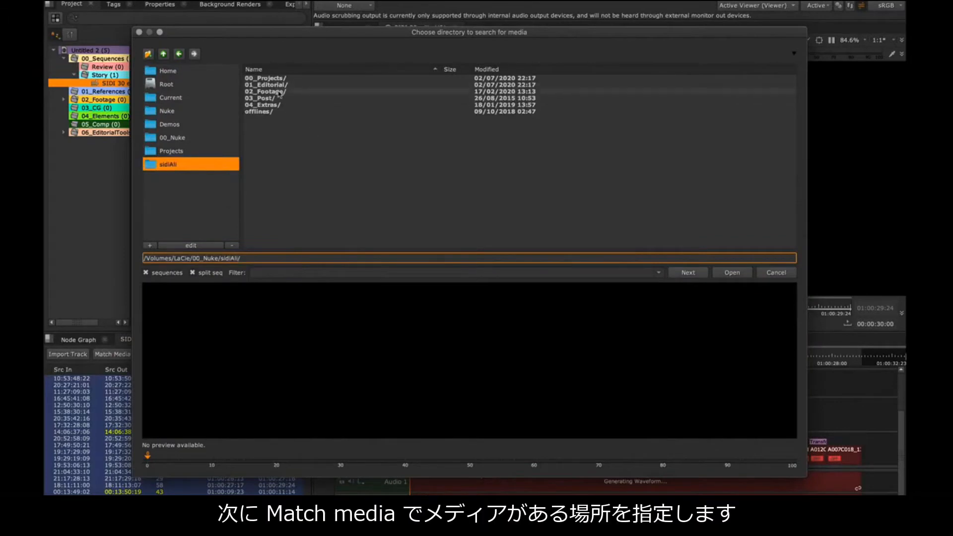
double_click(281, 95)
double_click(275, 92)
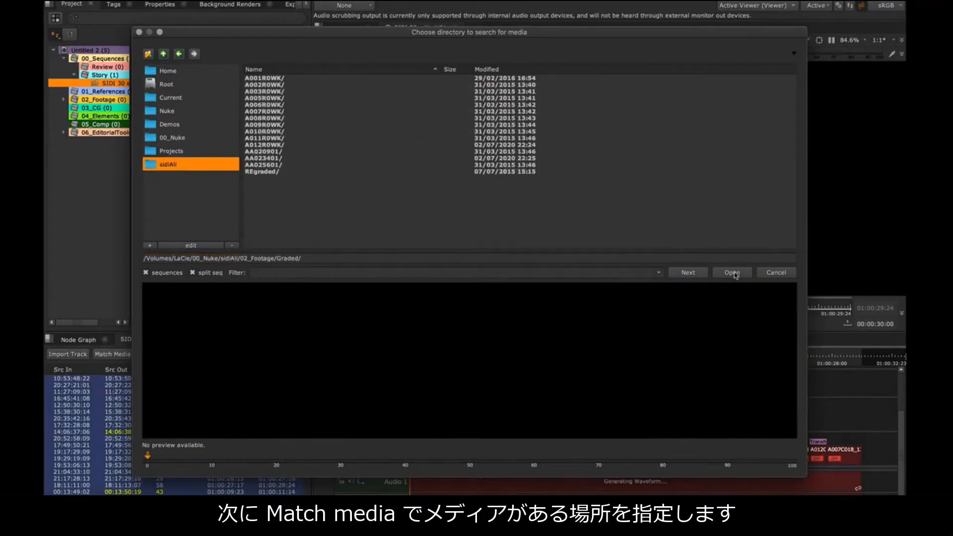
click(733, 272)
click(484, 340)
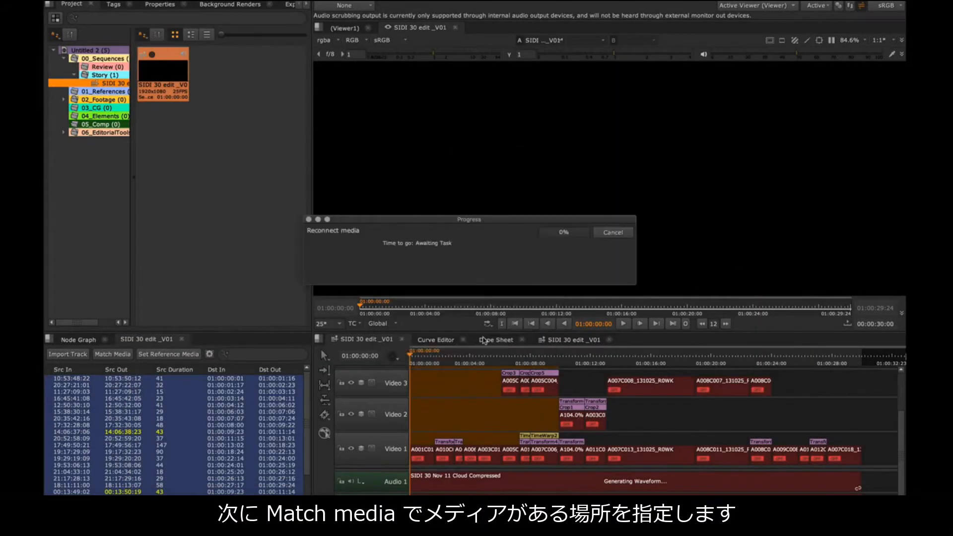
click(505, 268)
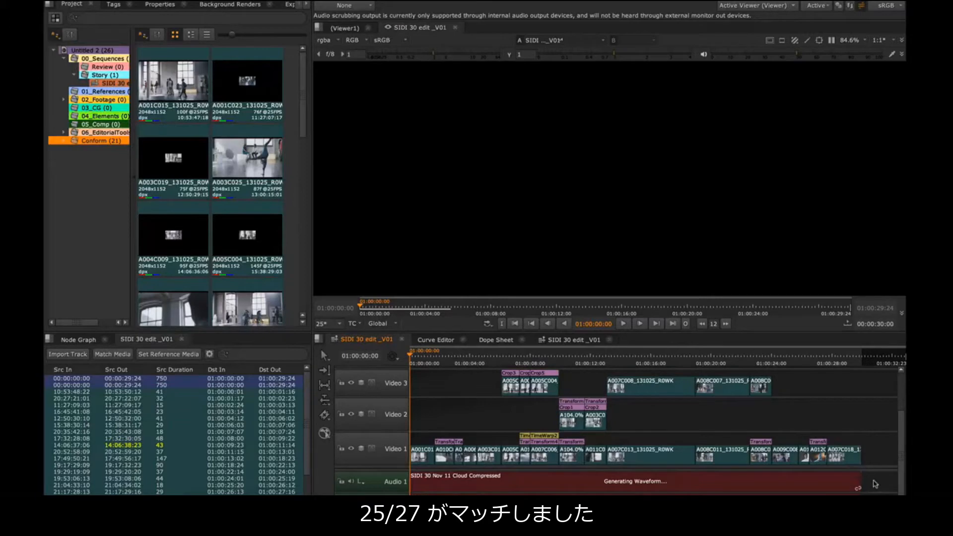
- Delete the SIDI 30 Nov 11 Cloud Compressed audio clip and its Audio 1 track from the sequence
click(859, 482)
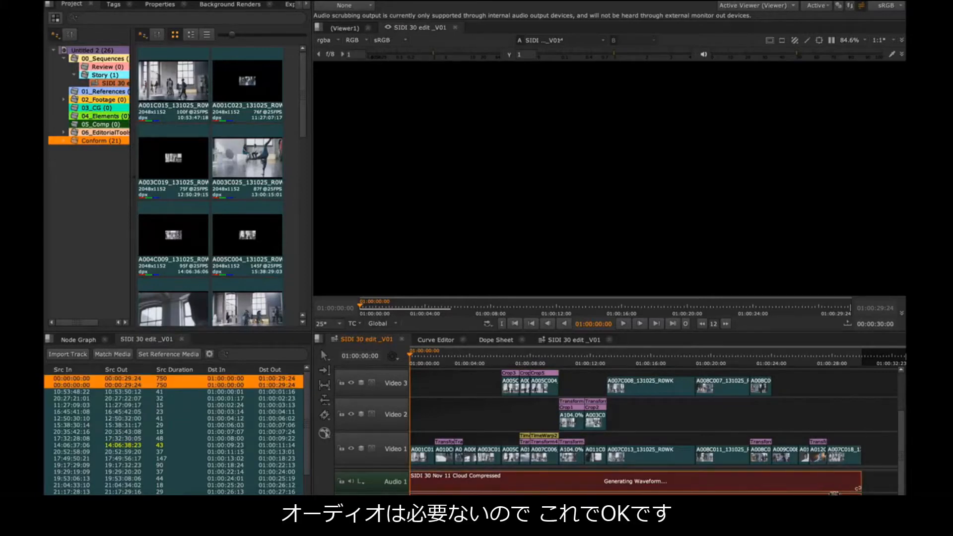
key(Delete)
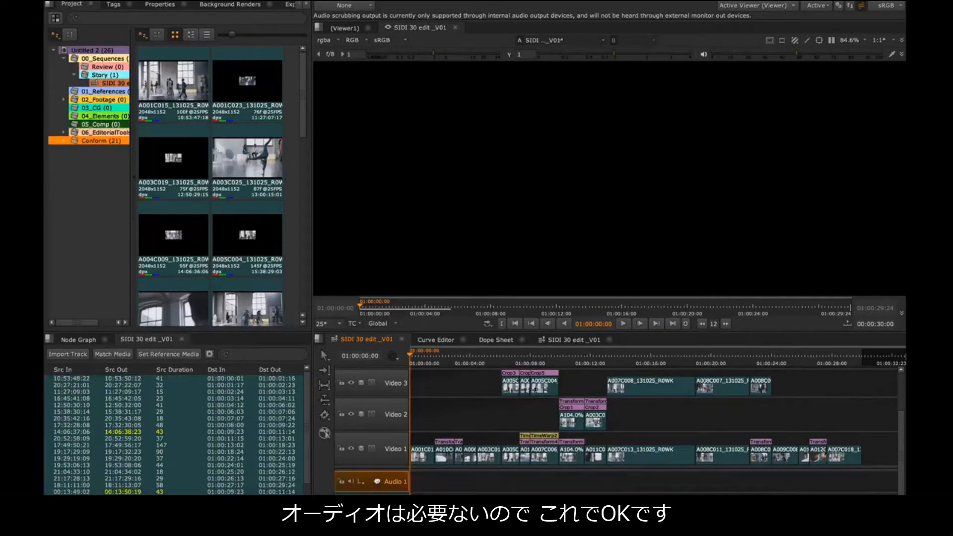
key(Delete)
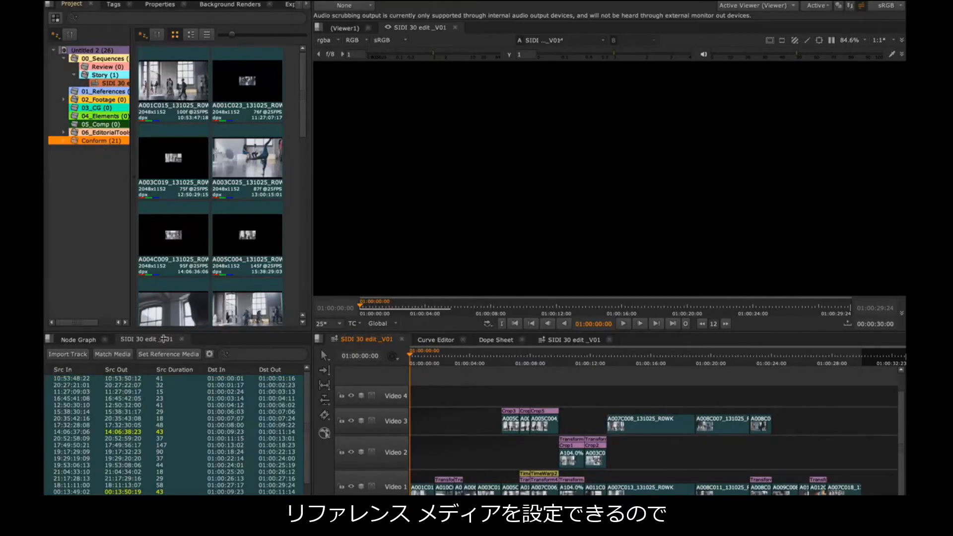
- Set the SIDI 30 edit _offline movie as the sequence's reference media
click(168, 353)
double_click(268, 79)
double_click(281, 78)
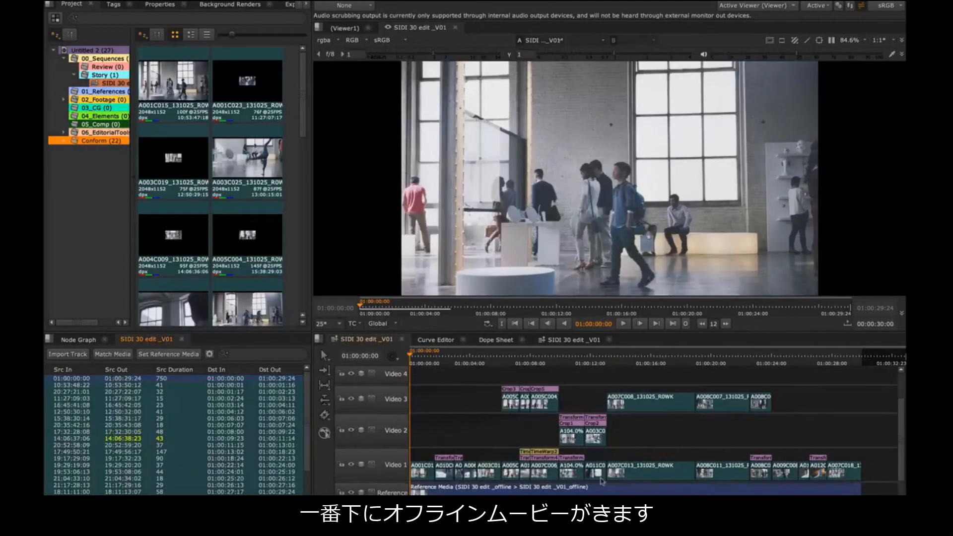
- Play the sequence from its start to check it against the offline reference movie
click(423, 491)
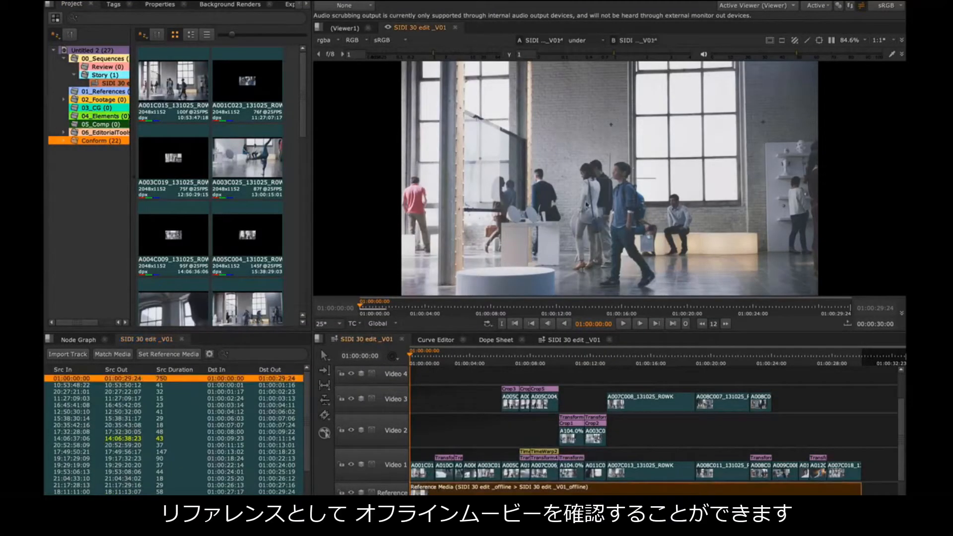
key(l)
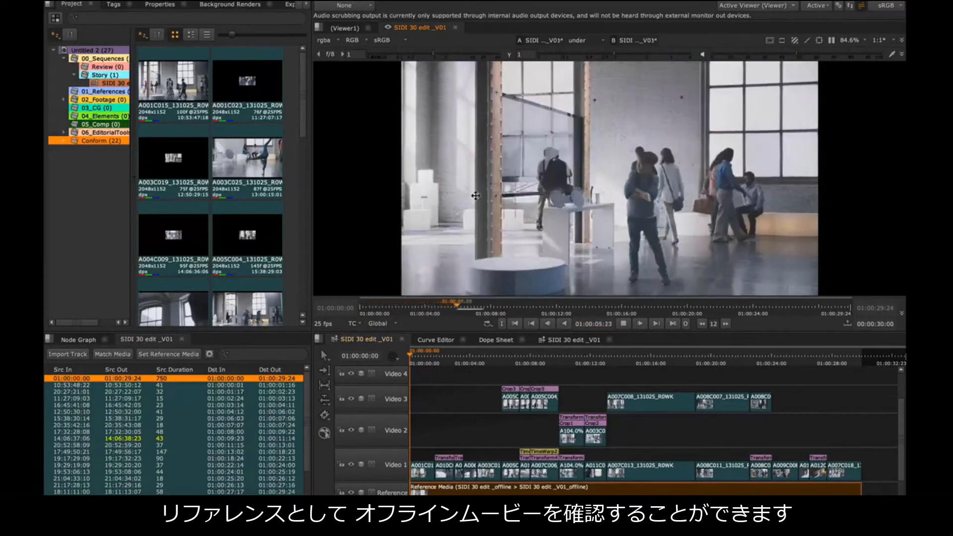
key(k)
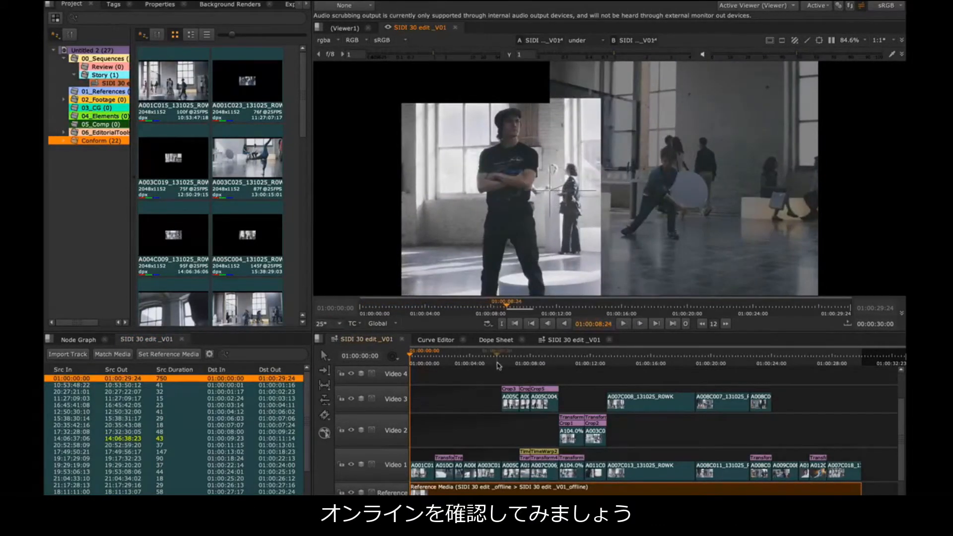
- Enable track blending on the Video 3 and Video 2 tracks to show the picture-in-picture clips
drag(497, 356, 574, 367)
click(362, 398)
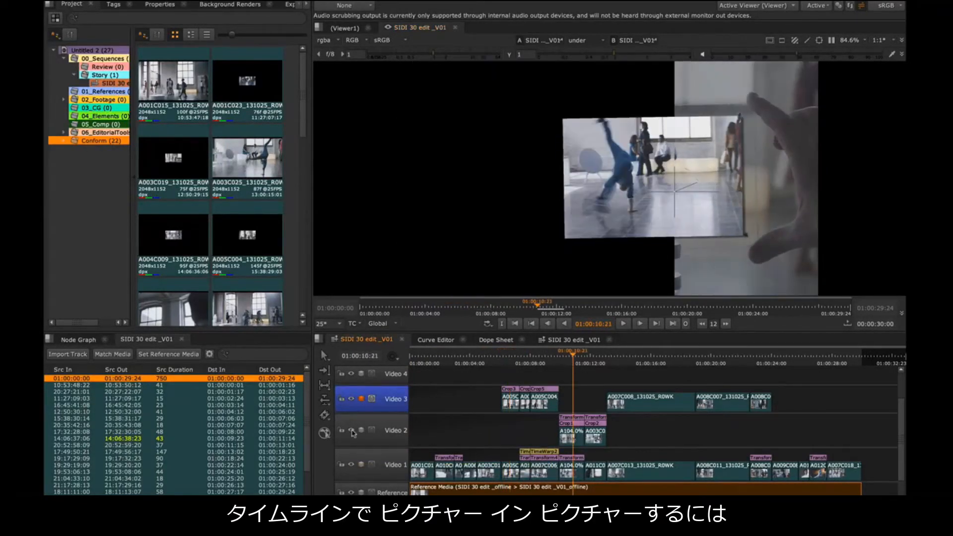
click(361, 430)
key(space)
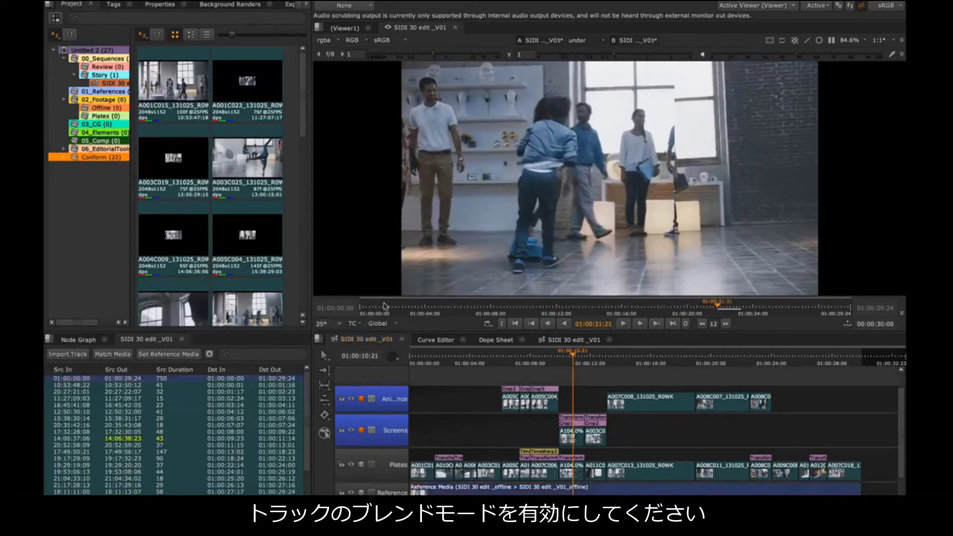
- Move the Conform bin into the Plates bin under 02_Footage
drag(100, 158, 99, 119)
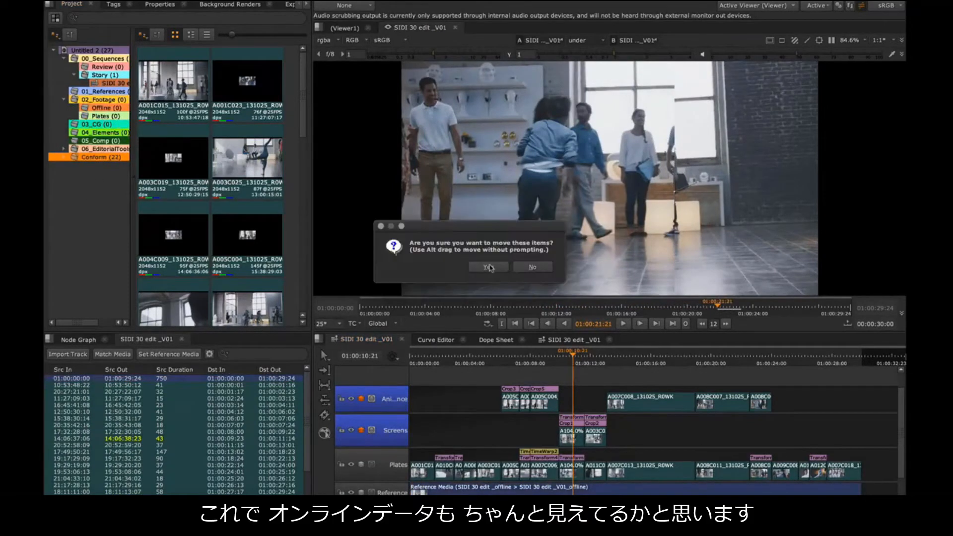
click(491, 268)
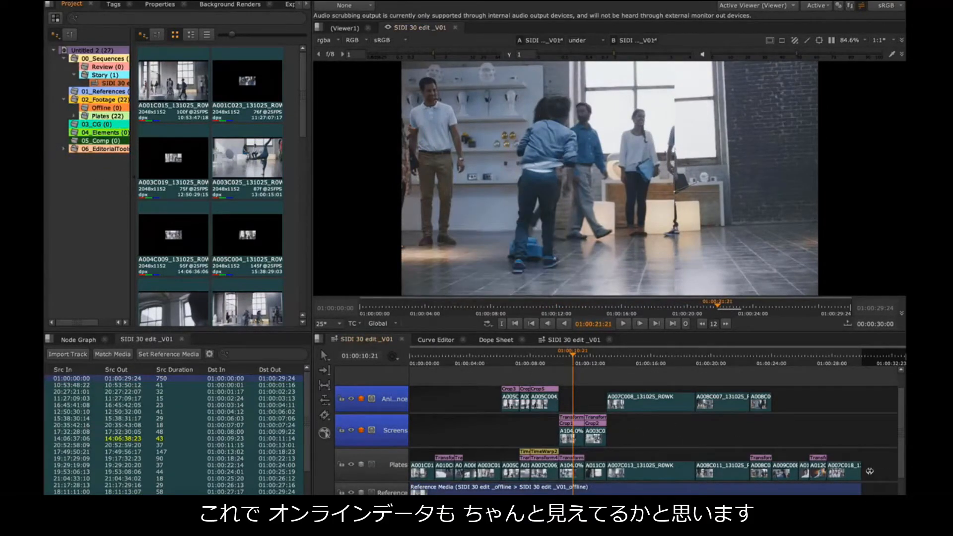
- Sequentially rename all shots on the Plates track with the pattern sidi_sh_####, starting at 10 with an increment of 10
click(870, 470)
drag(870, 470, 427, 475)
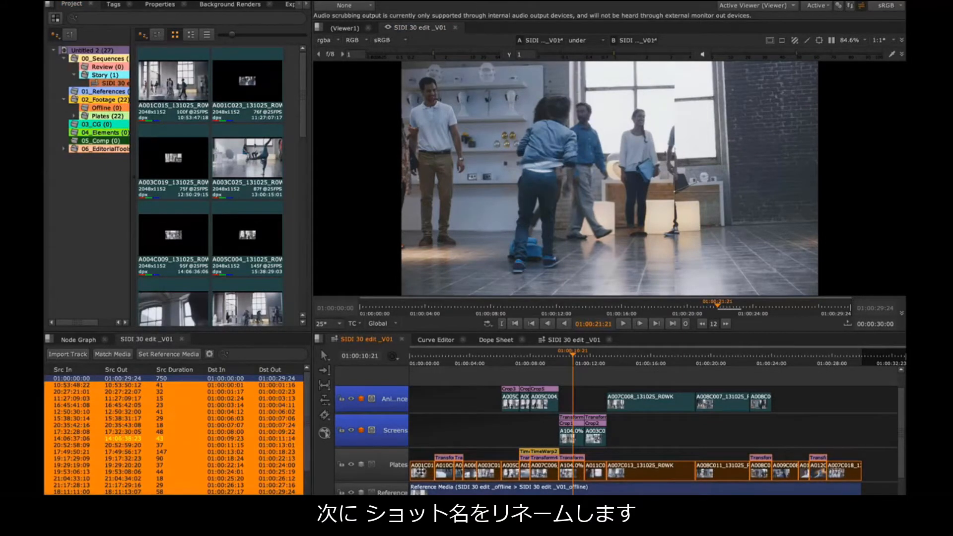
right_click(421, 471)
mouse_move(447, 474)
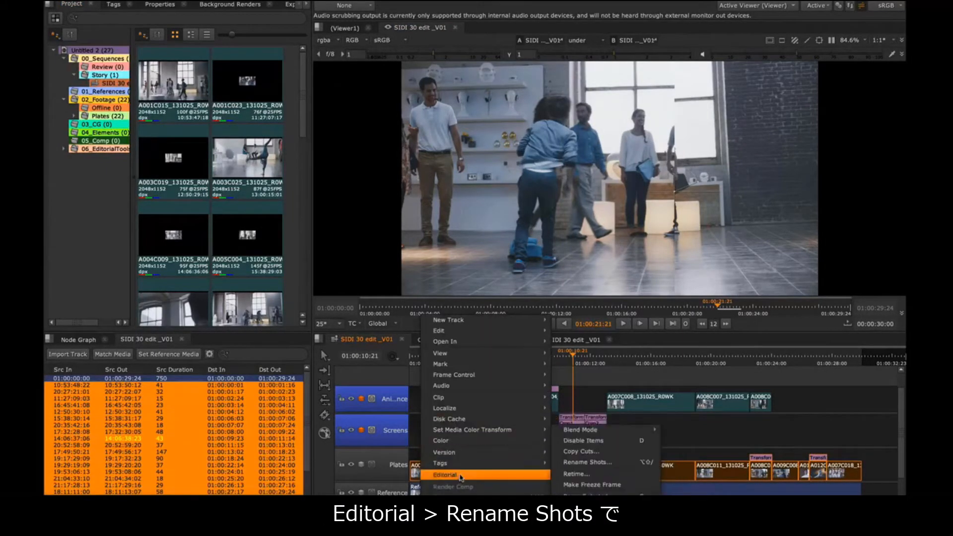
click(589, 462)
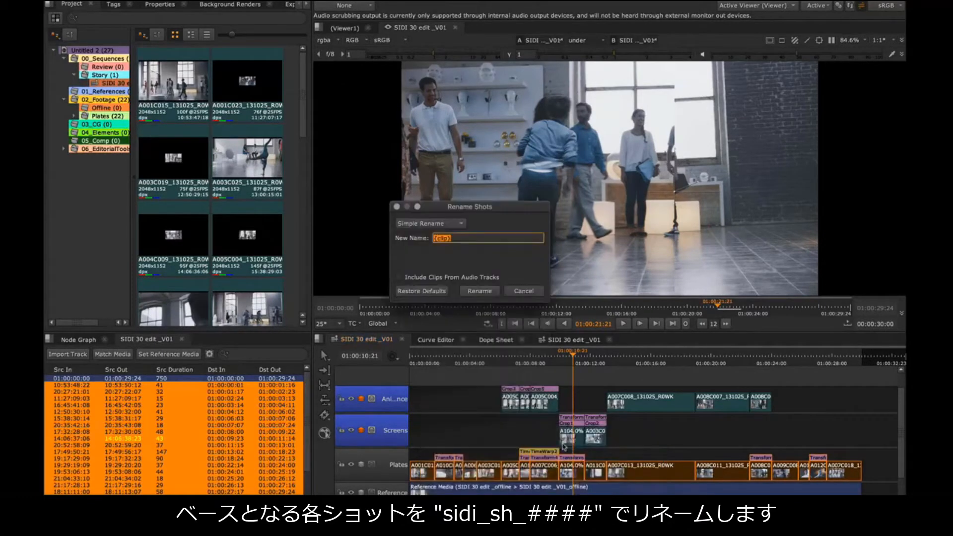
click(454, 224)
click(453, 245)
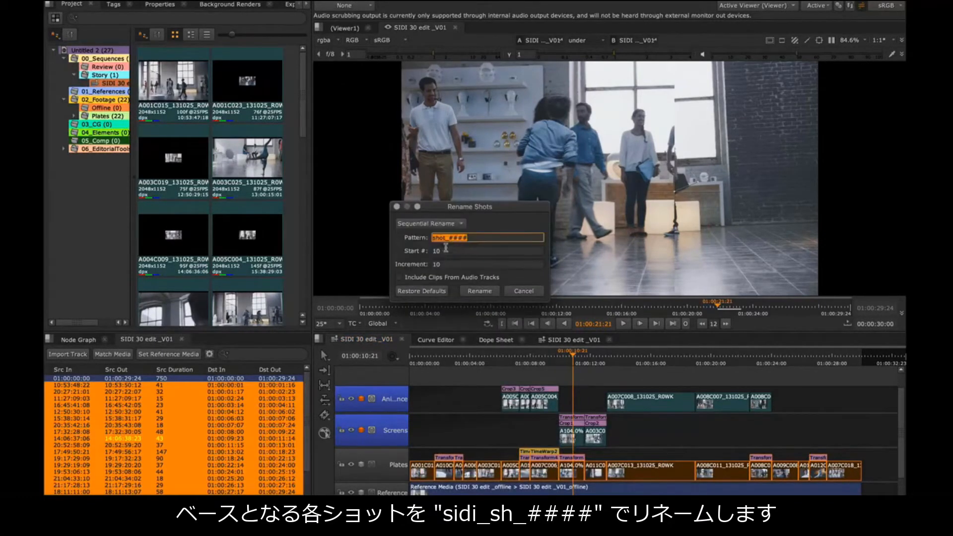
double_click(439, 237)
text(sidi_)
key(BackSpace)
key(BackSpace)
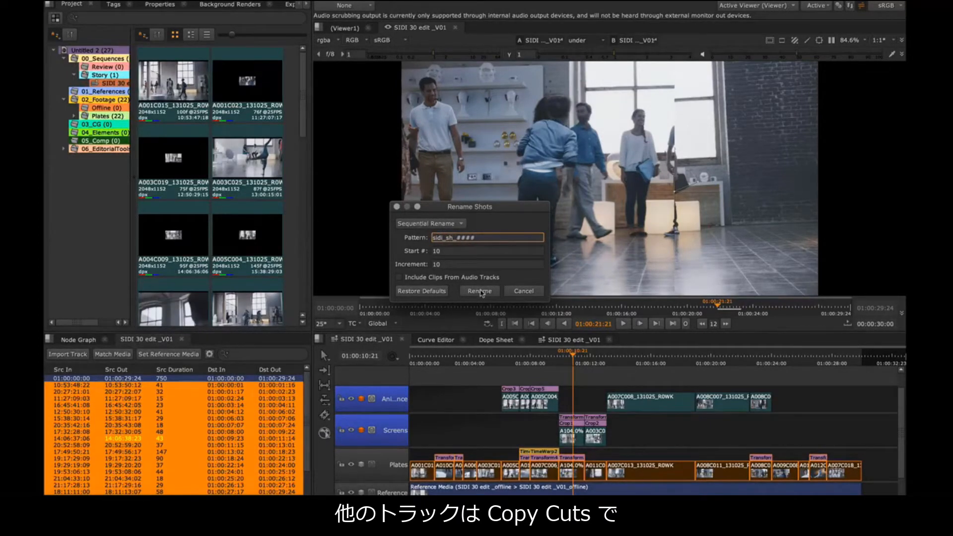
click(482, 293)
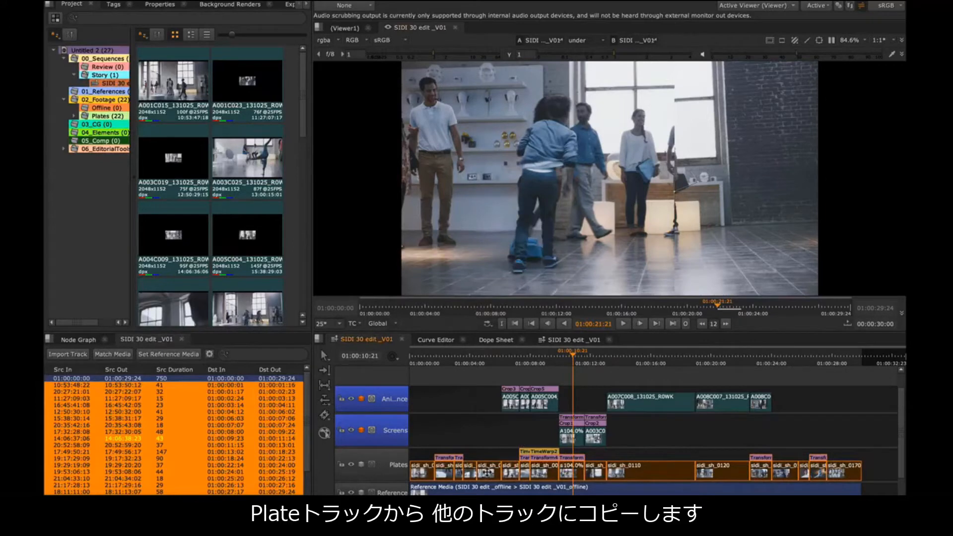
- Copy all cuts from Plates to the Animation reference, Screens and all Reference tracks, renaming them using the 'From' shot names
right_click(483, 469)
mouse_move(585, 409)
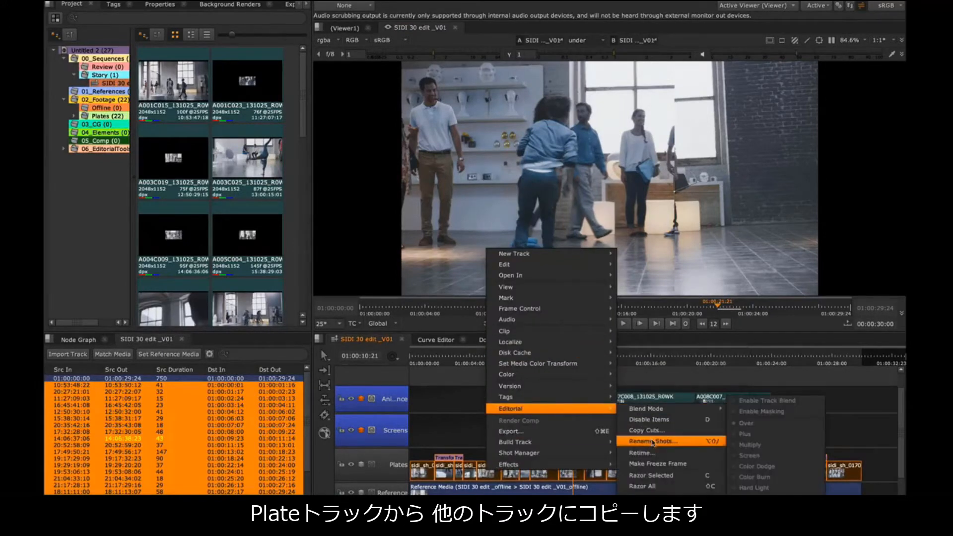
click(645, 430)
click(462, 191)
click(451, 185)
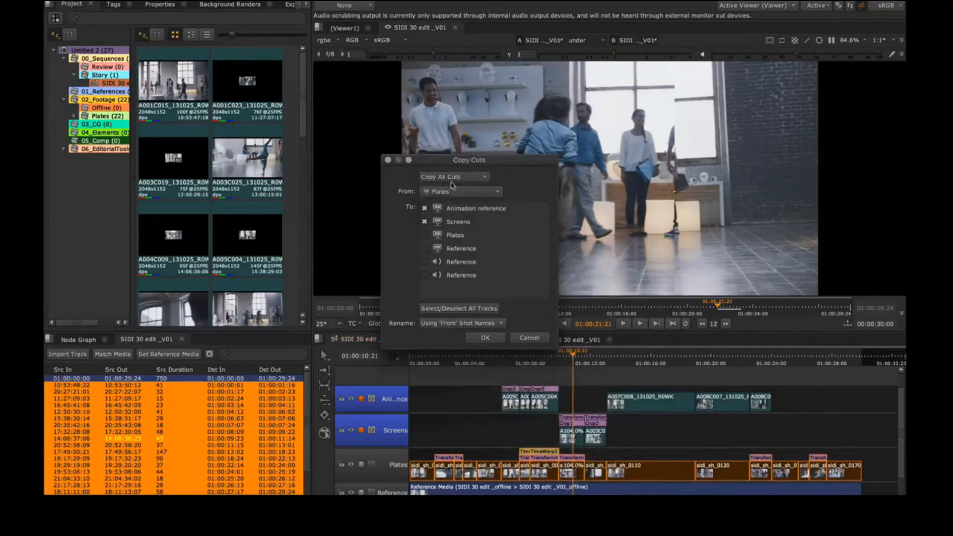
click(424, 248)
click(424, 262)
click(425, 275)
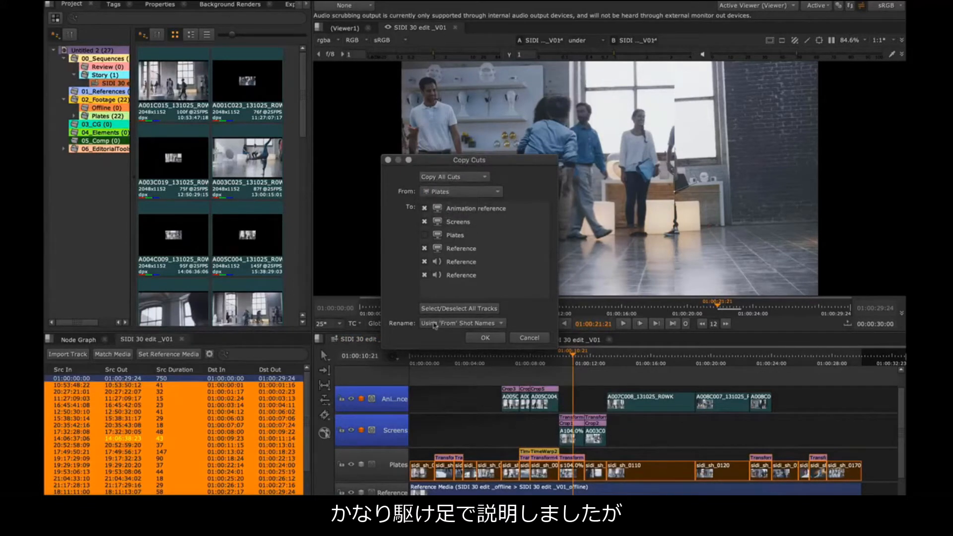
click(486, 338)
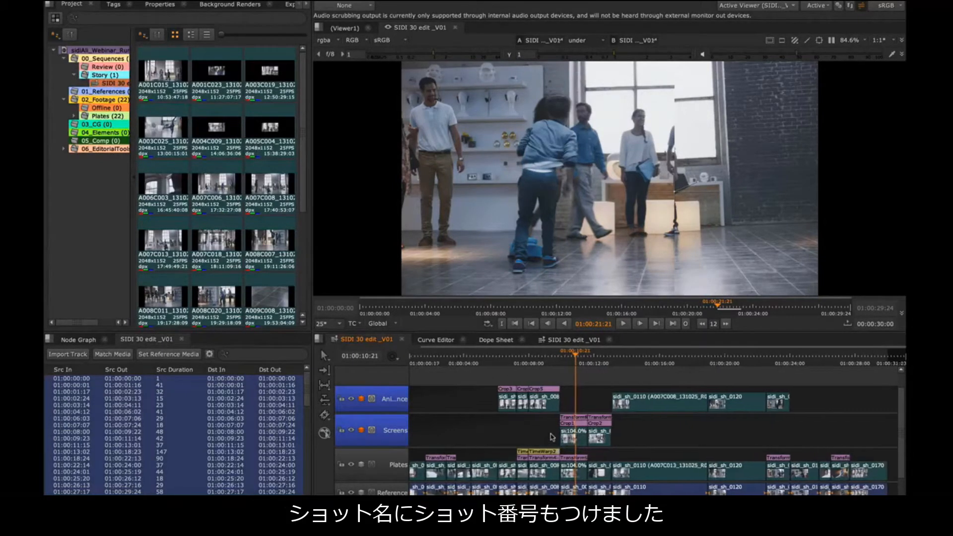
- Examine the renamed shots across the timeline tracks and view the animation reference at 01:00:06:19
scroll(581, 426, up, 1)
scroll(581, 426, up, 2)
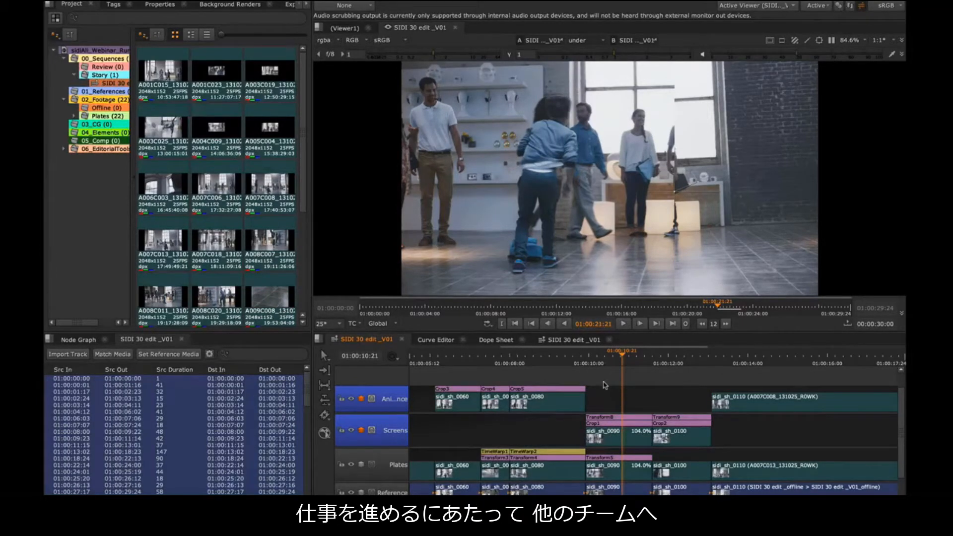
scroll(604, 385, down, 5)
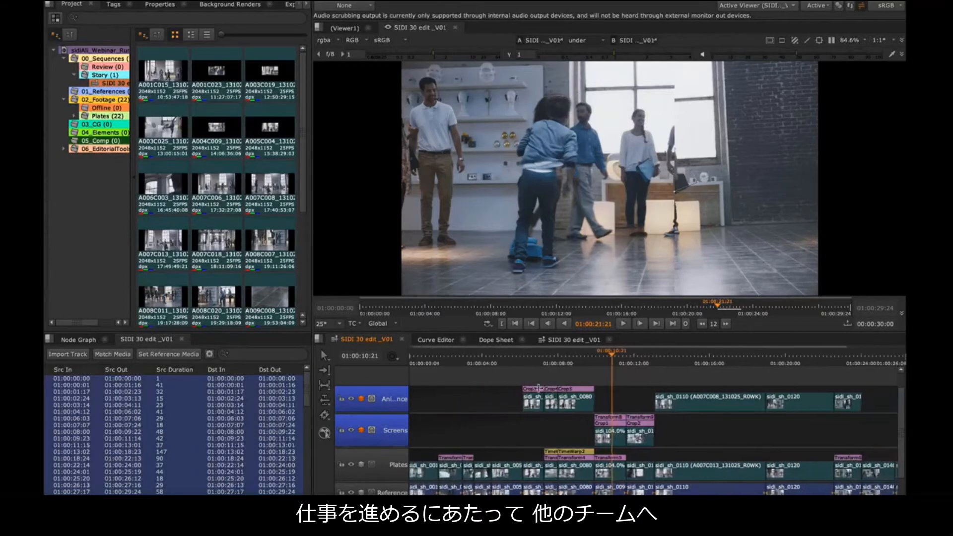
scroll(539, 388, down, 2)
scroll(553, 386, down, 1)
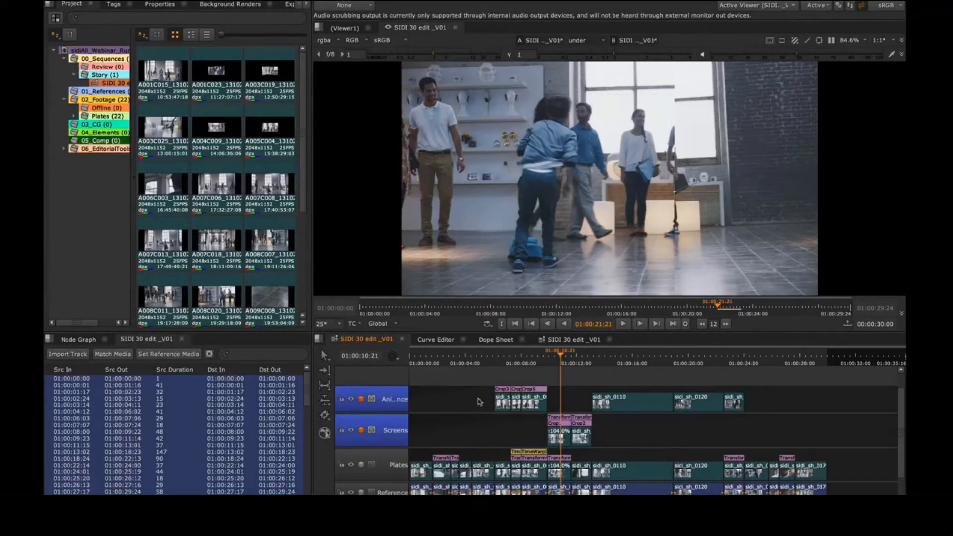
click(504, 356)
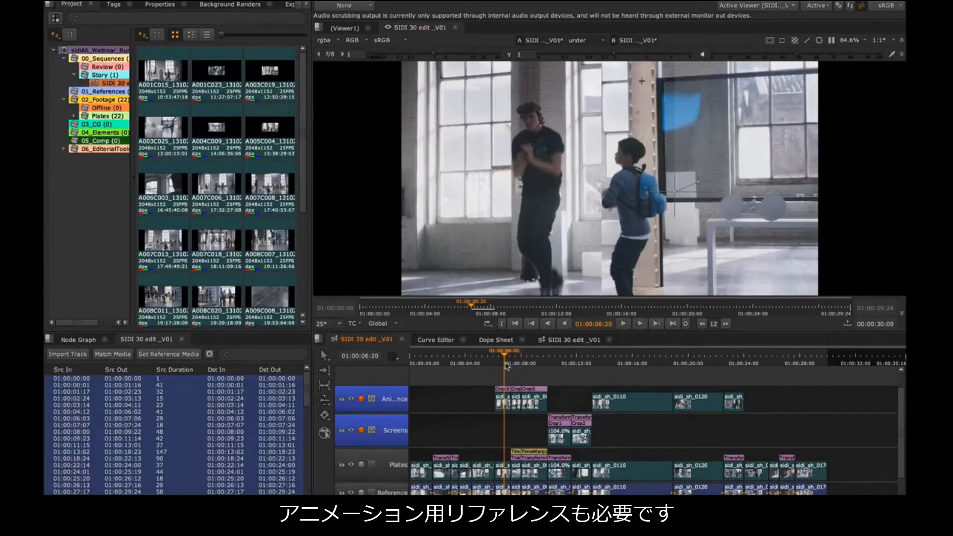
mouse_move(504, 355)
mouse_down()
mouse_move(516, 355)
mouse_move(504, 355)
mouse_up()
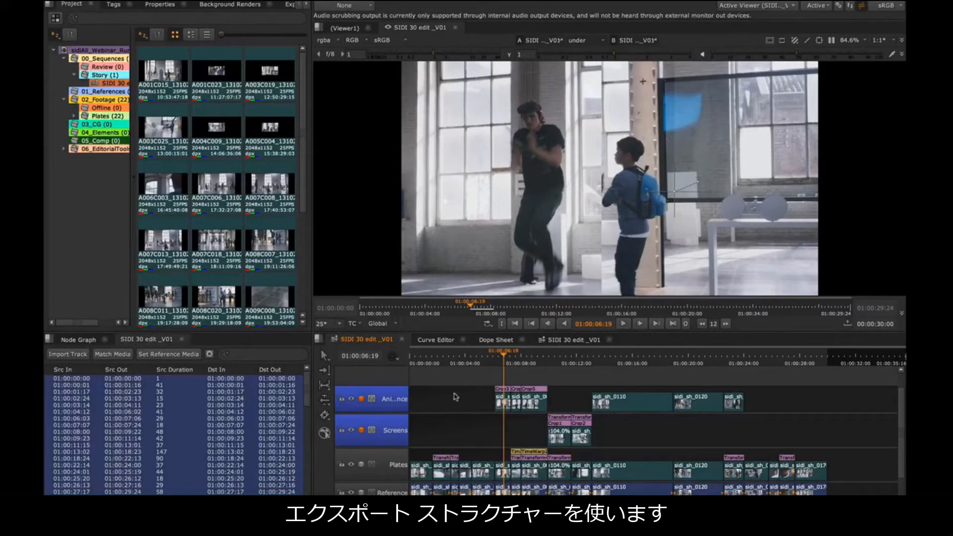
- Open the export settings for all shots on the Animation reference track, with the export type Process as Shots
drag(457, 391, 753, 411)
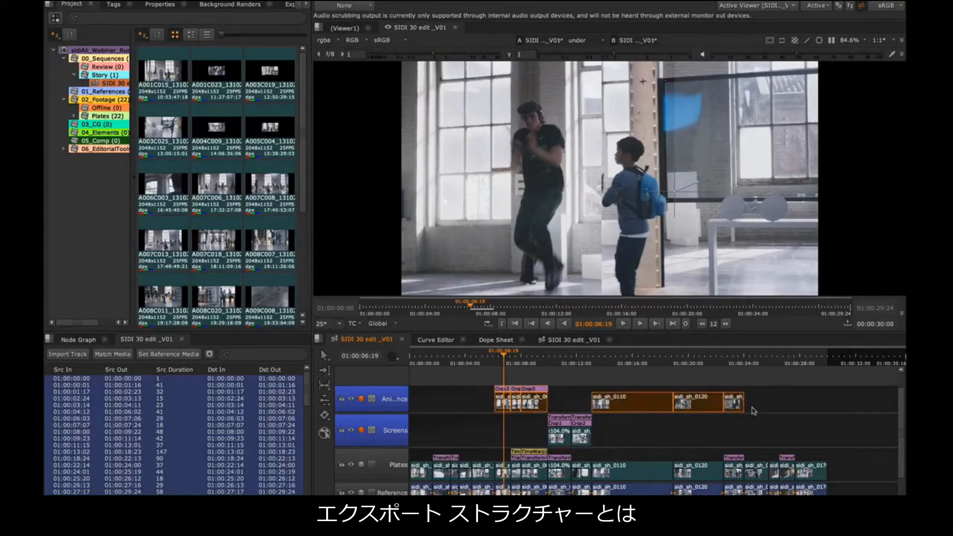
key(ctrl+shift+e)
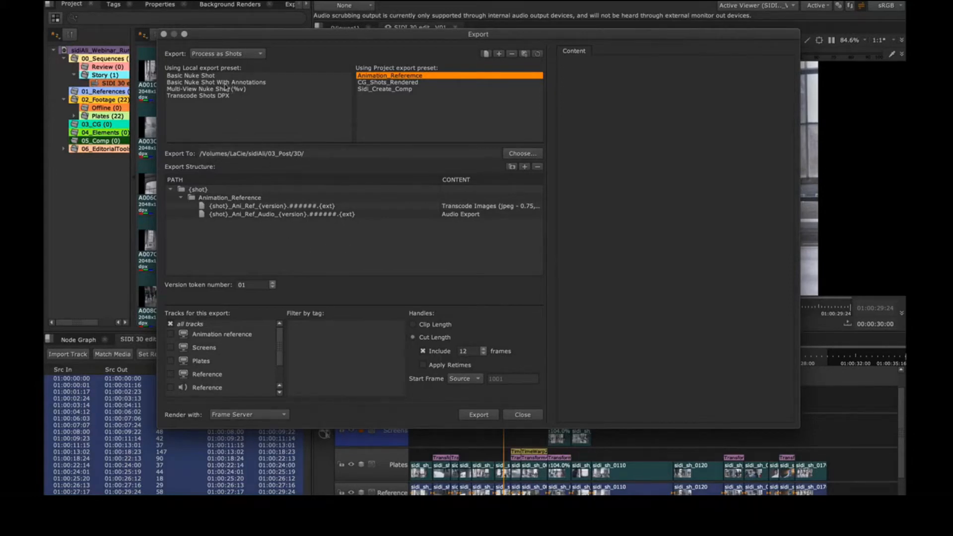
click(259, 54)
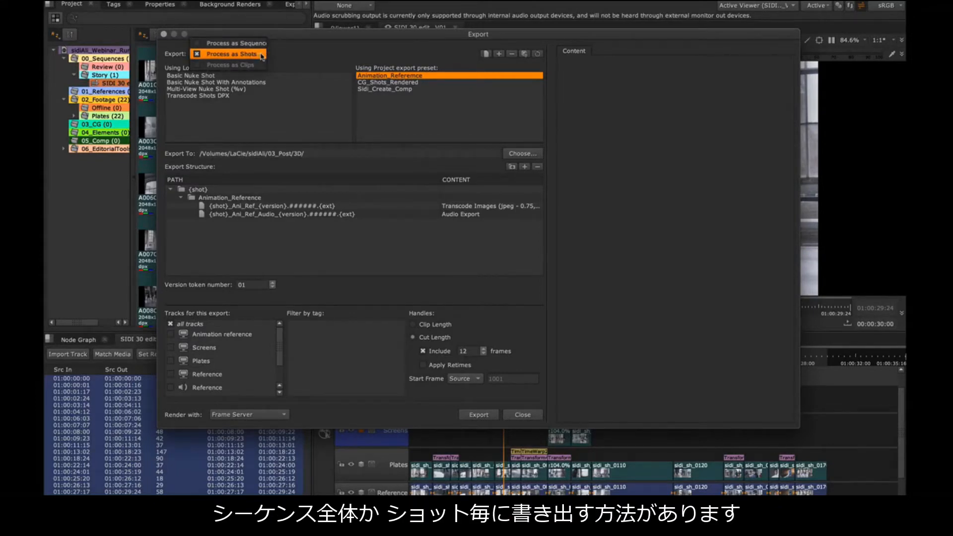
click(261, 54)
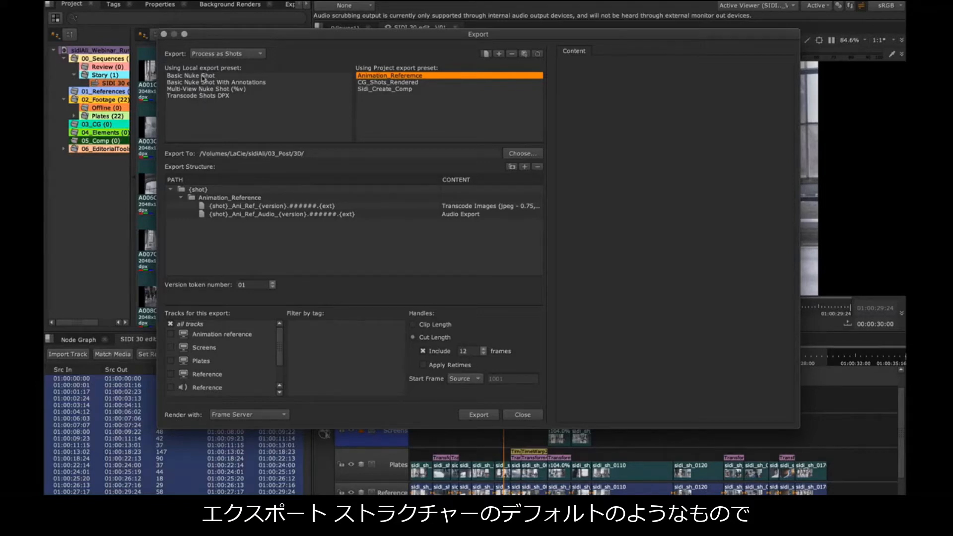
- Choose the Transcode Shots DPX local preset, show its {shot}.####.{ext} transcode settings and set the start frame to Custom 1001
click(200, 95)
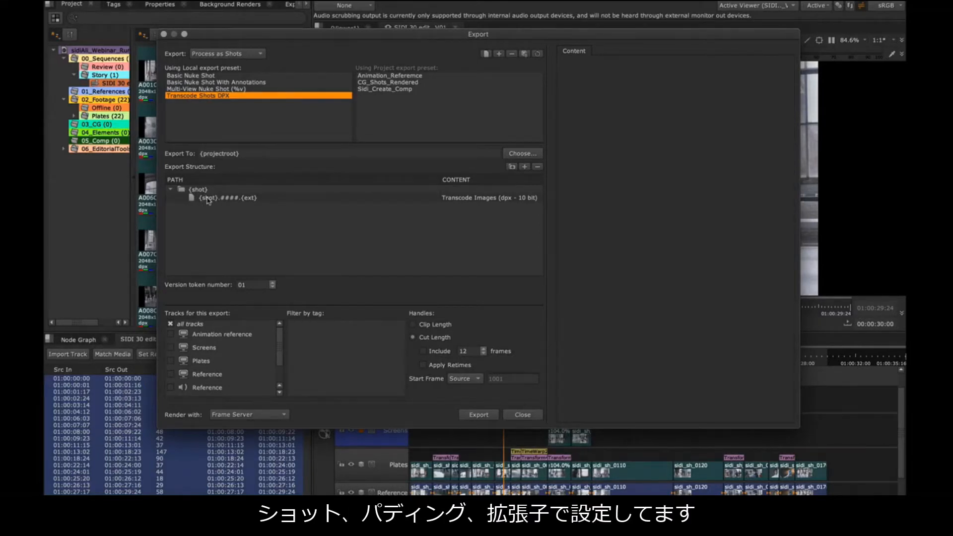
click(269, 202)
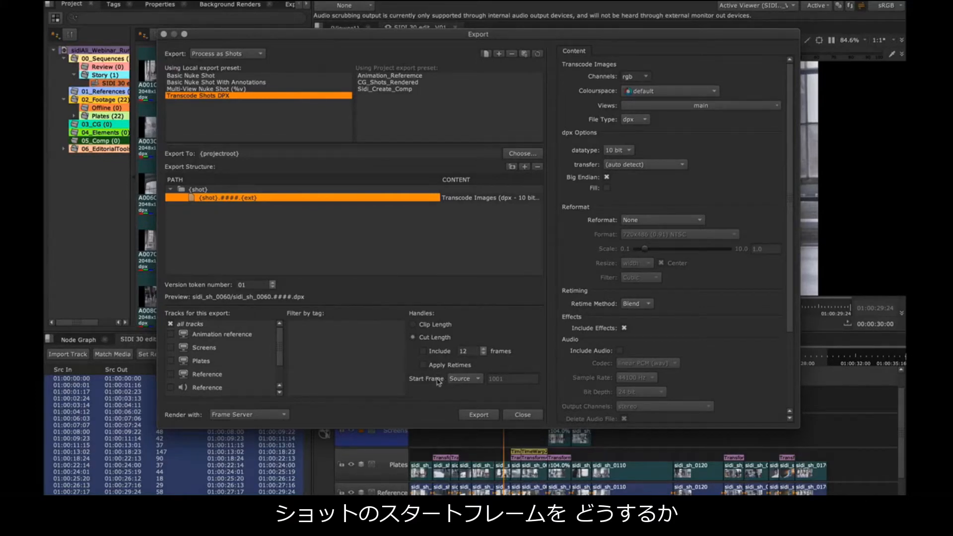
click(478, 380)
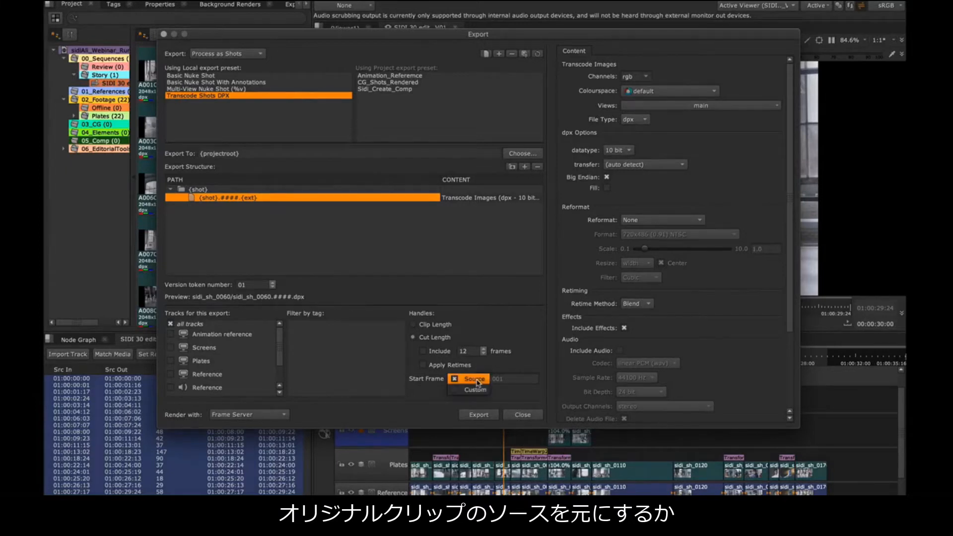
click(479, 390)
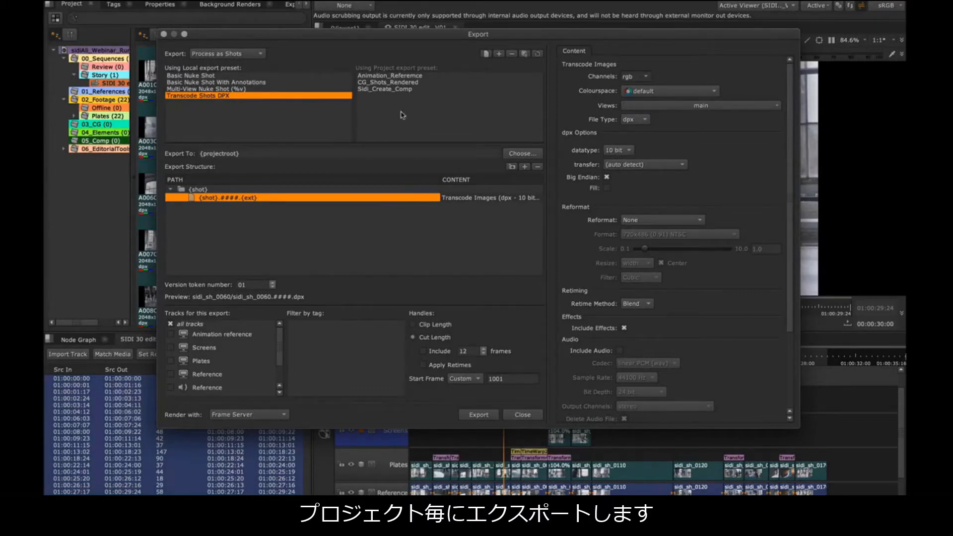
- Choose the Animation_Reference project export preset and show its Audio Export settings, keeping the output channels on stereo
click(385, 76)
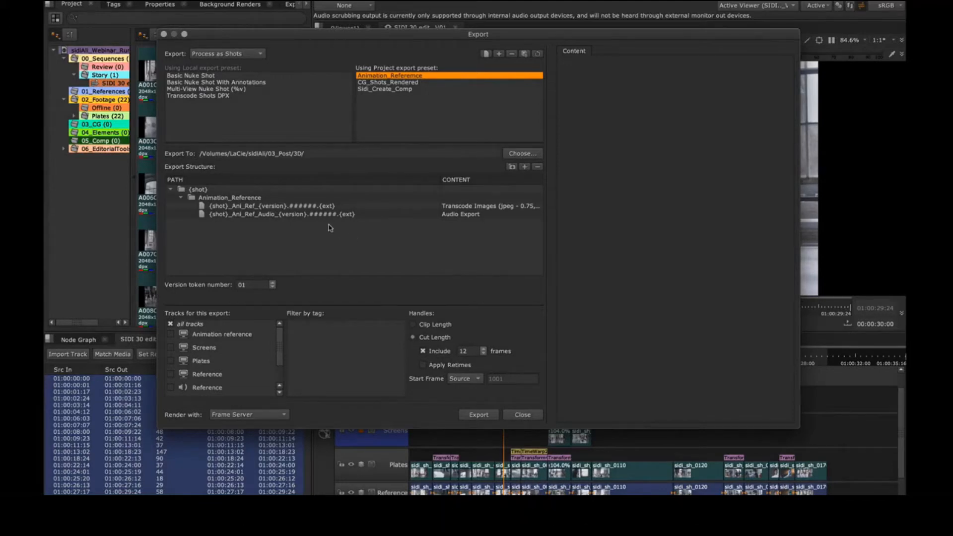
click(418, 215)
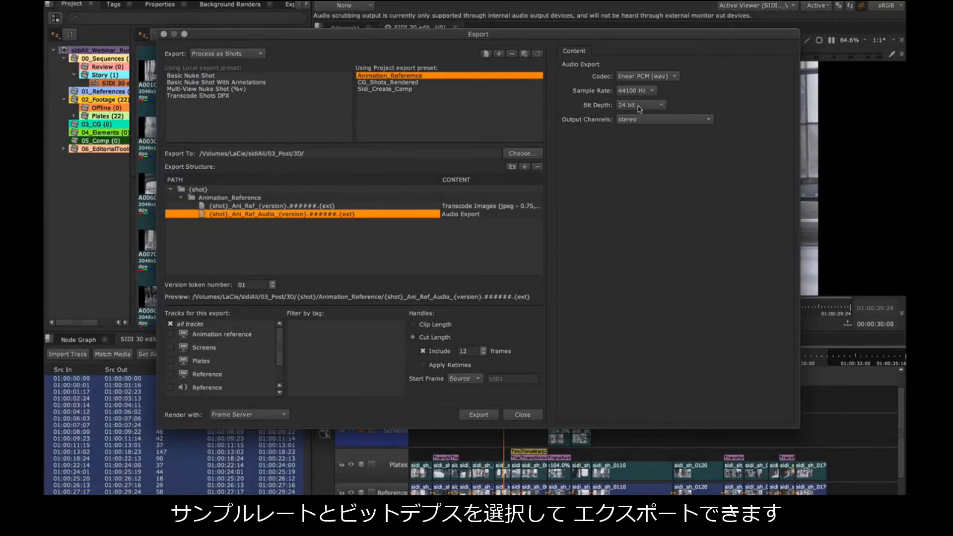
click(708, 120)
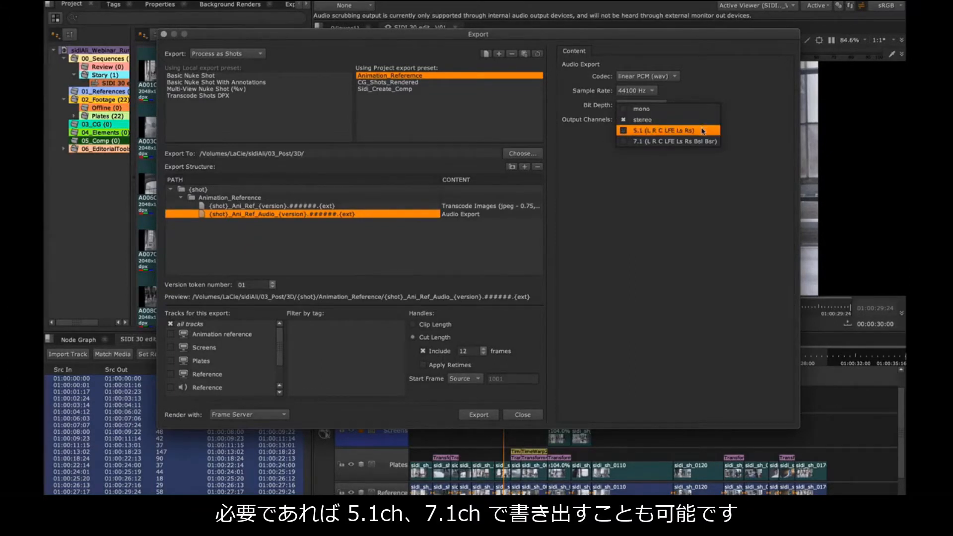
click(702, 120)
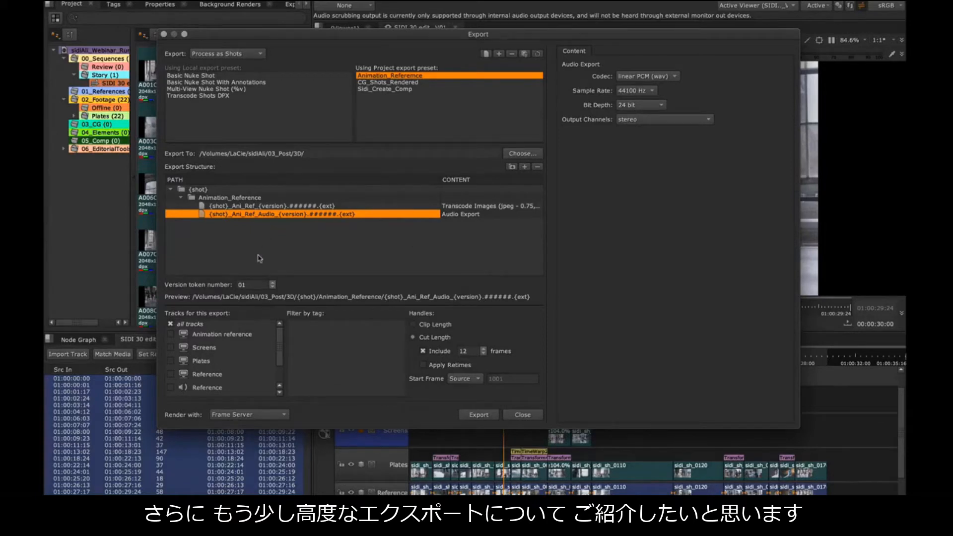
- Examine the keywords available for the {shot} folder name in an enlarged keyword list and close it without inserting one
click(199, 190)
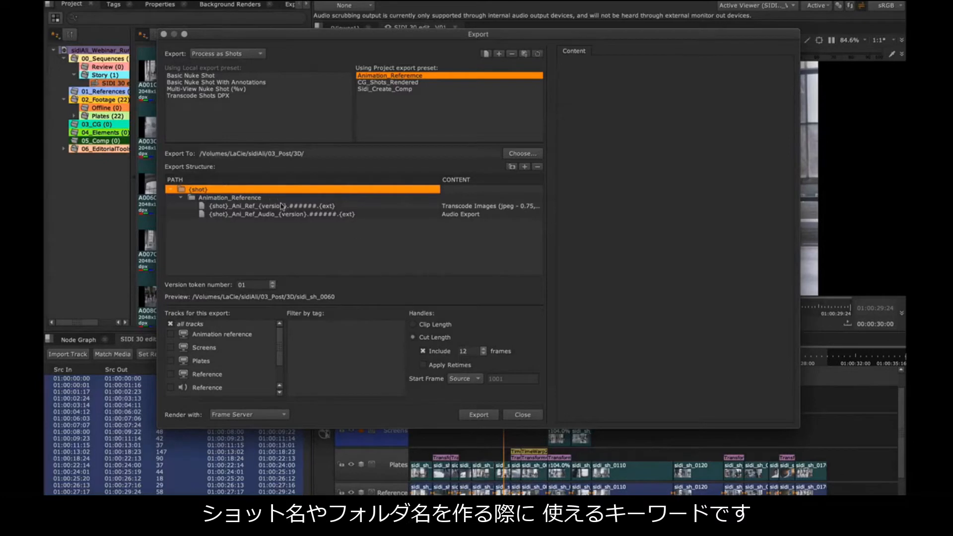
double_click(216, 191)
right_click(214, 189)
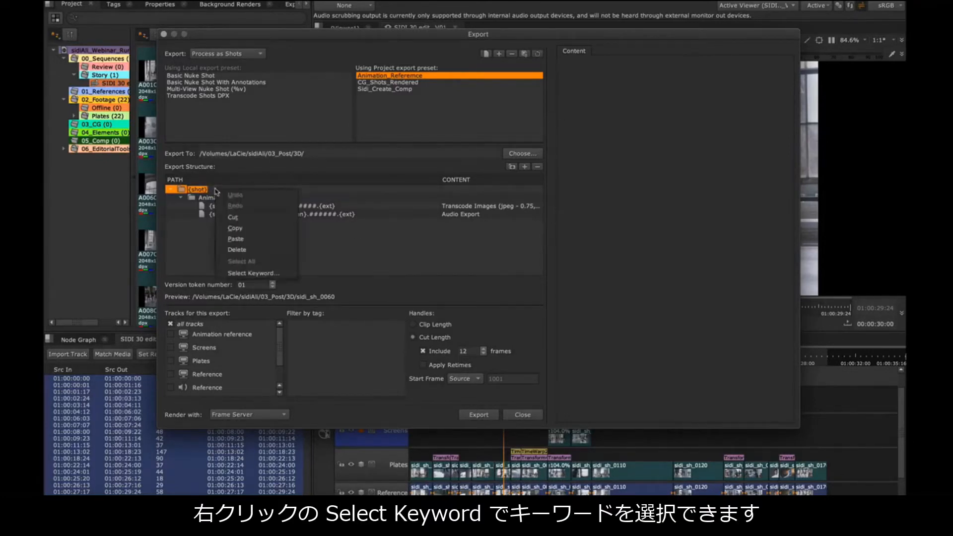
click(253, 274)
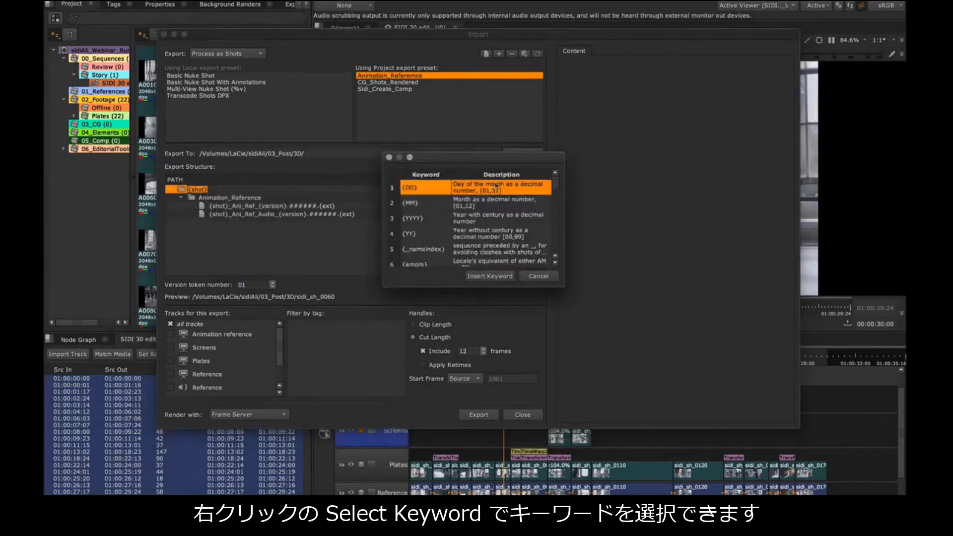
drag(421, 127, 324, 70)
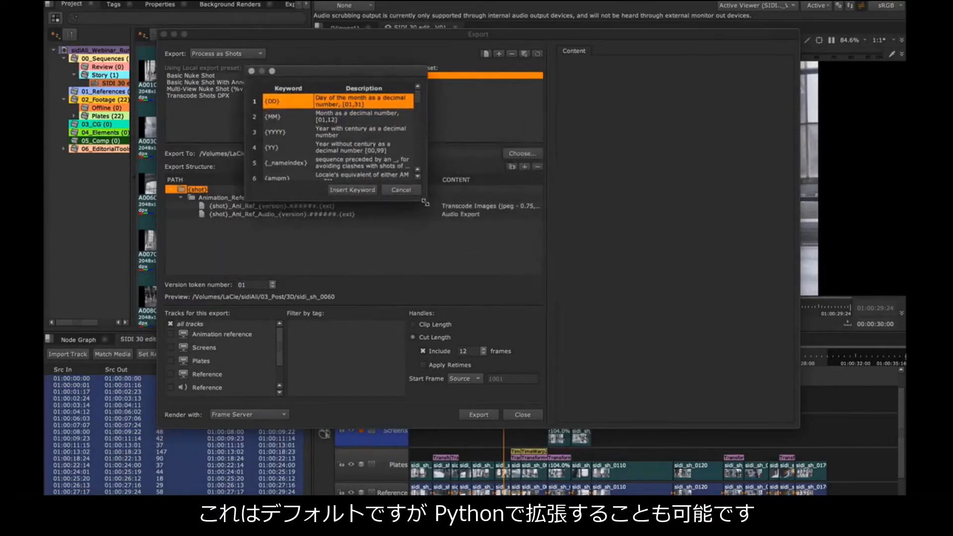
drag(428, 201, 723, 494)
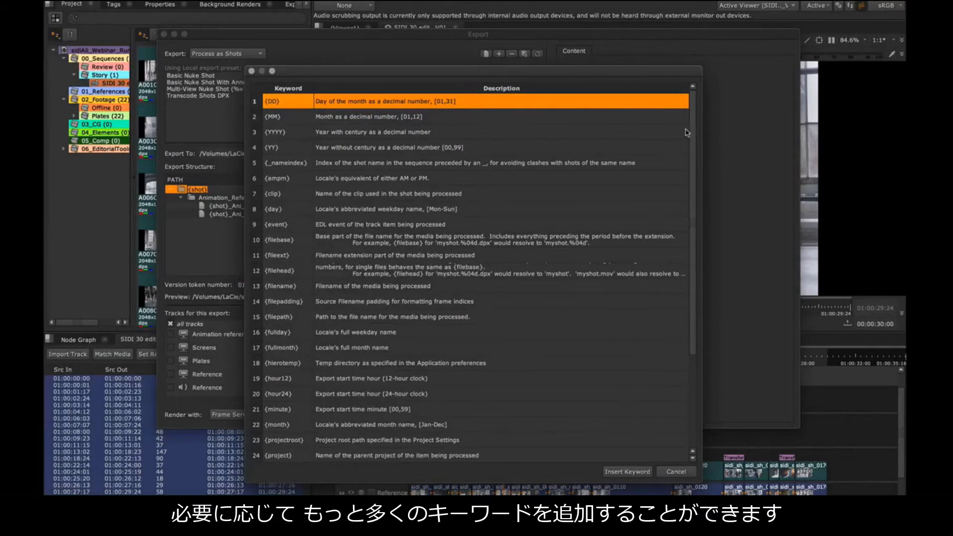
mouse_move(692, 133)
mouse_down()
mouse_move(689, 190)
mouse_move(683, 117)
mouse_up()
click(683, 110)
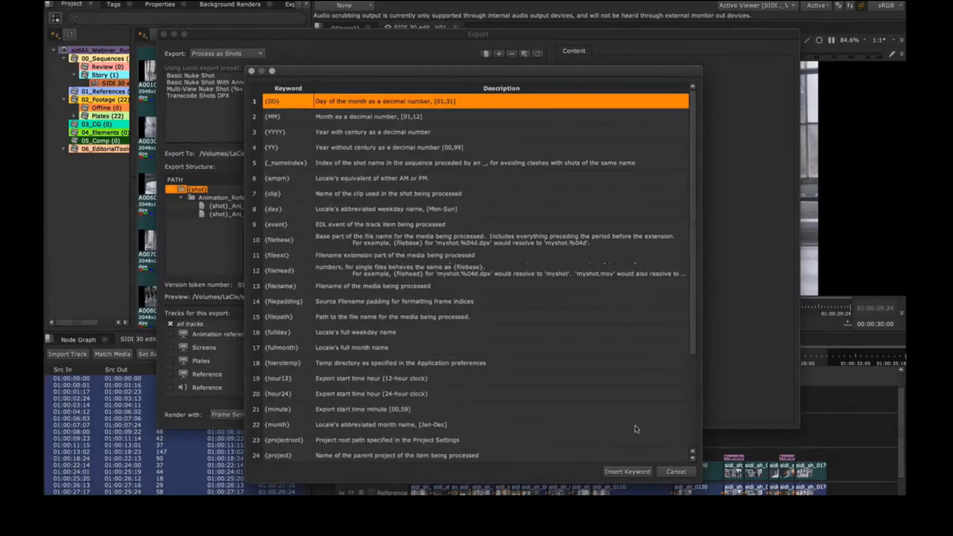
click(679, 472)
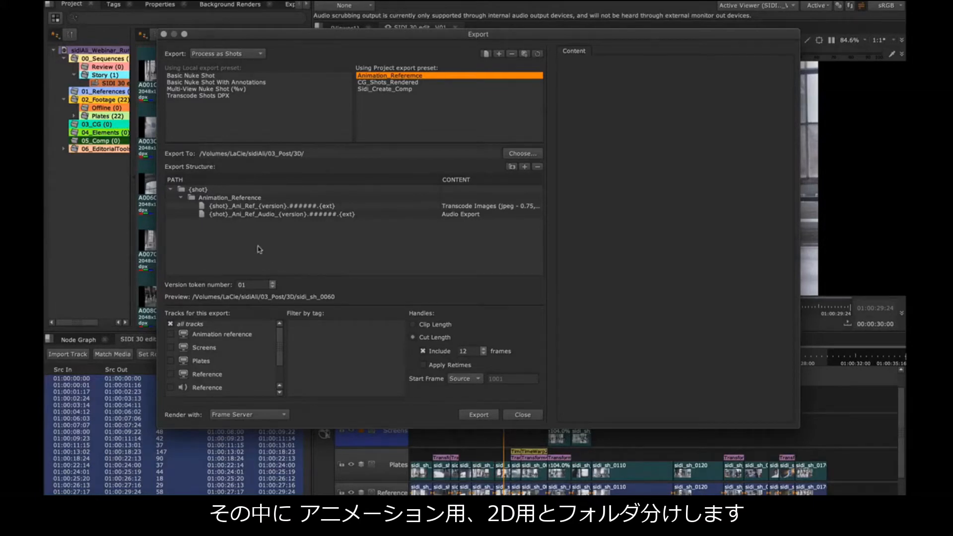
- Rename the top-level folder of the export structure to {shot[:4]}
click(199, 191)
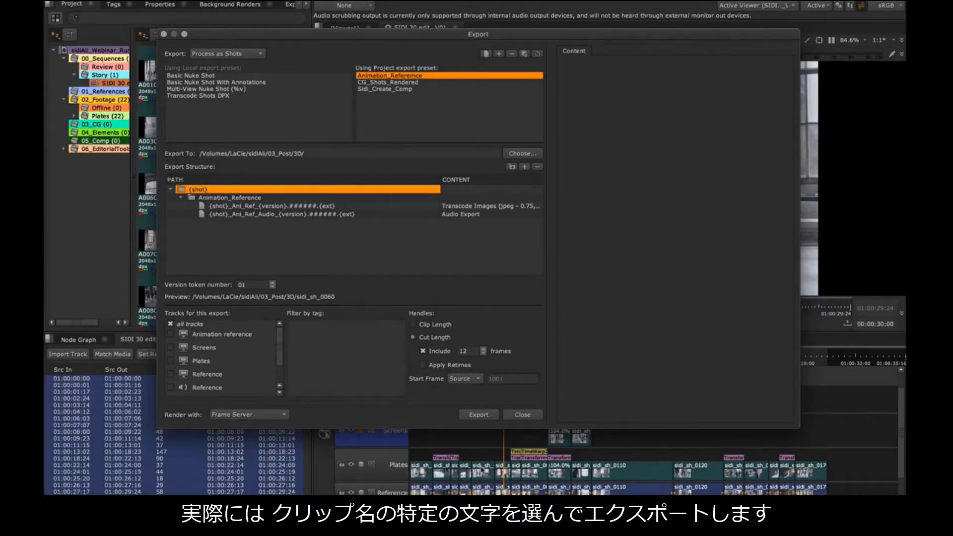
double_click(204, 190)
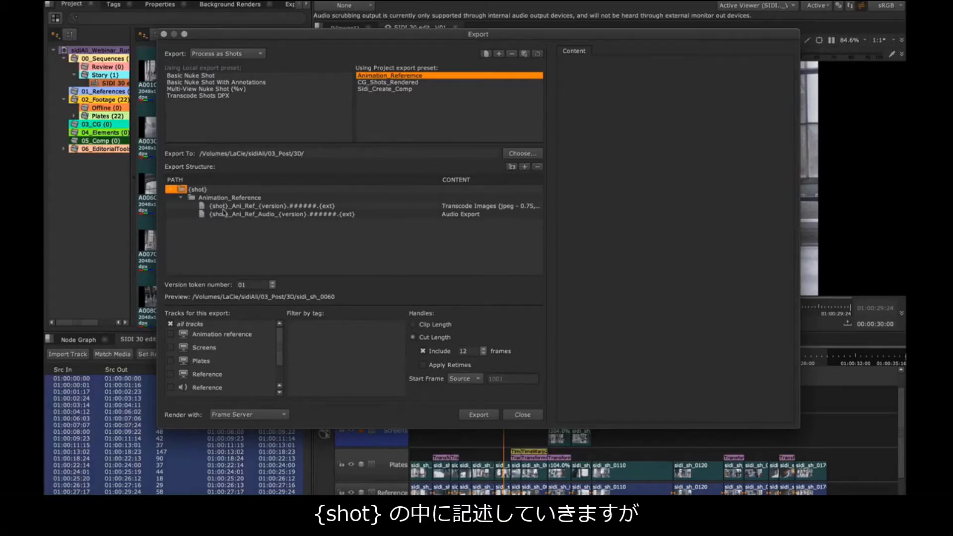
mouse_move(211, 202)
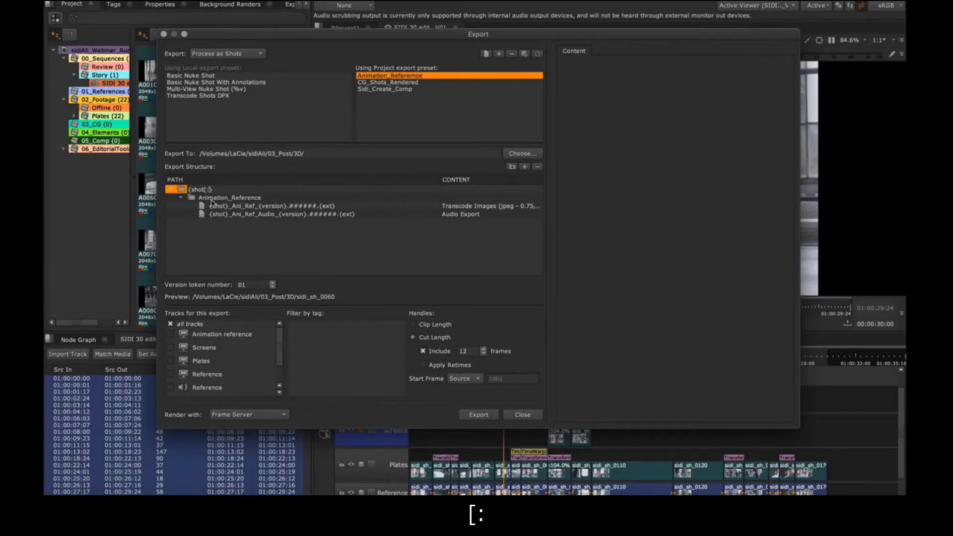
text(3)
text(4)
text(])
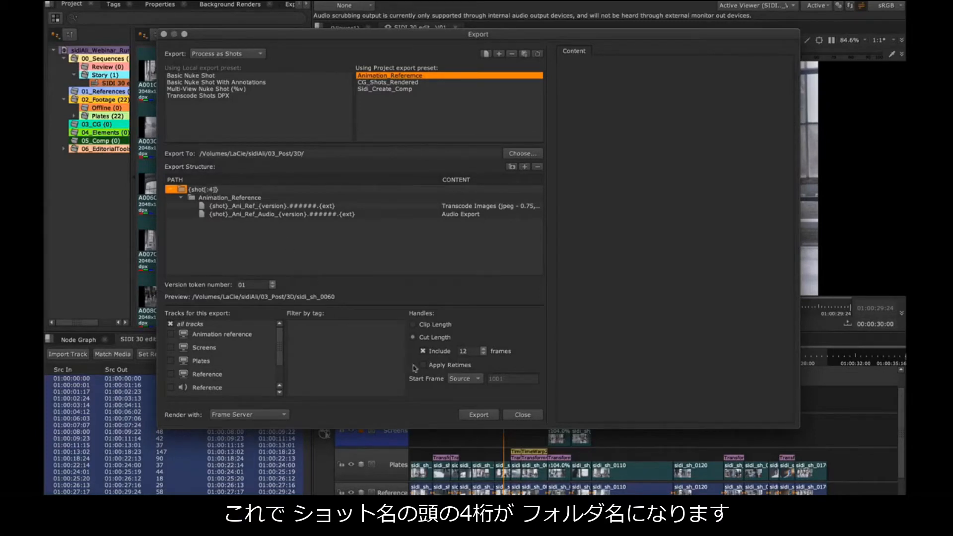
click(241, 223)
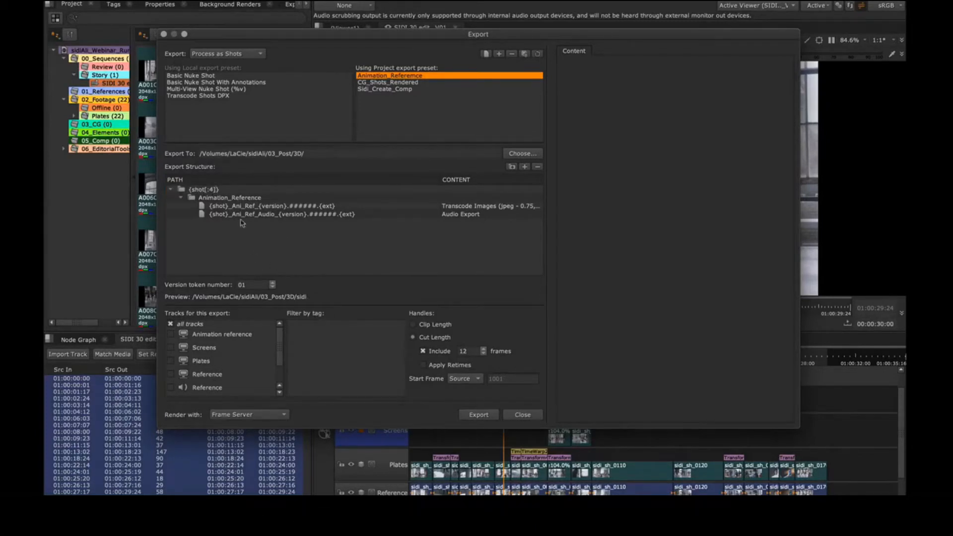
- Add a subfolder named {shot[-4:]} inside the {shot[:4]} folder of the export structure
click(232, 191)
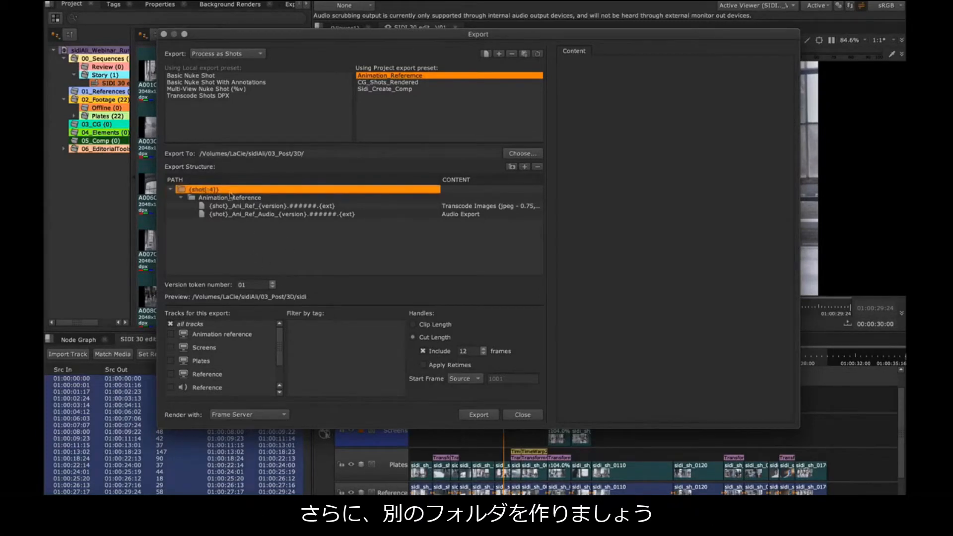
click(512, 167)
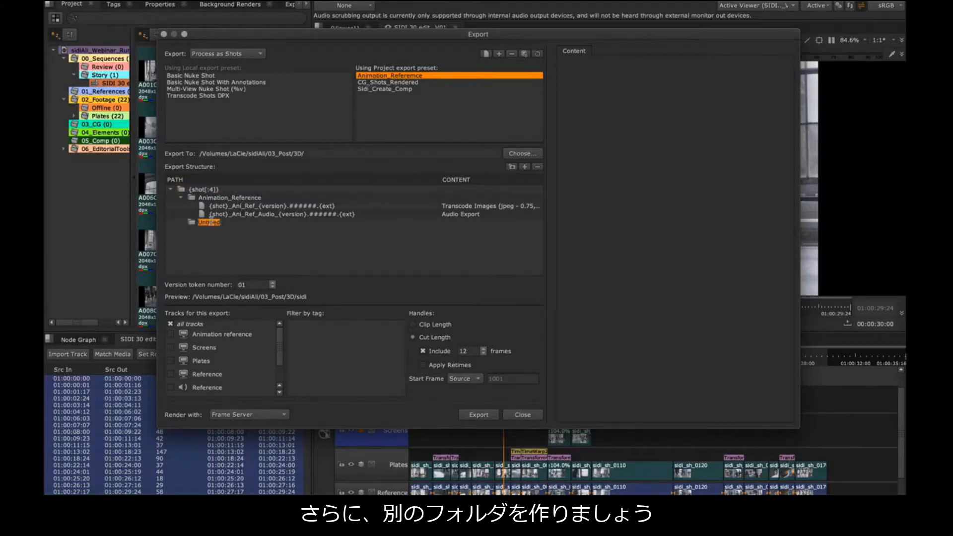
mouse_move(211, 222)
text({shot[-4:)
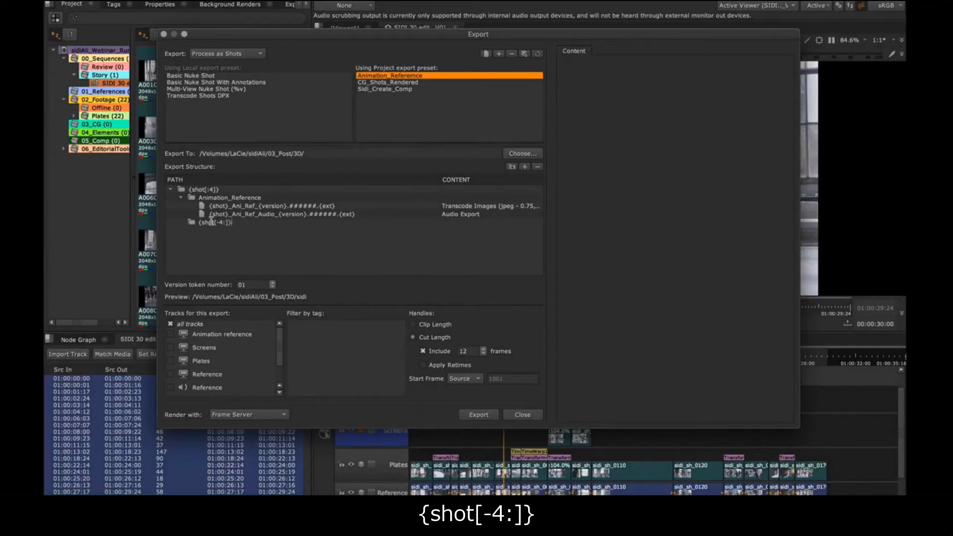
key(Return)
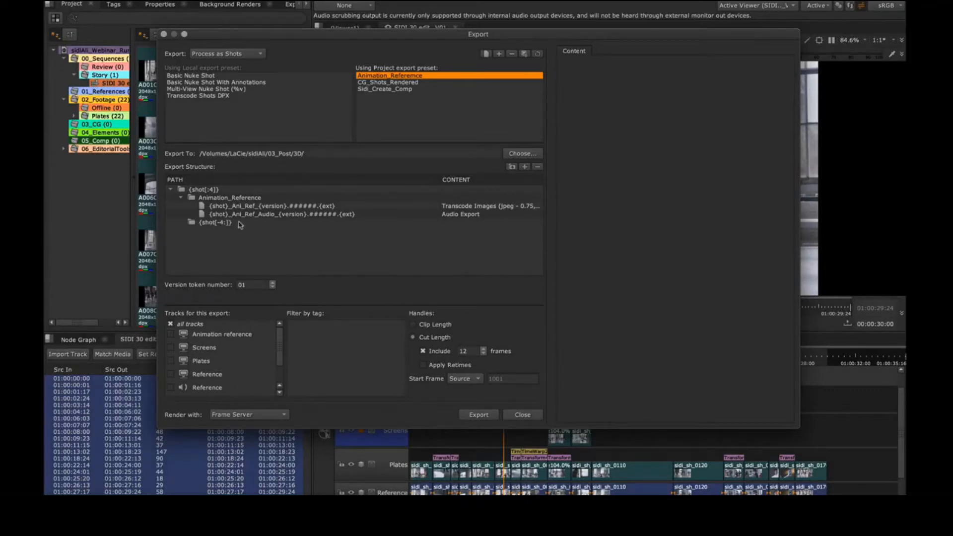
- Move the Animation_Reference folder into the {shot[-4:]} folder and check the path preview of each folder level
click(226, 198)
drag(226, 198, 226, 227)
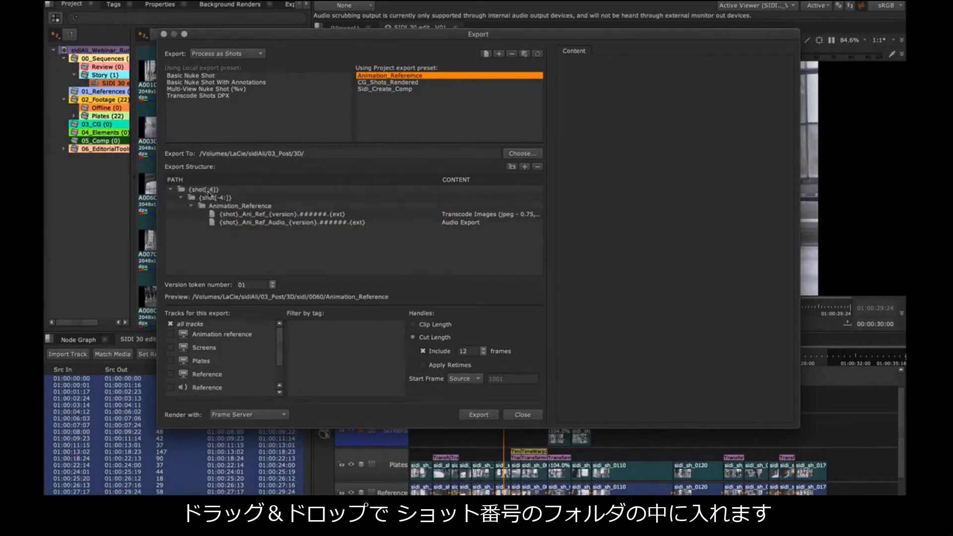
click(206, 192)
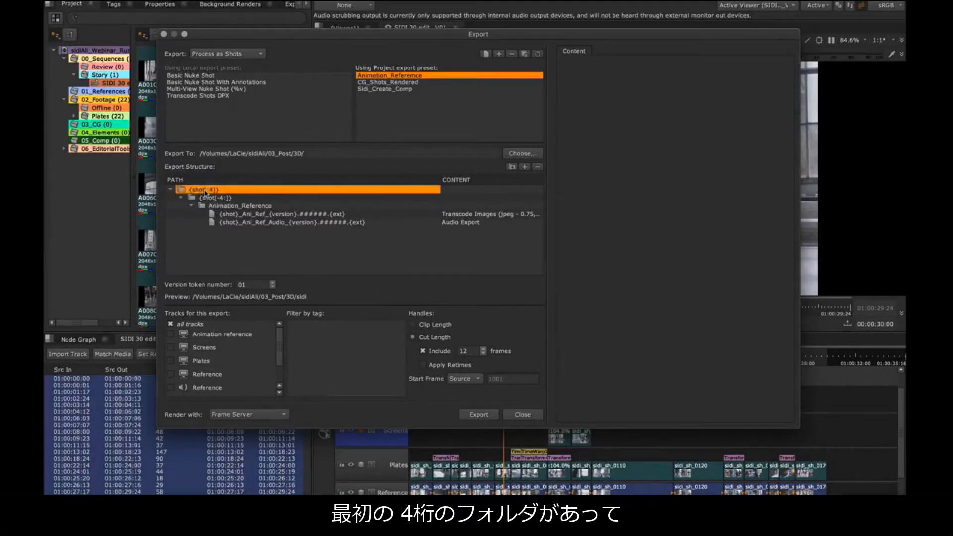
click(216, 200)
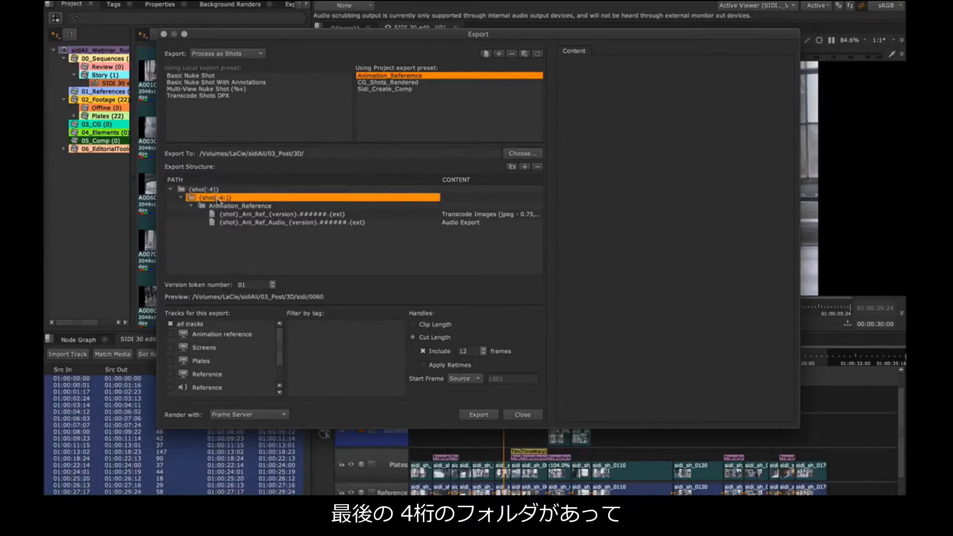
click(231, 209)
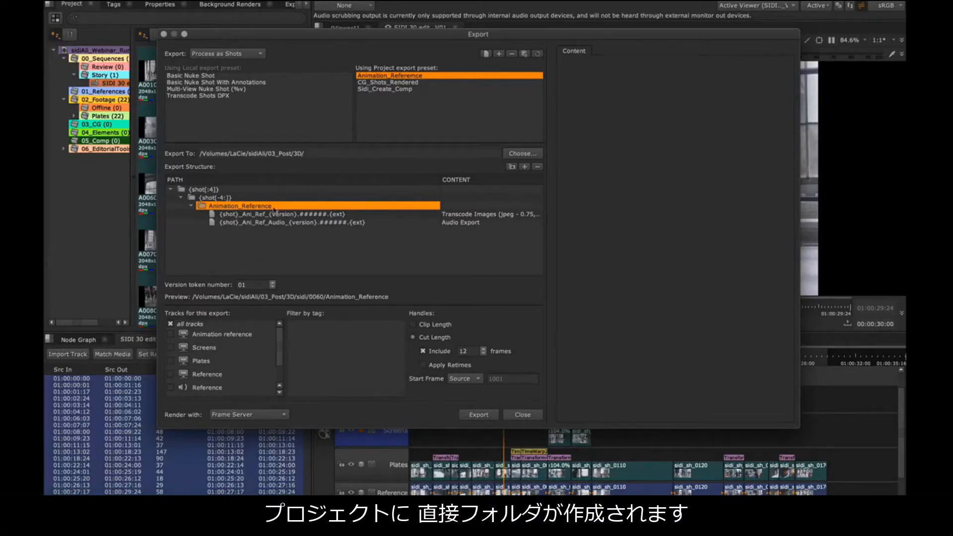
- Compare the export destination of the Animation_Reference preset with that of the Sidi_Create_Comp preset
click(311, 154)
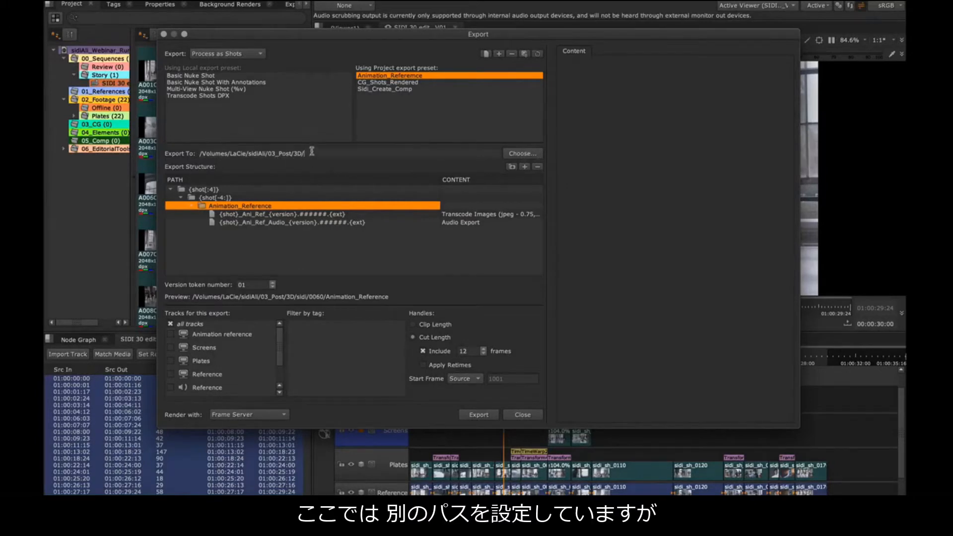
drag(311, 153, 192, 153)
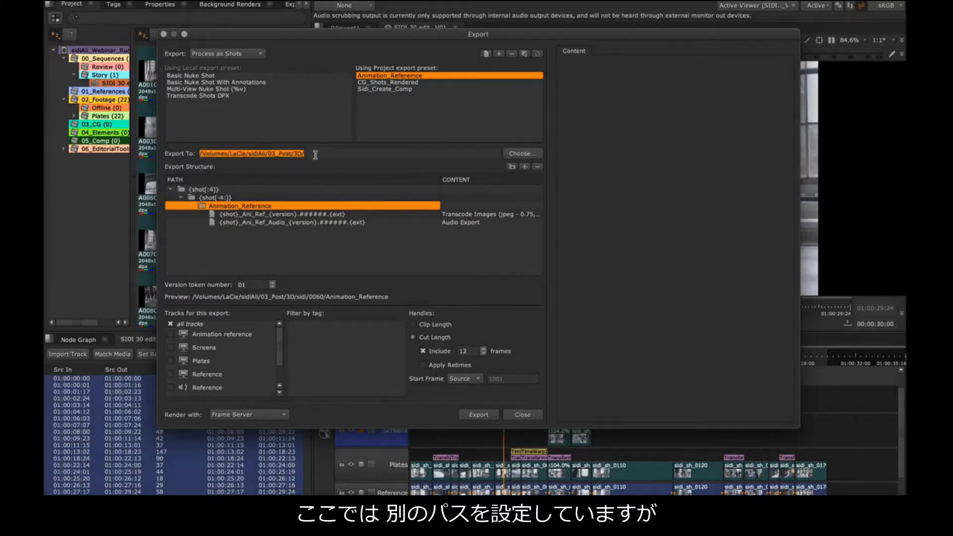
click(387, 90)
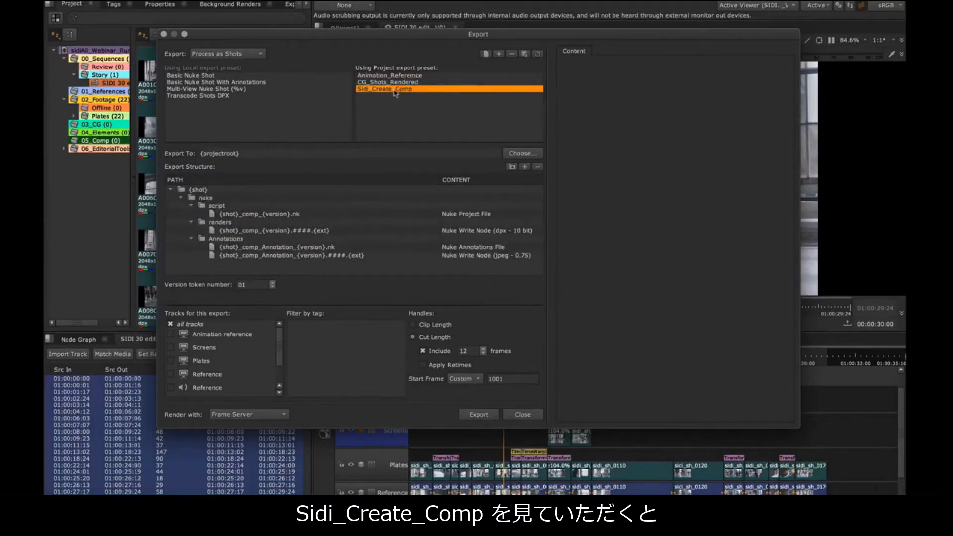
drag(242, 153, 199, 153)
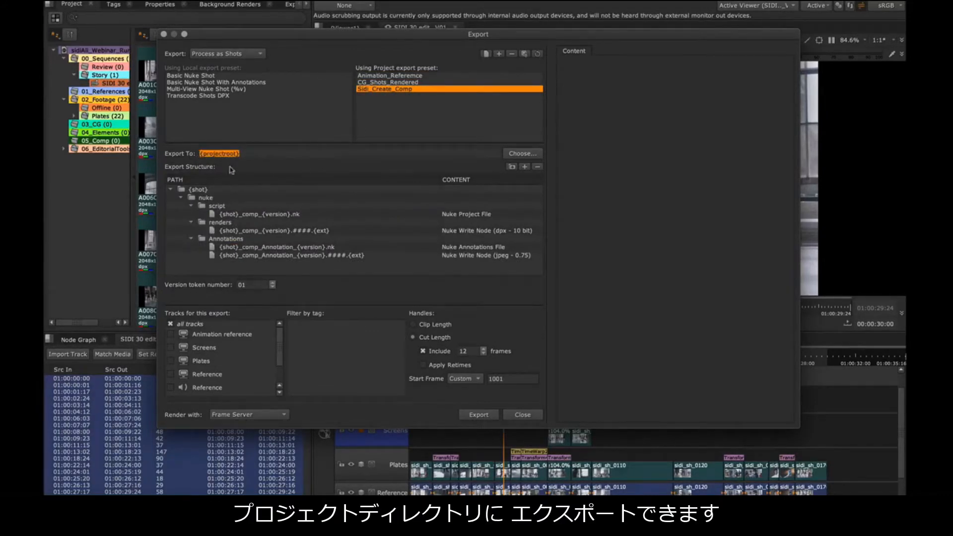
click(390, 78)
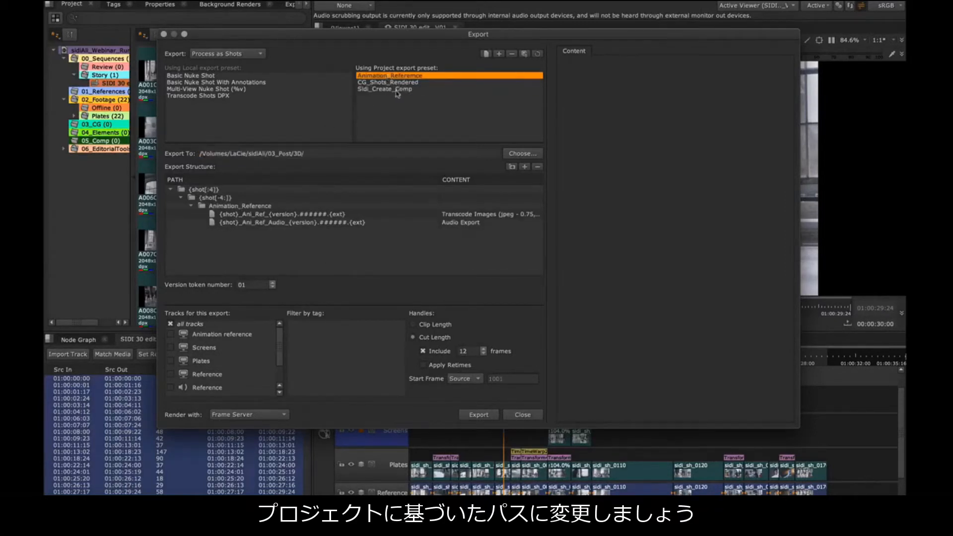
- Copy the {projectroot} export path from the Sidi_Create_Comp preset and use it as the Animation_Reference preset's export destination
click(400, 90)
drag(242, 153, 199, 154)
key(super+c)
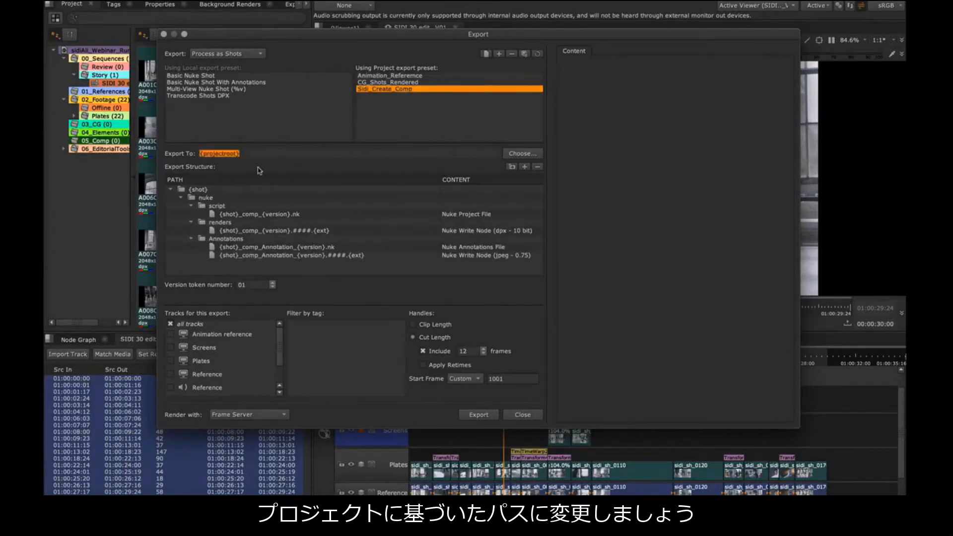
click(388, 76)
drag(312, 153, 210, 152)
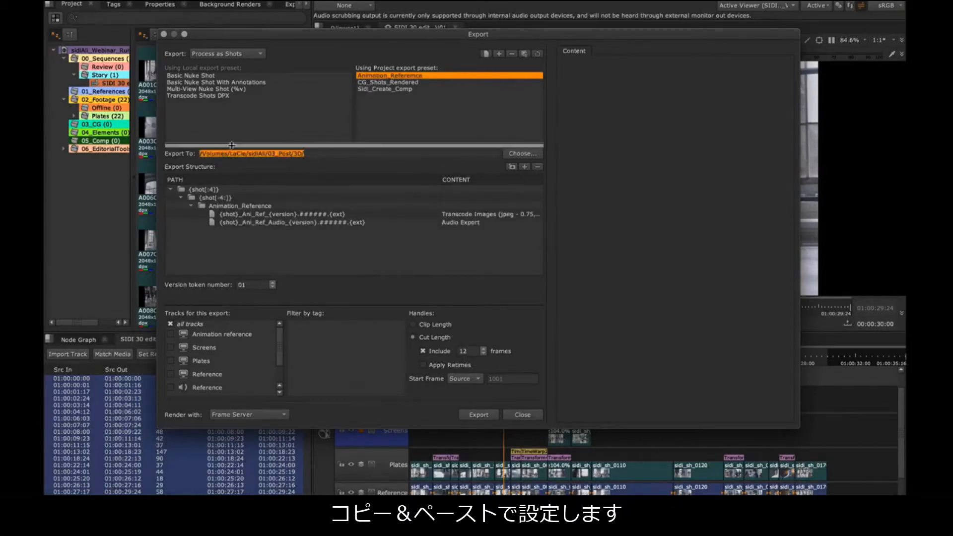
key(super+v)
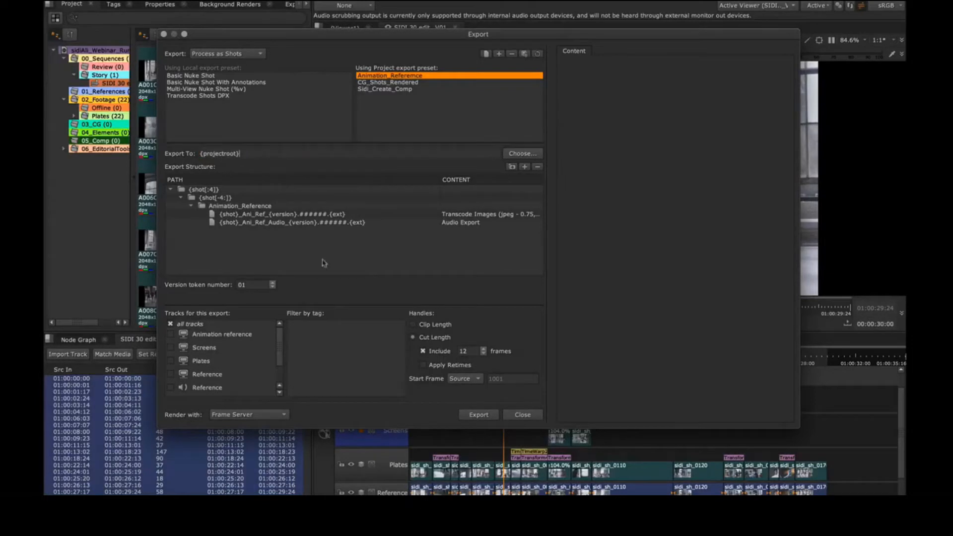
click(291, 215)
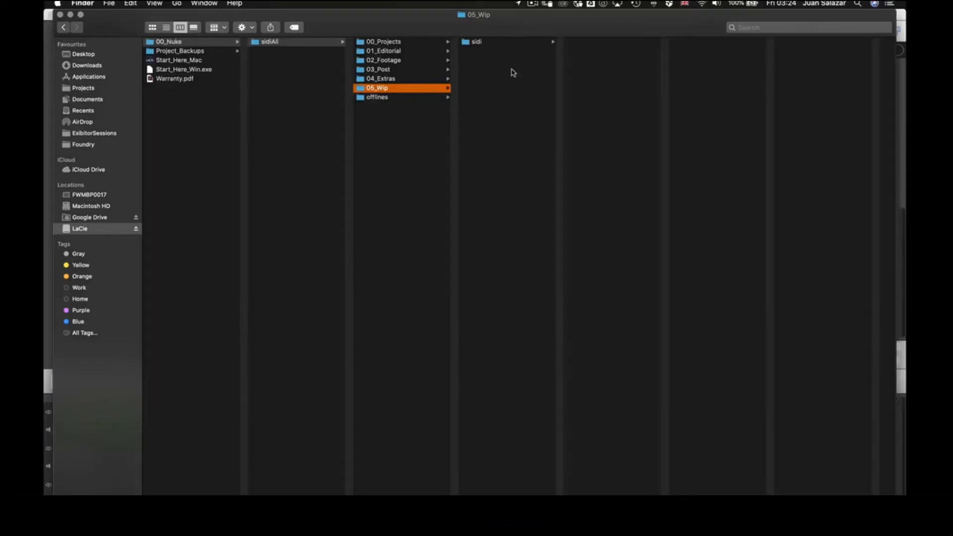
- Check the exported JPEG frames in the Animation_Reference folders of shots 0060 and 0070 inside the sidi folder
click(477, 42)
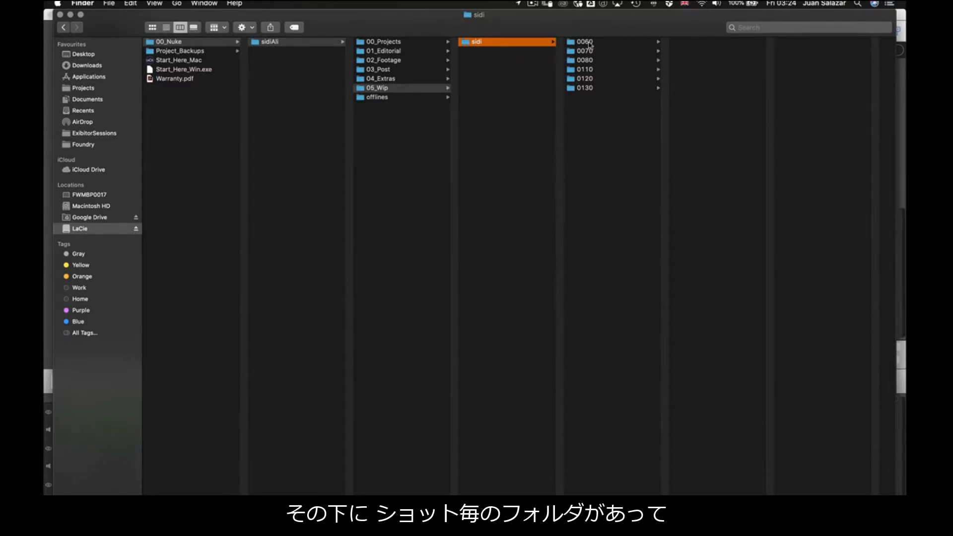
click(588, 44)
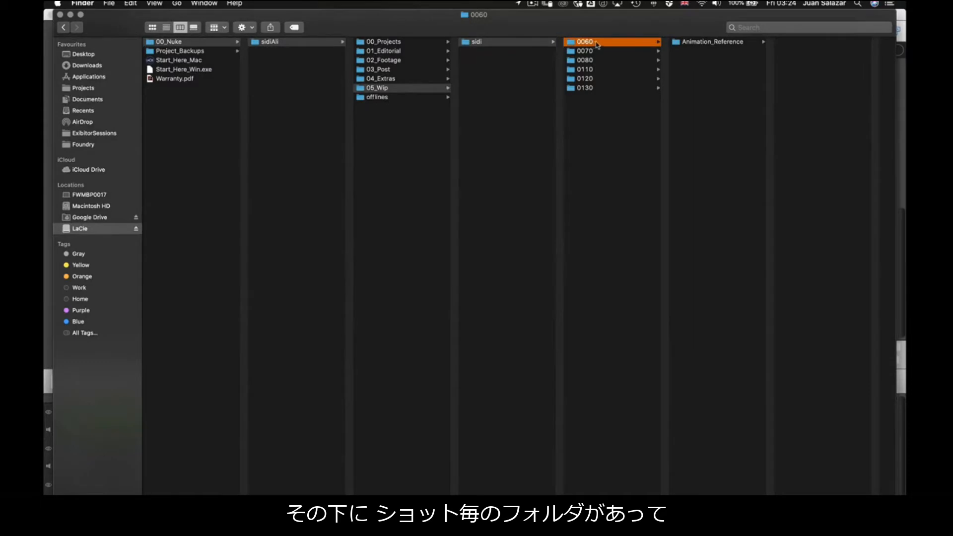
click(707, 44)
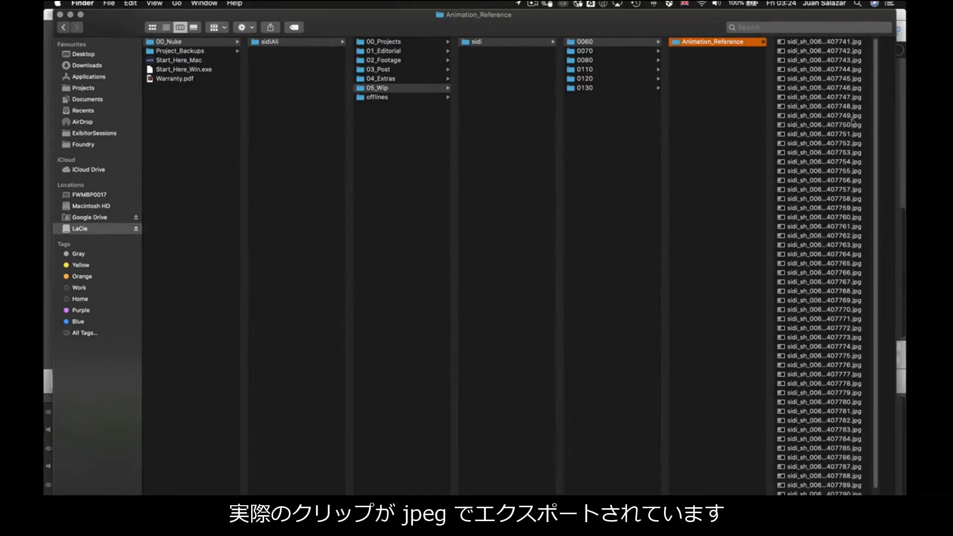
scroll(879, 128, down, 2)
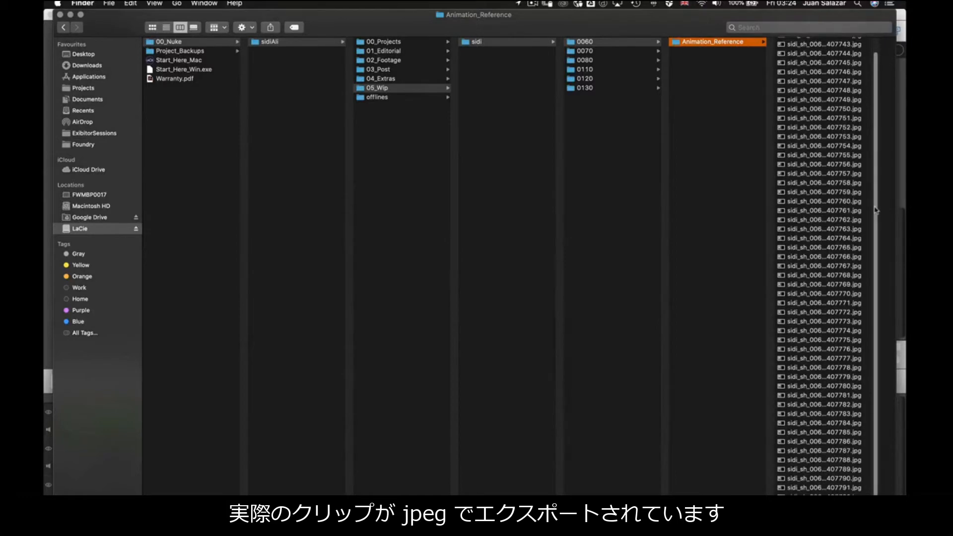
click(602, 51)
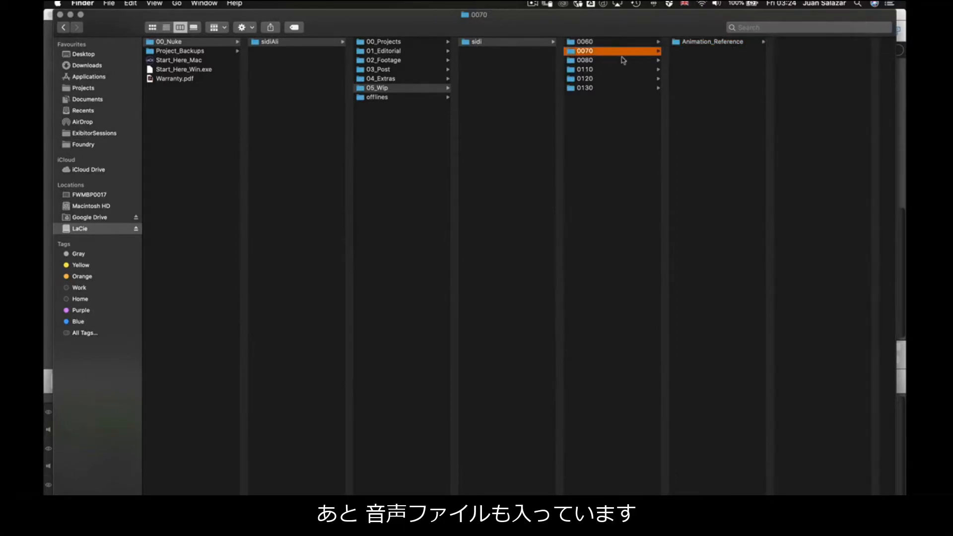
click(701, 44)
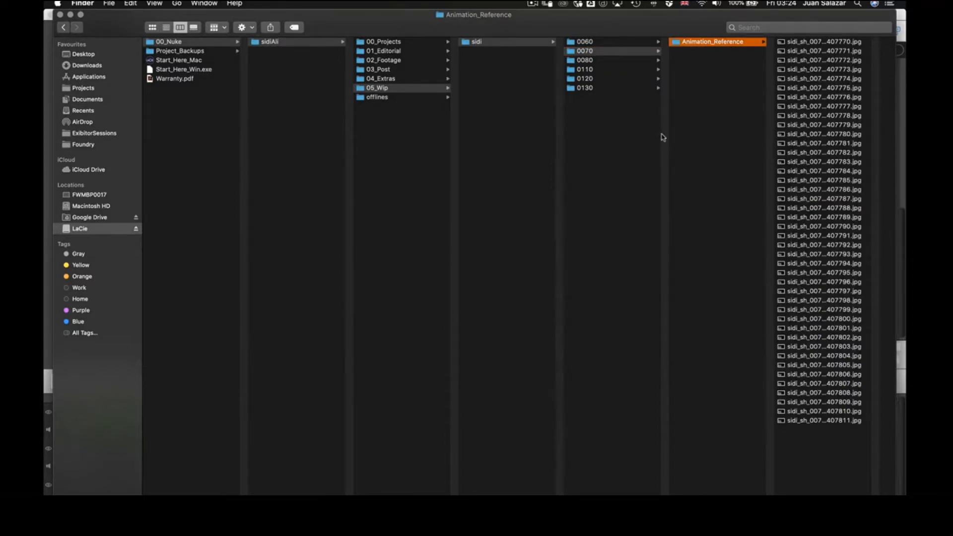
- Switch back to Nuke Studio, deselect the timeline clips and scrub back through the opening shots of the SIDI 30 edit
key(super+Tab)
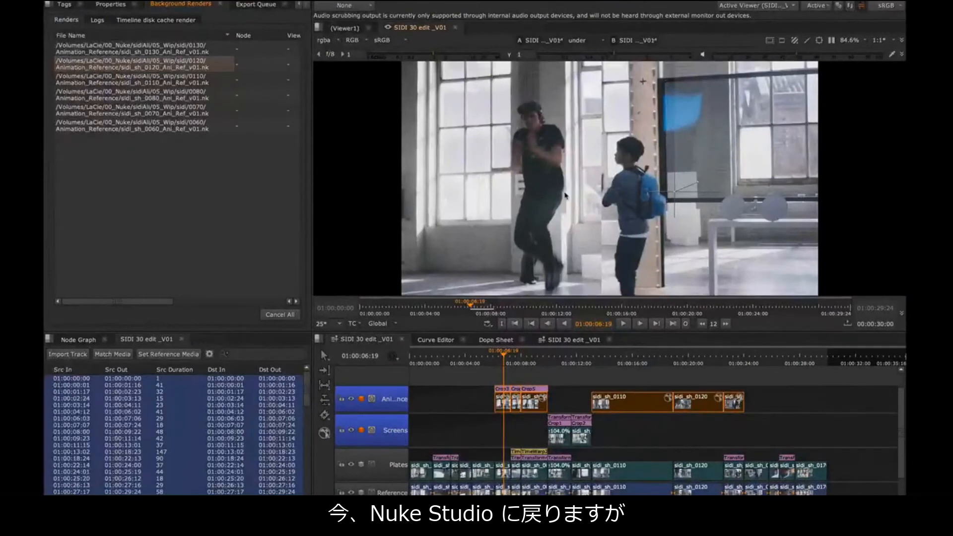
click(555, 380)
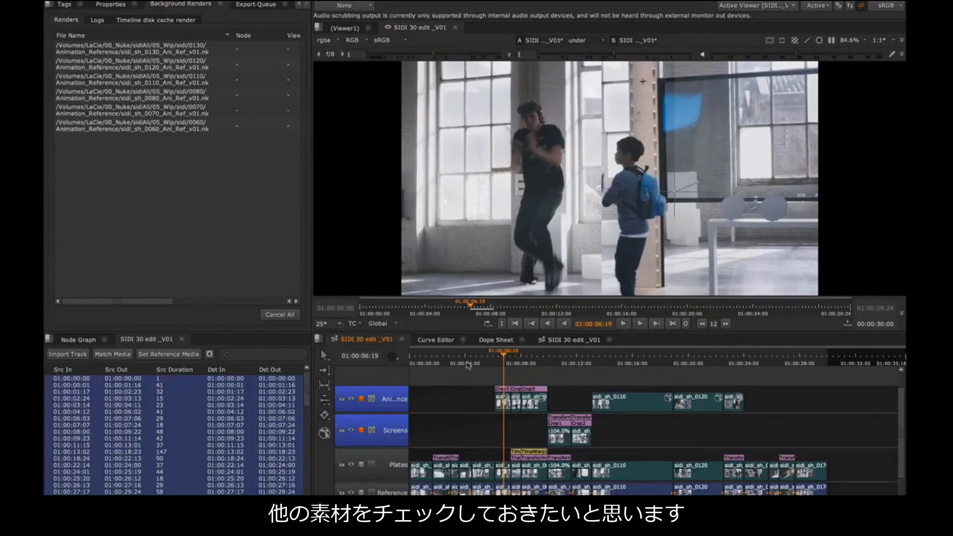
click(489, 361)
drag(490, 361, 445, 372)
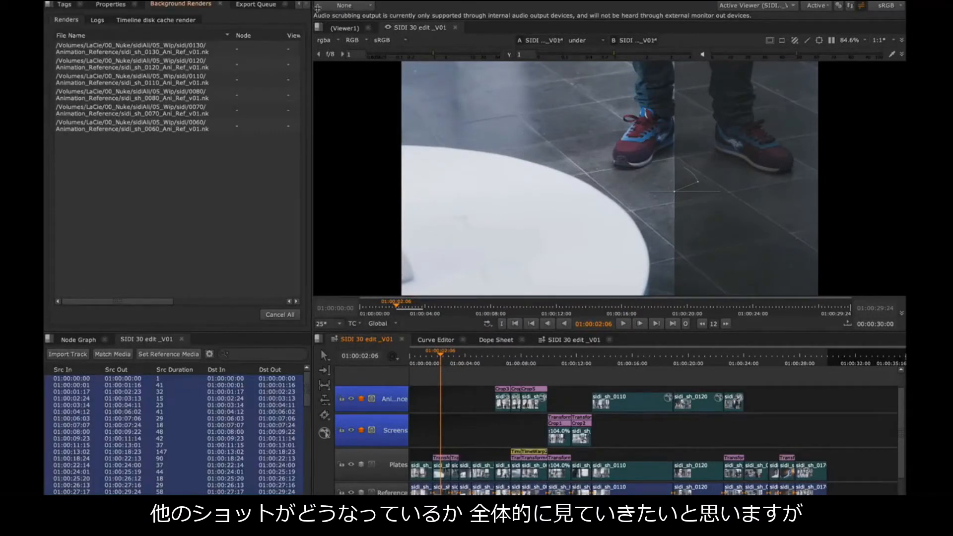
- Bring the project bins into view and play the edit from the current frame
click(298, 5)
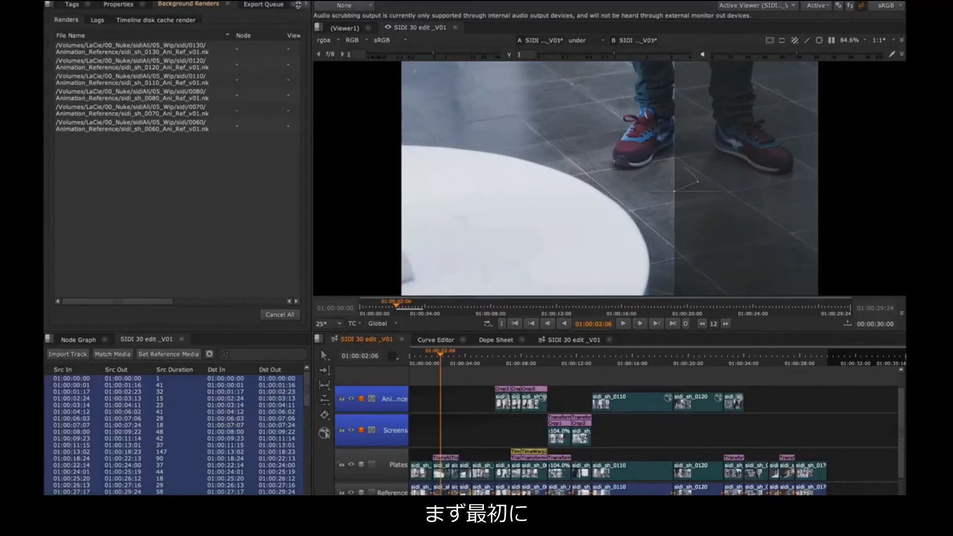
click(299, 5)
click(75, 4)
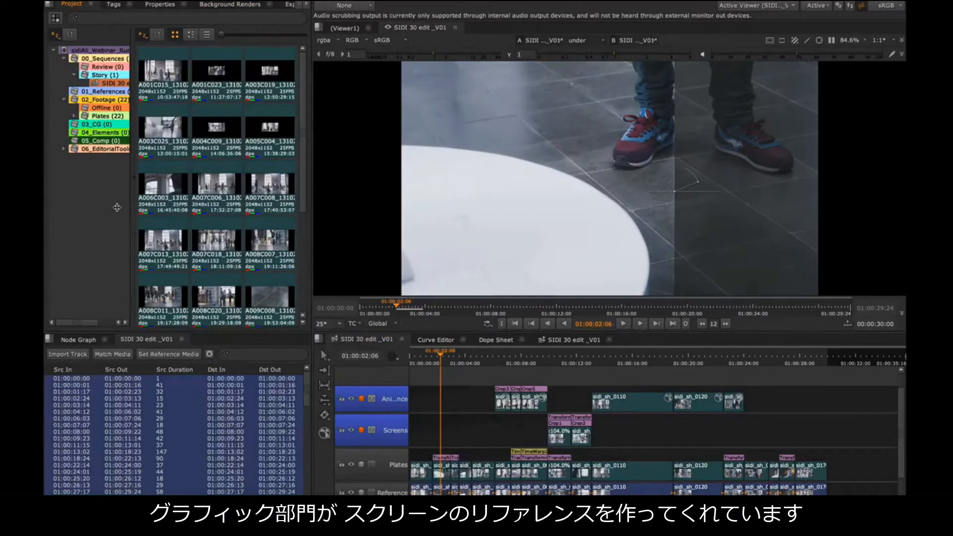
key(space)
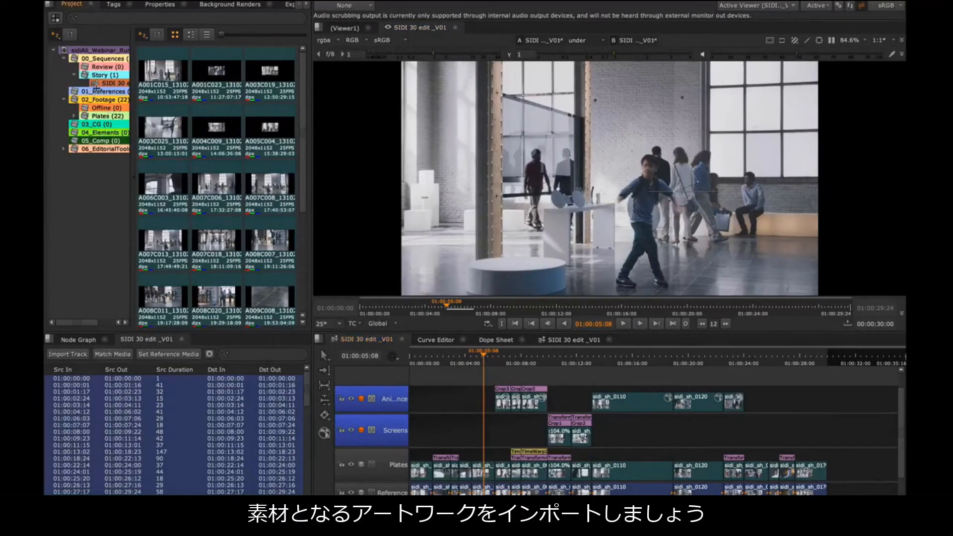
click(103, 93)
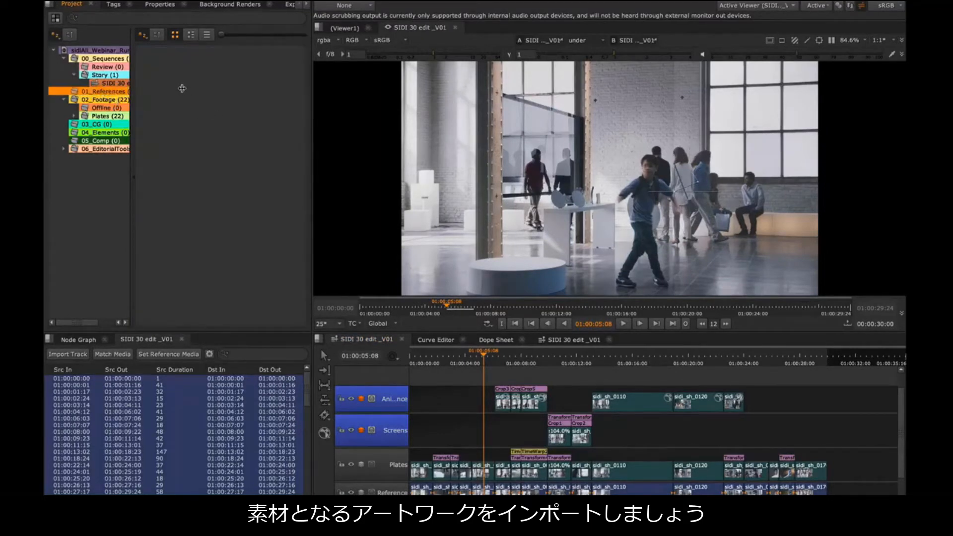
right_click(181, 88)
click(167, 151)
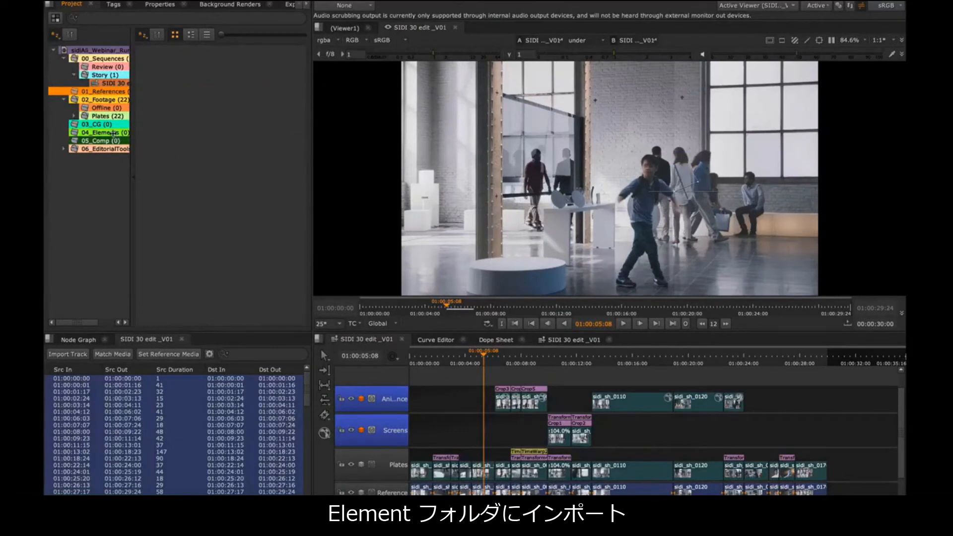
- Import the ArtWork folder from 02_Footage into the 04_Elements bin with the default {supportedfiles} include pattern
click(113, 133)
right_click(177, 97)
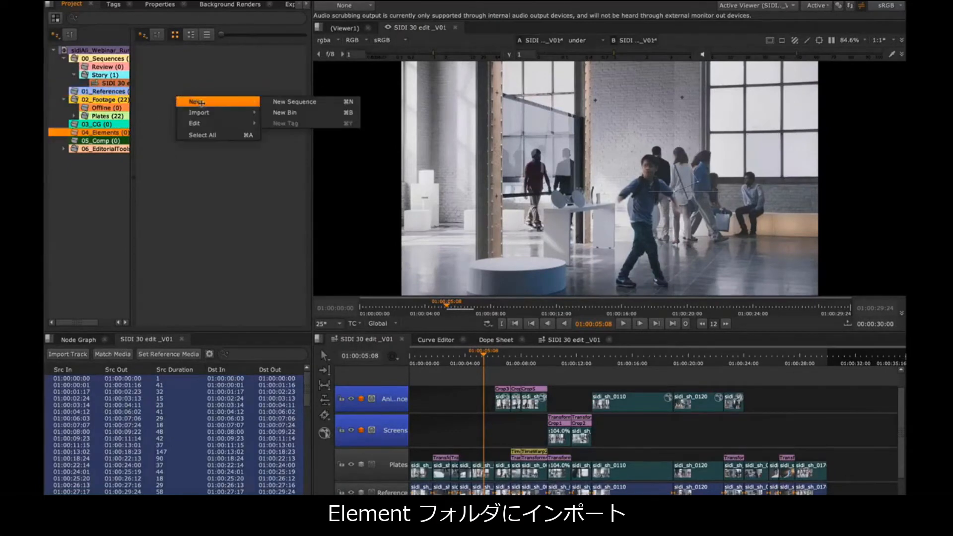
mouse_move(203, 116)
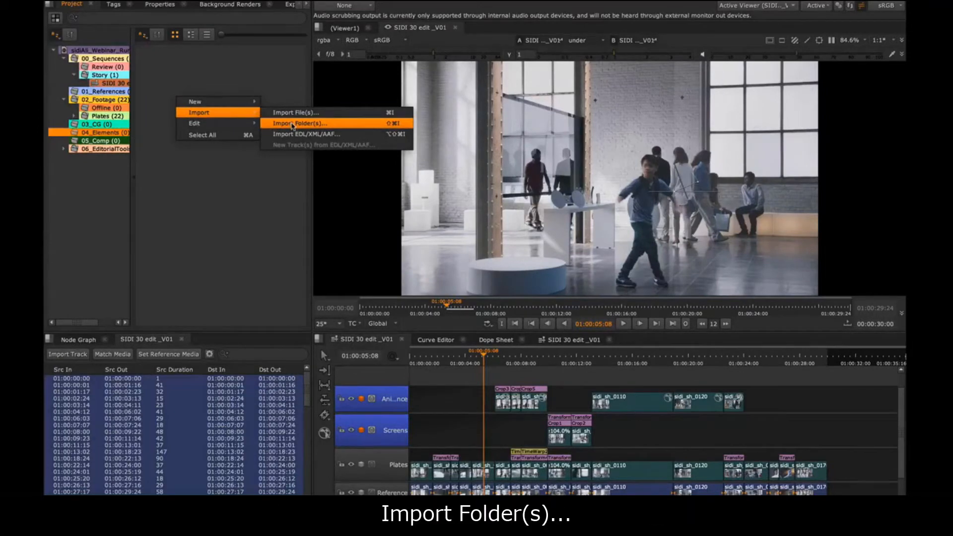
click(293, 124)
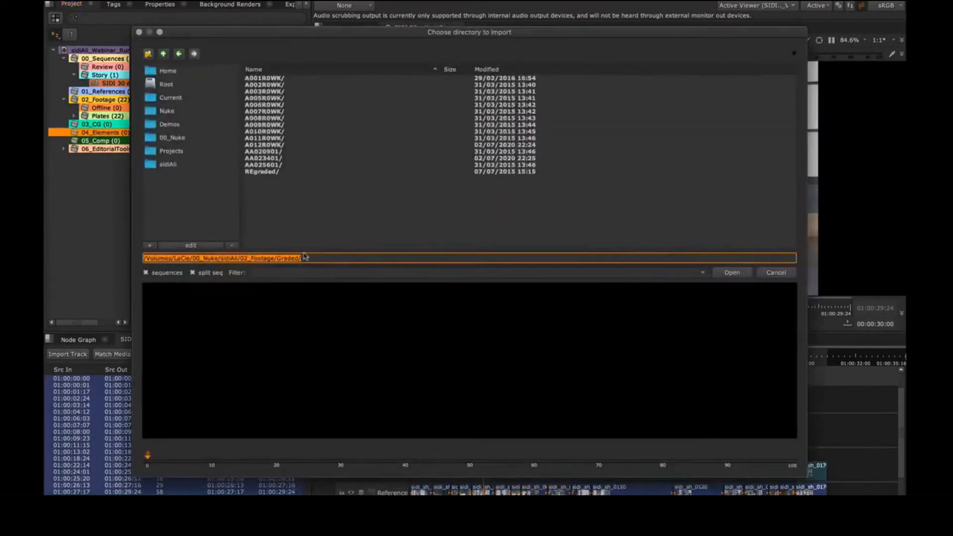
click(164, 55)
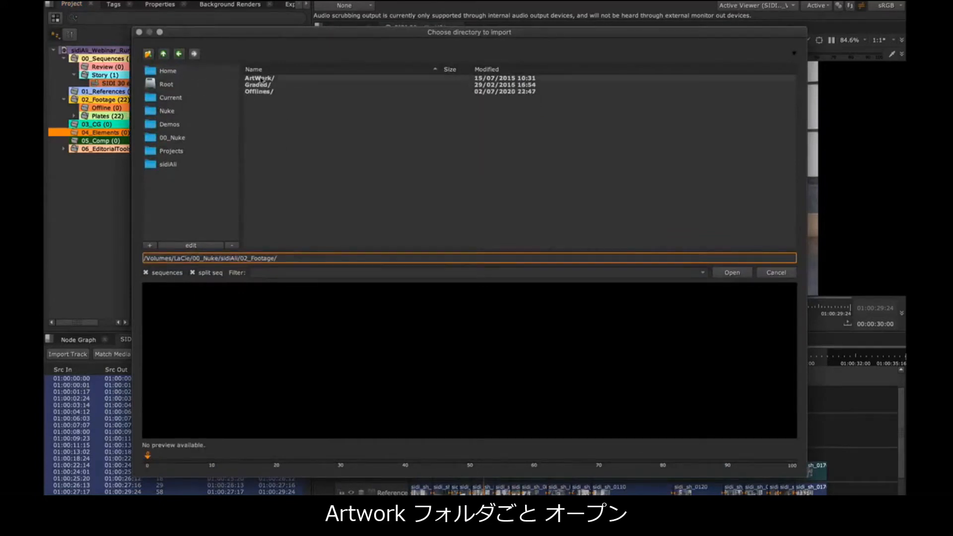
double_click(261, 78)
click(732, 272)
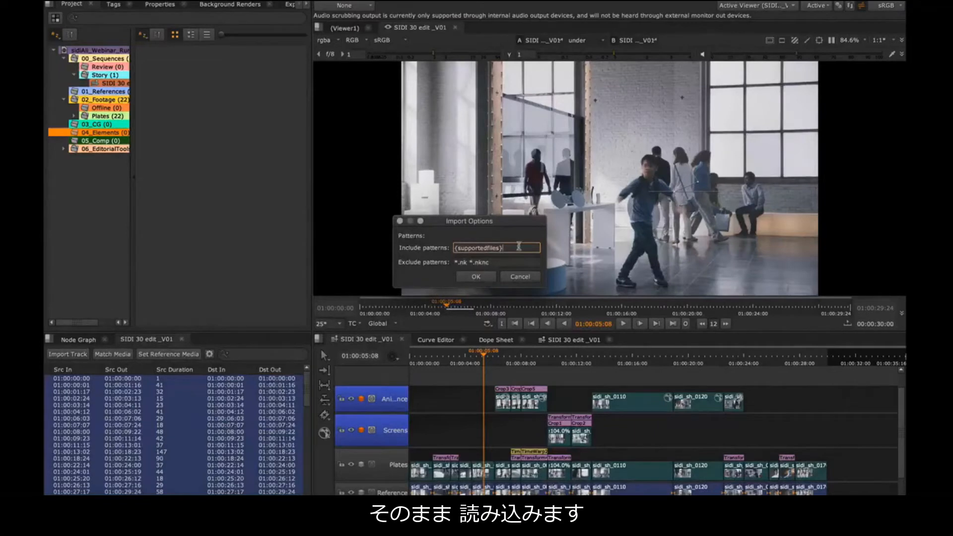
drag(518, 247, 430, 246)
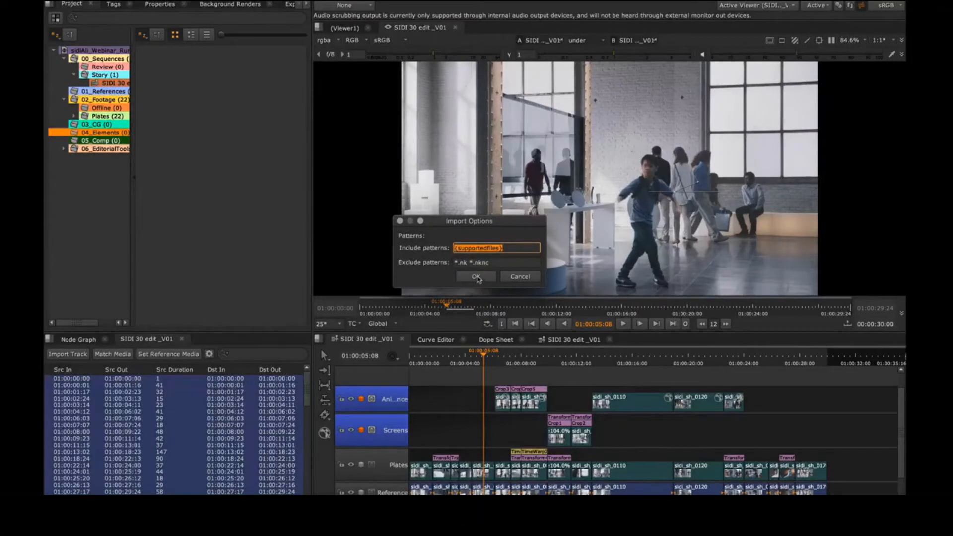
click(475, 277)
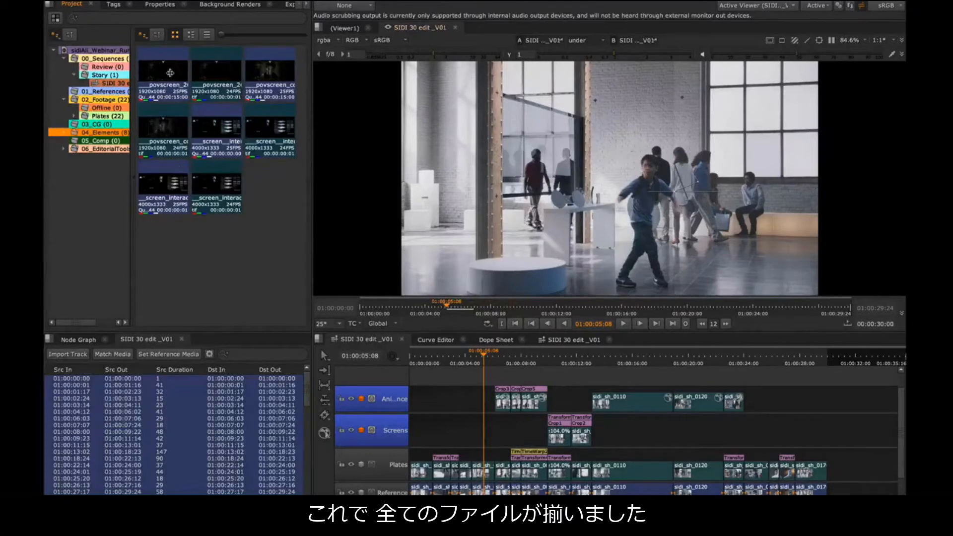
- View the imported povscreen_2611 and povscreen_comped_2611 movies and scrub through their frames
double_click(170, 73)
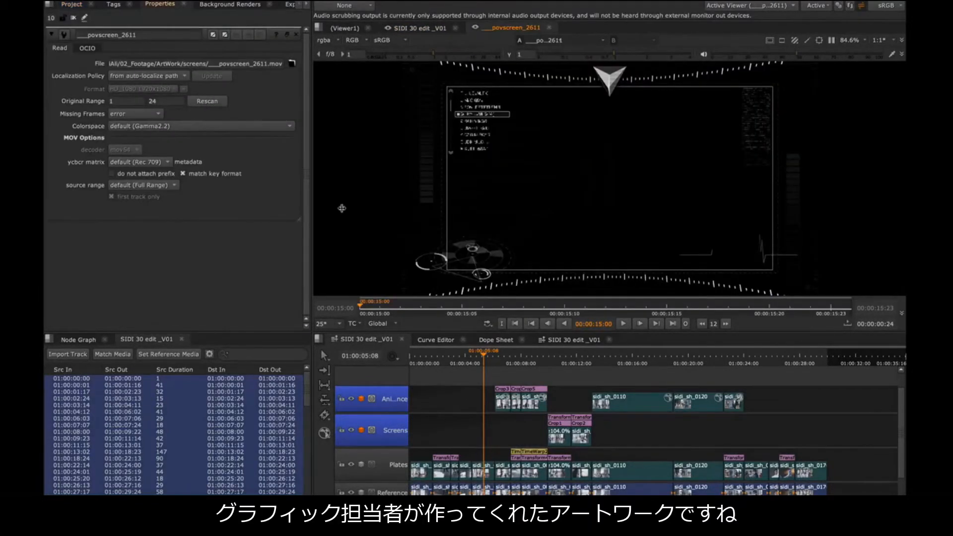
drag(498, 304, 441, 318)
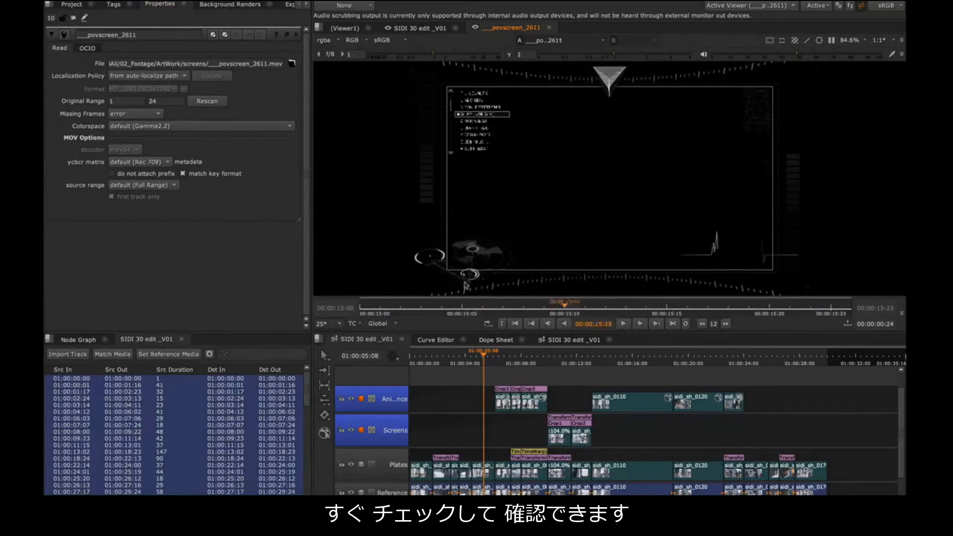
click(78, 5)
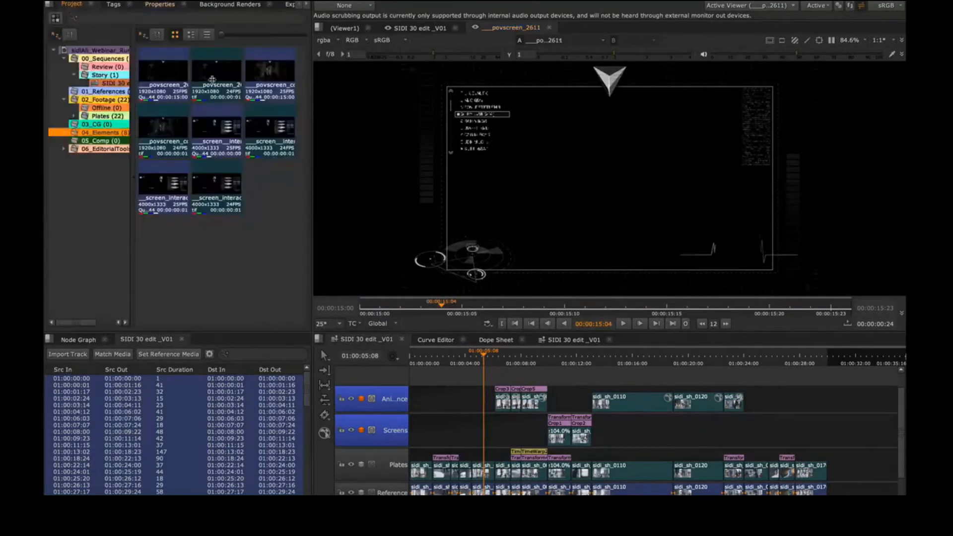
click(223, 77)
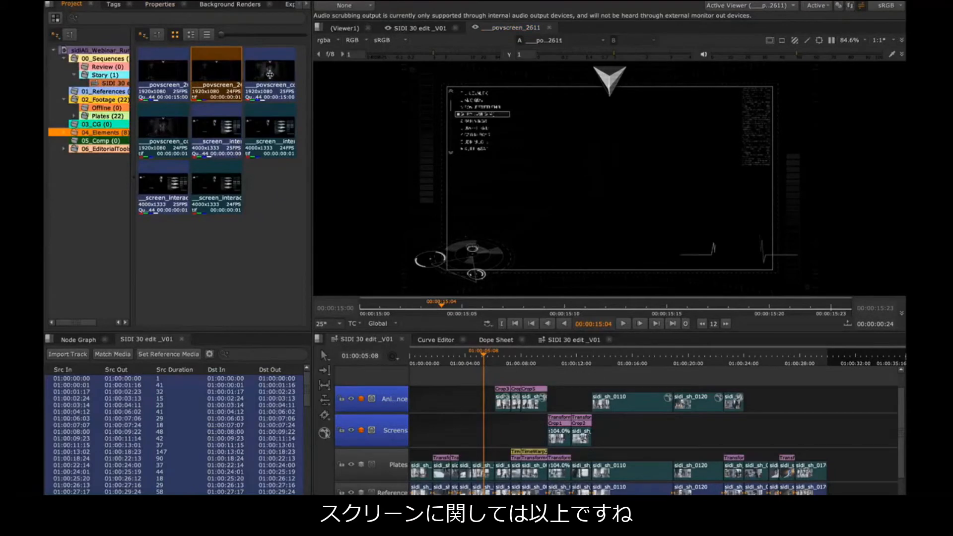
double_click(268, 76)
mouse_move(375, 314)
mouse_down()
mouse_move(760, 314)
mouse_move(380, 307)
mouse_up()
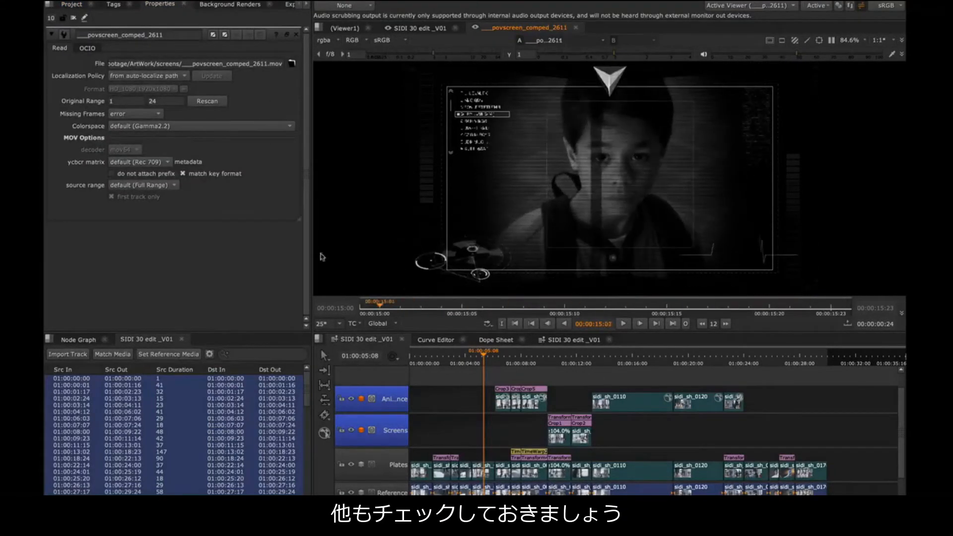
- View the screen_interactive_look_2611 movie from the 04_Elements bin and scrub through its motion graphics
click(72, 4)
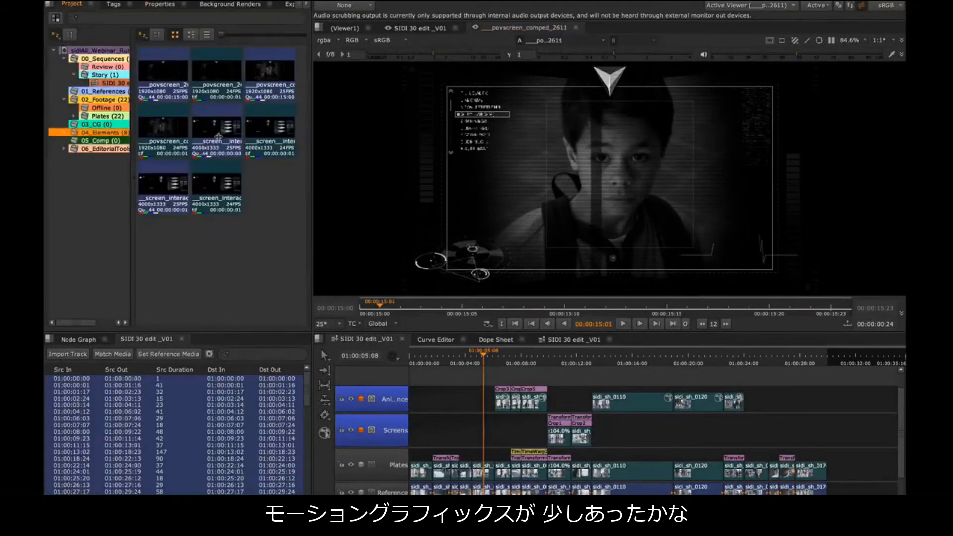
click(220, 134)
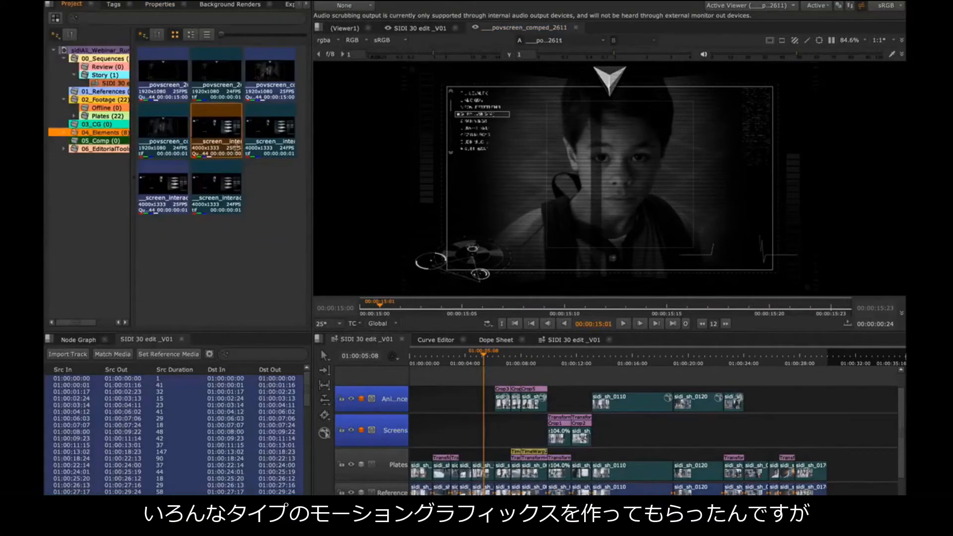
double_click(223, 134)
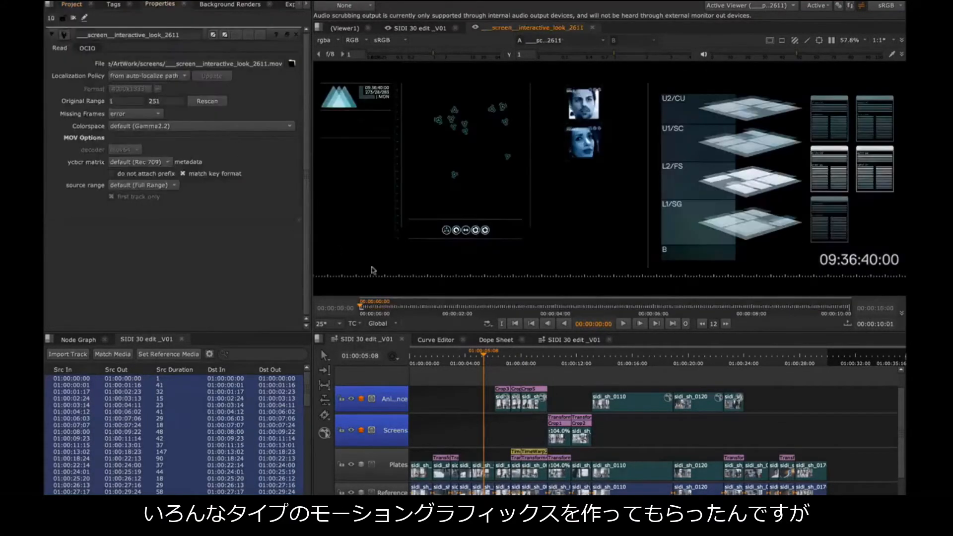
drag(435, 306, 379, 307)
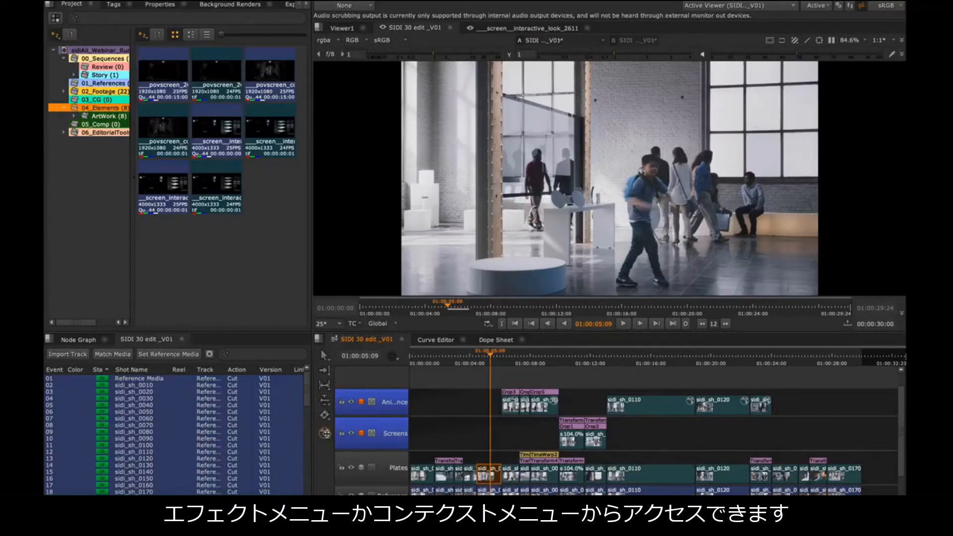
- Locate the Create Comp command for the selected Plates clip and check the shot preset in the project's export settings
click(326, 435)
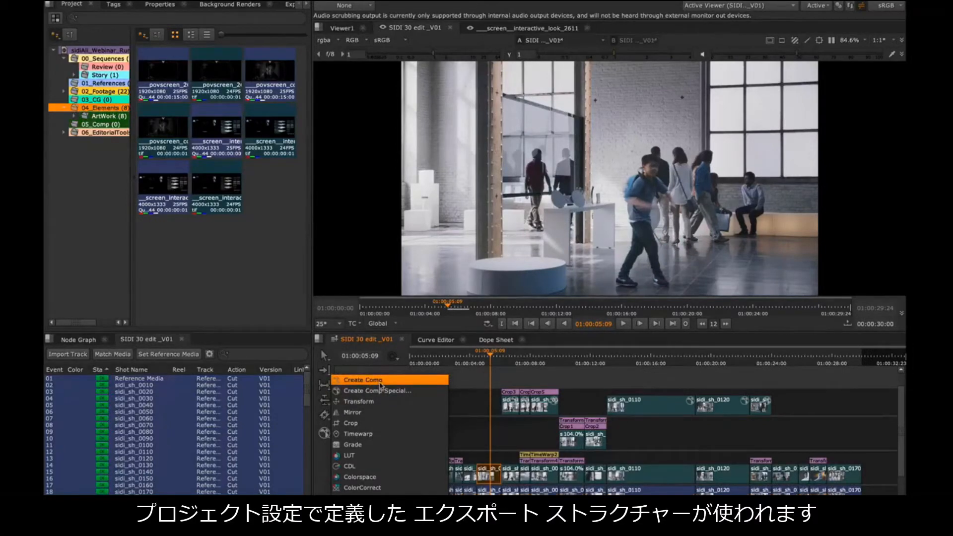
click(381, 385)
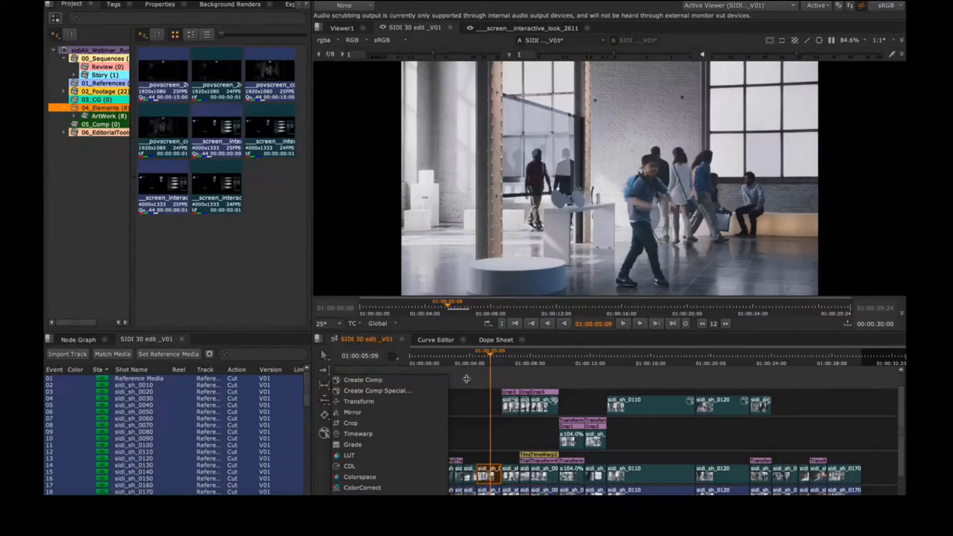
mouse_move(413, 18)
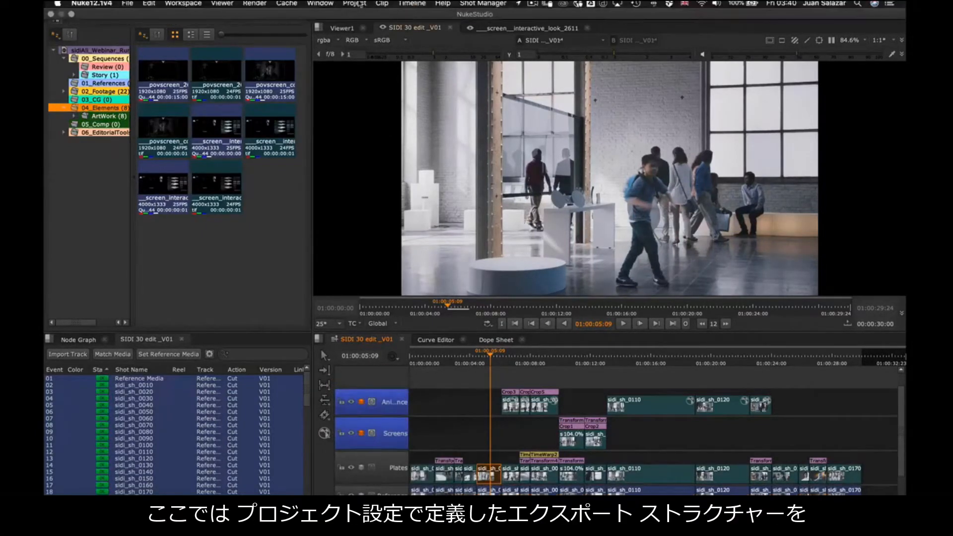
click(361, 3)
click(369, 66)
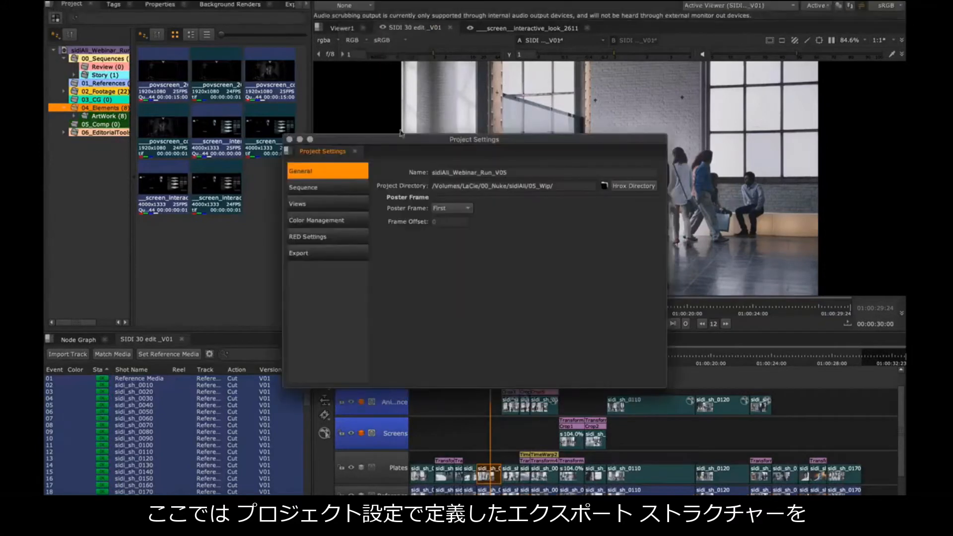
click(337, 254)
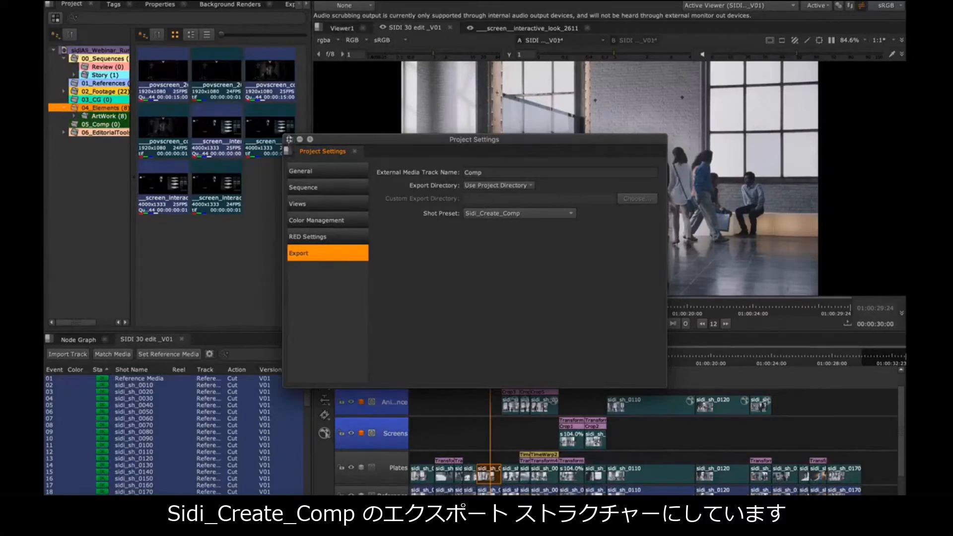
- Create a comp for the selected Plates clip through Create Comp Special using the Sidi_Create_Comp project preset
key(Escape)
click(324, 433)
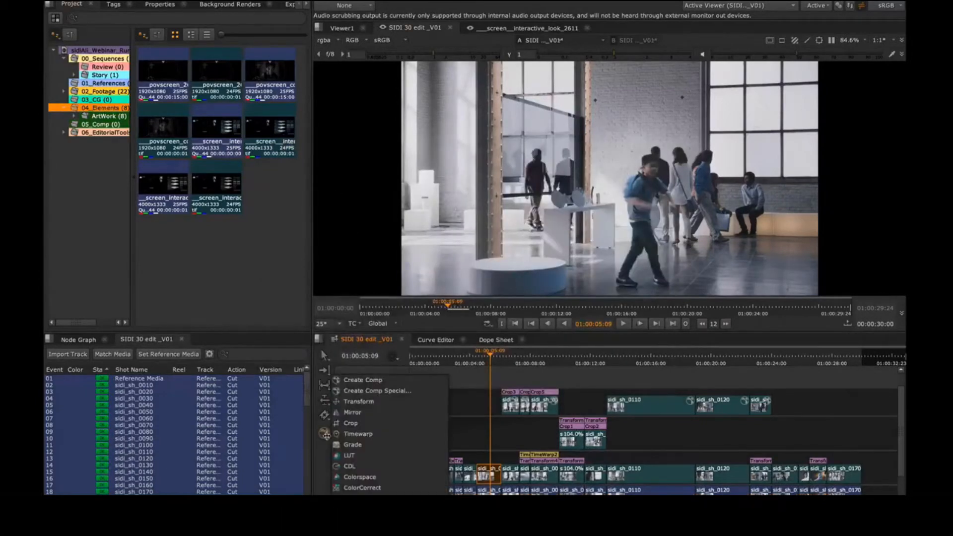
click(383, 391)
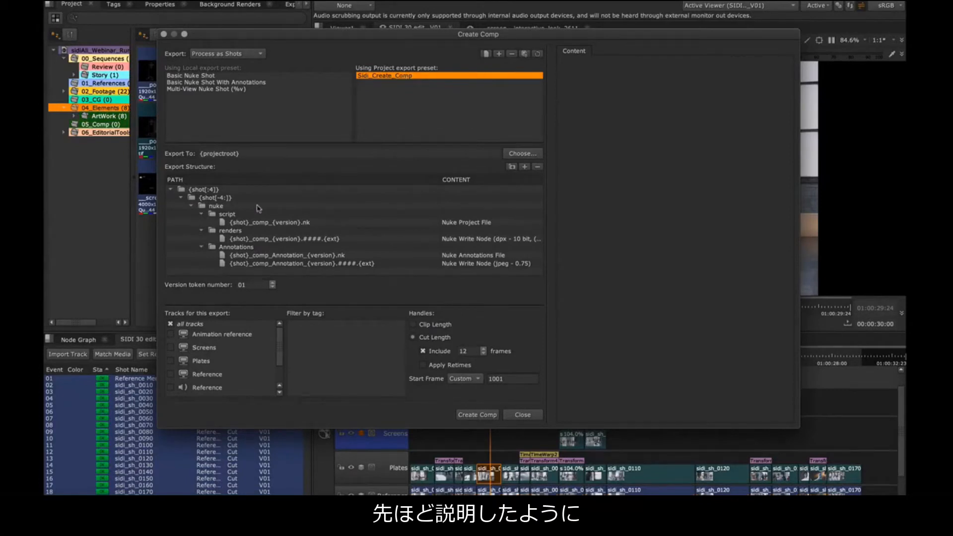
click(205, 191)
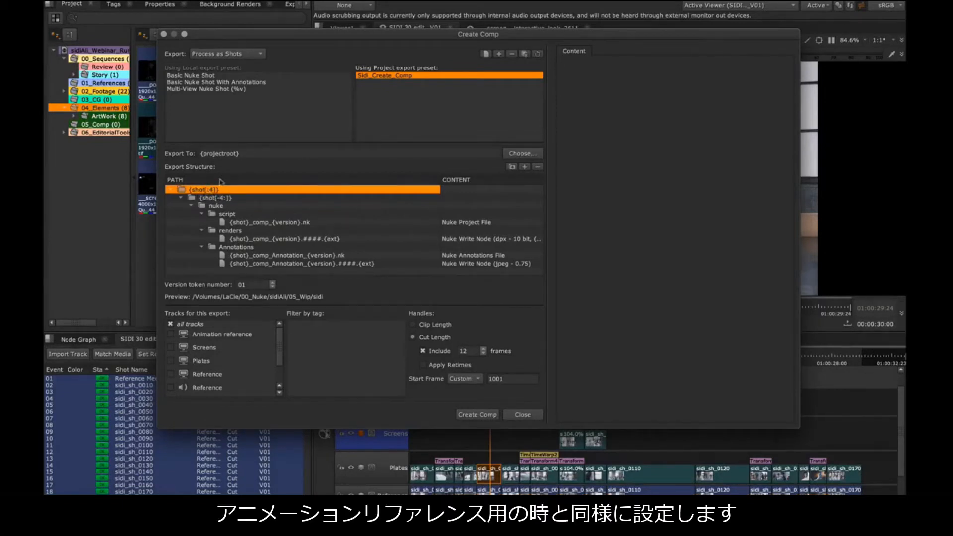
click(478, 415)
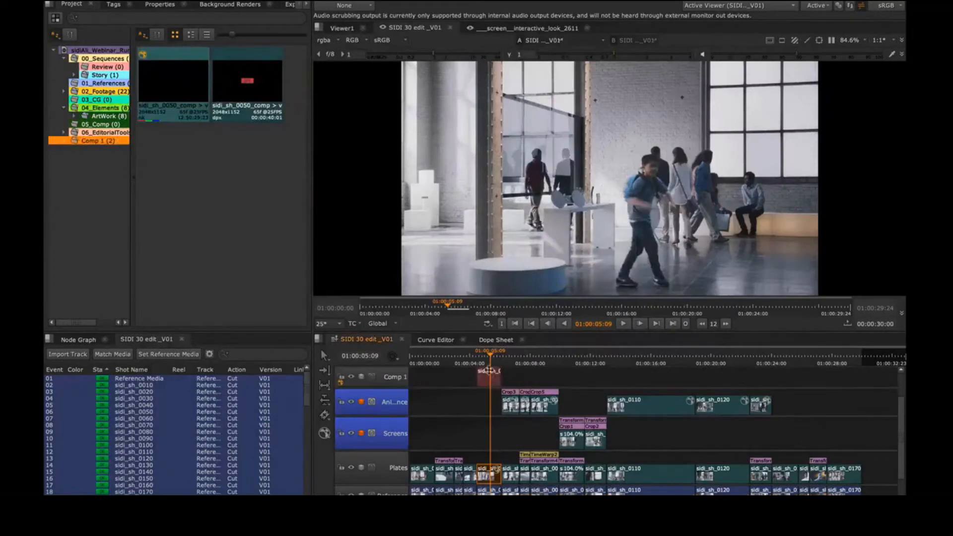
- Check the new comp clip on the Comp 1 track and the script and DPX render items in the Comp 1 bin
click(486, 375)
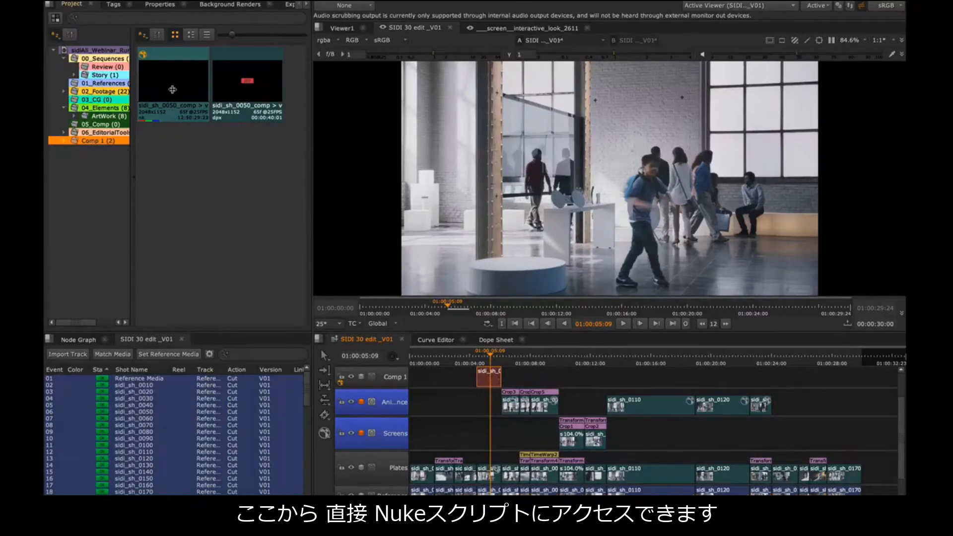
click(237, 86)
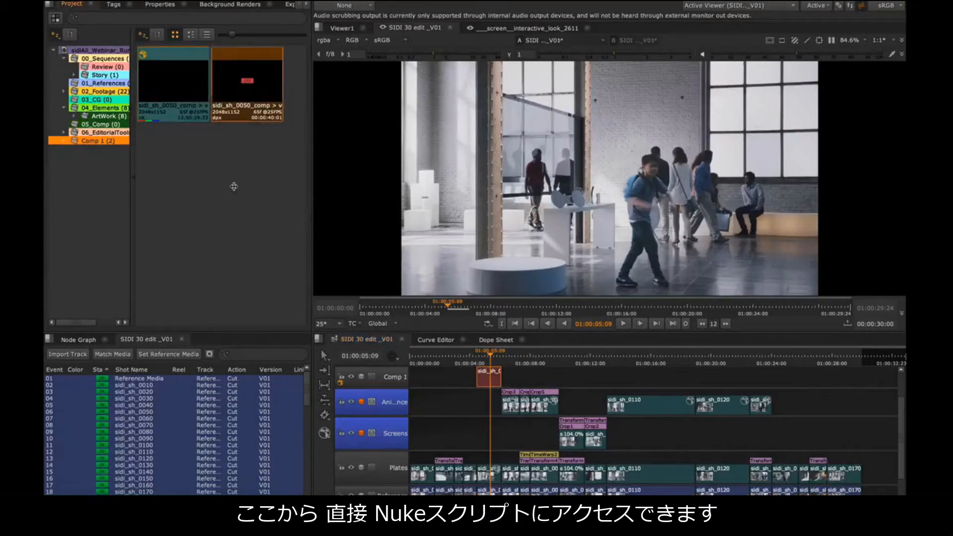
click(186, 107)
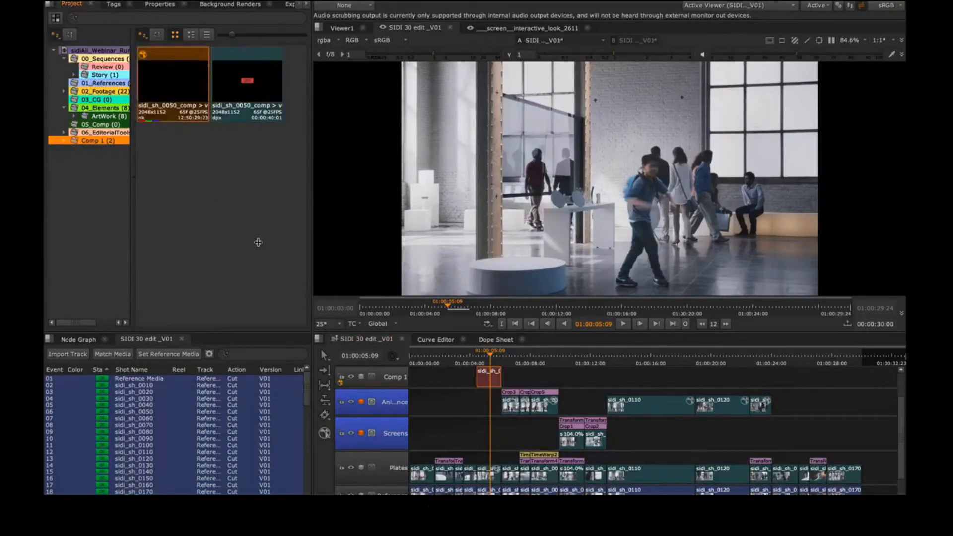
- Switch to Finder and check the Annotations, renders and script folders inside shot 0050's nuke folder
key(super+Tab)
key(super+Tab)
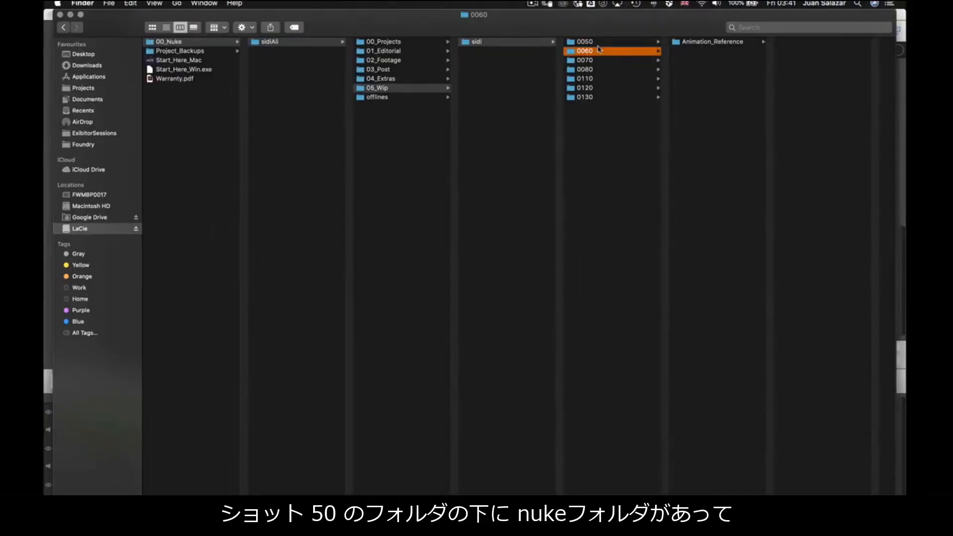
key(Up)
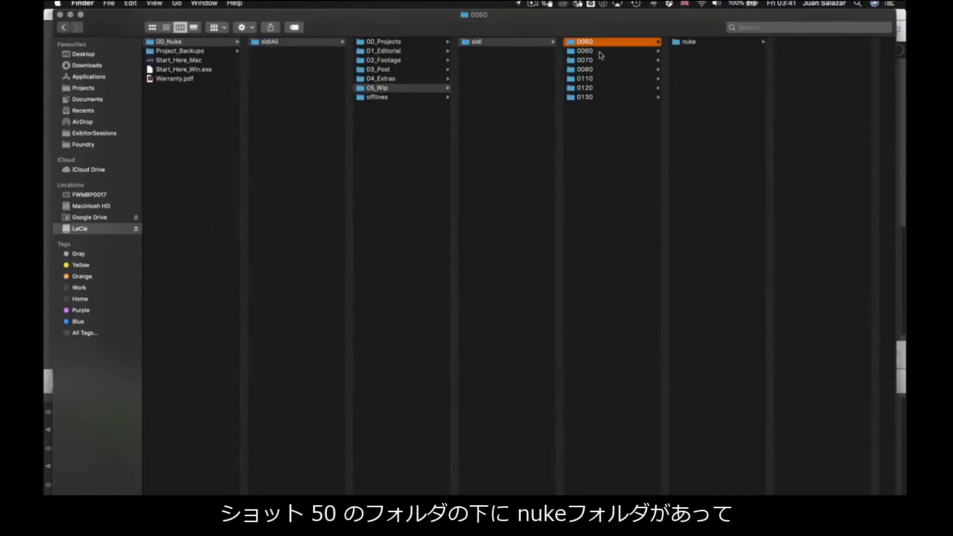
click(698, 43)
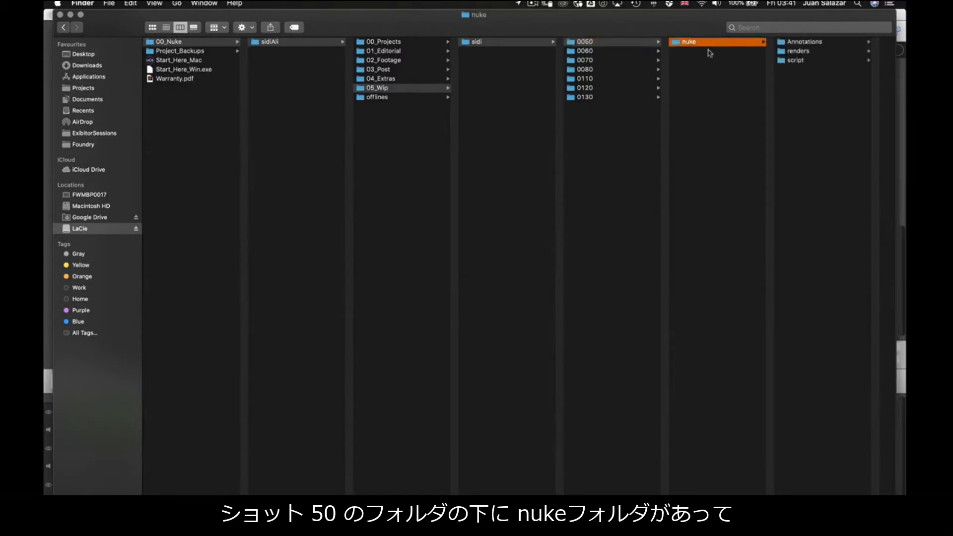
click(803, 43)
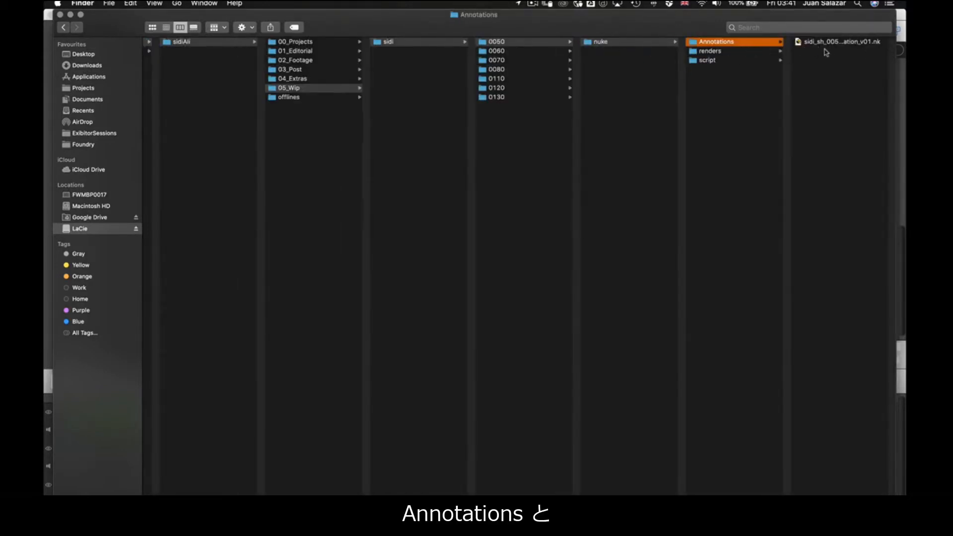
click(717, 51)
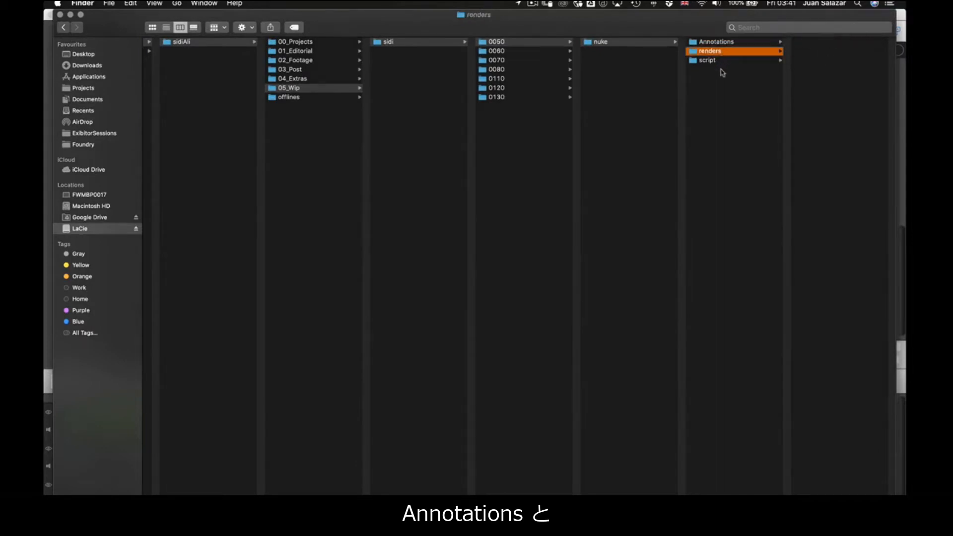
click(714, 60)
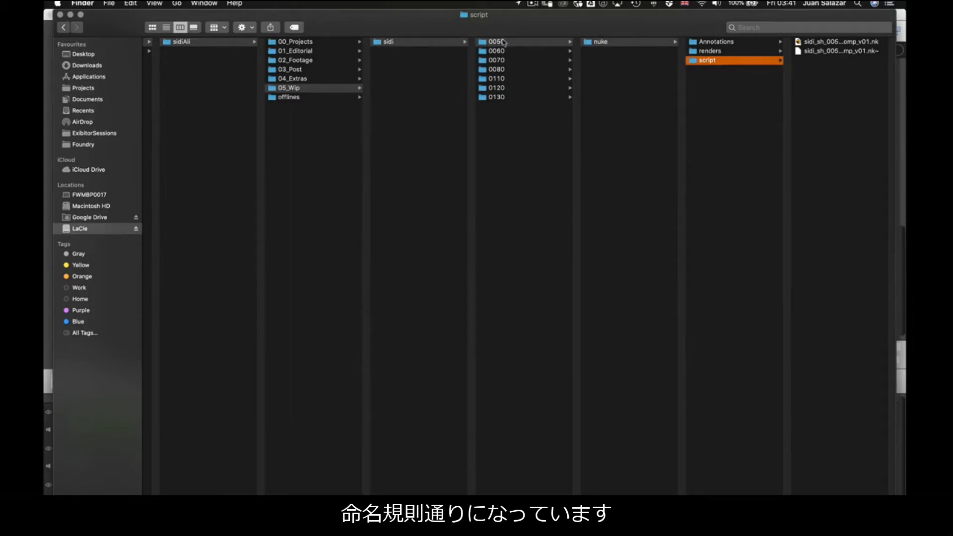
key(super+Tab)
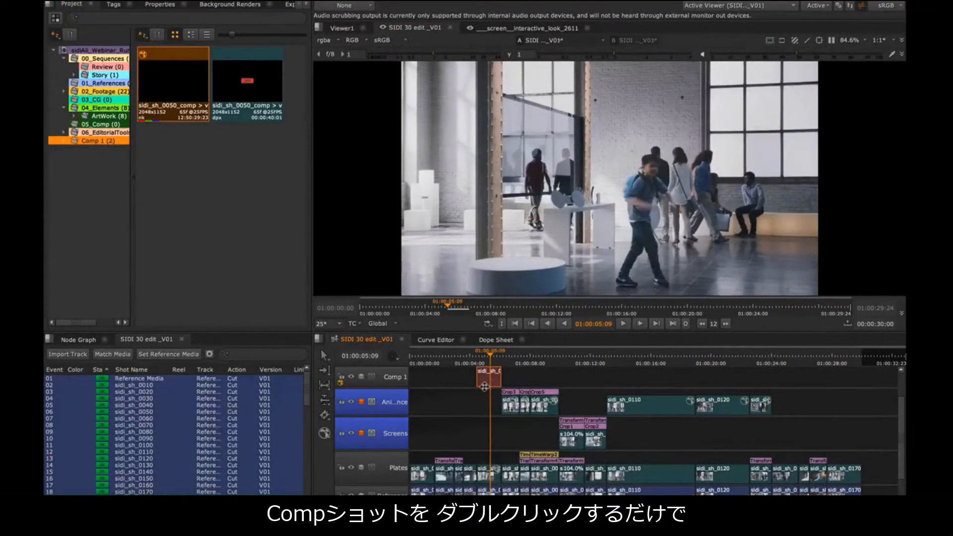
- Open the comp clip on the Comp 1 track as a node graph and inspect its Plates and Reference groups
double_click(486, 381)
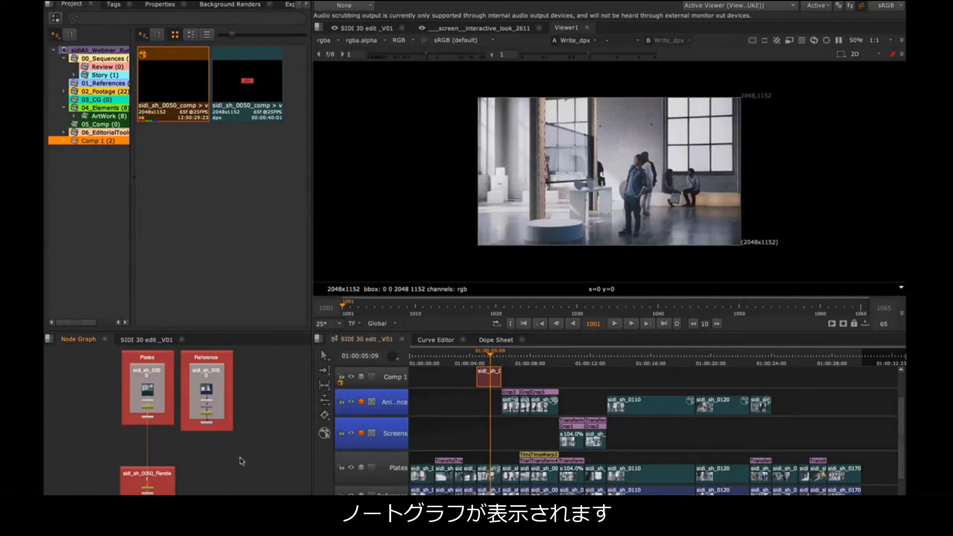
drag(191, 425, 214, 429)
scroll(214, 432, up, 10)
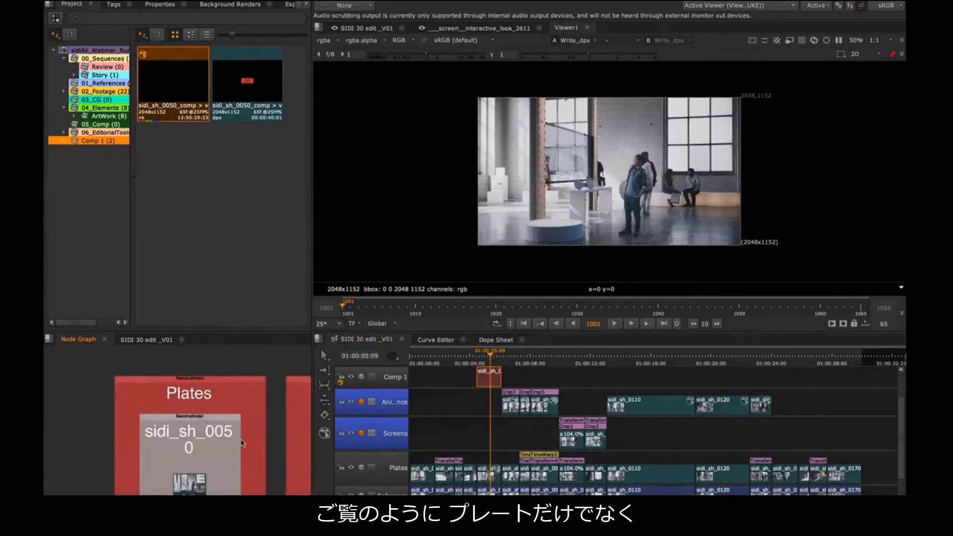
scroll(237, 417, down, 5)
drag(236, 416, 175, 417)
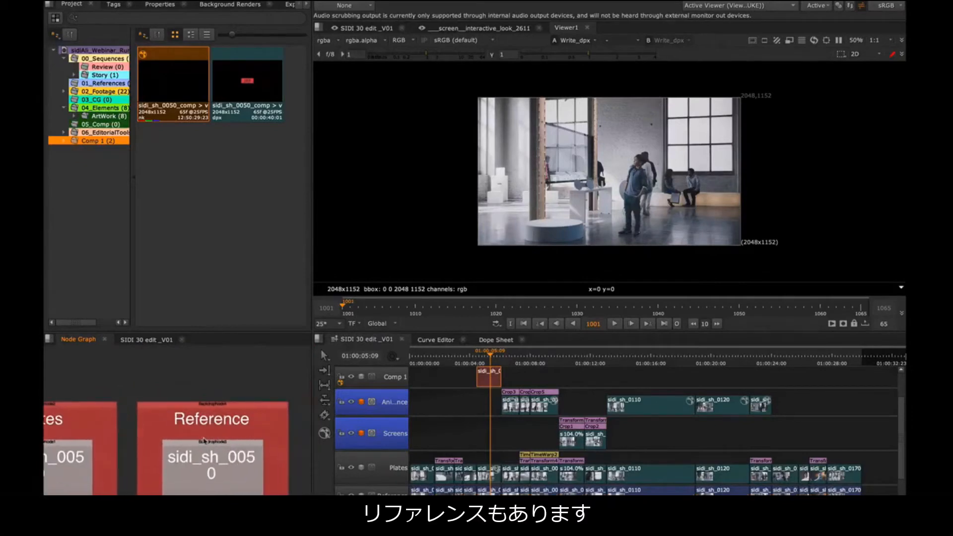
scroll(279, 376, up, 3)
drag(189, 489, 230, 394)
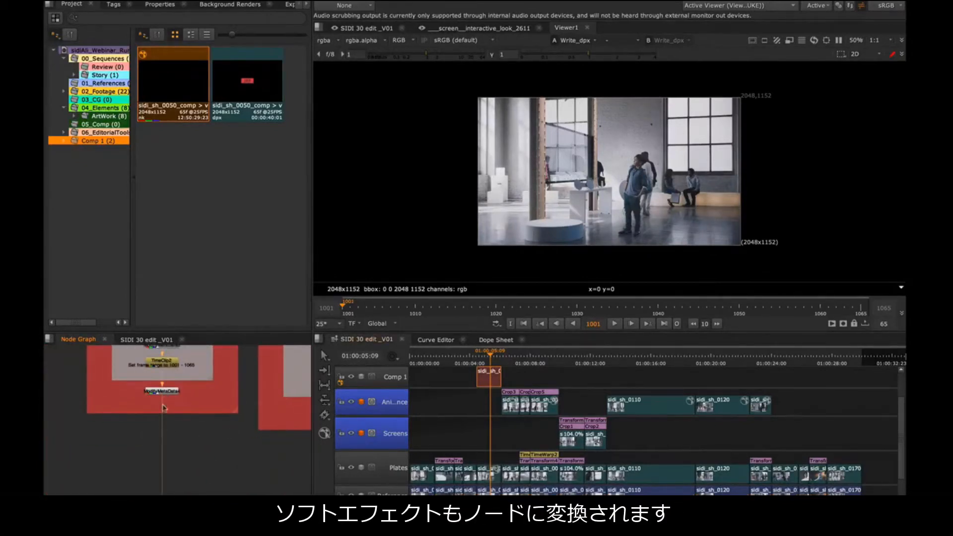
- Examine the write and annotation precomp nodes in the sidi_sh_0050 render group of the node graph
drag(183, 472, 225, 293)
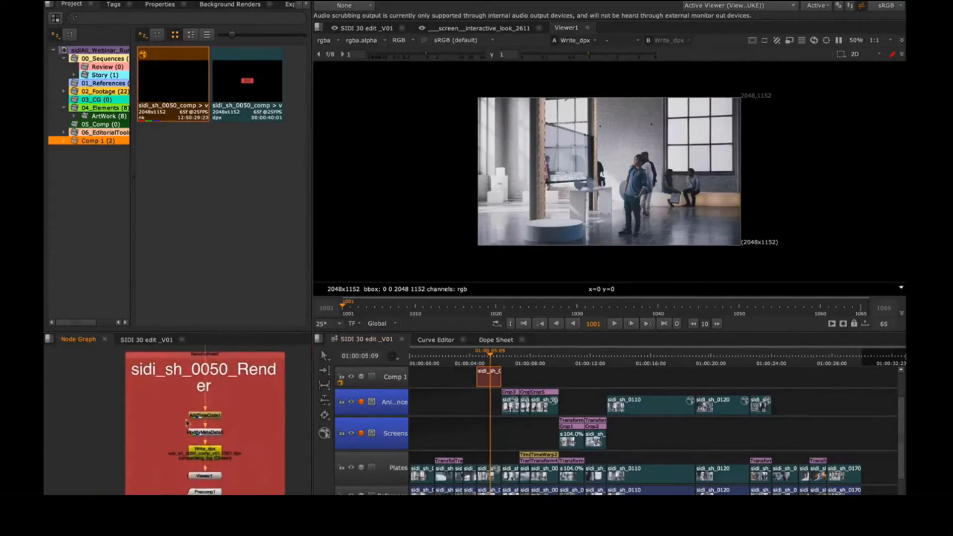
drag(233, 466, 219, 401)
scroll(229, 424, up, 3)
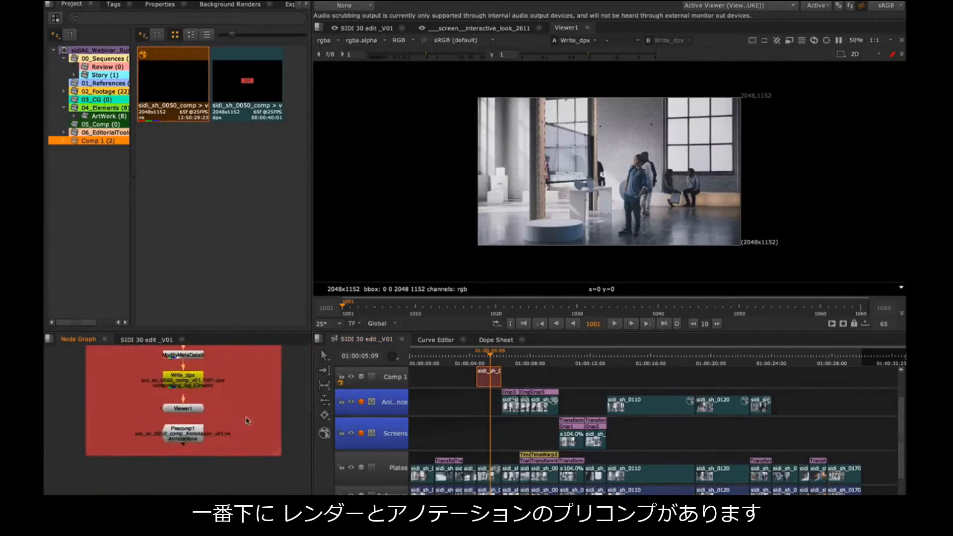
scroll(237, 415, down, 5)
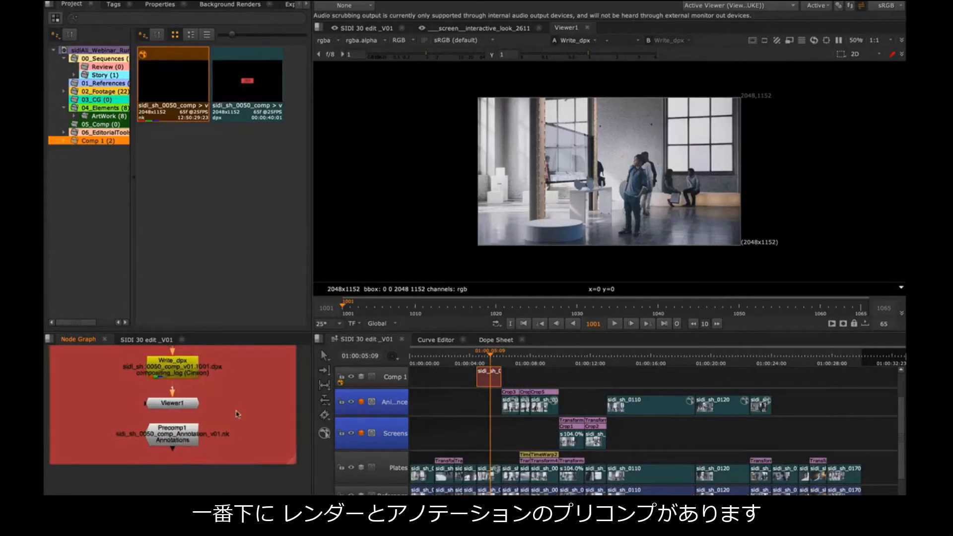
drag(235, 411, 227, 489)
drag(225, 392, 227, 473)
scroll(226, 472, down, 2)
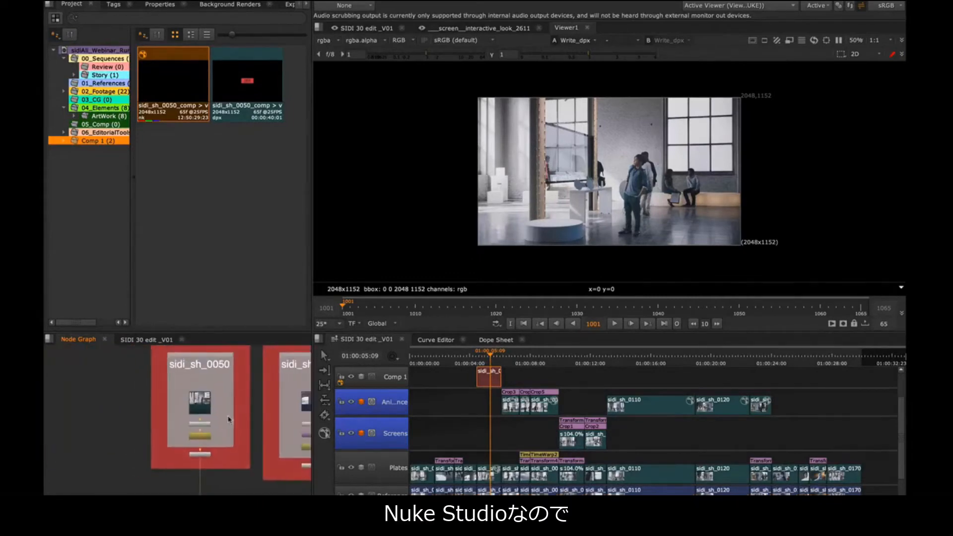
scroll(232, 433, down, 2)
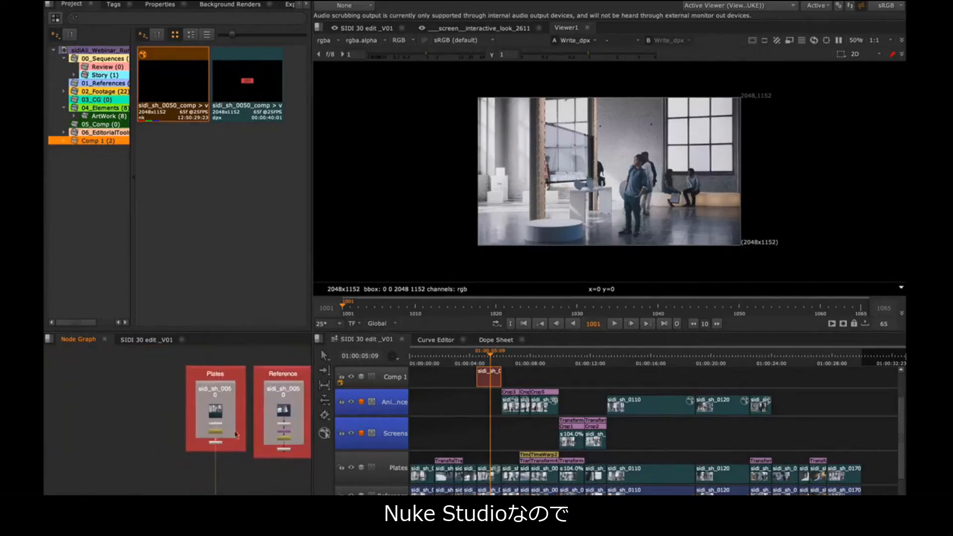
- Bring the screen_interactive_look_2611 movie from the ArtWork bin into the node graph beside the Plates group
click(107, 115)
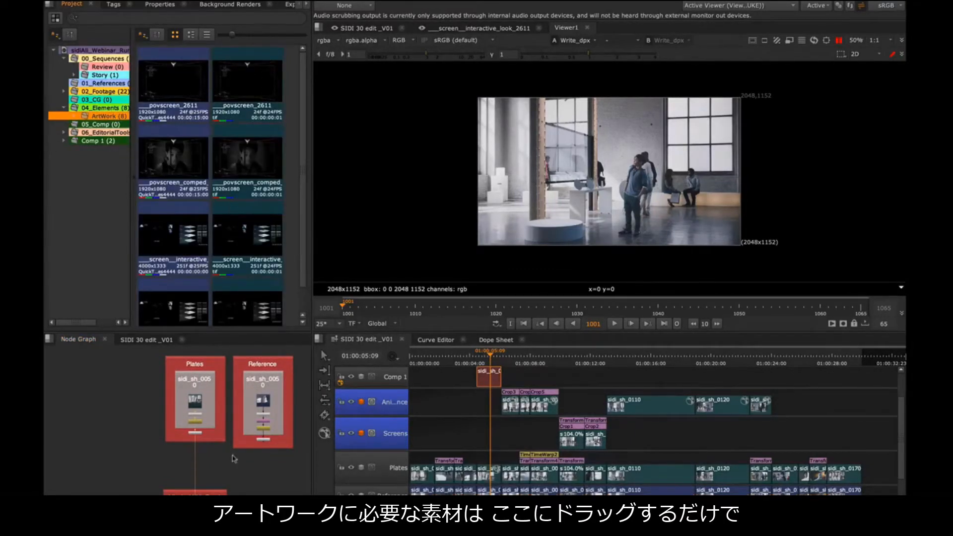
click(250, 243)
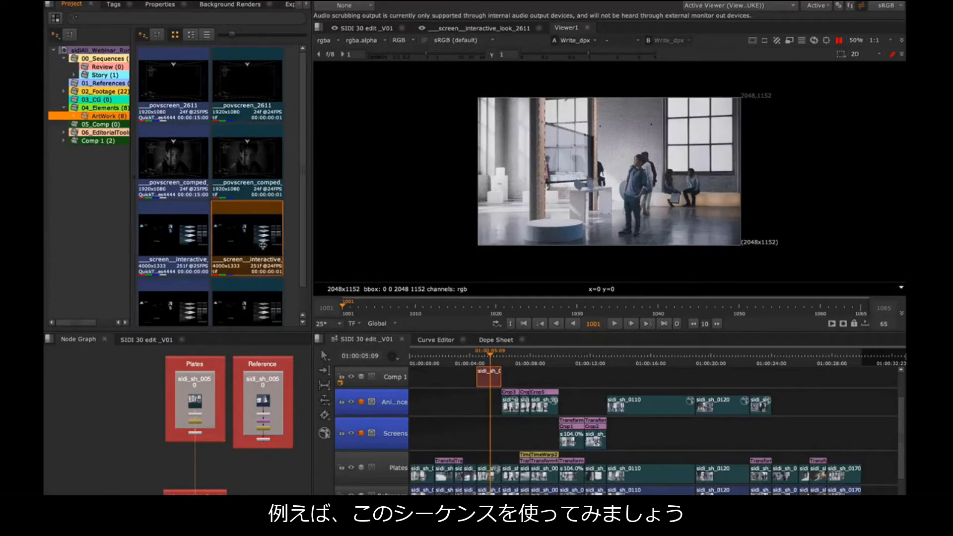
drag(246, 244, 139, 424)
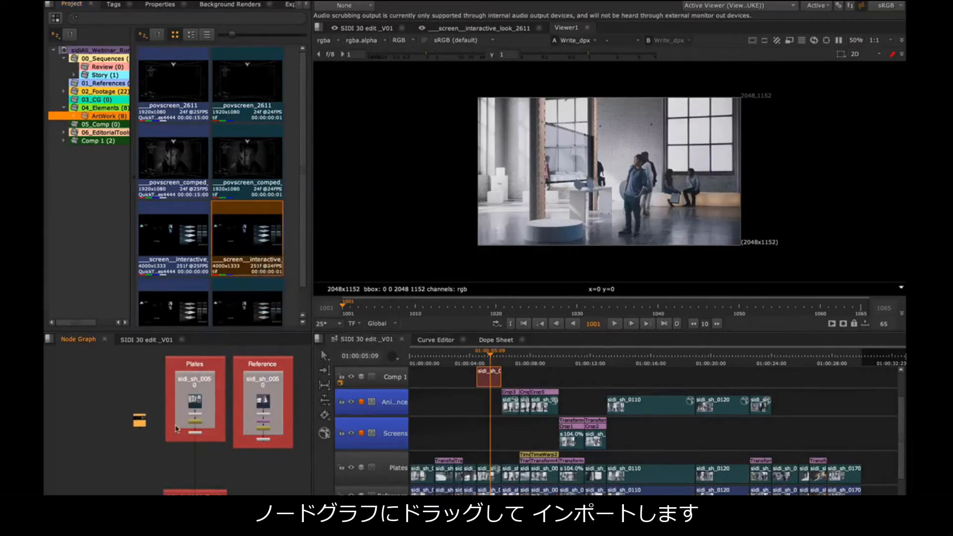
scroll(147, 441, up, 5)
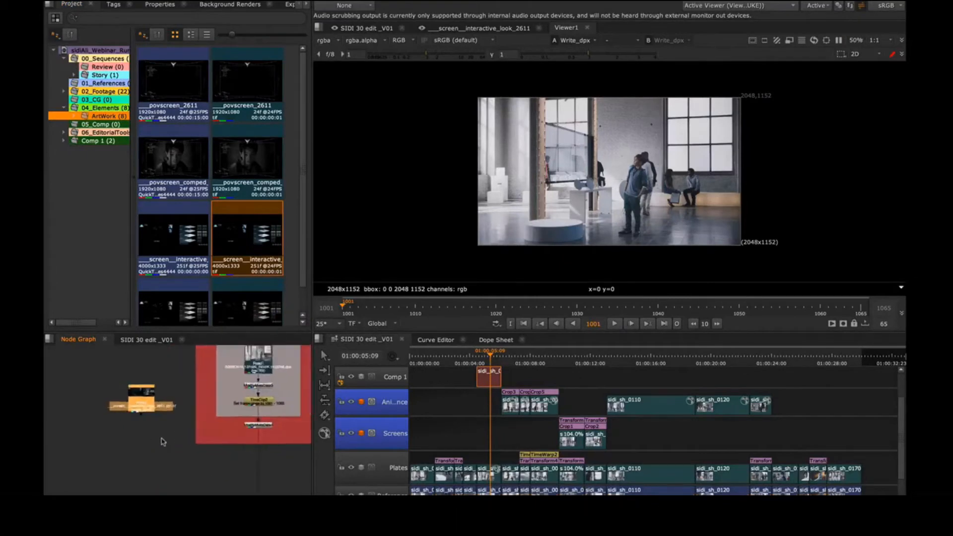
scroll(161, 440, down, 2)
drag(156, 412, 137, 415)
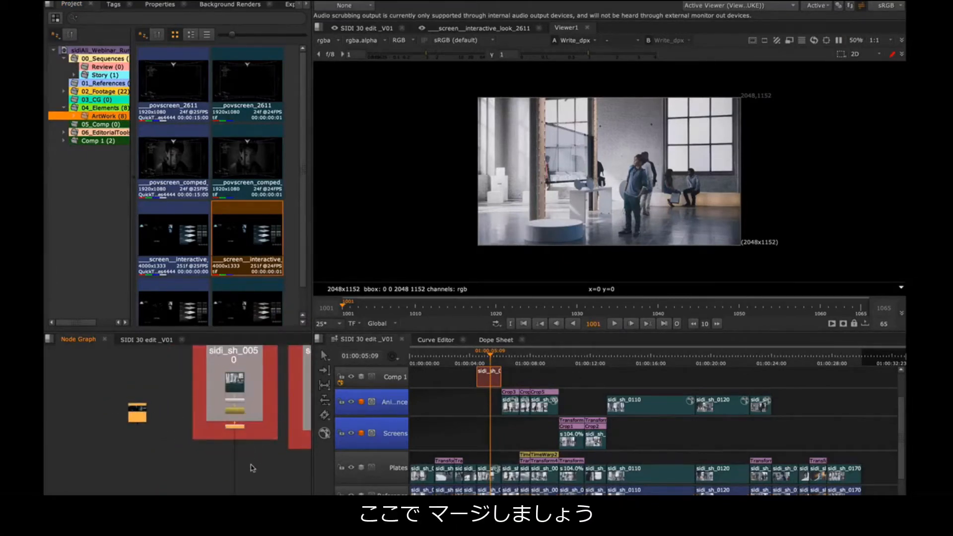
- Merge the screen graphics over the plate below the Plates group and add a CornerPin node to the graphics
key(m)
drag(242, 443, 238, 463)
click(143, 414)
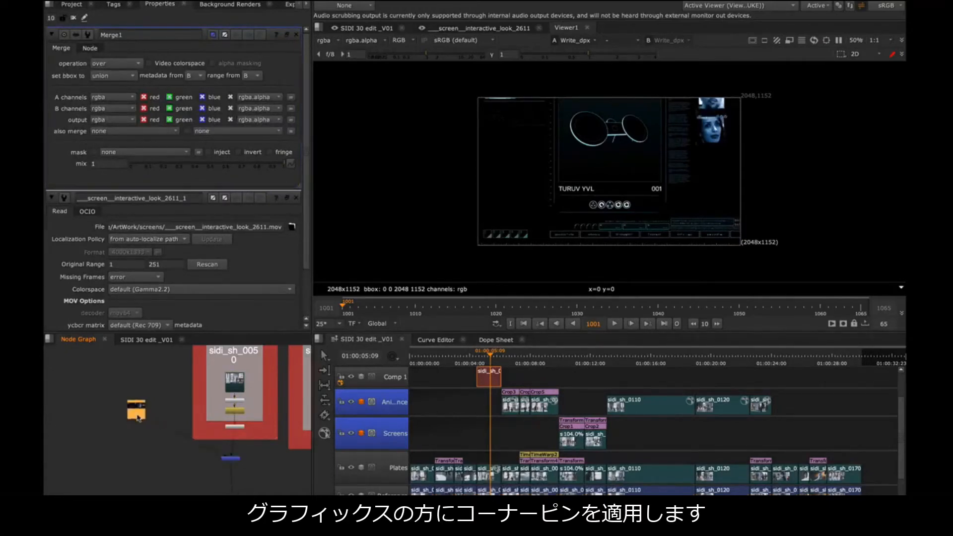
key(Tab)
text(corner)
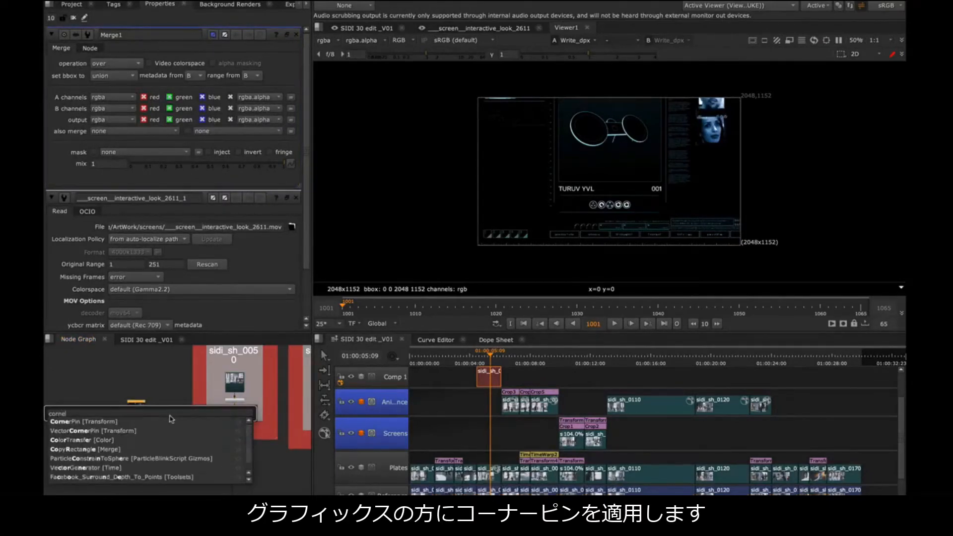
key(Return)
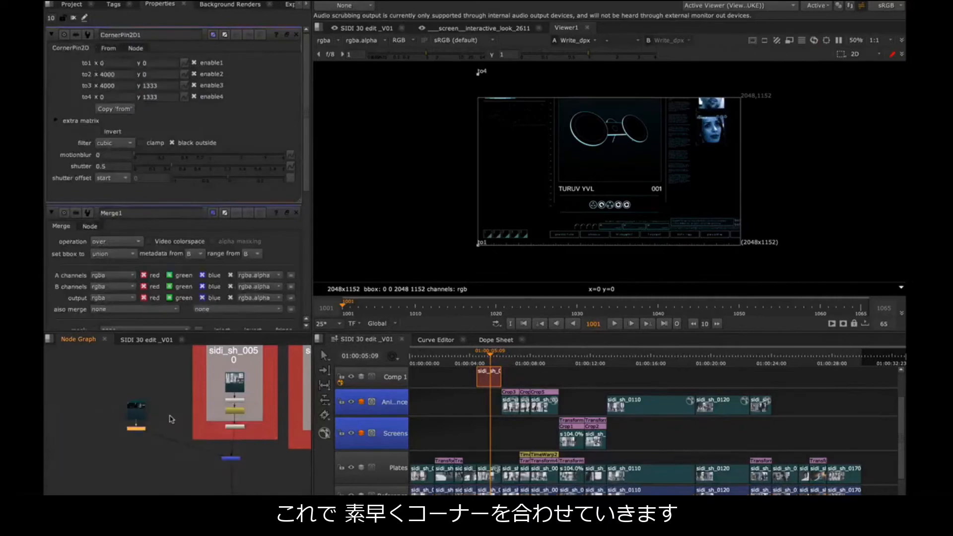
- Fit the graphics roughly to the plate's screen with corners to1 496,360, to2 900,492, to3 924,954 and to4 504,944
drag(478, 72, 529, 137)
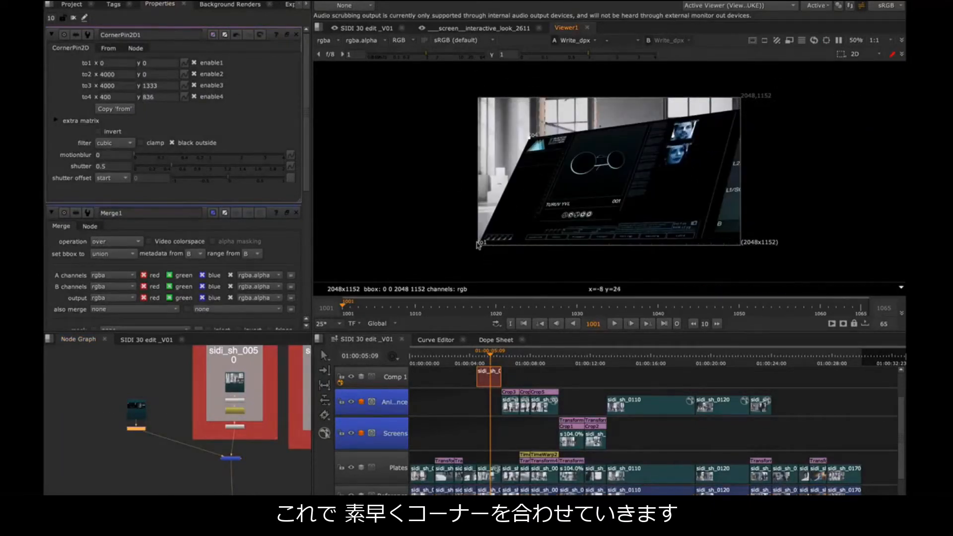
drag(478, 244, 542, 199)
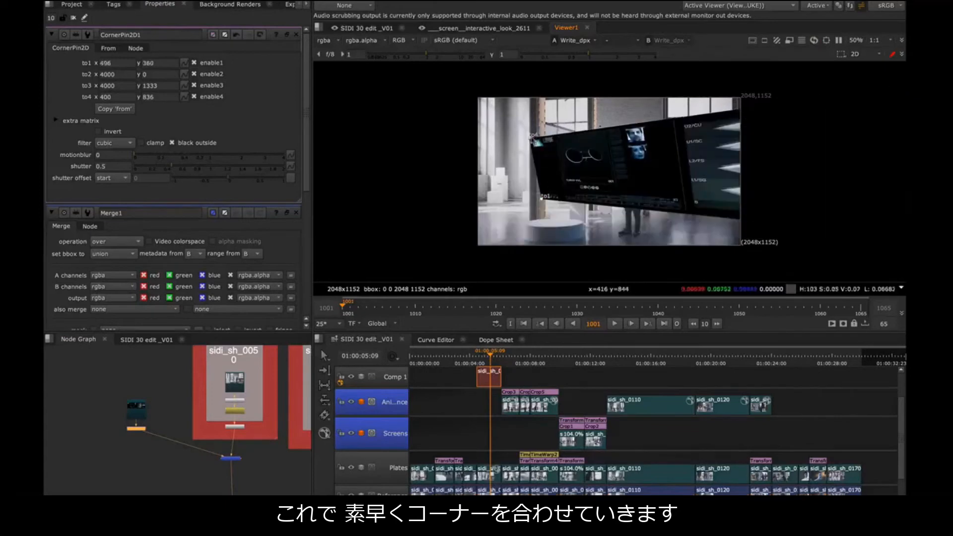
mouse_move(530, 137)
mouse_down()
mouse_move(549, 122)
mouse_move(542, 124)
mouse_up()
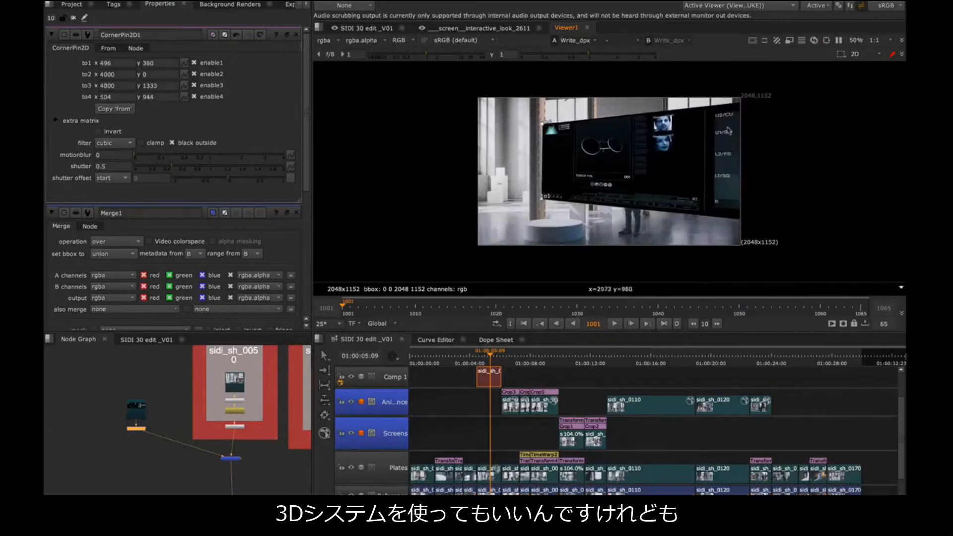
drag(667, 152, 507, 181)
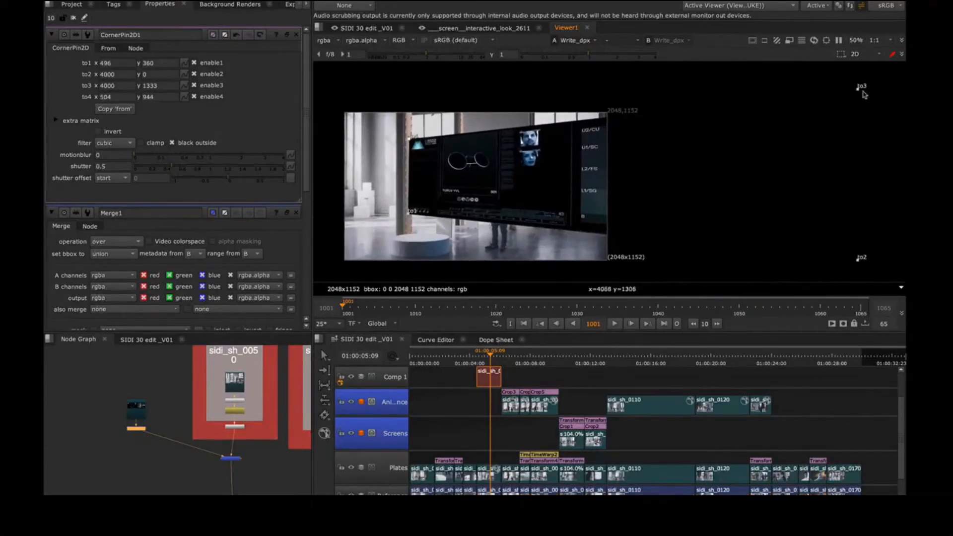
drag(858, 91, 464, 135)
drag(857, 262, 464, 195)
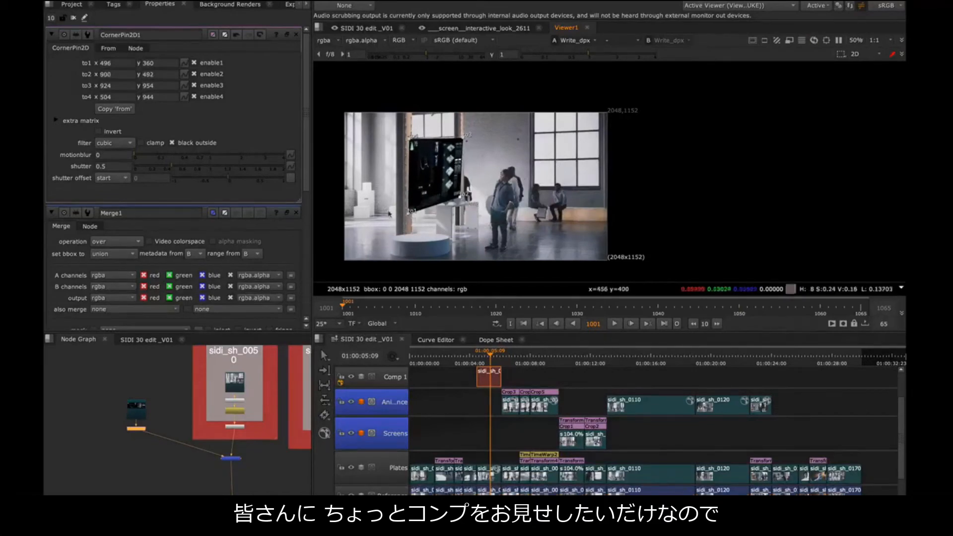
- Refine the corner pin by moving to1 to 492,452, to3 to 908,946 and to4 to 488,944
drag(409, 214, 411, 207)
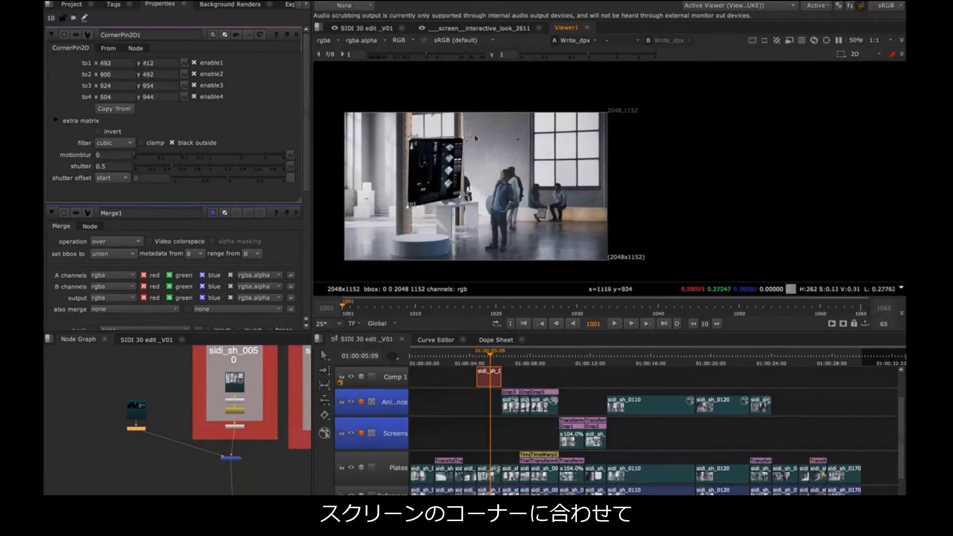
drag(409, 139, 461, 141)
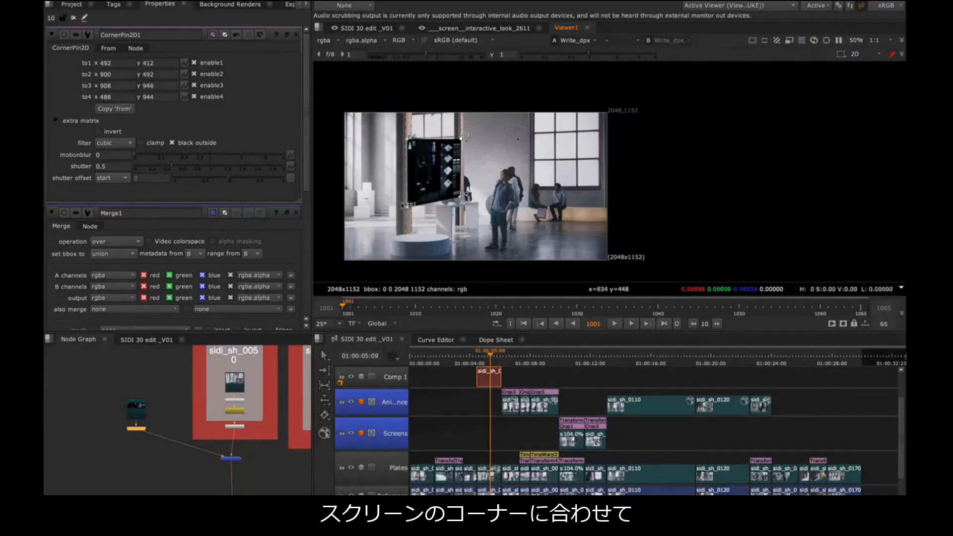
drag(406, 209, 407, 199)
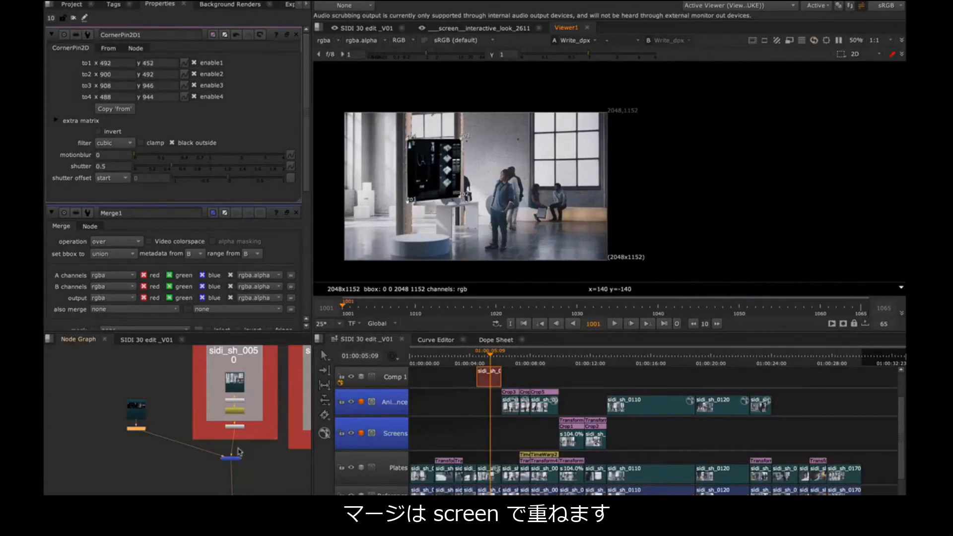
- Open the properties of the Merge node that combines the graphics with the plate
double_click(233, 459)
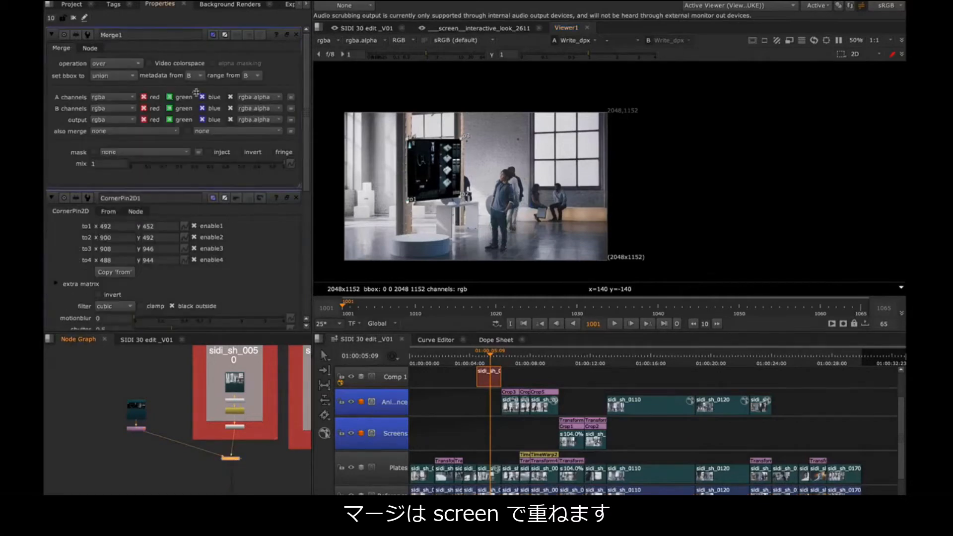
- Set the Merge1 node's blending operation to screen
click(132, 68)
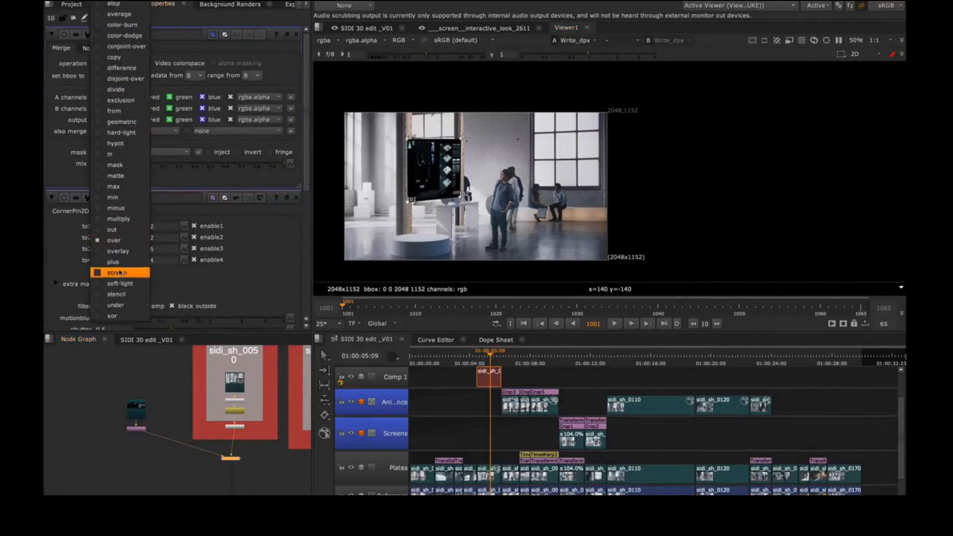
click(119, 273)
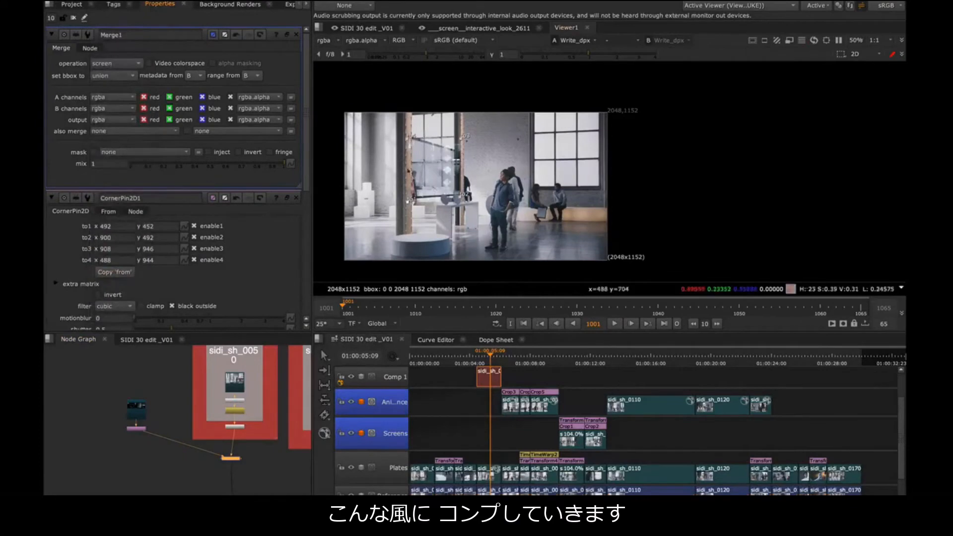
- Move the CornerPin2D1 corners to about (517, 478.5), (915, 507), (909.5, 851) and (519.5, 959), fitting the screen artwork between the wooden posts
drag(441, 179, 451, 181)
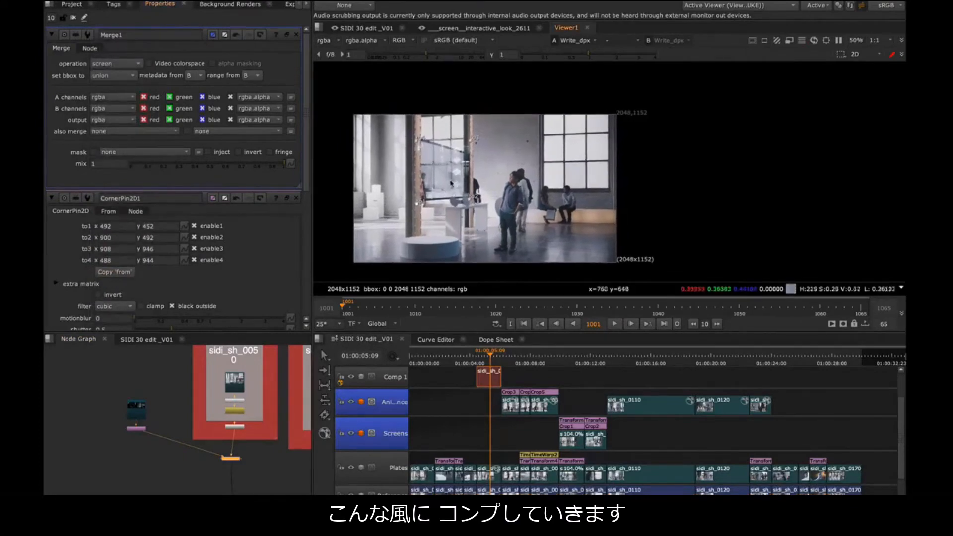
scroll(451, 183, up, 5)
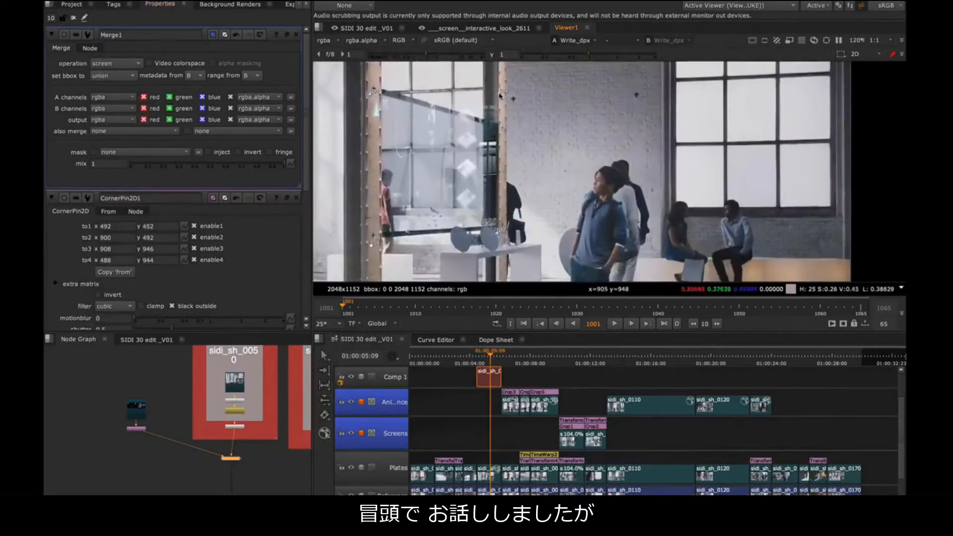
drag(499, 95, 500, 126)
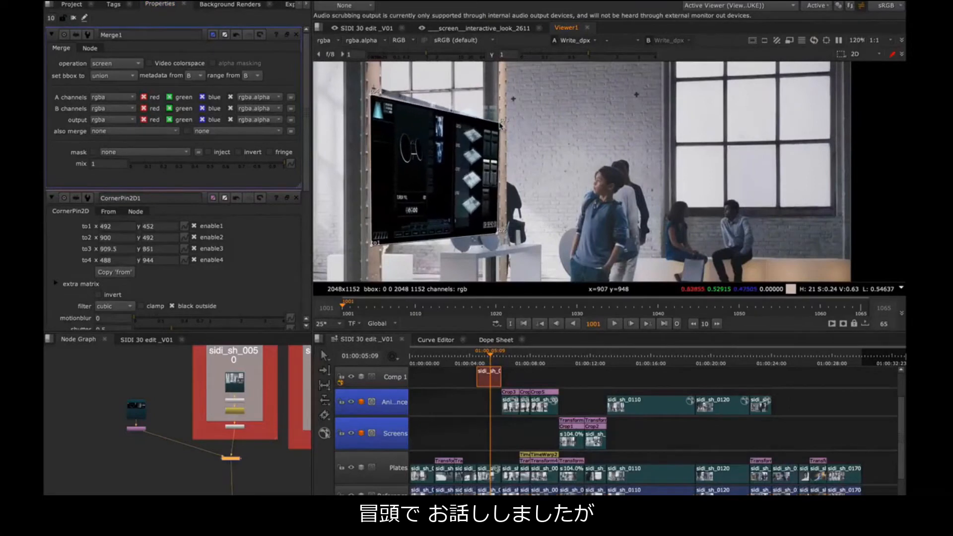
mouse_move(497, 228)
mouse_down()
mouse_move(511, 238)
mouse_move(502, 232)
mouse_up()
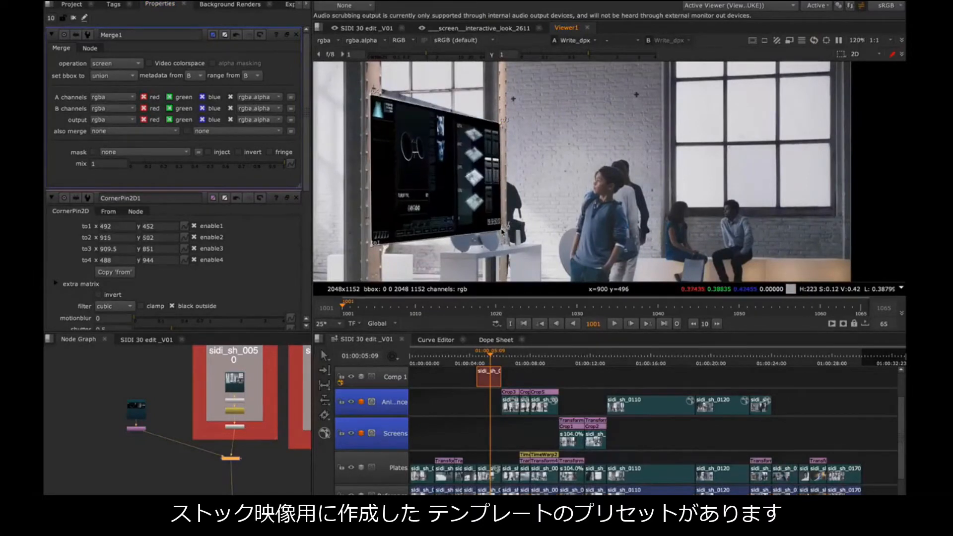
drag(374, 244, 378, 240)
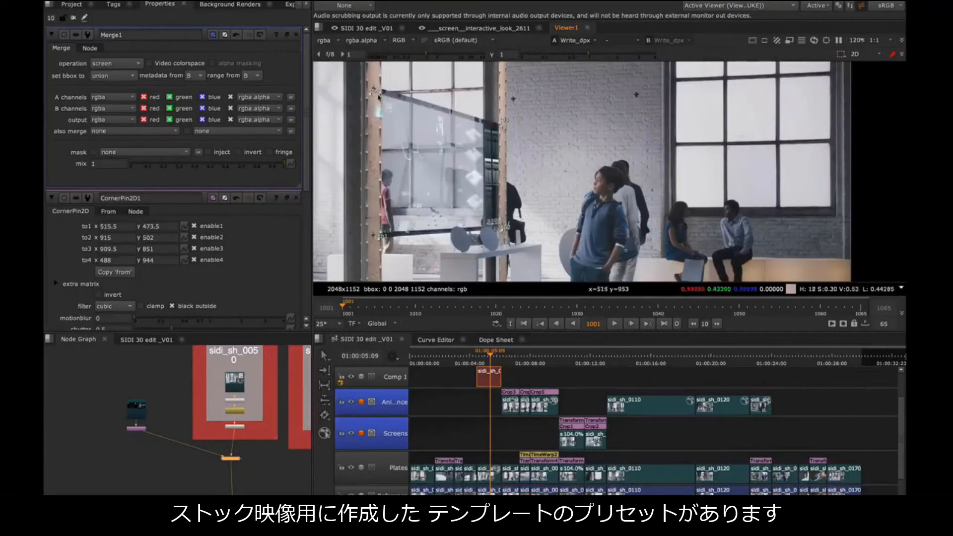
drag(378, 96, 381, 89)
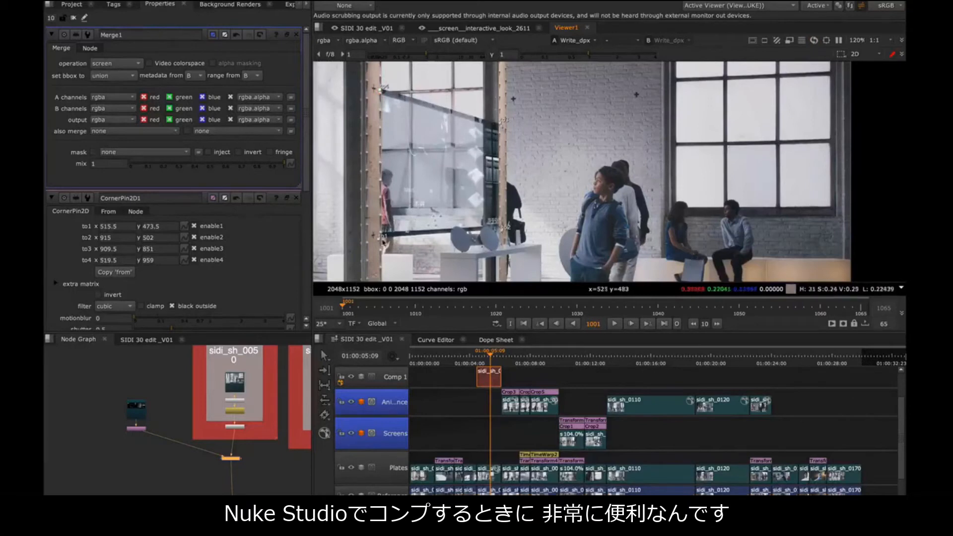
drag(383, 242, 384, 238)
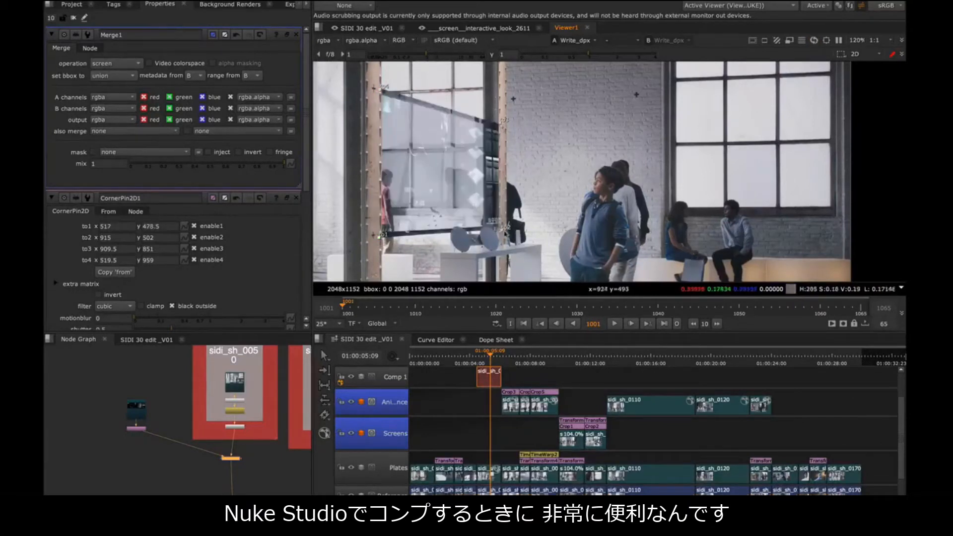
drag(504, 232, 503, 231)
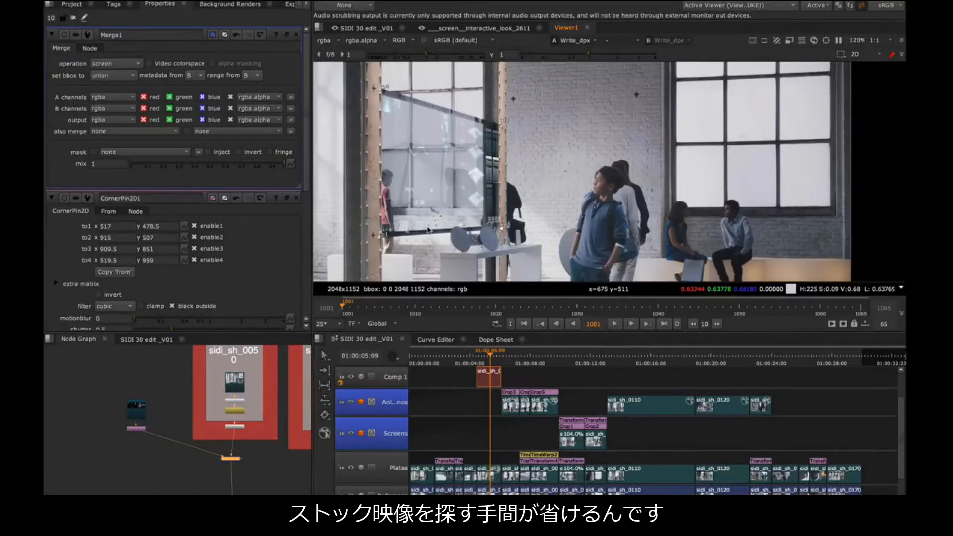
drag(238, 459, 241, 460)
click(223, 434)
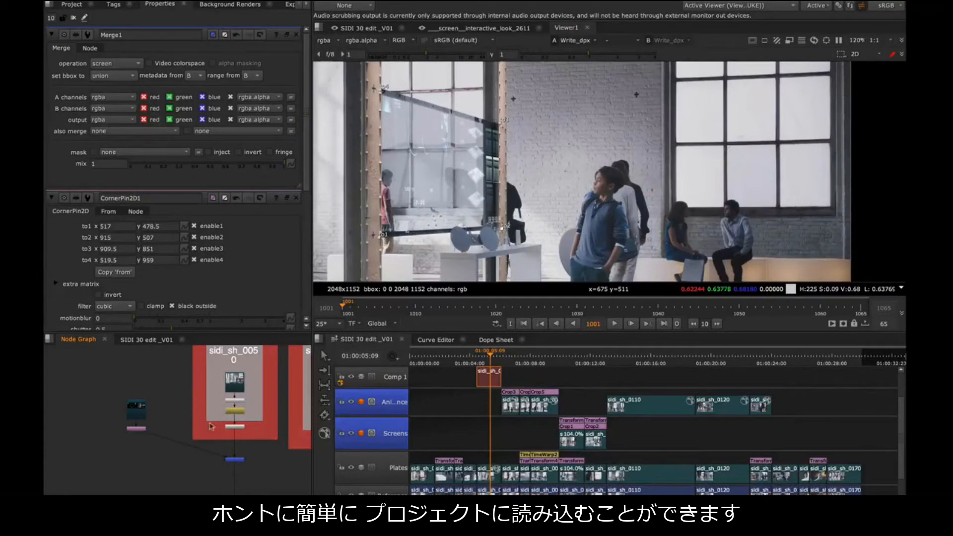
- Create a new project from the StockFootage template
click(72, 4)
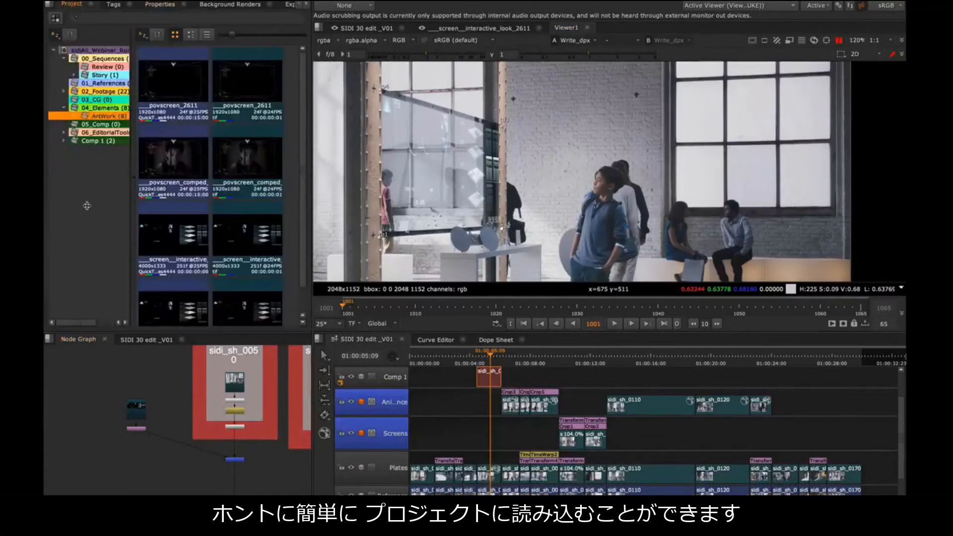
mouse_move(127, 4)
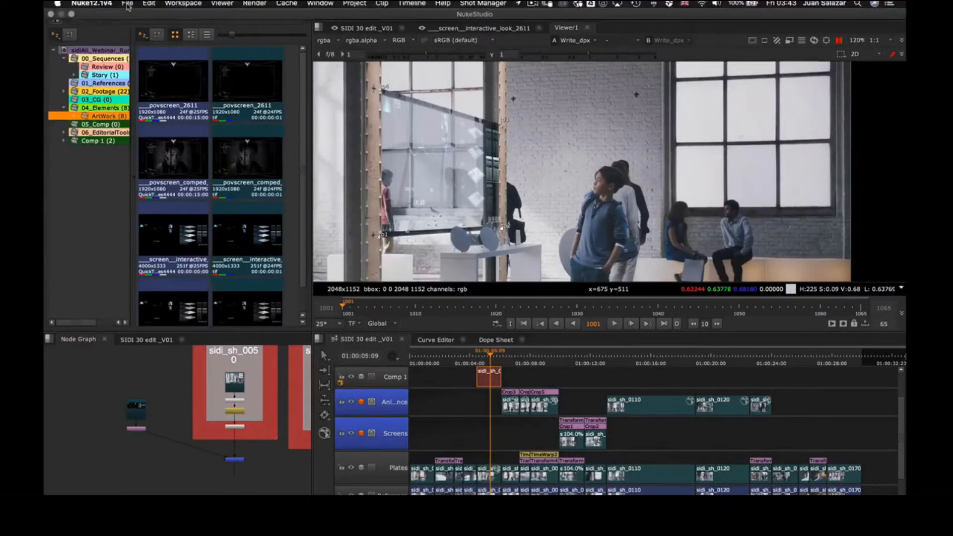
click(128, 4)
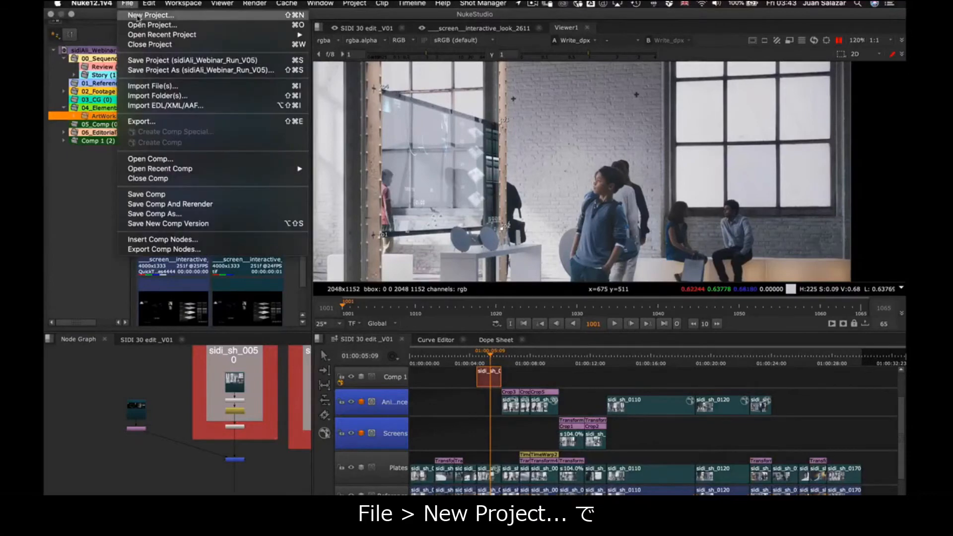
click(137, 16)
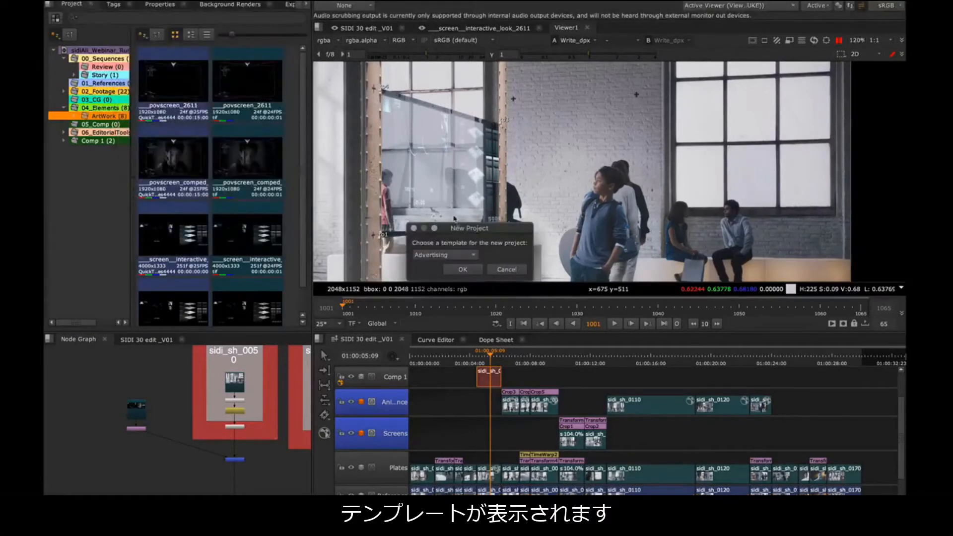
drag(463, 227, 436, 145)
click(444, 172)
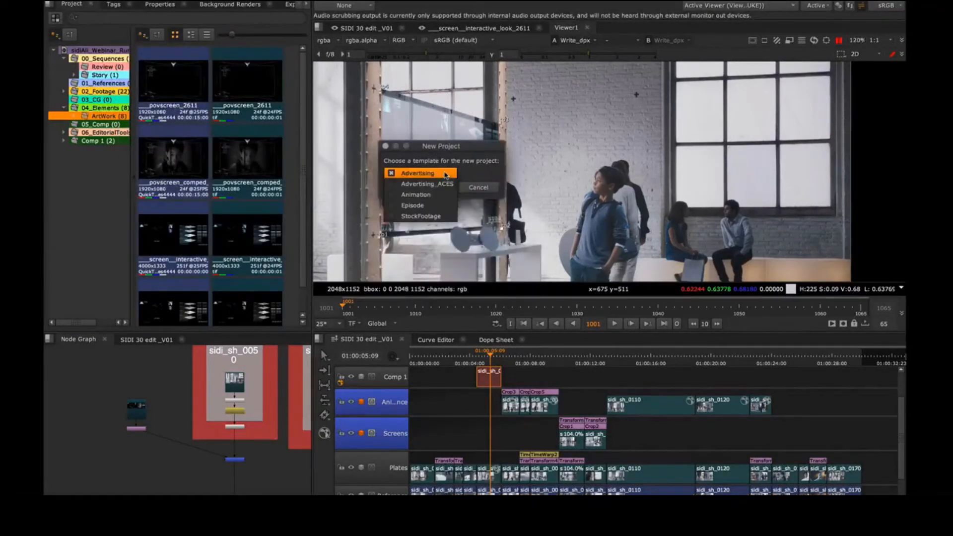
click(426, 217)
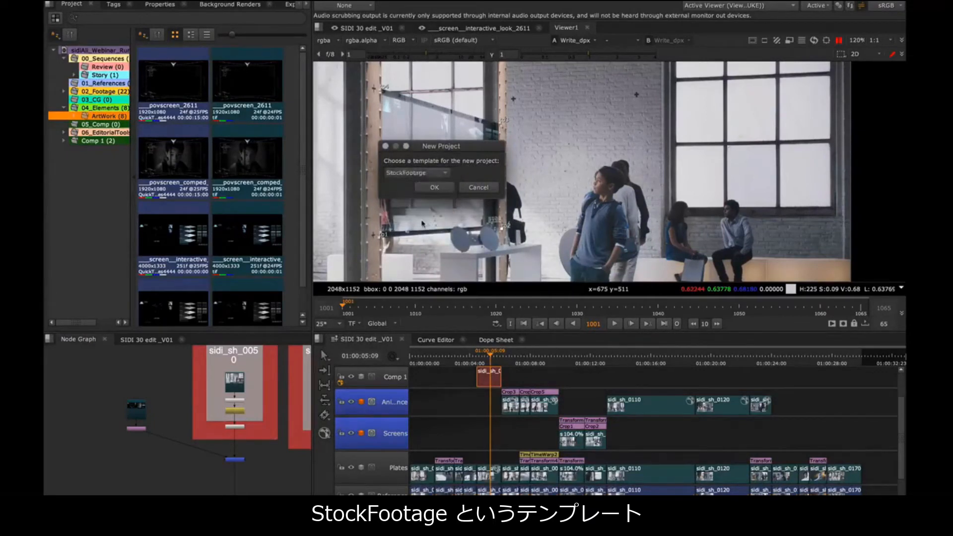
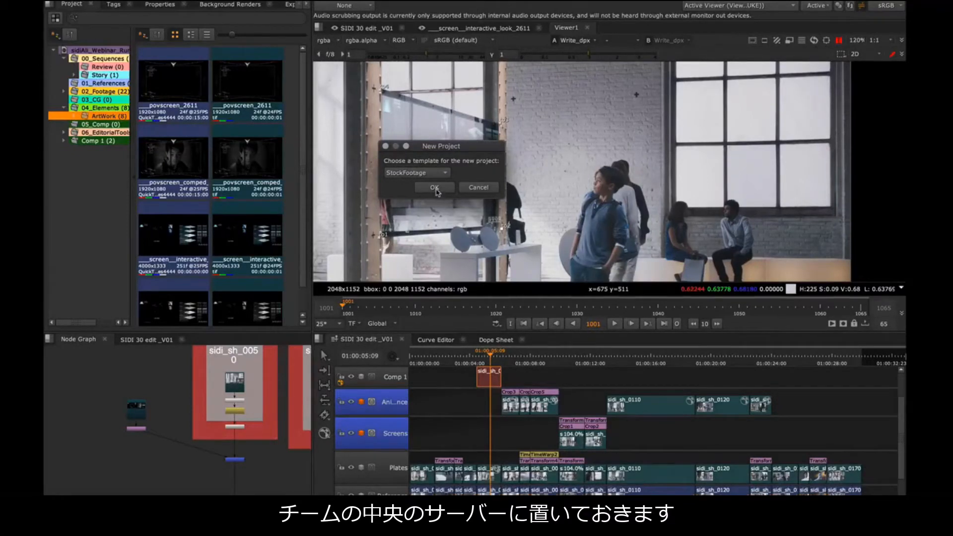
click(434, 188)
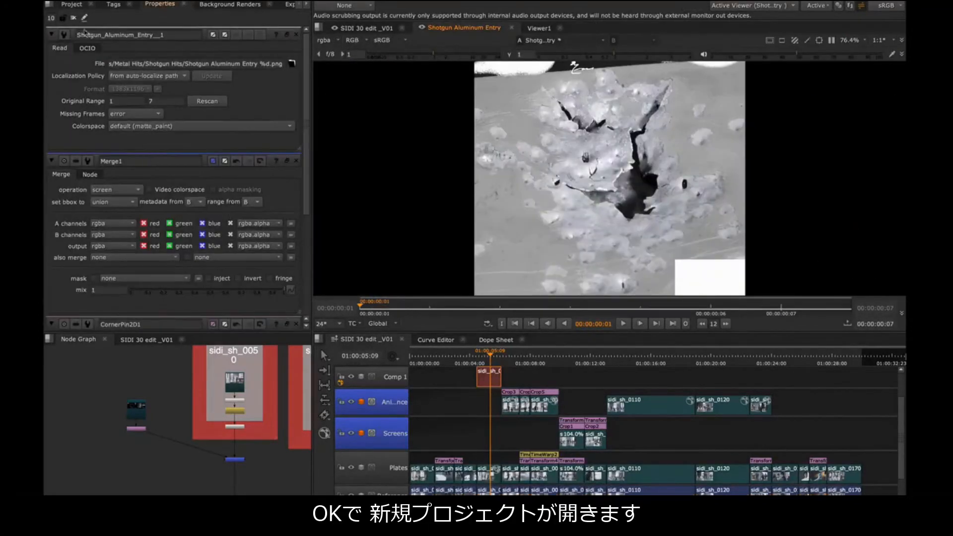
- Preview the Spell_Hit_Side_1 clip from the new project's stock footage and add it to the node graph beside the screen artwork's Read node
click(74, 5)
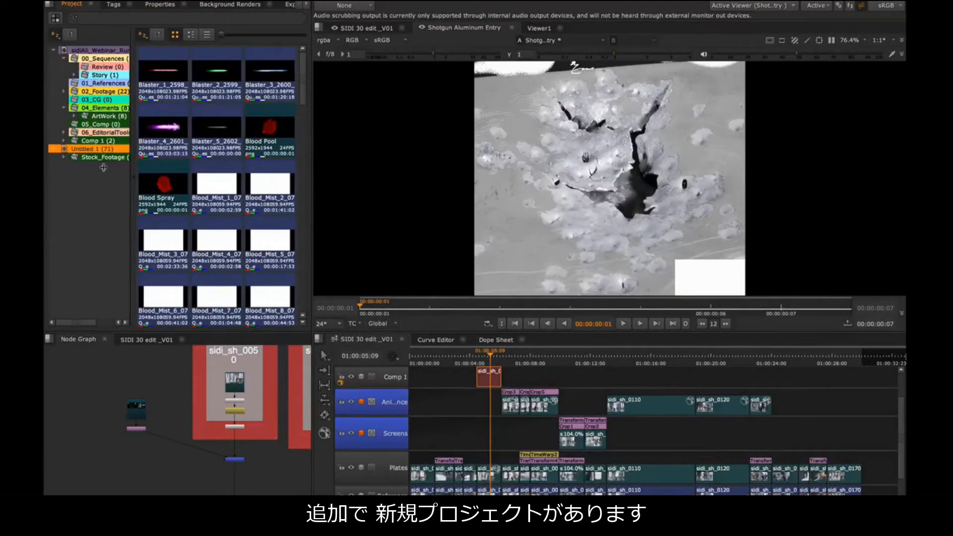
click(64, 157)
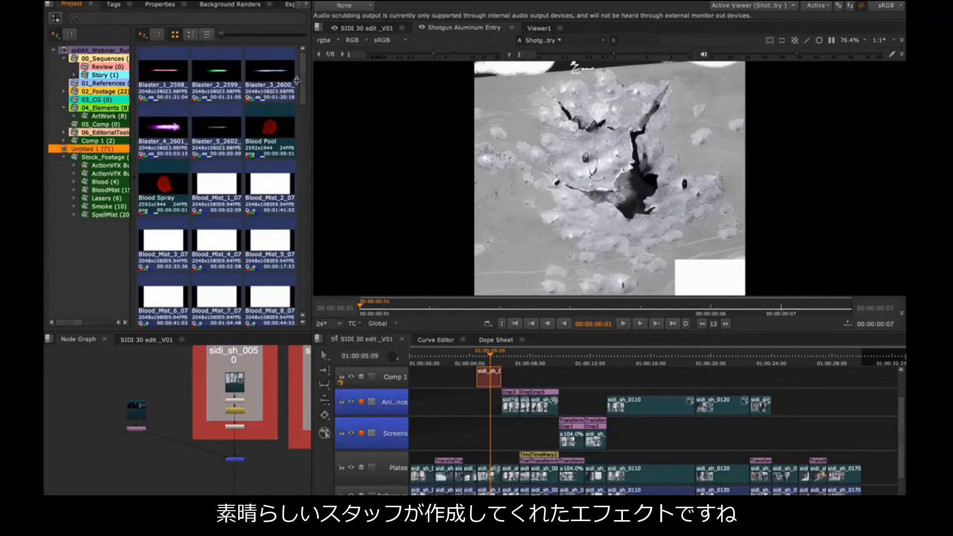
drag(302, 66, 303, 254)
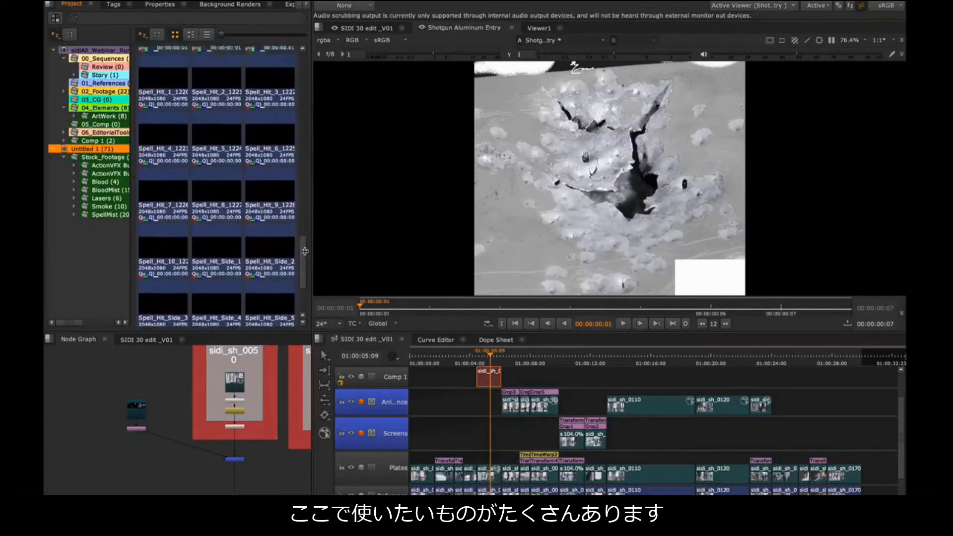
double_click(218, 236)
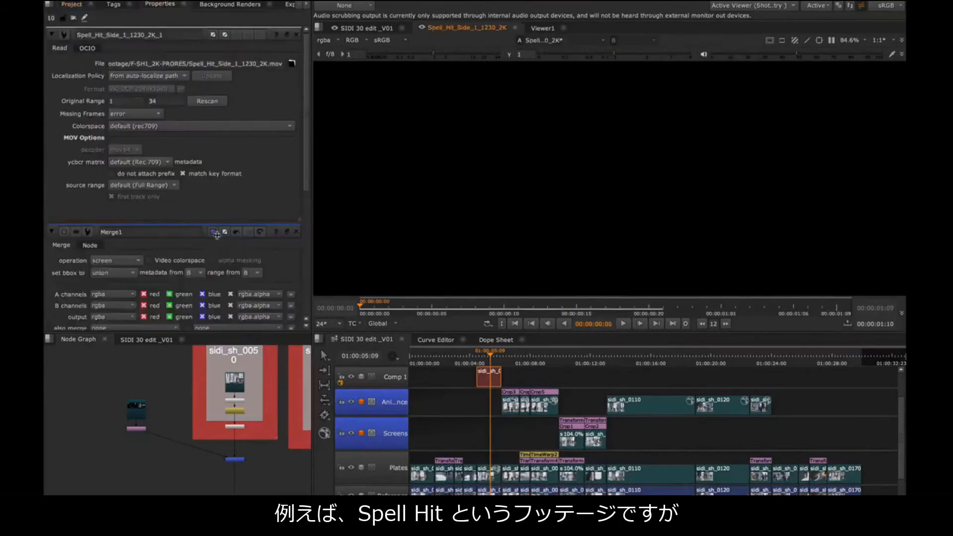
drag(473, 302, 375, 303)
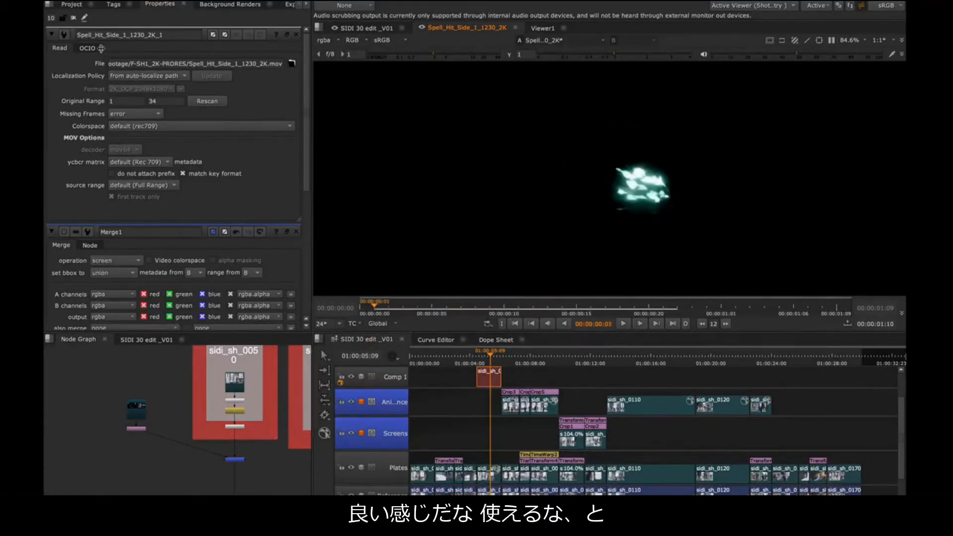
click(73, 5)
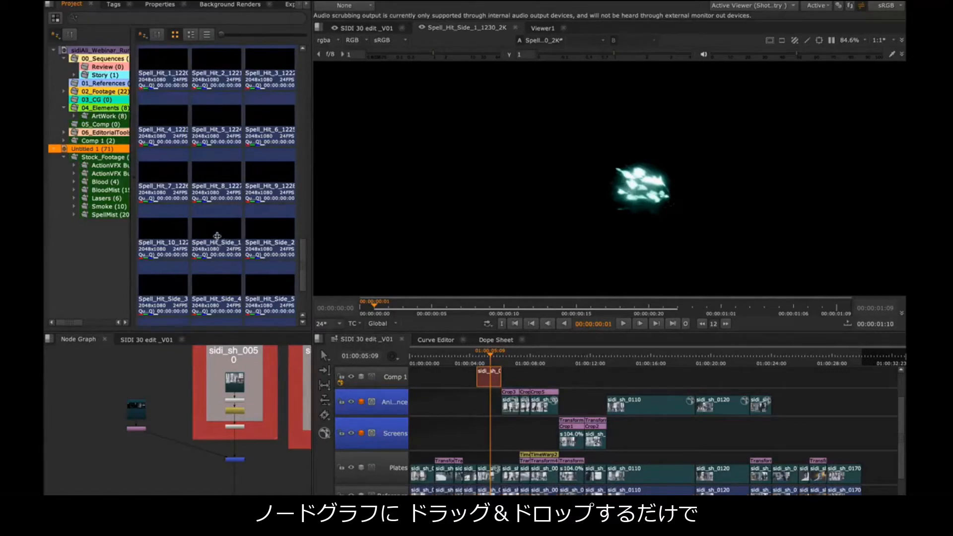
drag(221, 229, 94, 414)
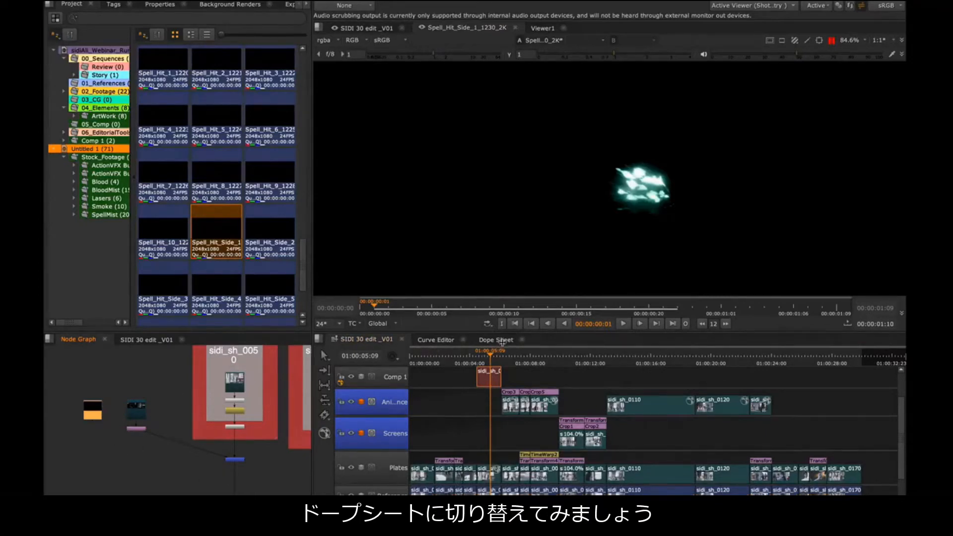
- Switch to the Dope Sheet and list all of the comp's nodes in it
click(504, 339)
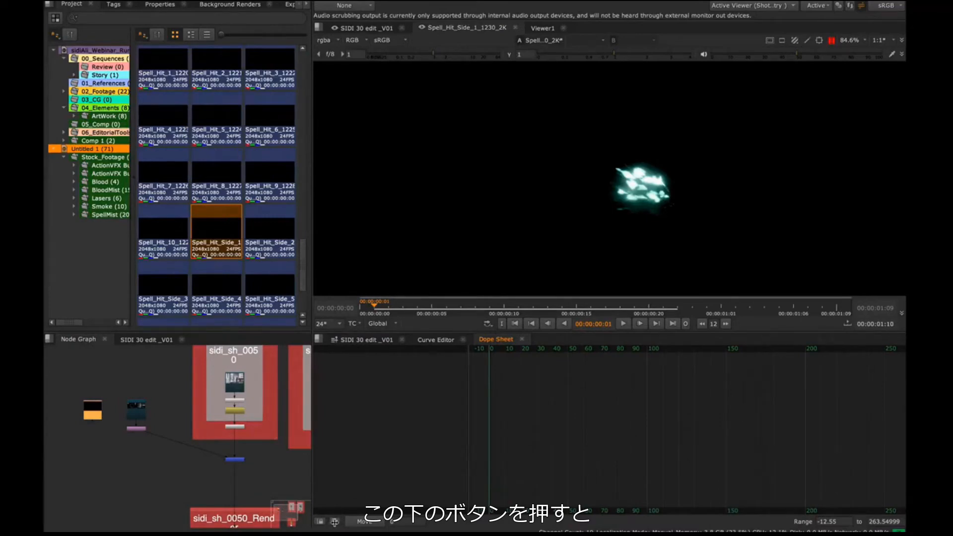
click(335, 522)
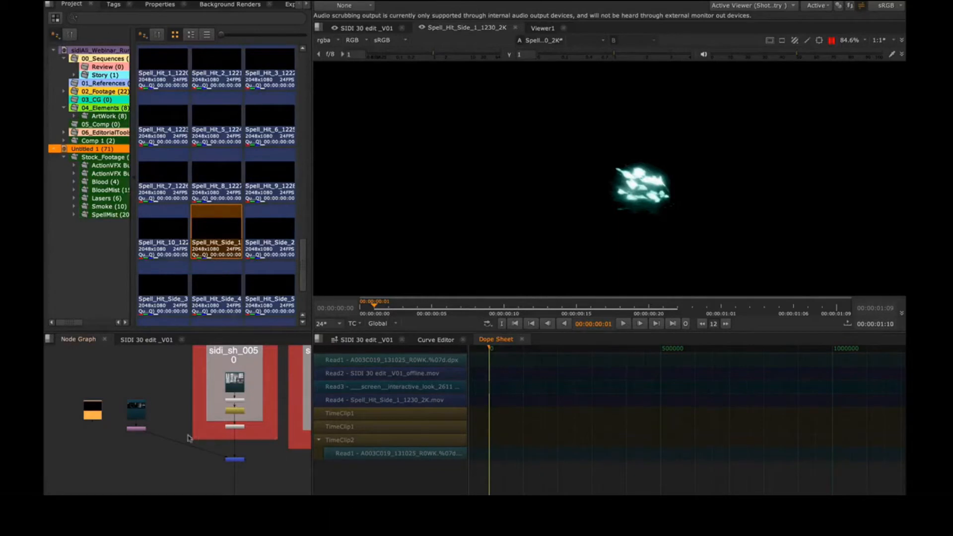
- Move the screen artwork clip to start at frame 945 and the Spell_Hit_Side_1 clip to start at frame 1005 in the Dope Sheet
drag(235, 448, 191, 442)
scroll(191, 441, up, 3)
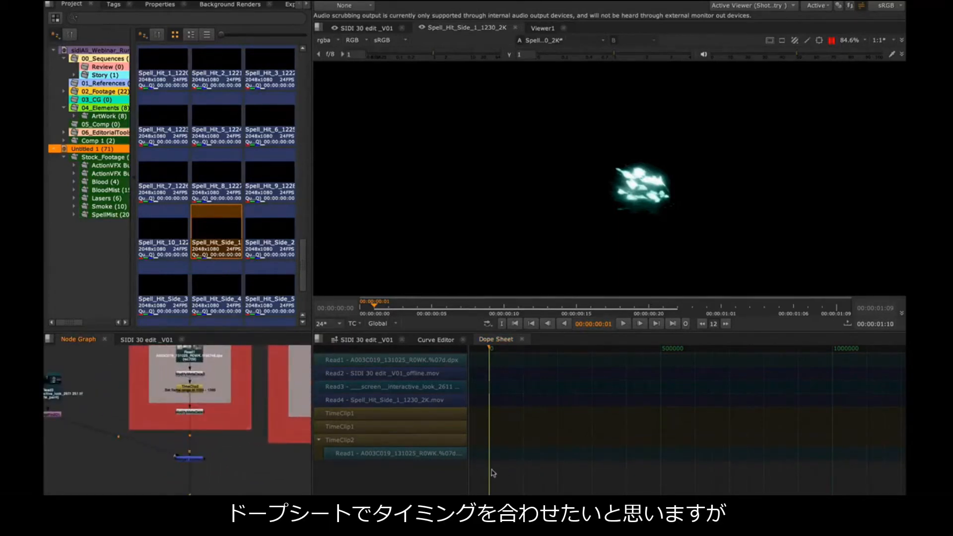
drag(507, 462, 635, 464)
drag(549, 445, 870, 441)
drag(769, 437, 808, 443)
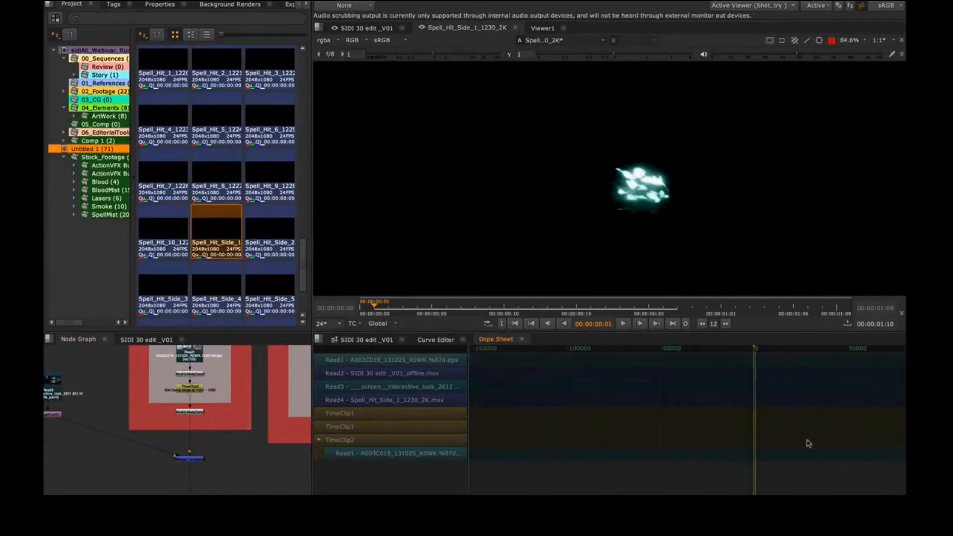
drag(695, 440, 836, 443)
drag(727, 449, 596, 450)
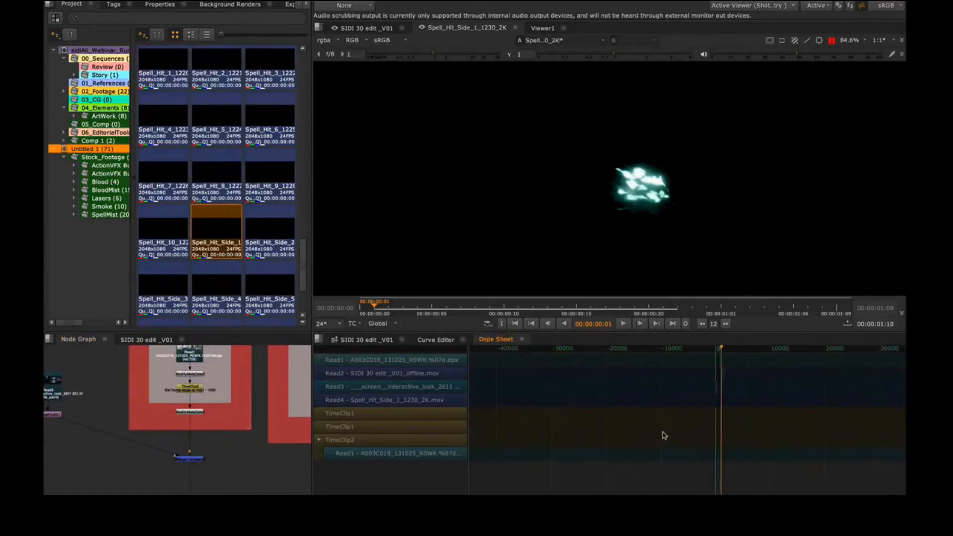
drag(663, 436, 500, 443)
drag(620, 436, 810, 432)
drag(602, 405, 760, 413)
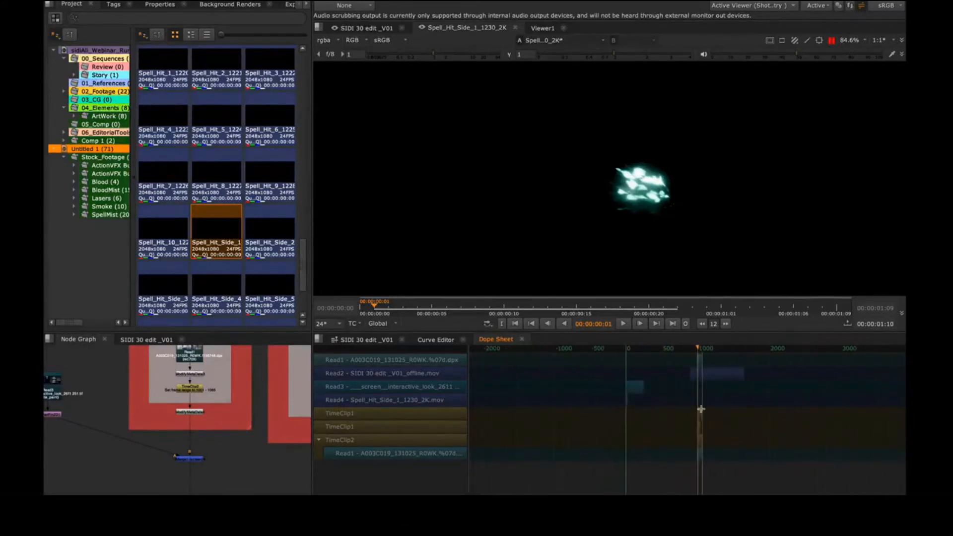
drag(701, 408, 784, 436)
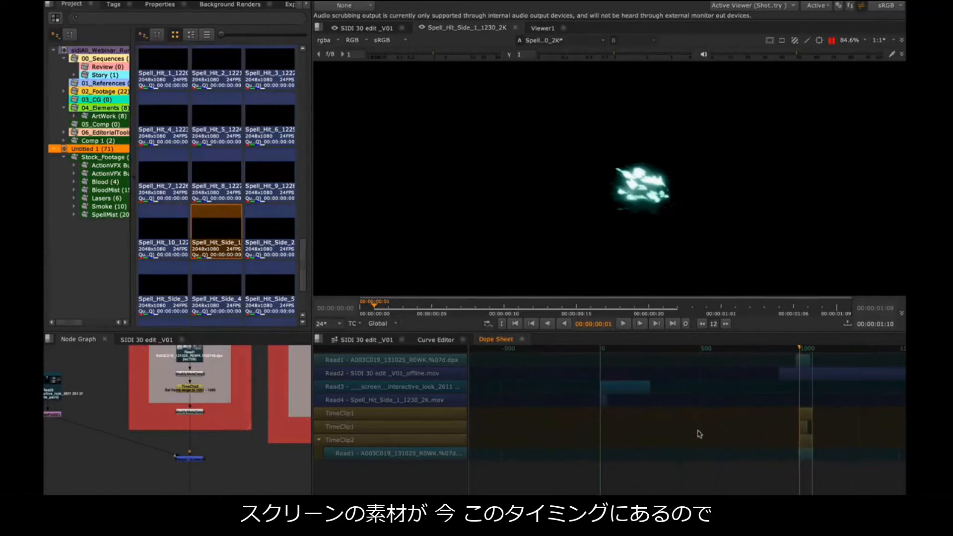
drag(701, 439, 615, 439)
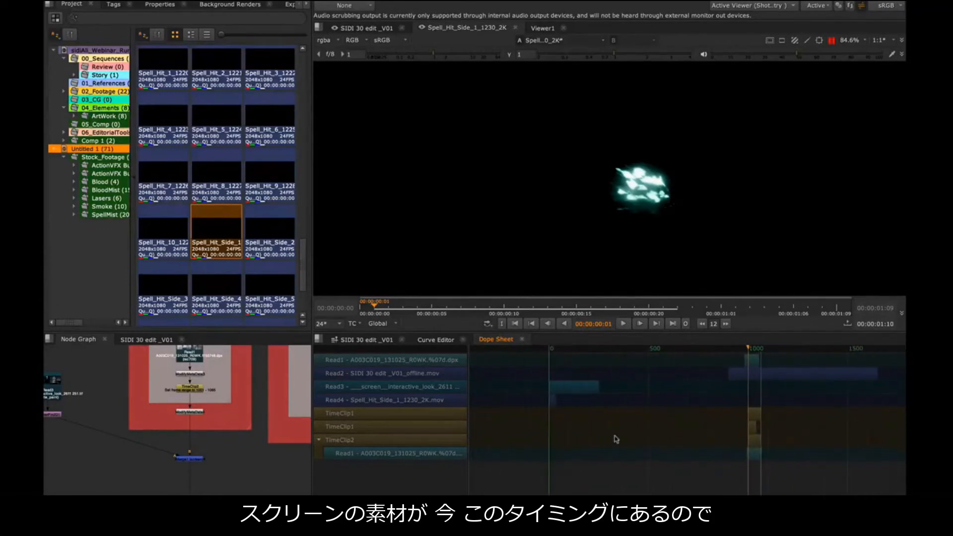
click(577, 387)
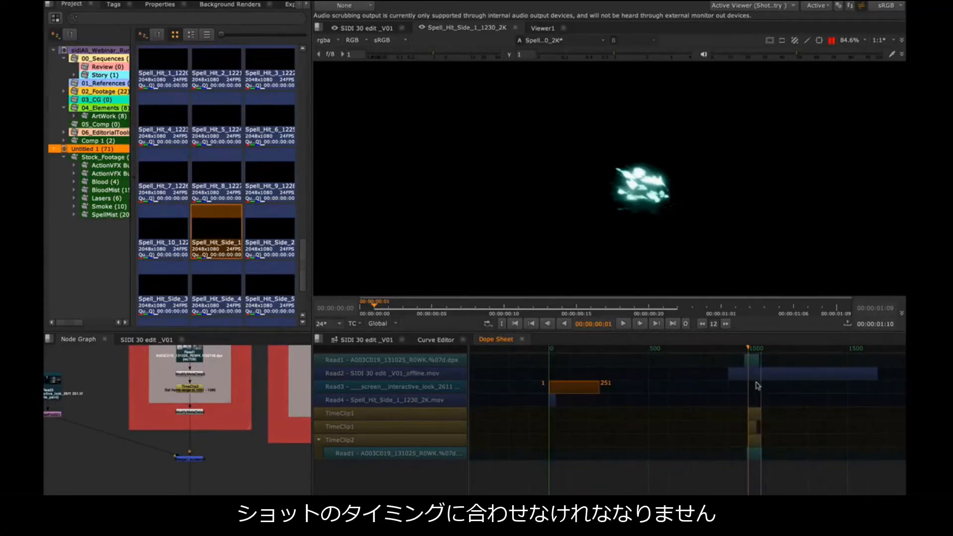
scroll(644, 433, up, 5)
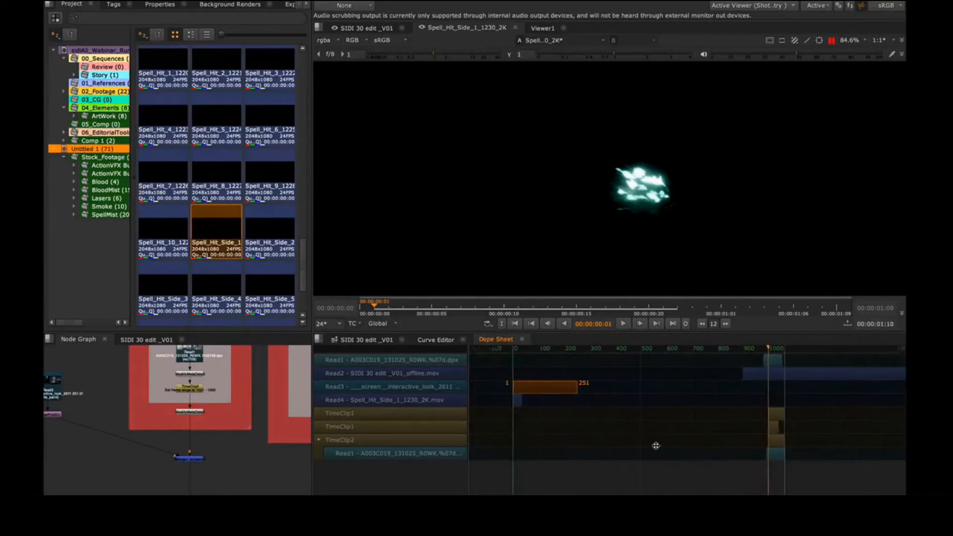
drag(521, 386, 759, 386)
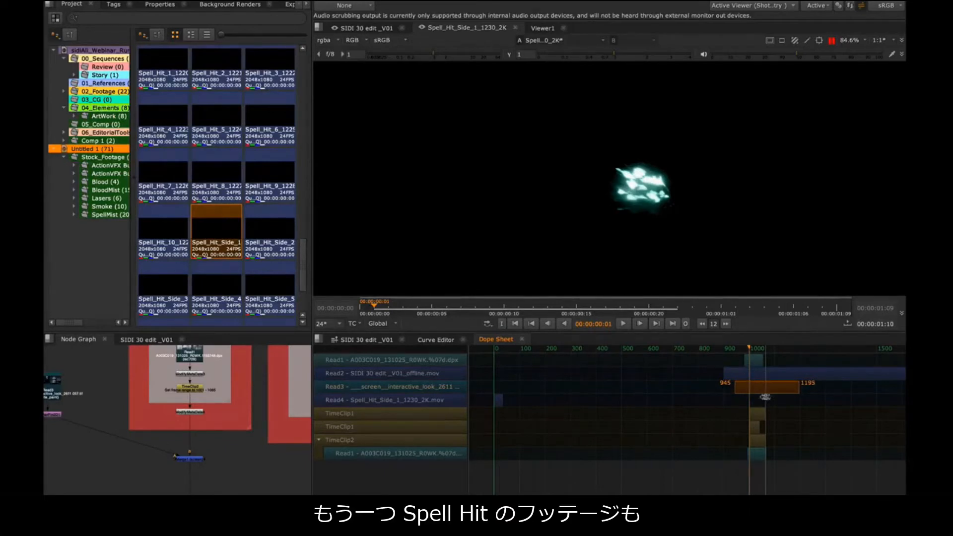
drag(500, 401, 754, 397)
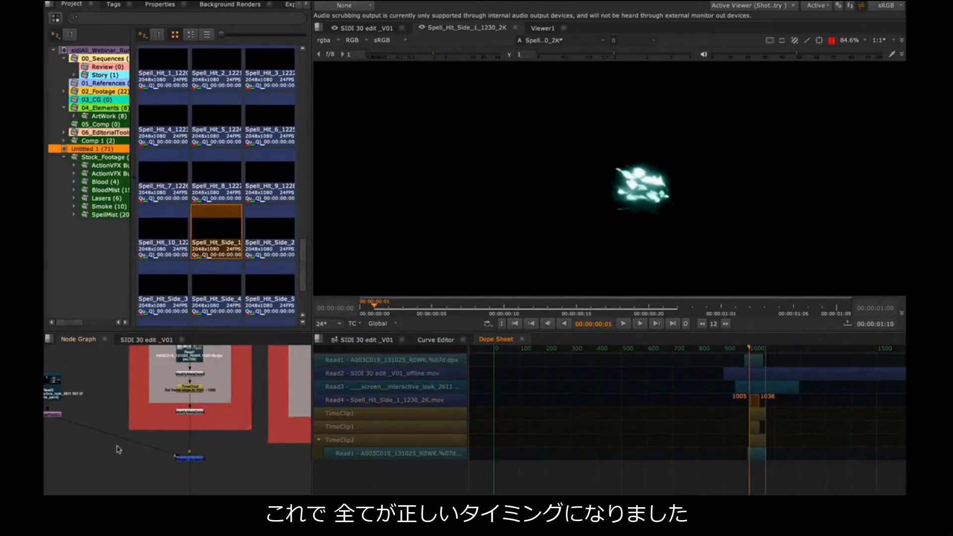
- Merge the Spell_Hit_Side_1 footage onto the corner-pinned artwork using the screen operation, and view the output of Merge1
drag(118, 449, 238, 455)
drag(104, 397, 173, 455)
key(m)
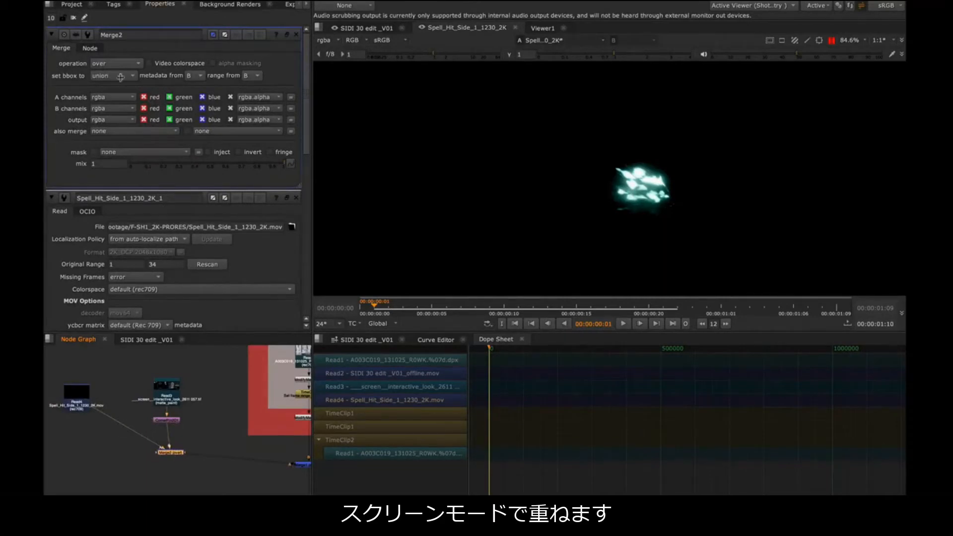
click(132, 63)
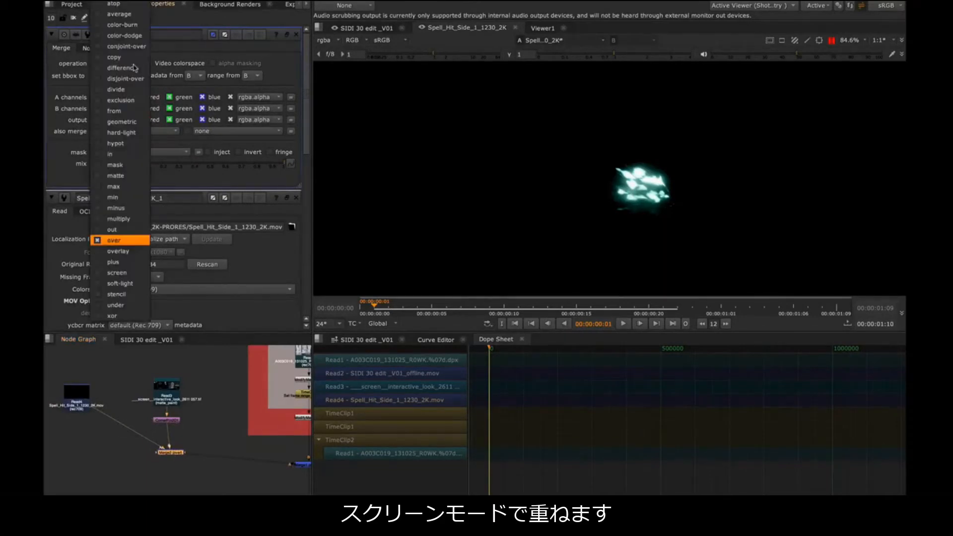
click(121, 273)
drag(260, 450, 200, 402)
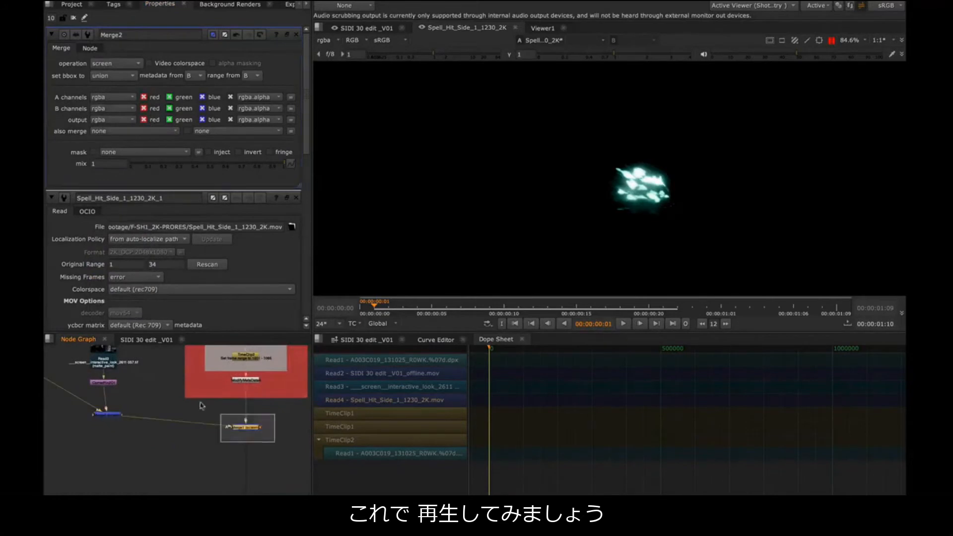
key(1)
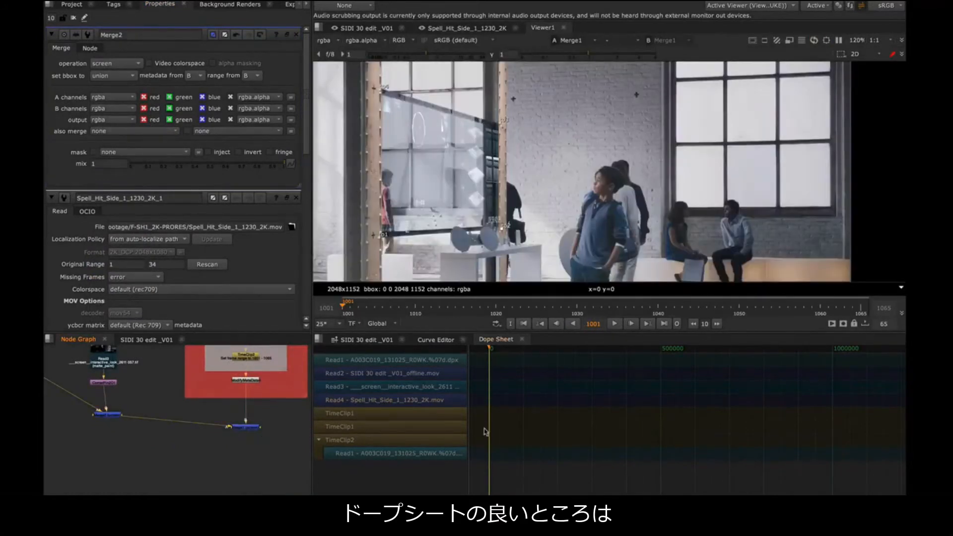
- Trim the screen artwork clip in the Dope Sheet to run from frame 923 to 1141
drag(497, 433, 725, 430)
scroll(712, 430, up, 1)
drag(761, 477, 661, 323)
key(f)
click(630, 479)
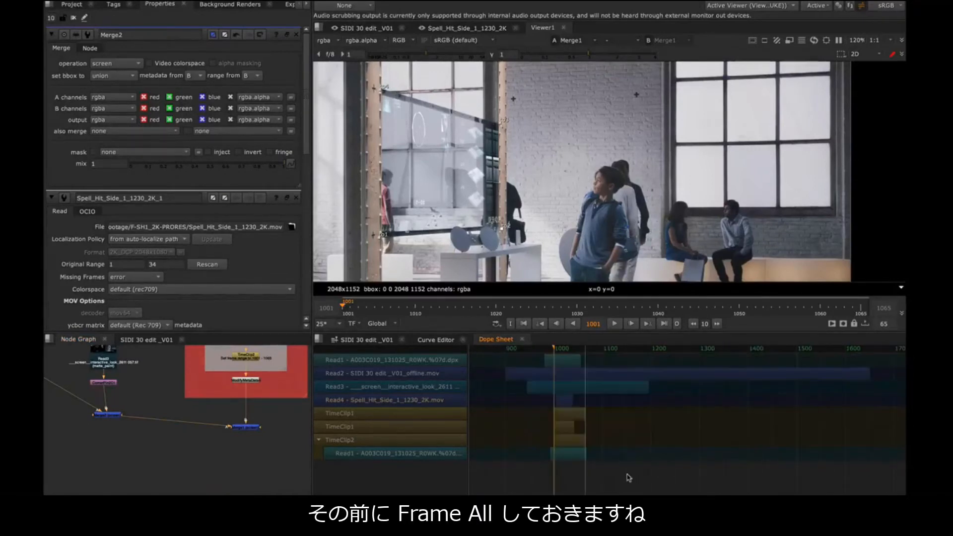
click(529, 387)
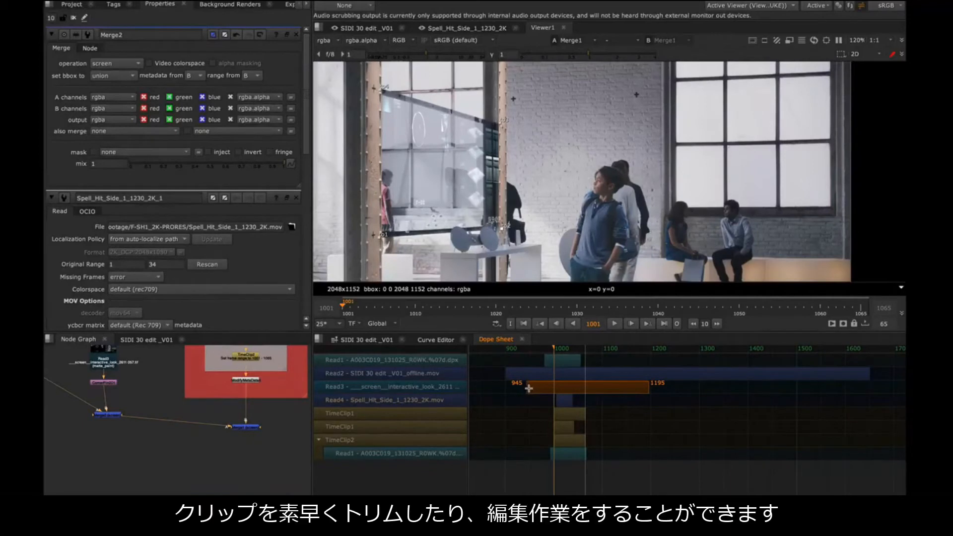
drag(530, 388, 545, 388)
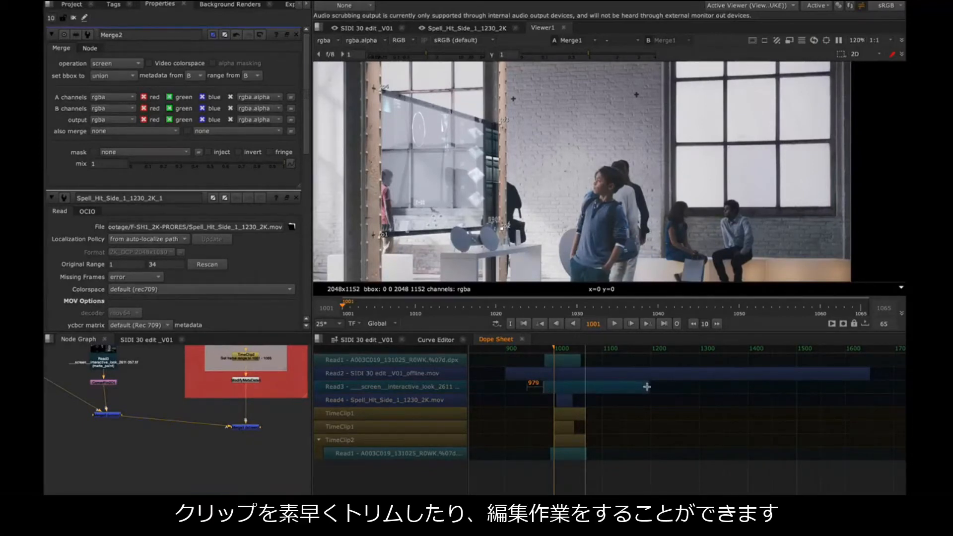
drag(646, 386, 622, 387)
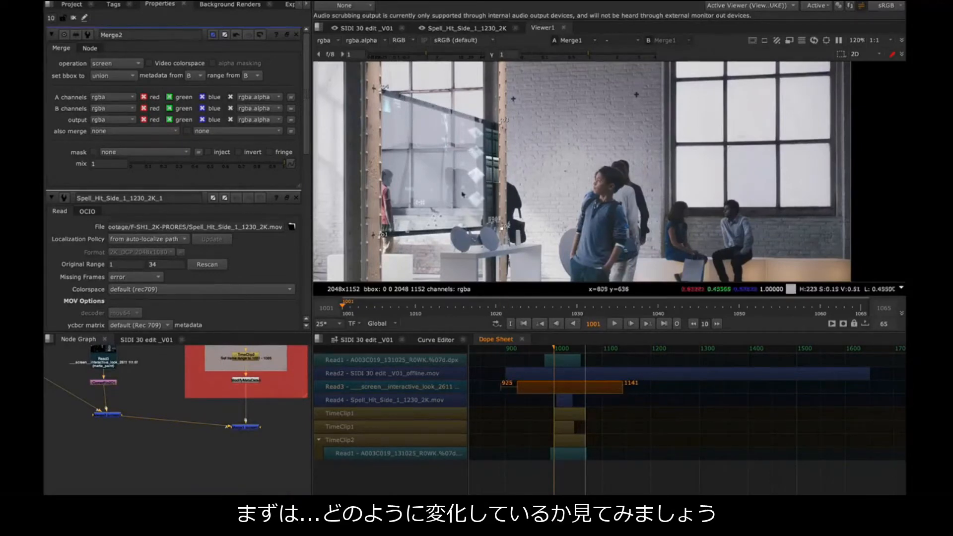
- Add a Transform node after the Spell_Hit_Side_1 Read, translating it to about -298.5, 191.5 and scaling it to about 0.427
click(565, 399)
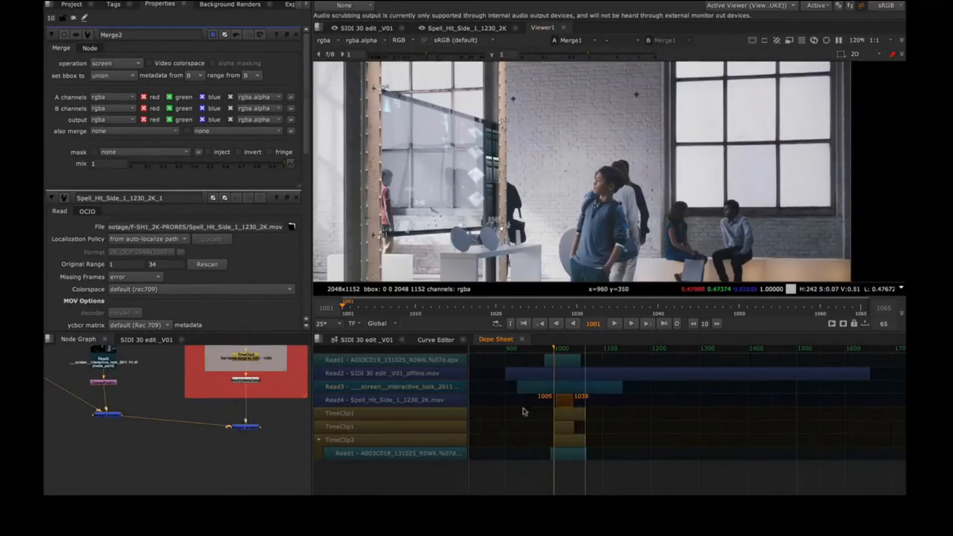
drag(89, 374, 168, 408)
drag(99, 398, 103, 395)
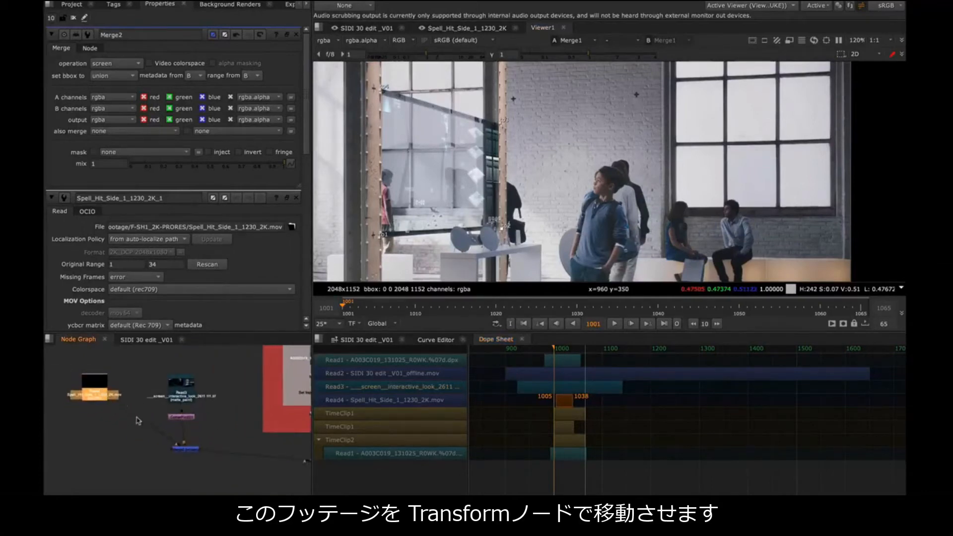
key(t)
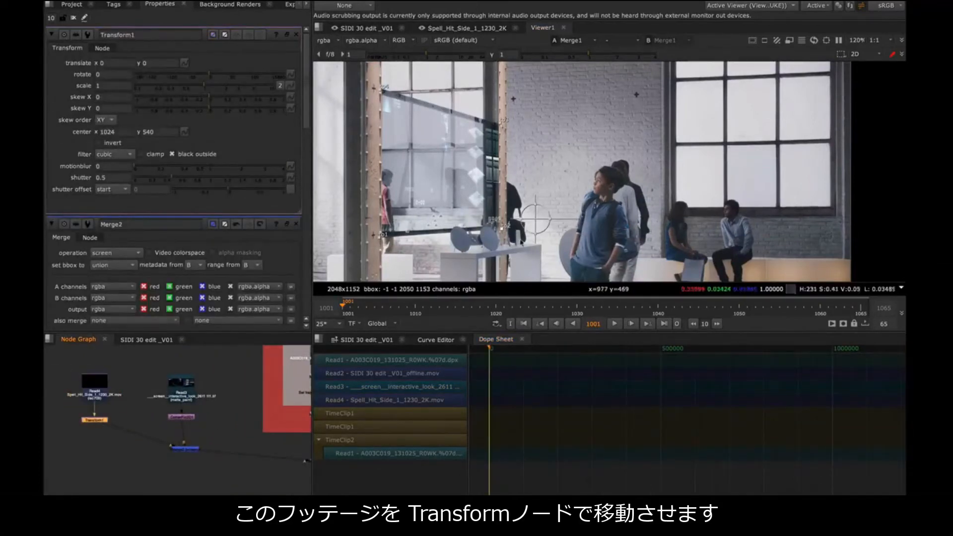
drag(550, 210, 444, 159)
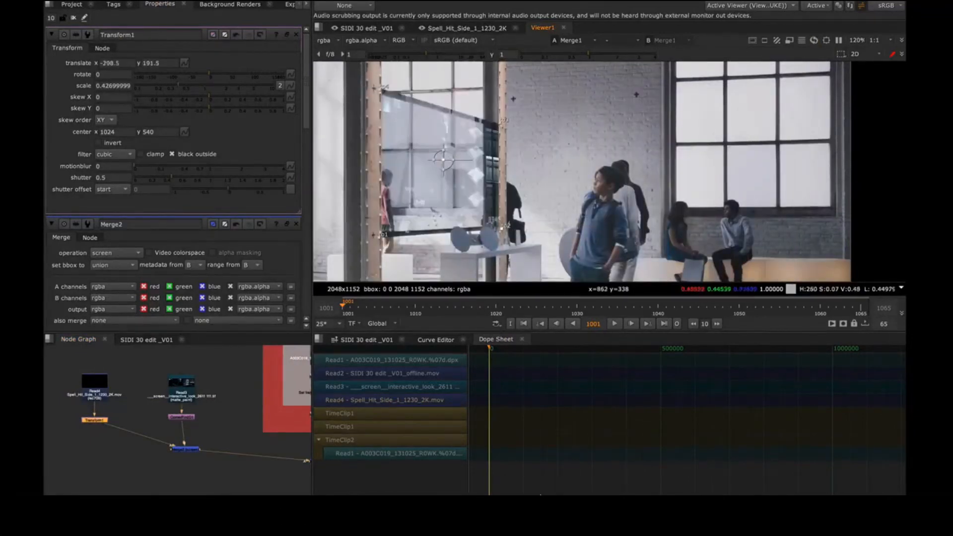
- Go to frame 1018 and shift the Spell_Hit_Side_1 clip in the Dope Sheet to start at frame 1002
key(f)
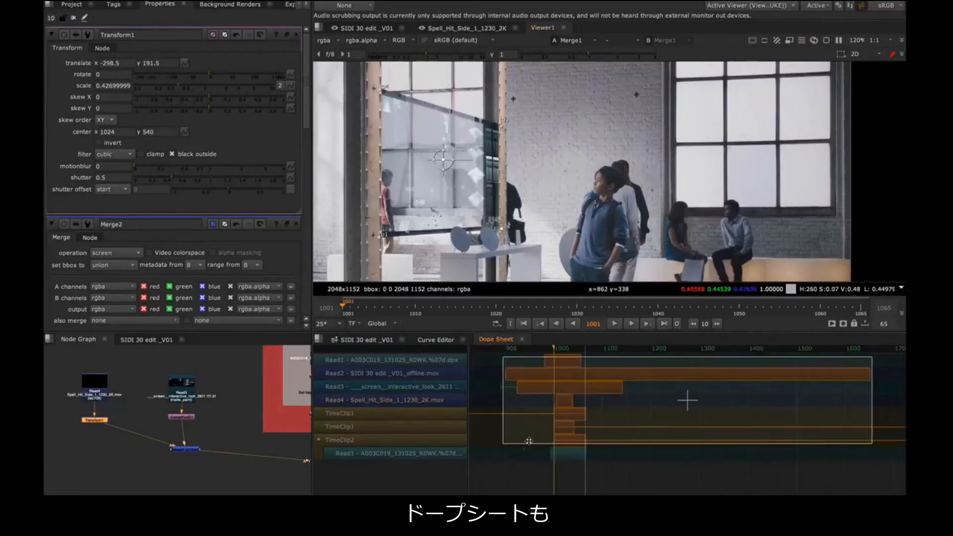
click(515, 474)
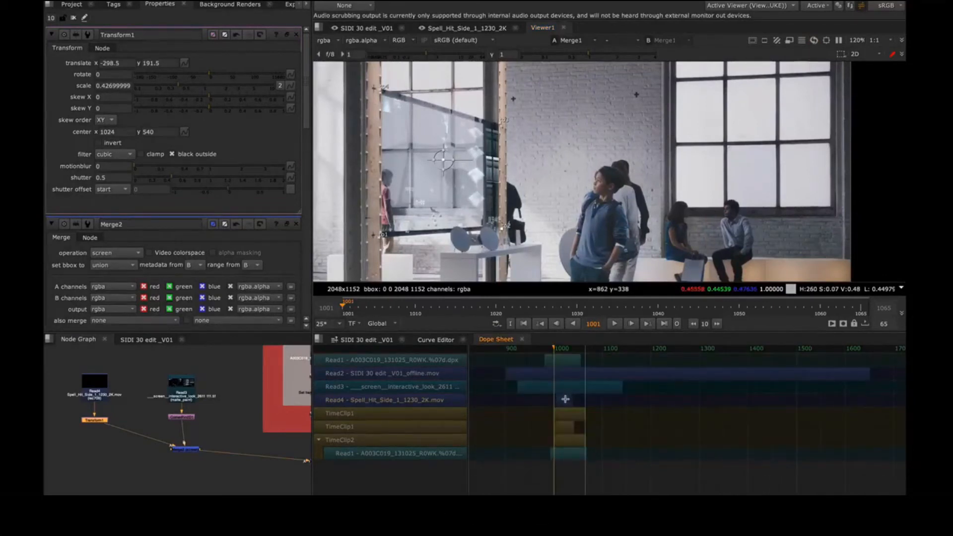
click(565, 399)
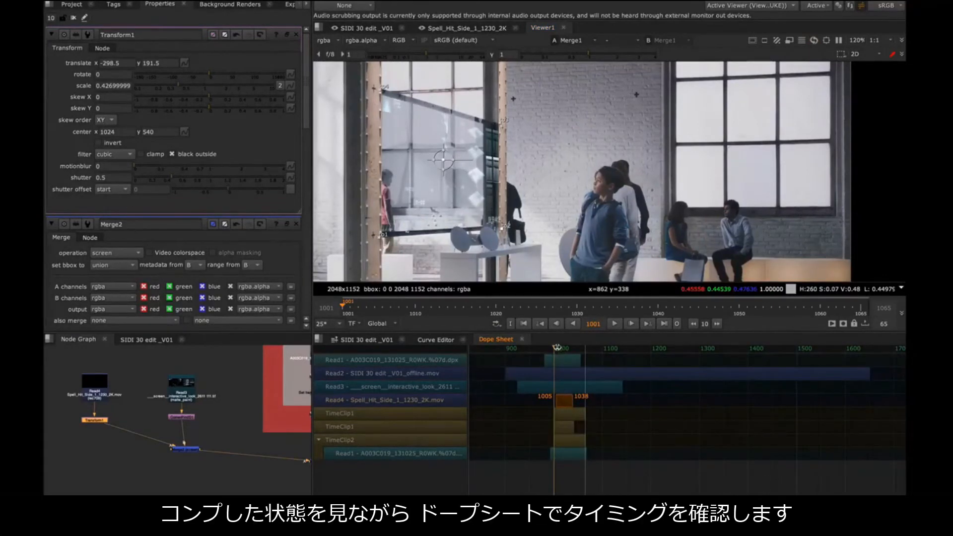
drag(561, 349, 563, 350)
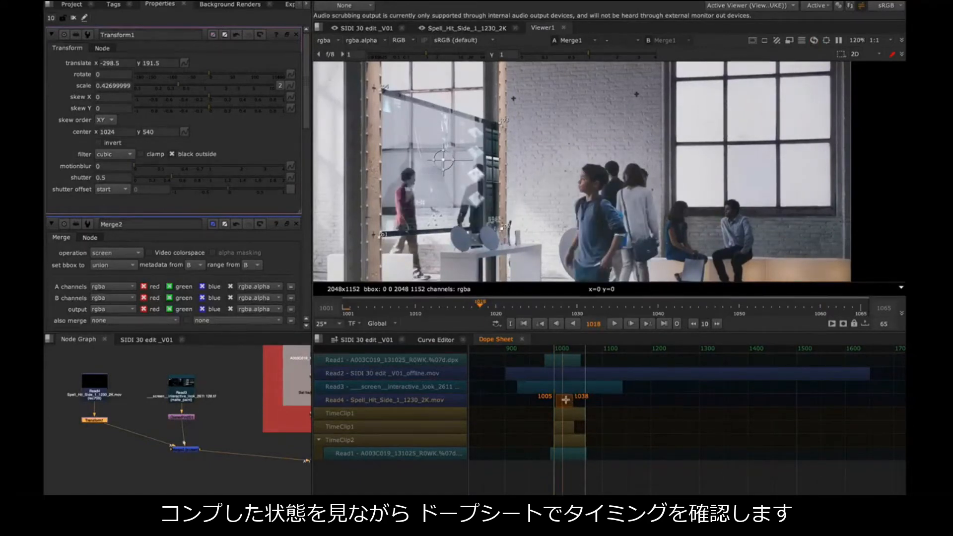
drag(565, 399, 563, 399)
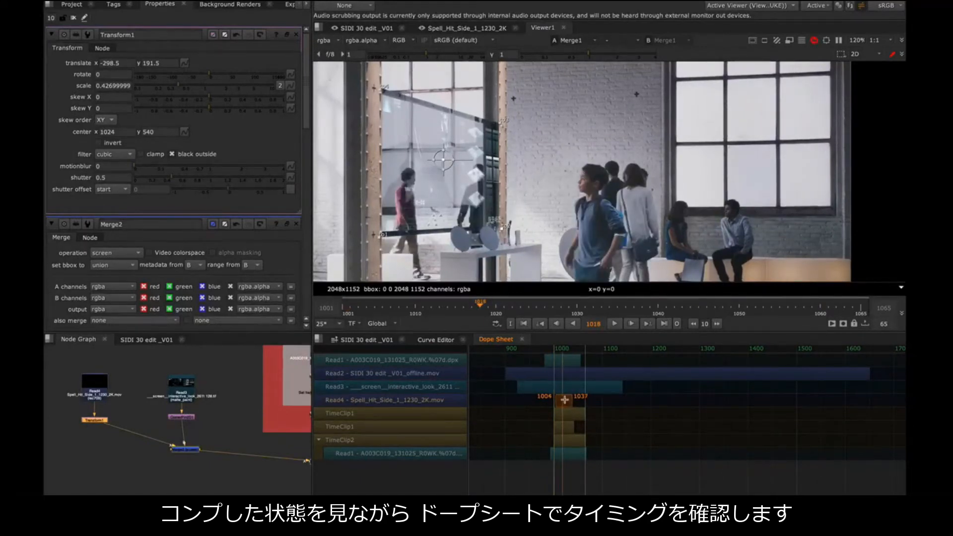
- Try the multiply operation on Merge2, and set it back to screen
double_click(188, 448)
click(127, 63)
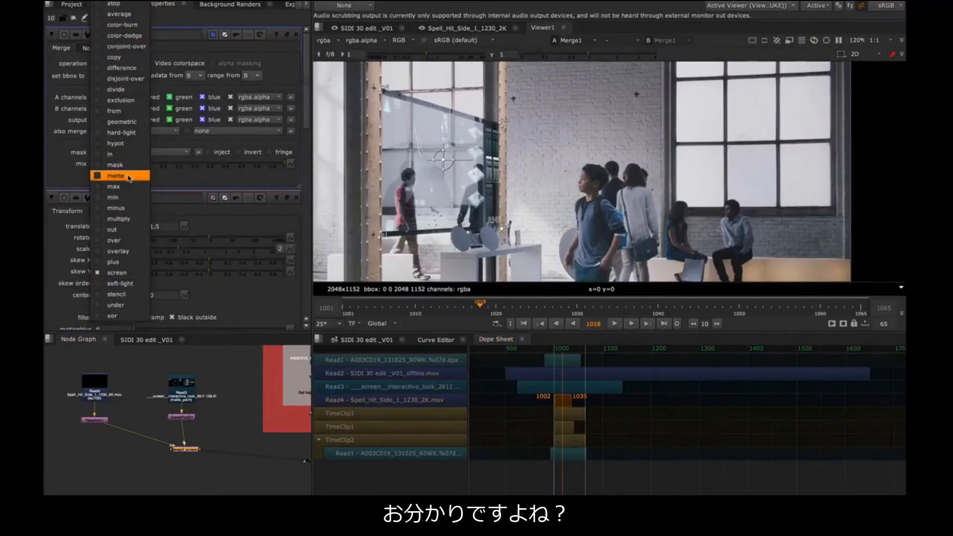
click(128, 219)
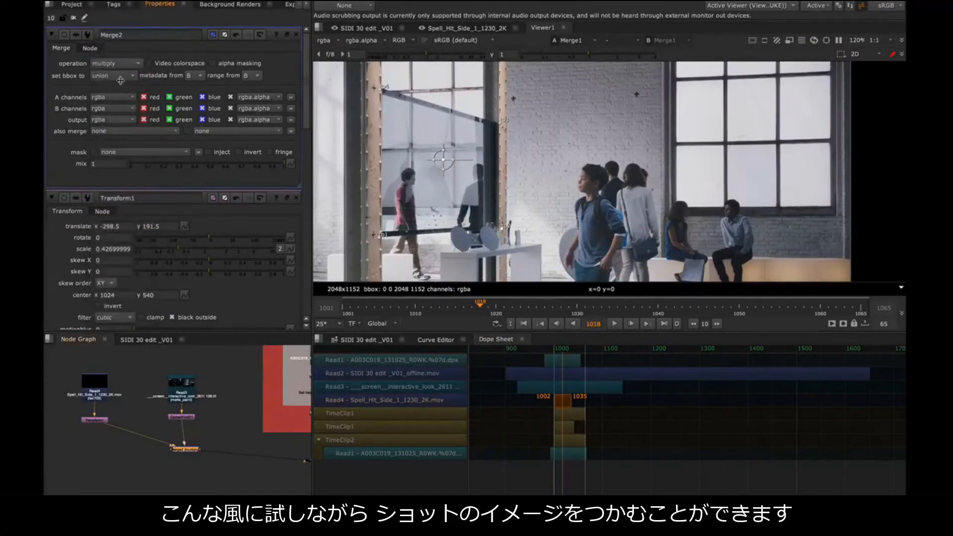
click(124, 64)
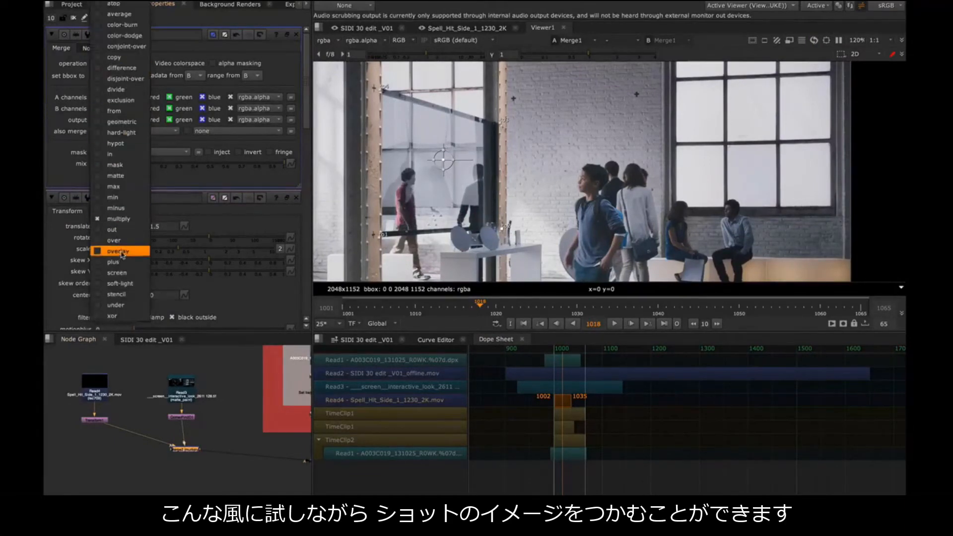
click(119, 273)
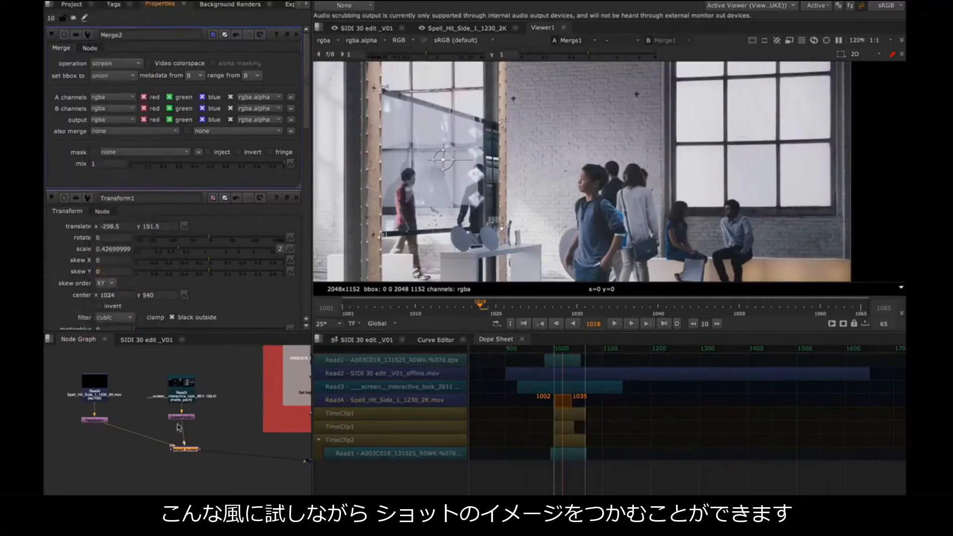
- Look over the shot's node tree and return to the SIDI 30 edit _V01 timeline to view the comp there
click(218, 376)
drag(207, 378, 153, 389)
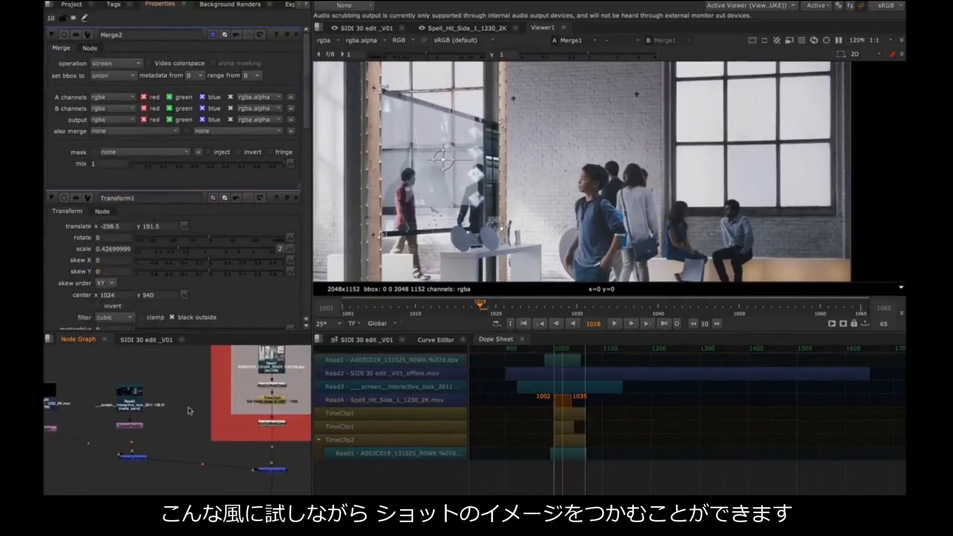
drag(233, 421, 171, 417)
scroll(178, 433, down, 3)
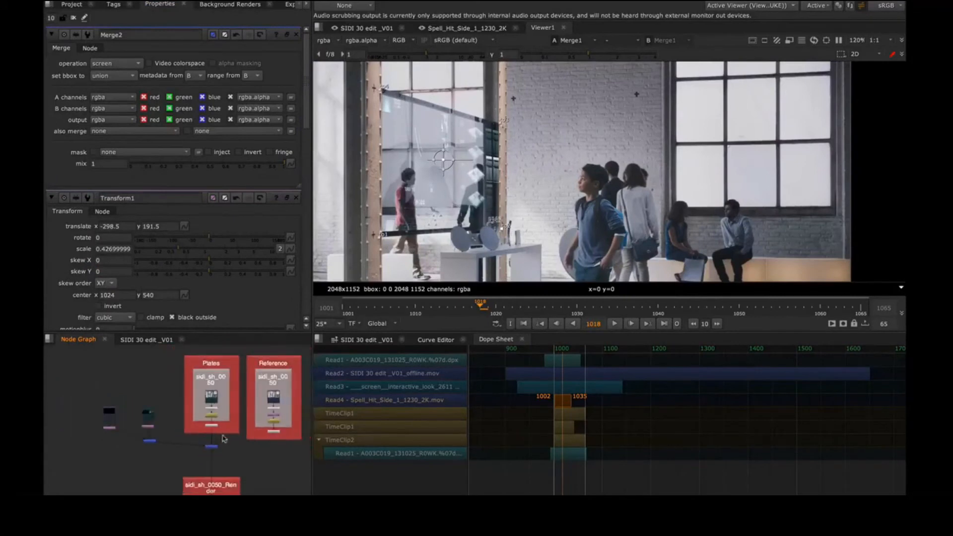
scroll(202, 432, up, 2)
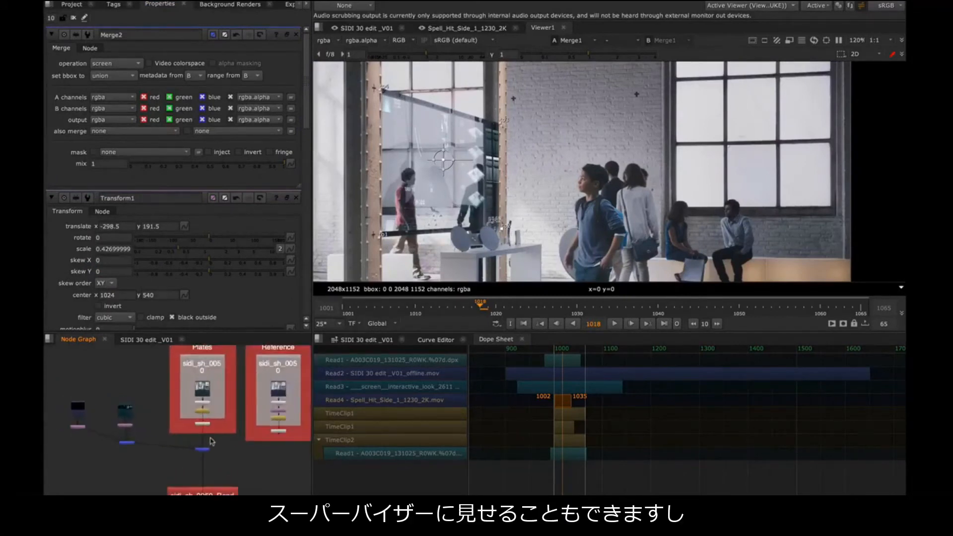
click(370, 340)
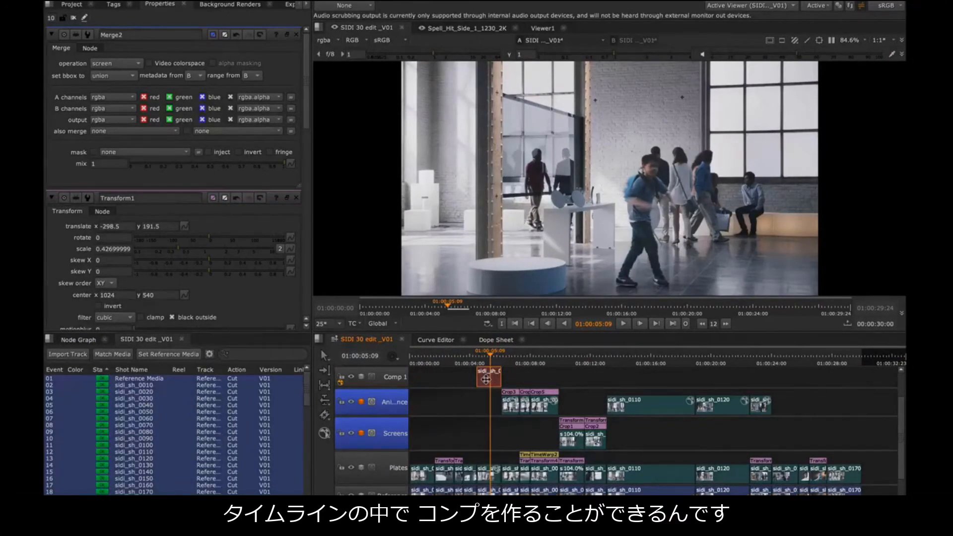
- Build a track named Robot from the export structure for all clips on the Plates track, using the CG_Shots_Rendered preset
drag(486, 378, 486, 403)
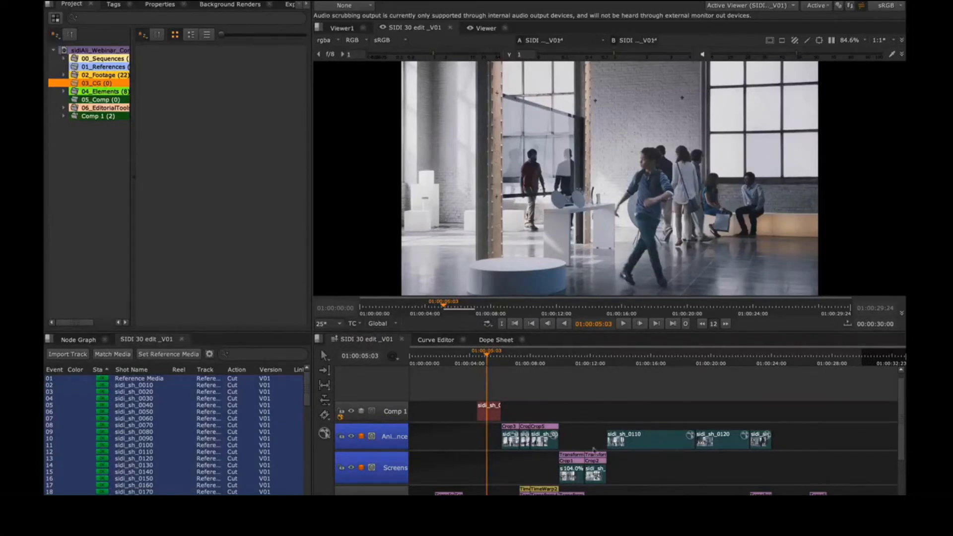
scroll(591, 424, down, 2)
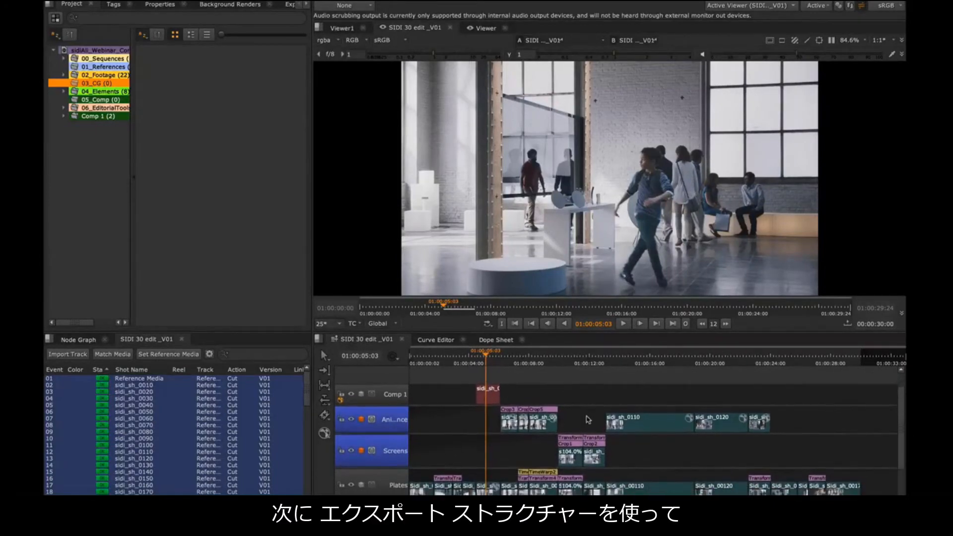
scroll(589, 416, up, 1)
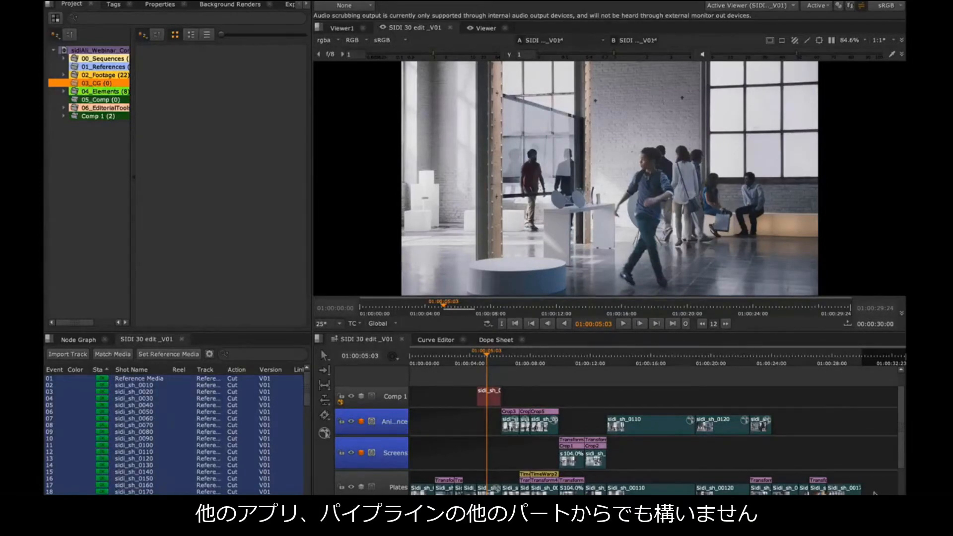
drag(866, 490, 412, 489)
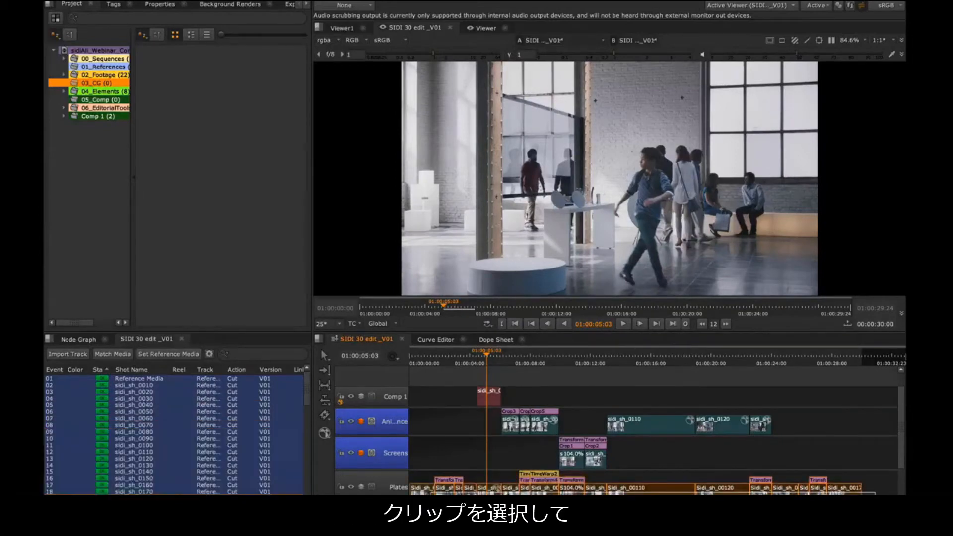
right_click(635, 493)
mouse_move(678, 466)
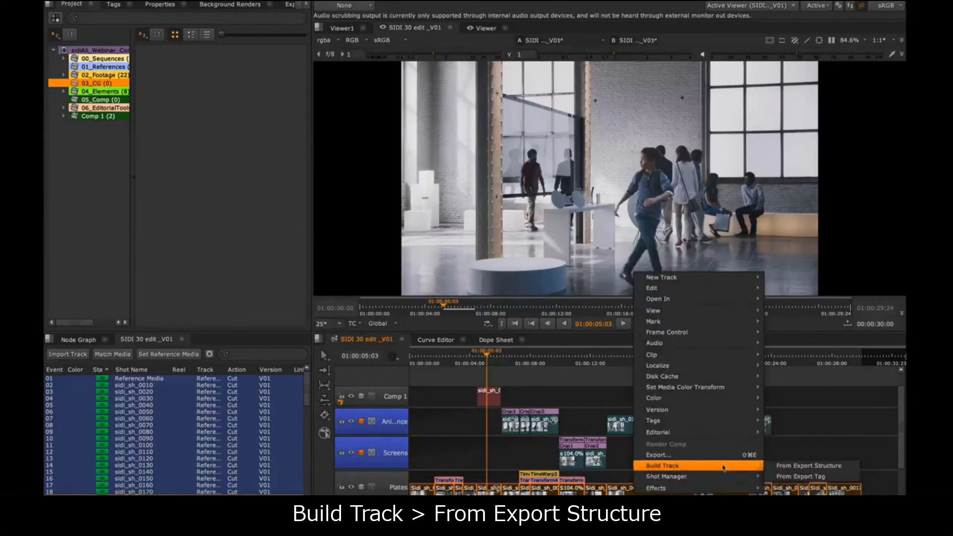
click(823, 467)
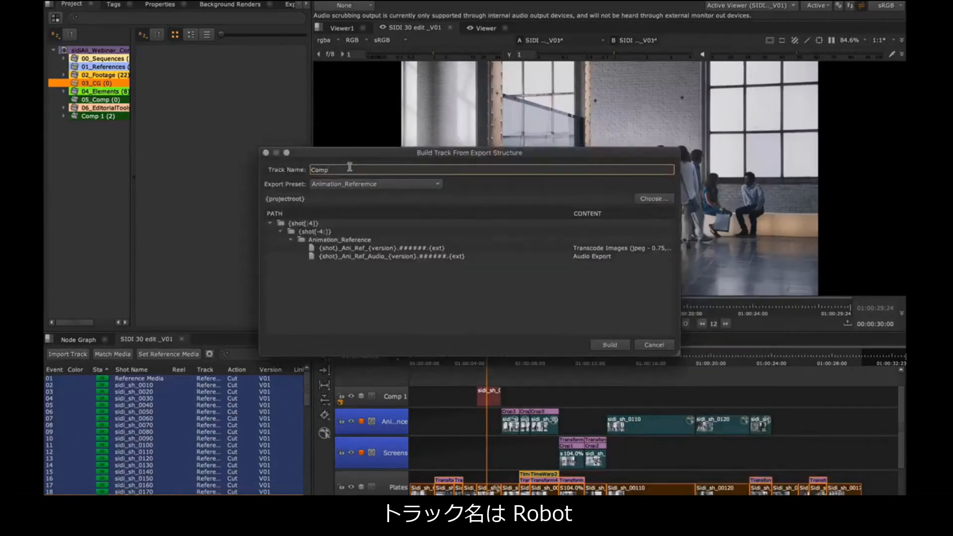
drag(348, 169, 281, 164)
text(Robot)
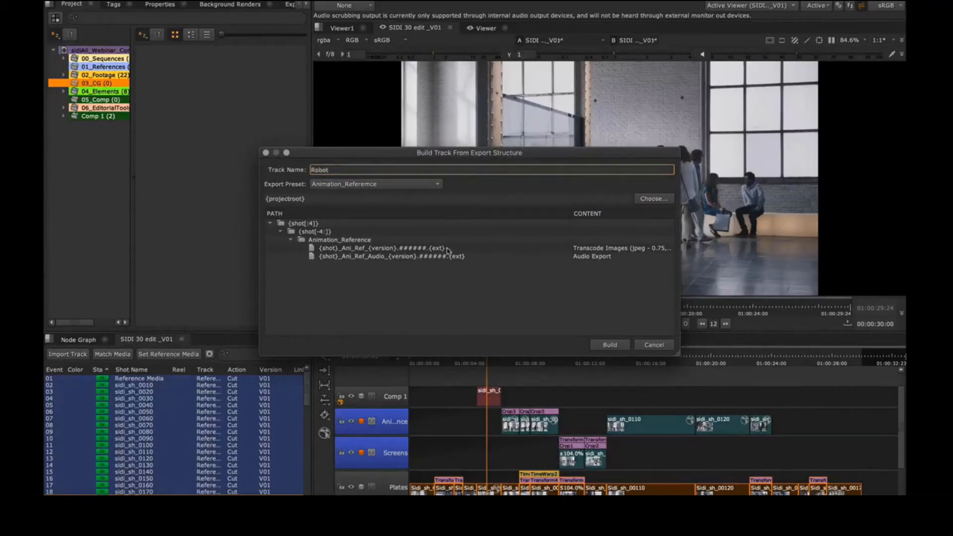
click(434, 185)
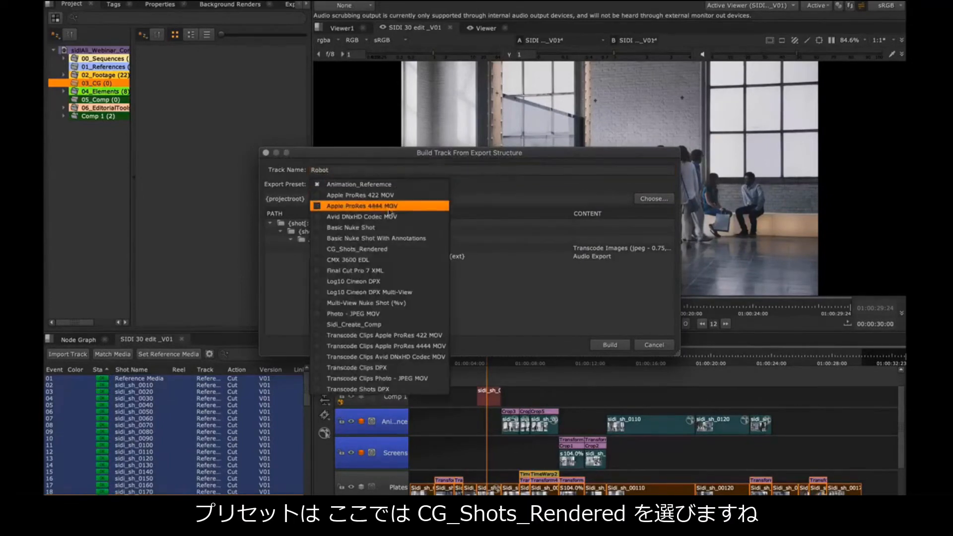
click(380, 249)
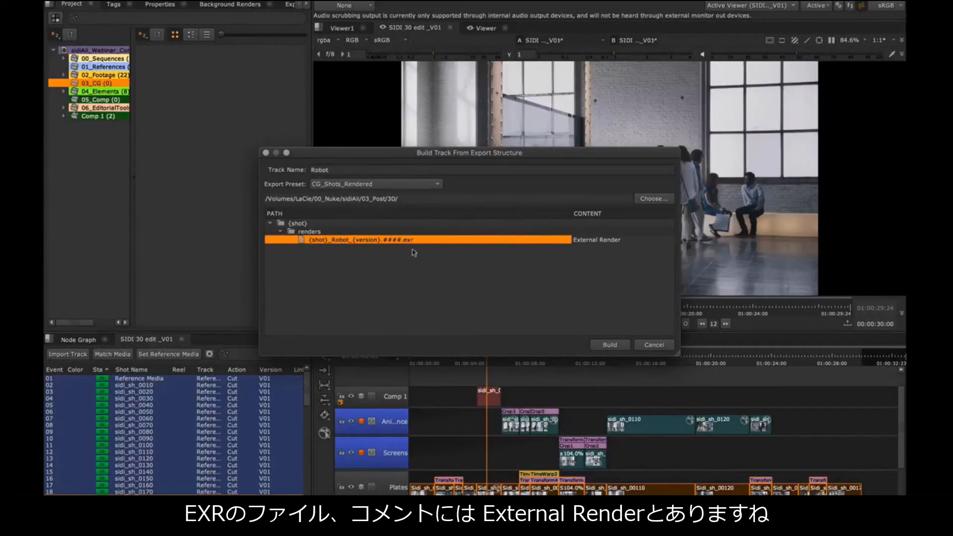
click(610, 345)
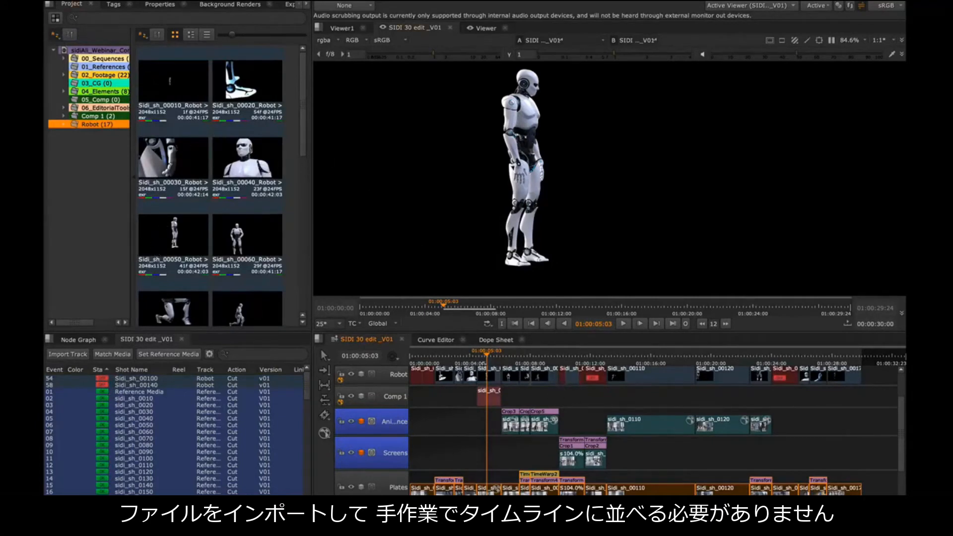
- Check which render passes the viewer offers for the robot render, and enable blending on the Robot track
scroll(580, 404, up, 1)
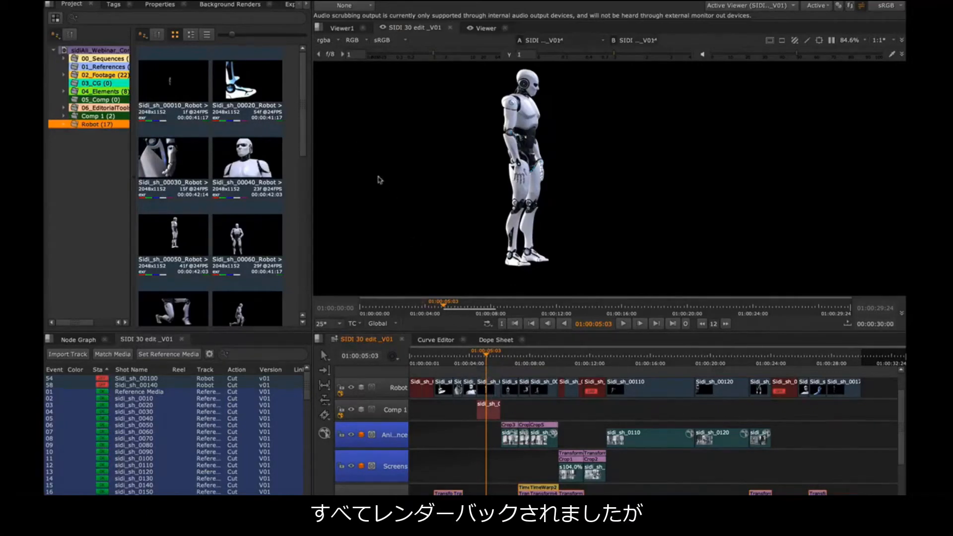
click(337, 40)
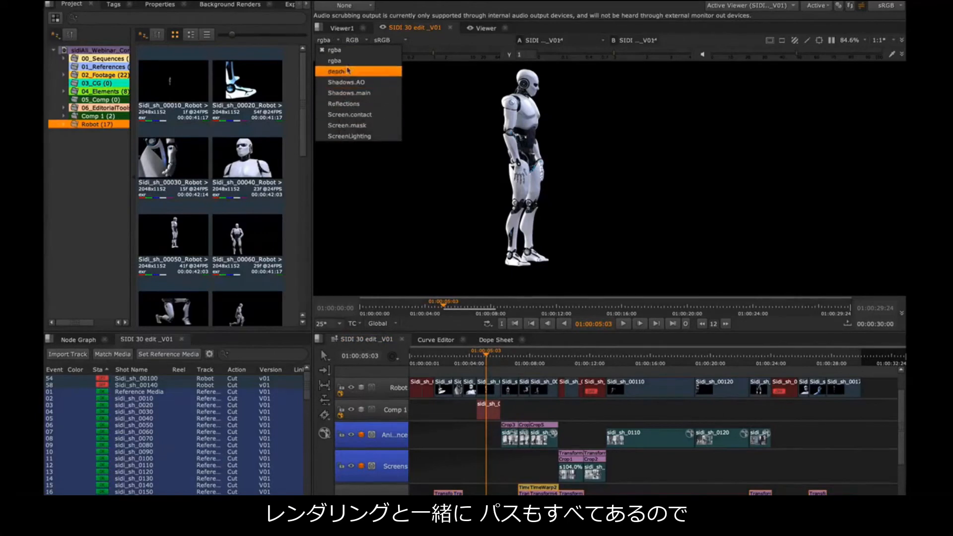
click(558, 415)
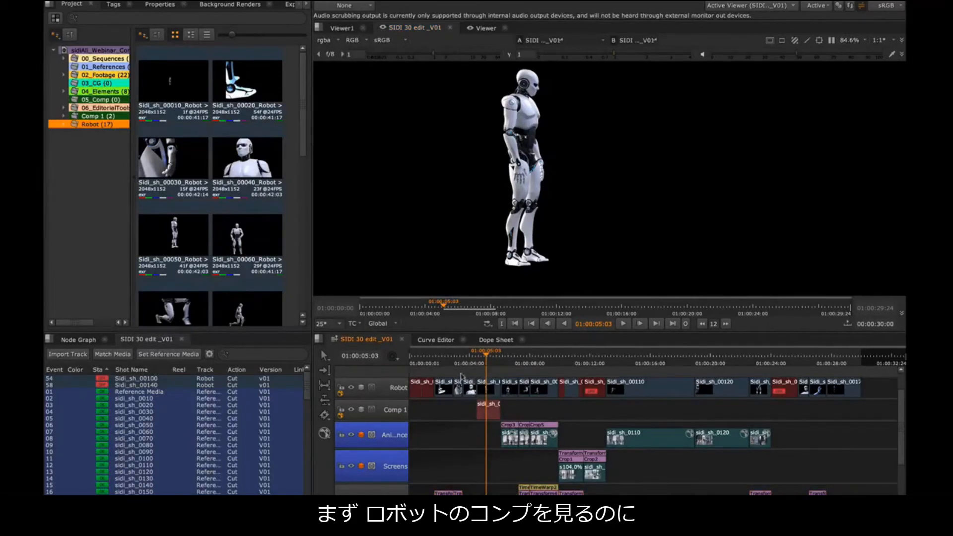
click(362, 388)
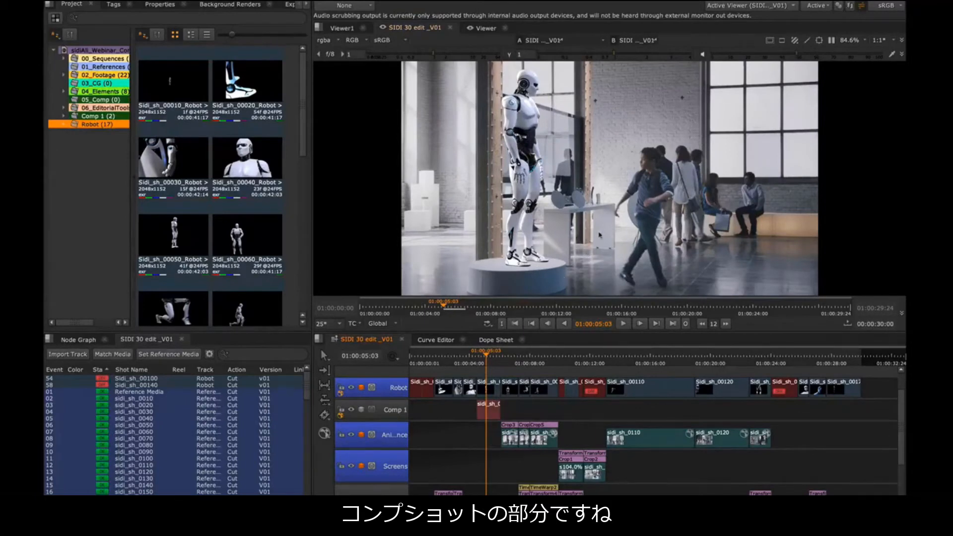
- Play shot sidi_sh_0050 in the timeline from about 01:00:04:21 to review the robot over the plate
scroll(476, 415, down, 1)
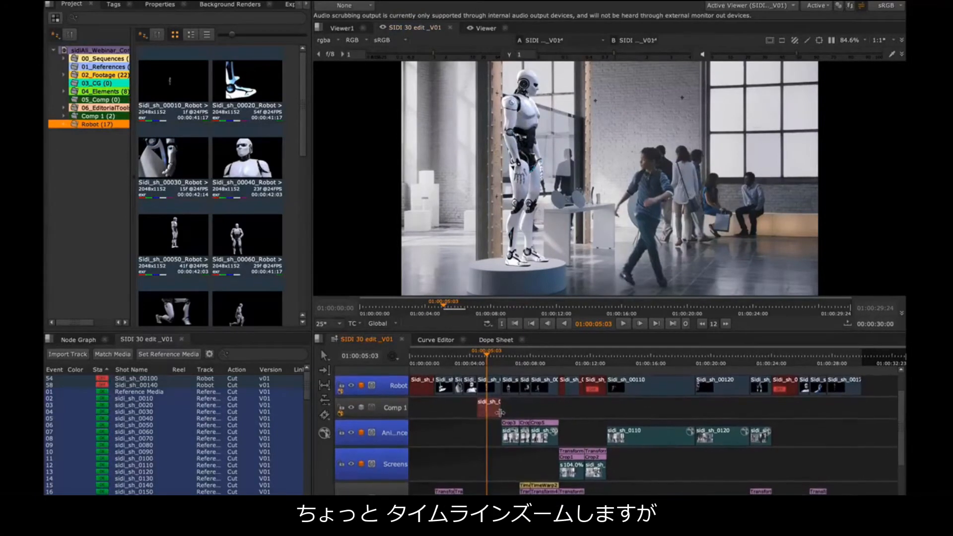
scroll(500, 413, up, 5)
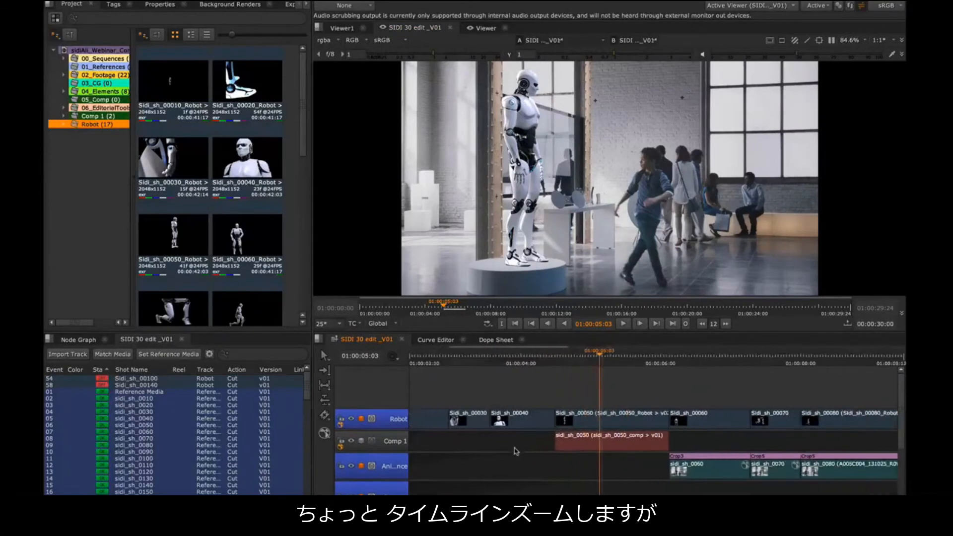
click(542, 357)
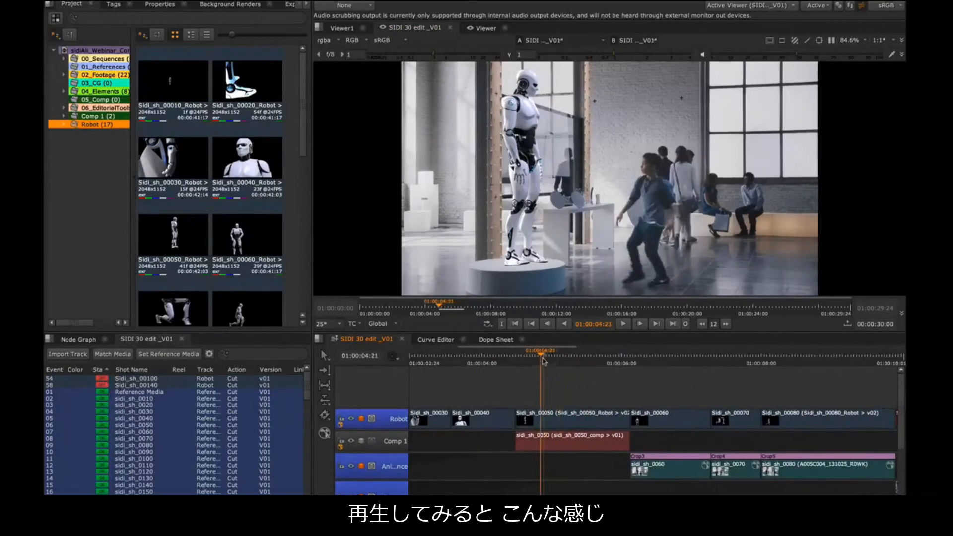
key(space)
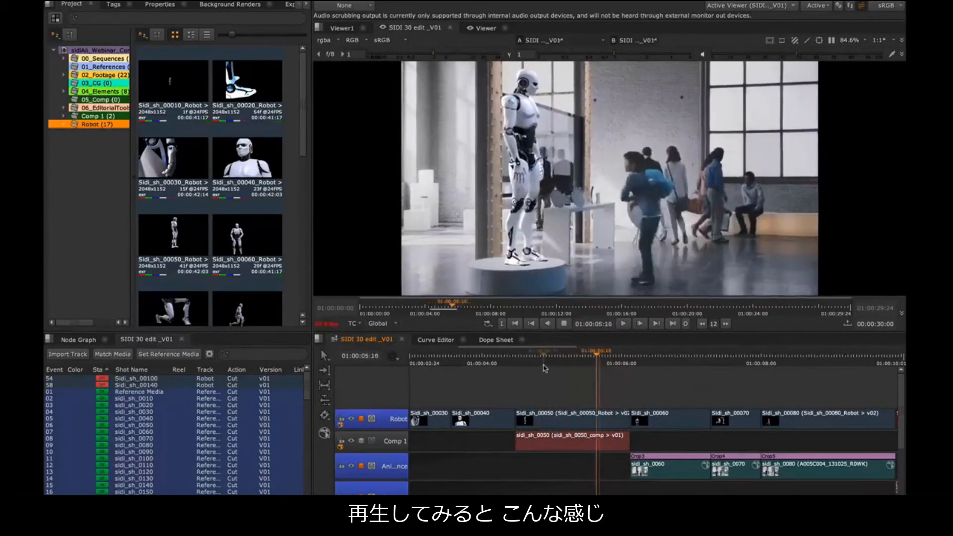
key(l)
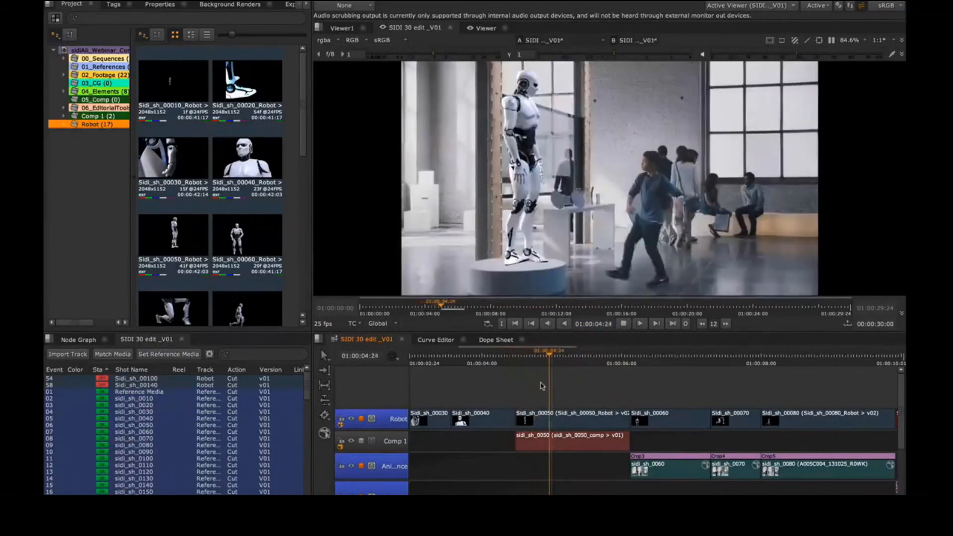
key(k)
- Go to the first shot on the Robot track, Sidi_sh_00010, and reveal its source clip in the project bin
drag(497, 403, 650, 394)
drag(531, 401, 588, 400)
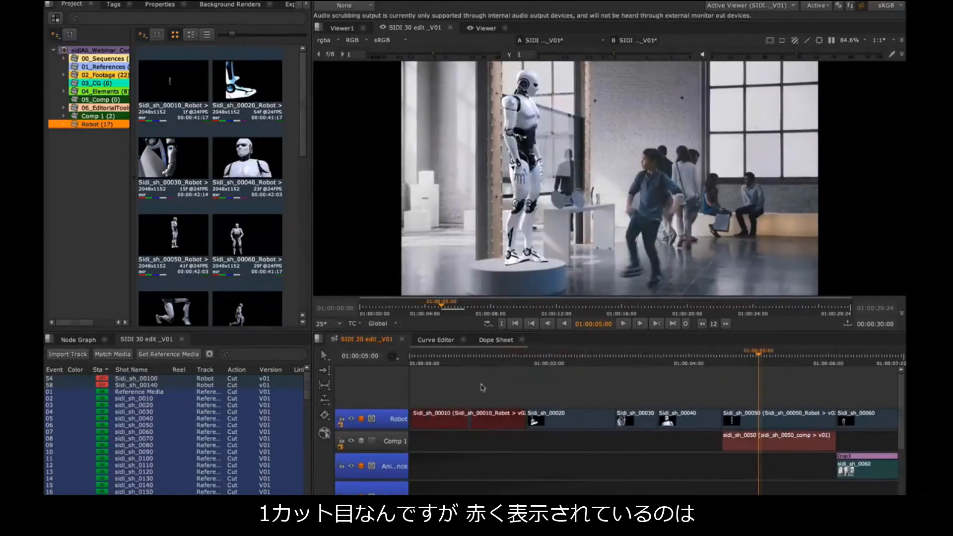
mouse_move(462, 356)
mouse_down()
mouse_move(411, 357)
mouse_move(469, 356)
mouse_up()
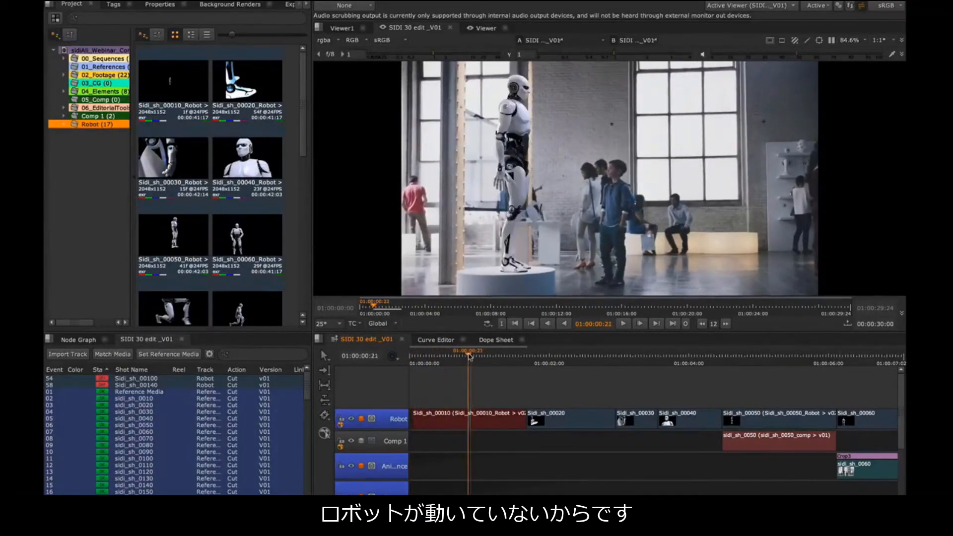
click(457, 420)
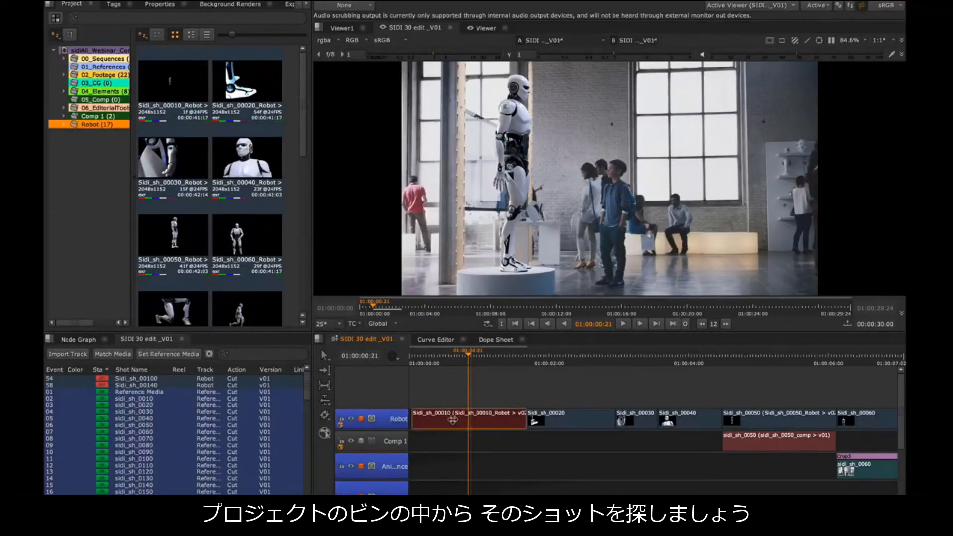
right_click(457, 420)
mouse_move(567, 228)
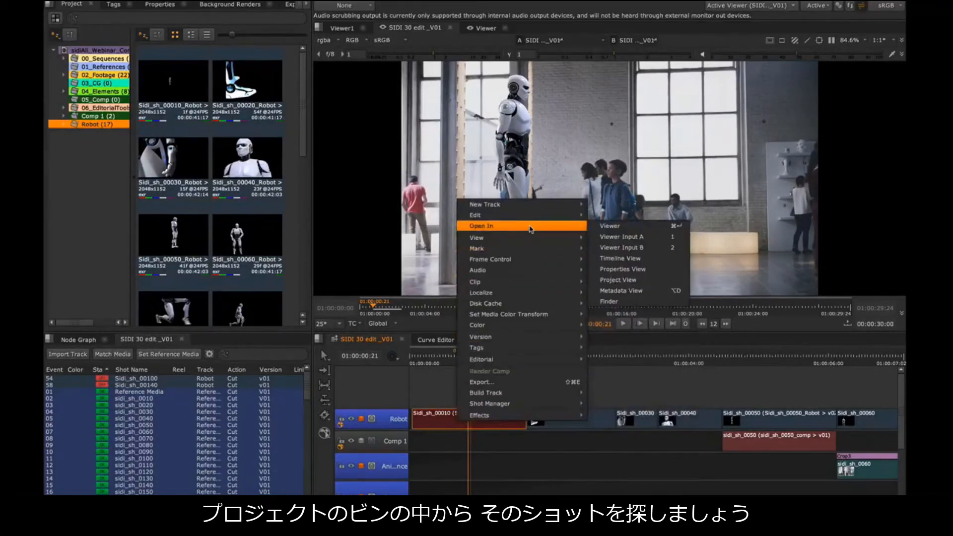
click(631, 281)
click(181, 95)
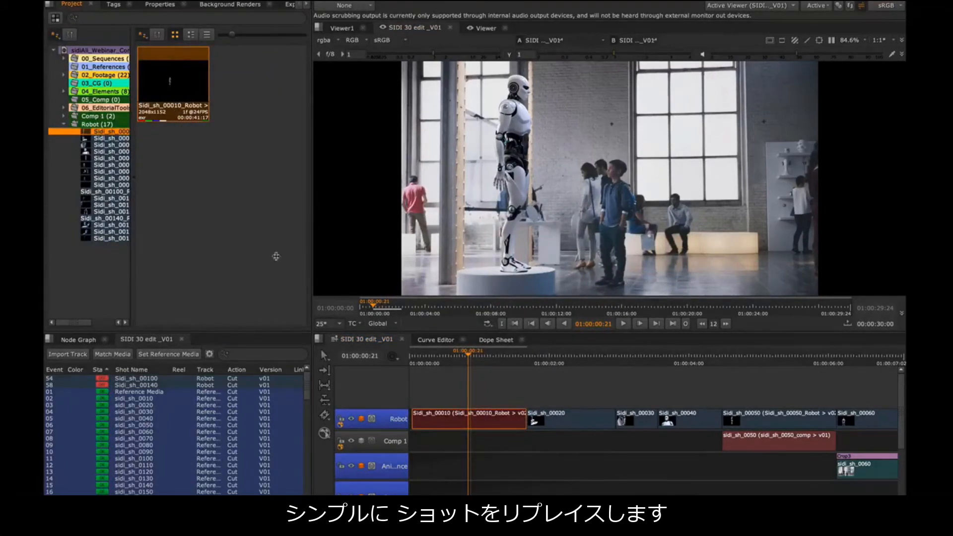
- Replace the first Robot clip by deleting it and inserting Sidi_sh_00010_Robot from the bin at 01:00:00:01, maintaining the frame count
key(Delete)
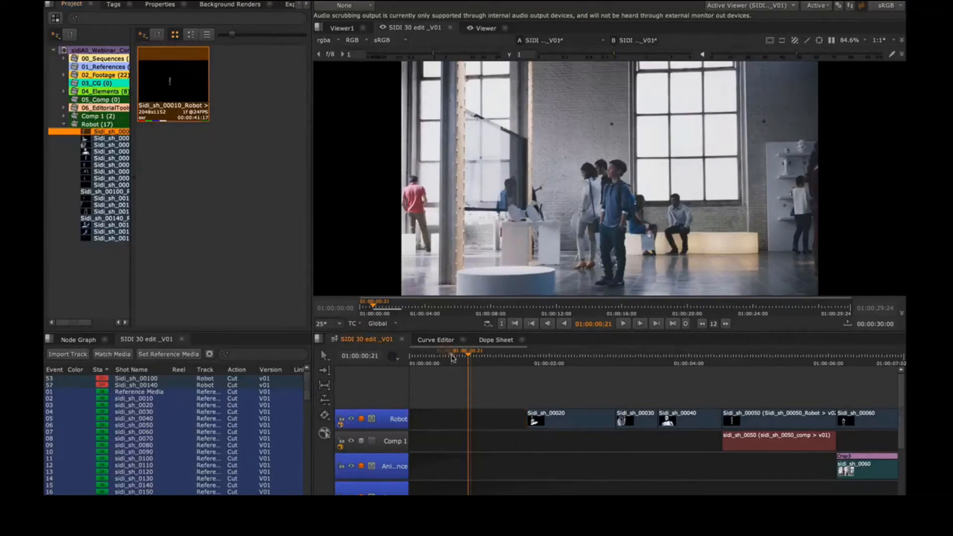
drag(453, 357, 429, 357)
key(Home)
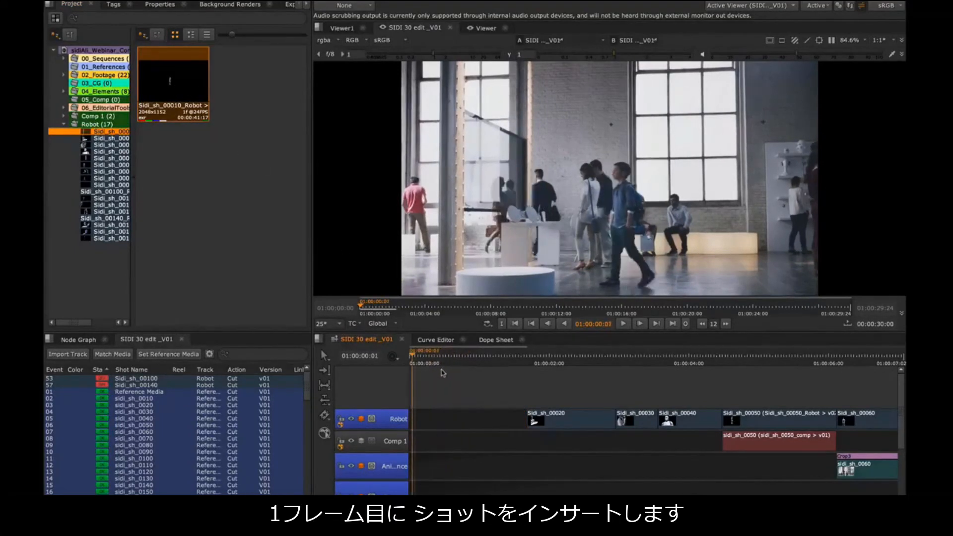
drag(170, 81, 422, 422)
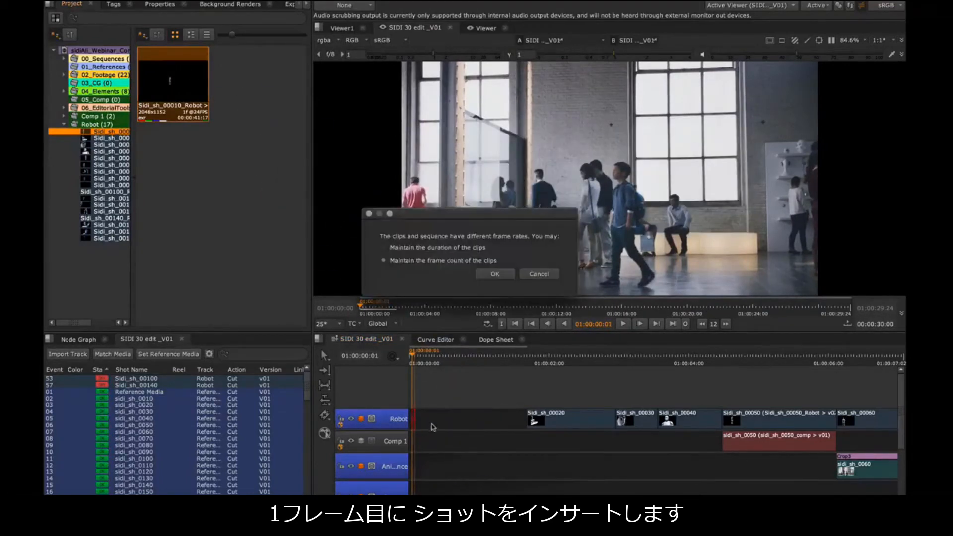
click(496, 276)
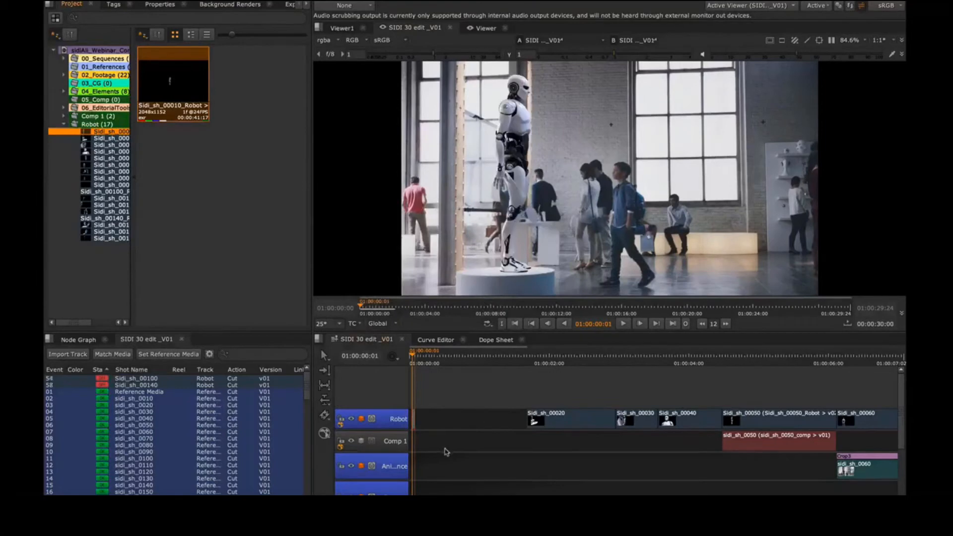
- Stretch the one-frame Sidi_sh_00010_Robot clip on the Robot track until it meets the start of Sidi_sh_00020
scroll(468, 419, up, 5)
drag(468, 419, 668, 409)
scroll(534, 419, up, 2)
drag(440, 417, 541, 417)
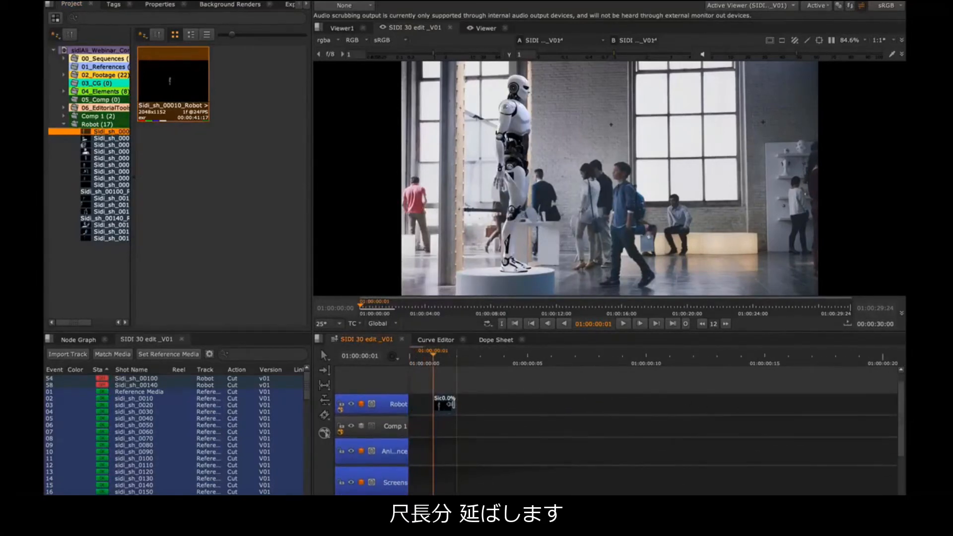
drag(453, 404, 859, 402)
scroll(716, 394, down, 4)
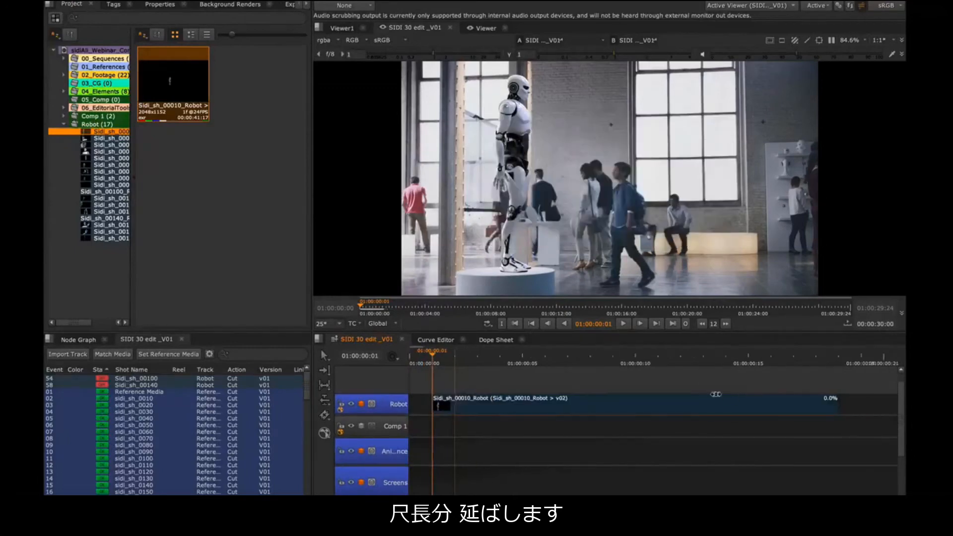
scroll(676, 392, down, 2)
drag(556, 404, 735, 404)
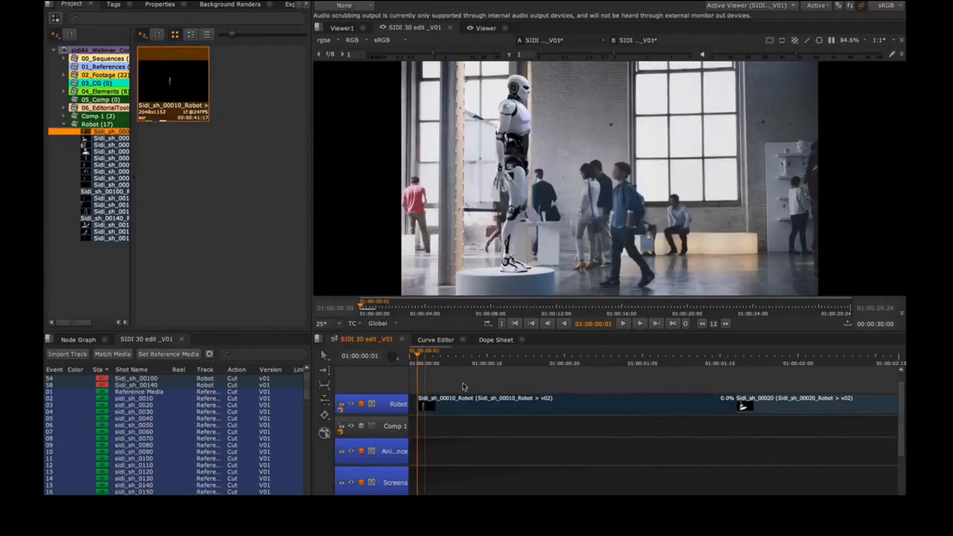
- Scrub through the extended Sidi_sh_00010 clip to check the still robot, and go to Sidi_sh_00090 at 01:00:10:07
drag(424, 365, 719, 357)
scroll(603, 391, down, 3)
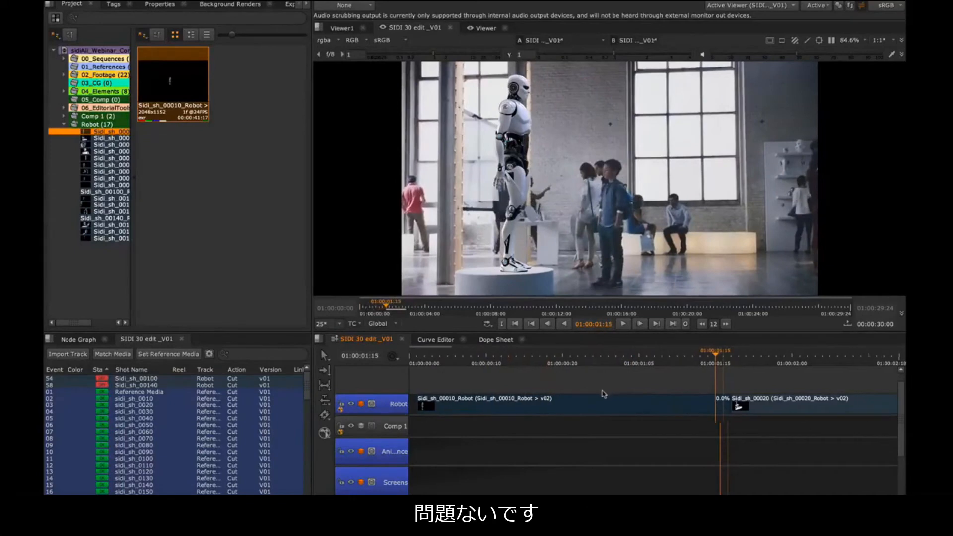
scroll(617, 383, down, 8)
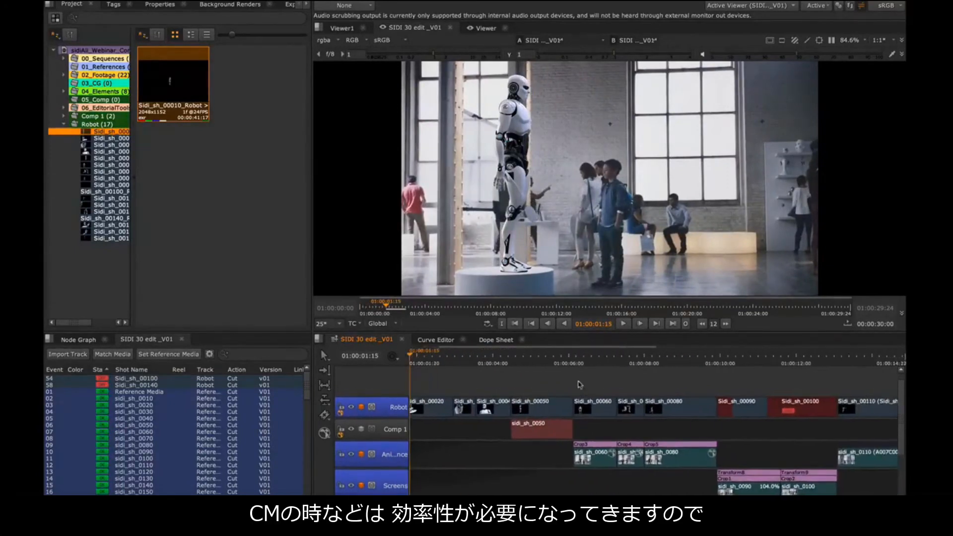
scroll(587, 388, down, 2)
drag(587, 388, 500, 389)
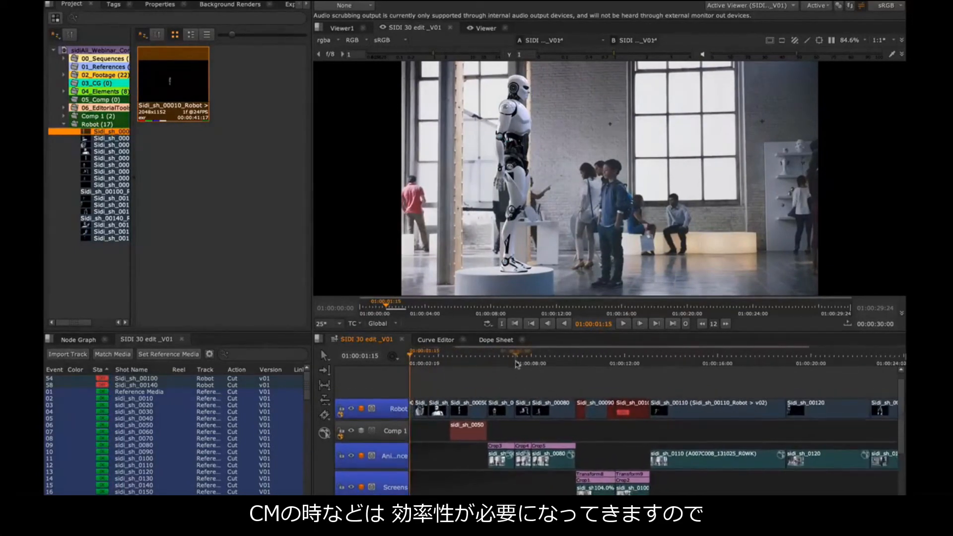
drag(527, 356, 586, 357)
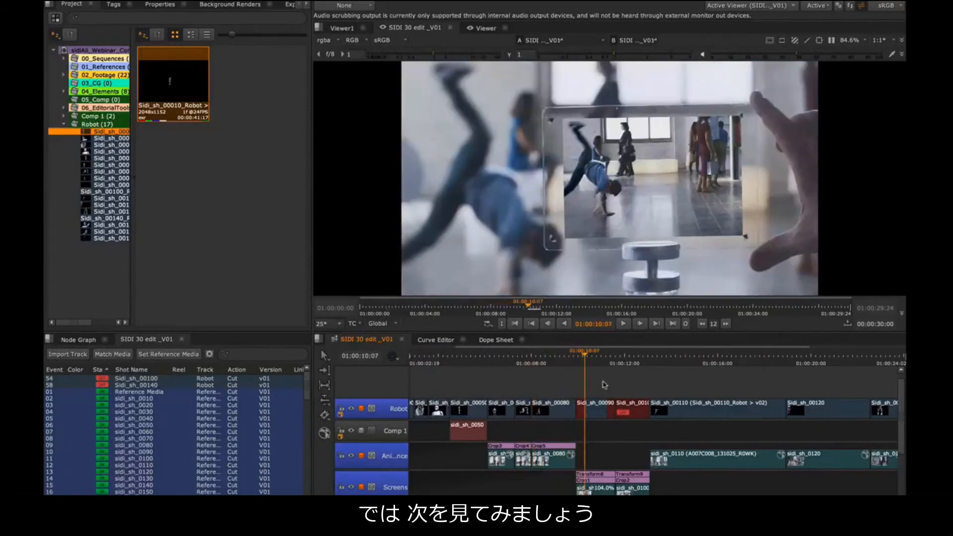
- Copy the Transform8 soft effect from sidi_sh_0090 on the Screens track onto the Robot track's Sidi_sh_00090 clip
scroll(604, 385, up, 3)
scroll(518, 384, up, 3)
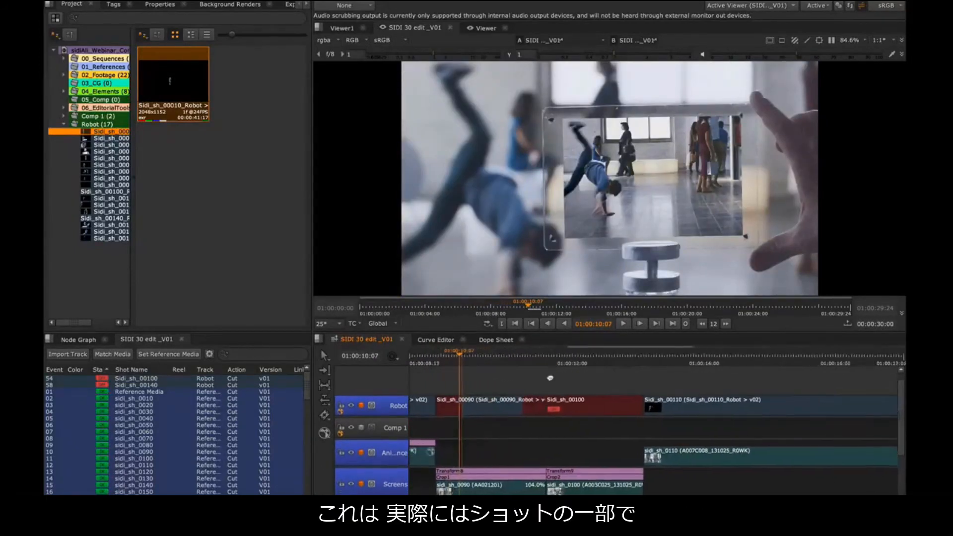
drag(509, 359, 563, 361)
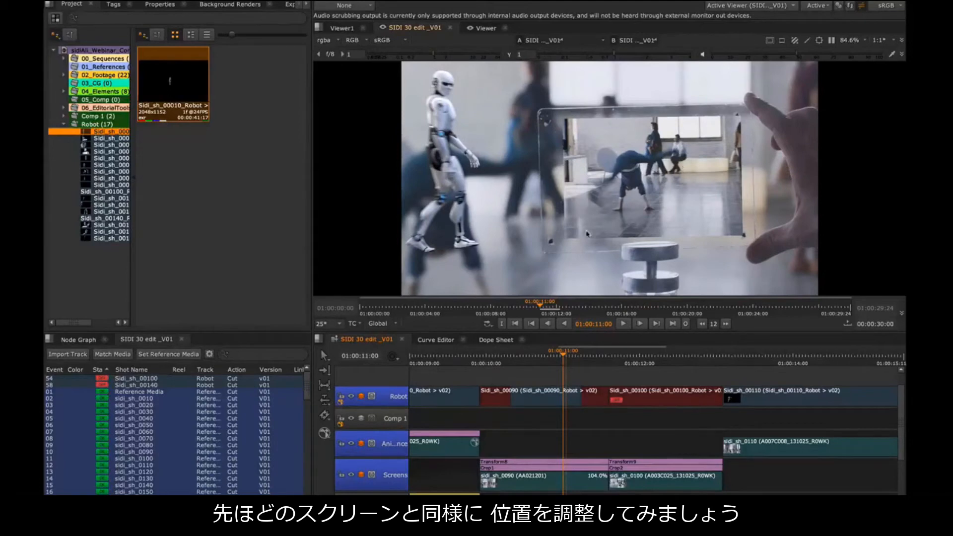
click(533, 462)
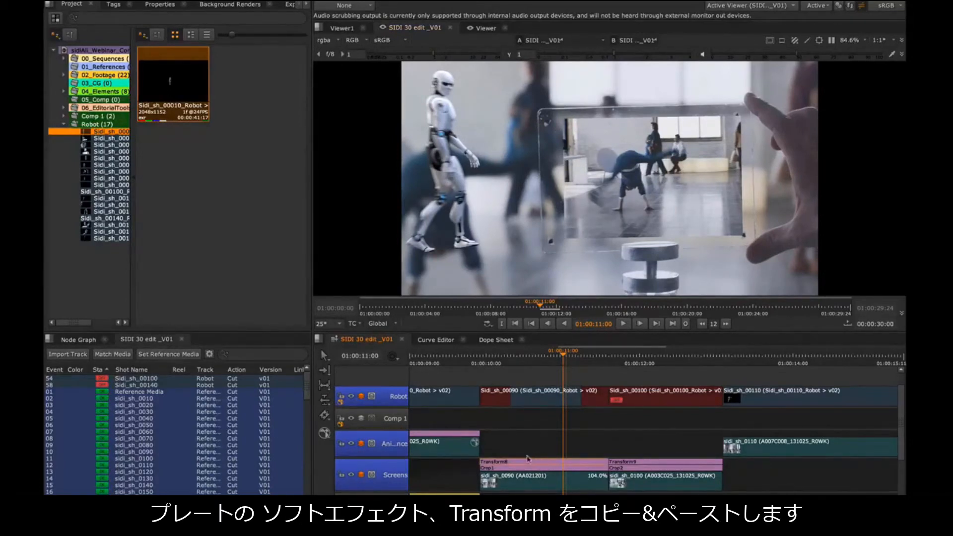
click(540, 403)
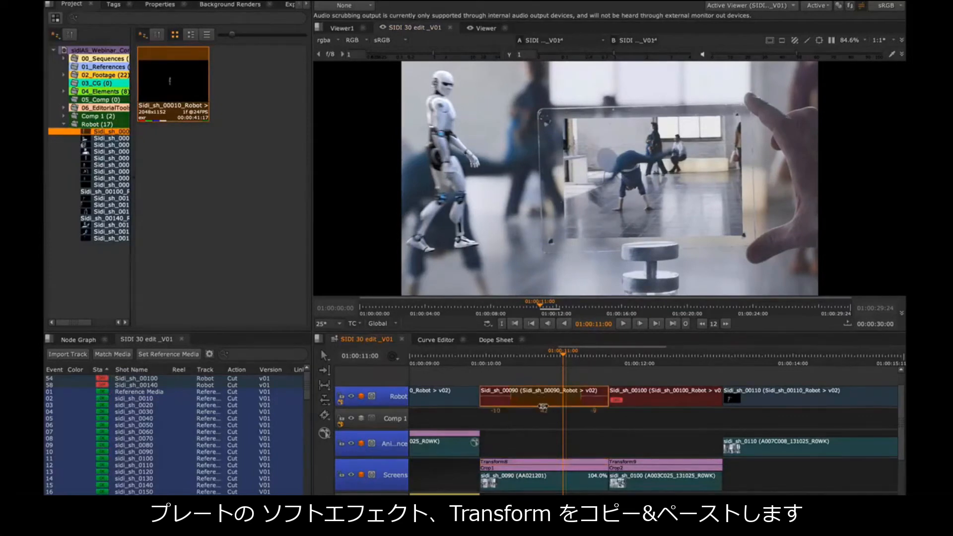
key(ctrl+v)
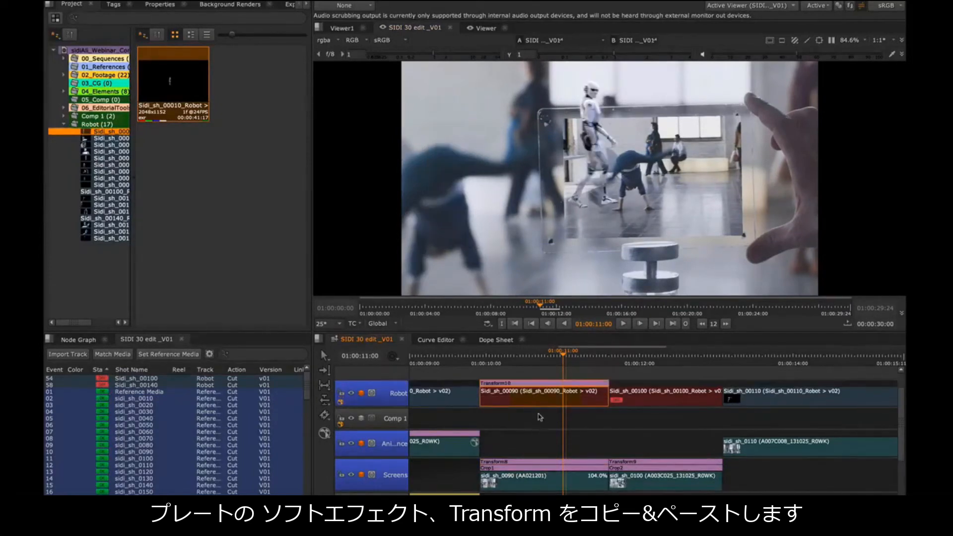
- Scrub back to 01:00:10:20 and copy the Crop1 soft effect from sidi_sh_0090 on the Screens track onto the Robot track's Sidi_sh_00090 clip
mouse_move(565, 359)
mouse_down()
mouse_move(519, 358)
mouse_move(557, 366)
mouse_move(536, 365)
mouse_move(556, 366)
mouse_move(547, 365)
mouse_up()
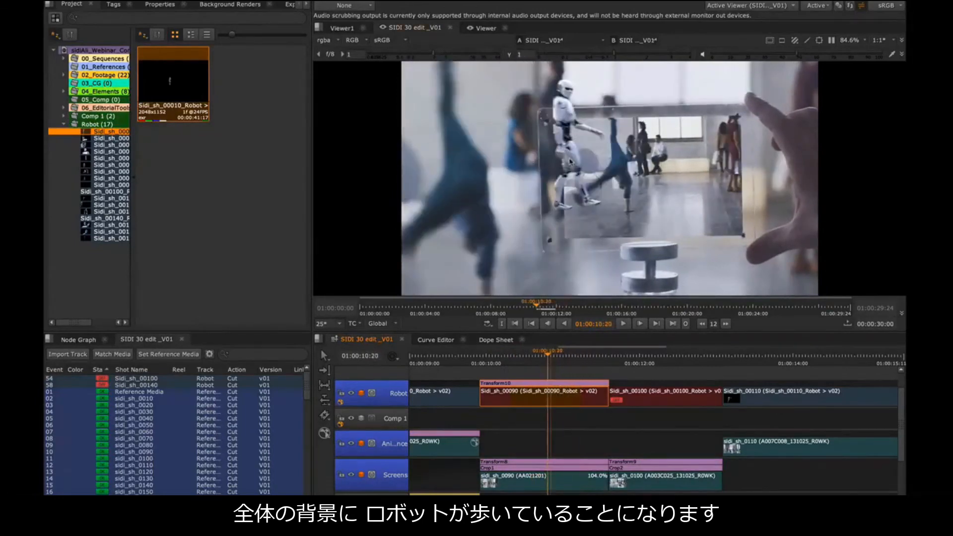
click(526, 468)
click(525, 447)
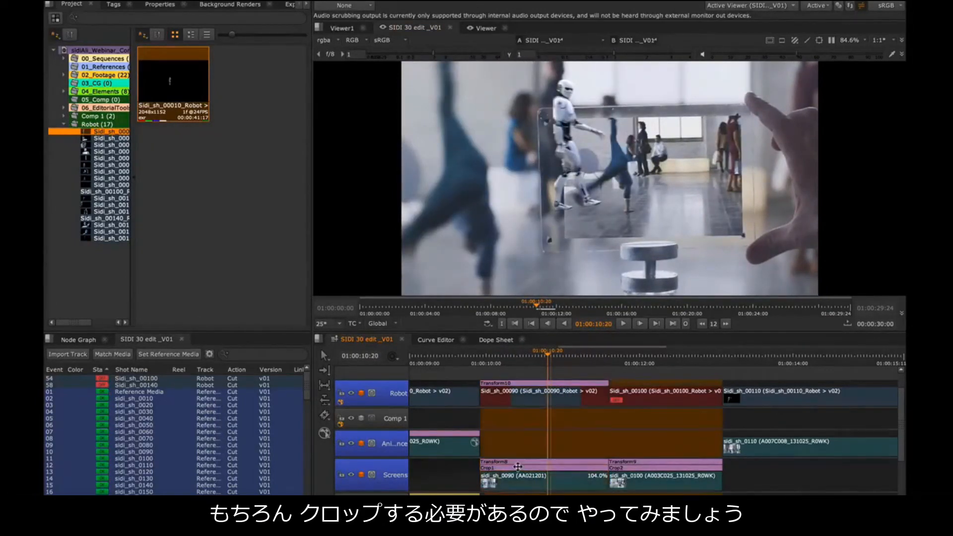
click(518, 467)
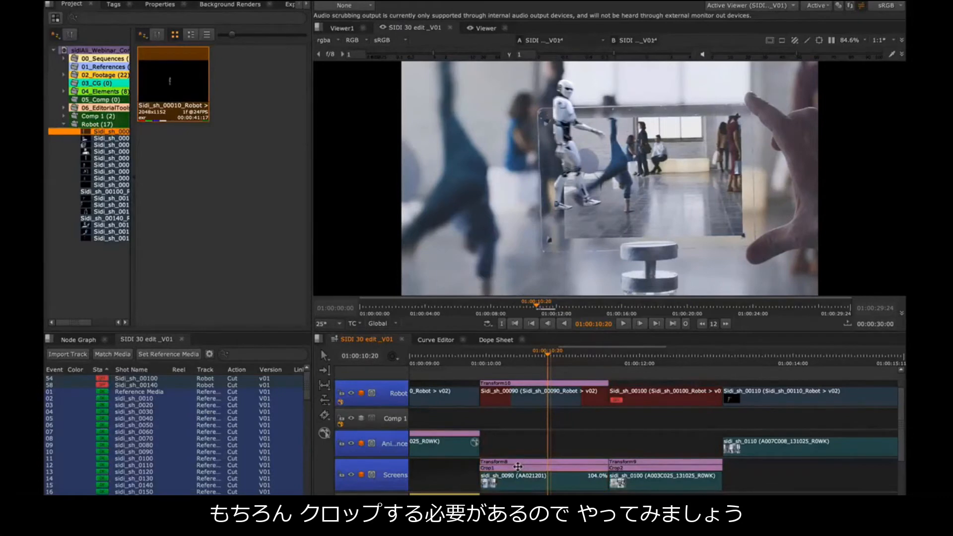
click(530, 398)
key(ctrl+v)
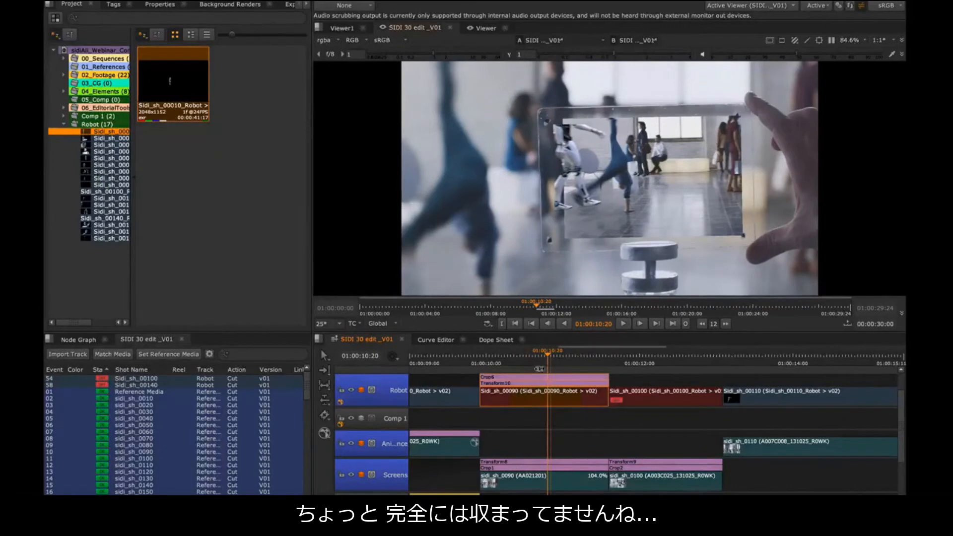
- Reorder the soft effects on the Robot track's Sidi_sh_00090 clip so that Crop6 sits below Transform10
click(503, 371)
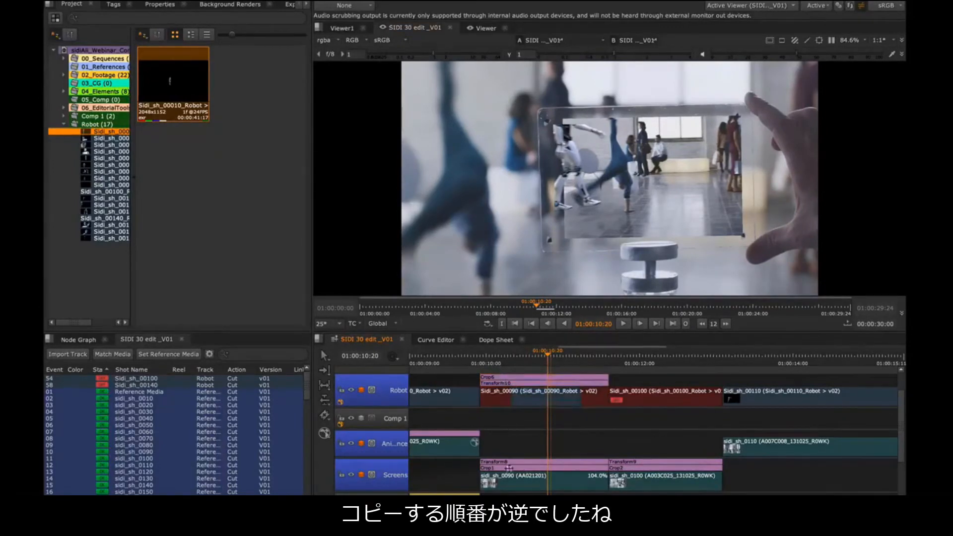
double_click(512, 376)
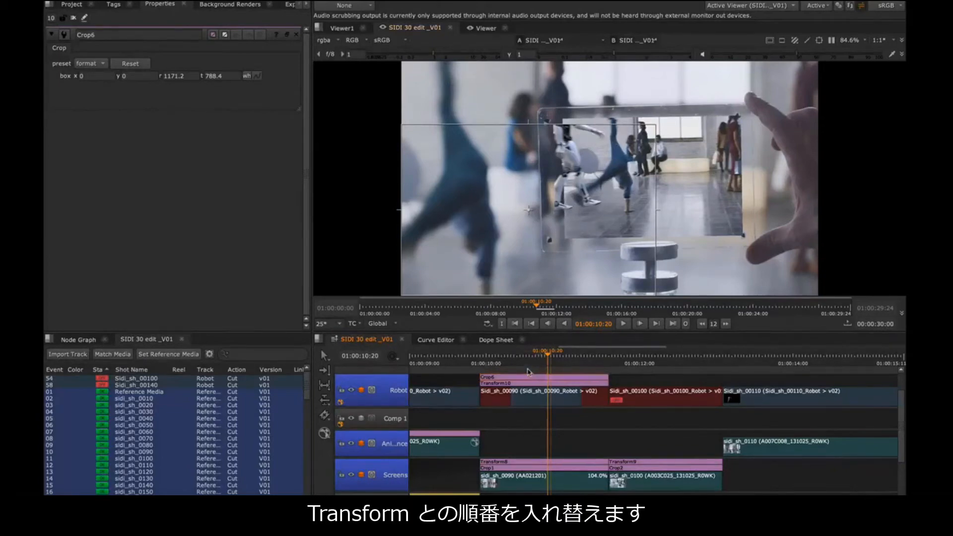
drag(526, 382, 527, 379)
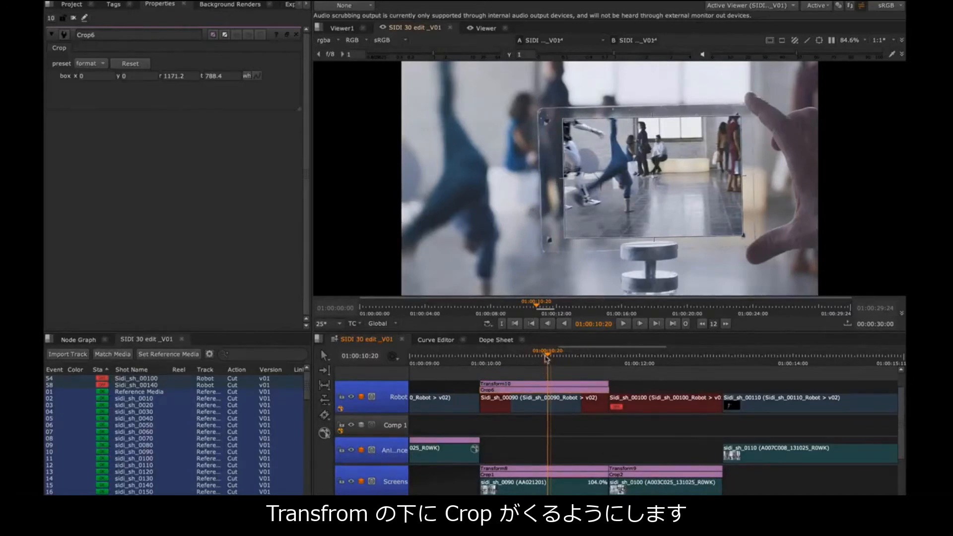
- At 01:00:11:10, slip the Robot track's Sidi_sh_00090 clip to bring the robot into view, and trim the unneeded frames off its start
drag(547, 355, 593, 355)
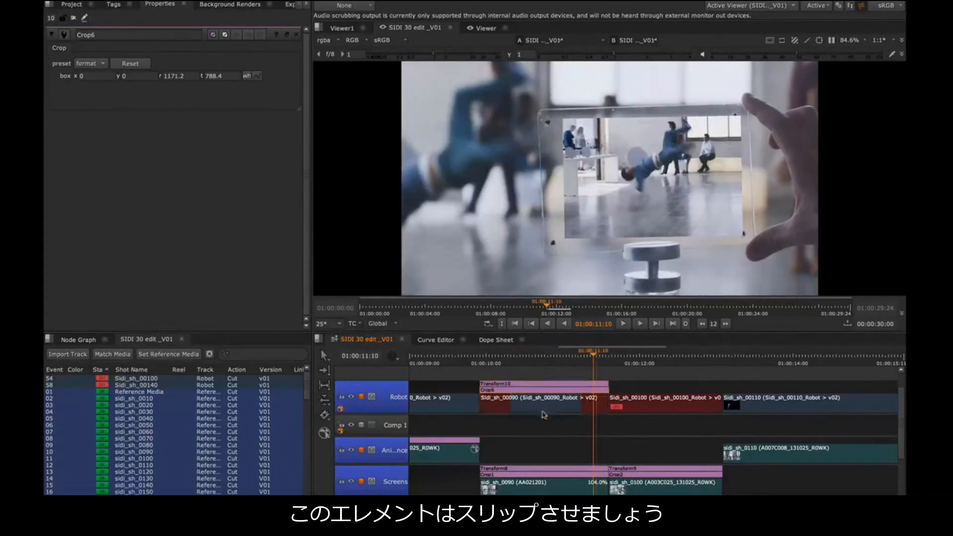
drag(545, 415, 565, 415)
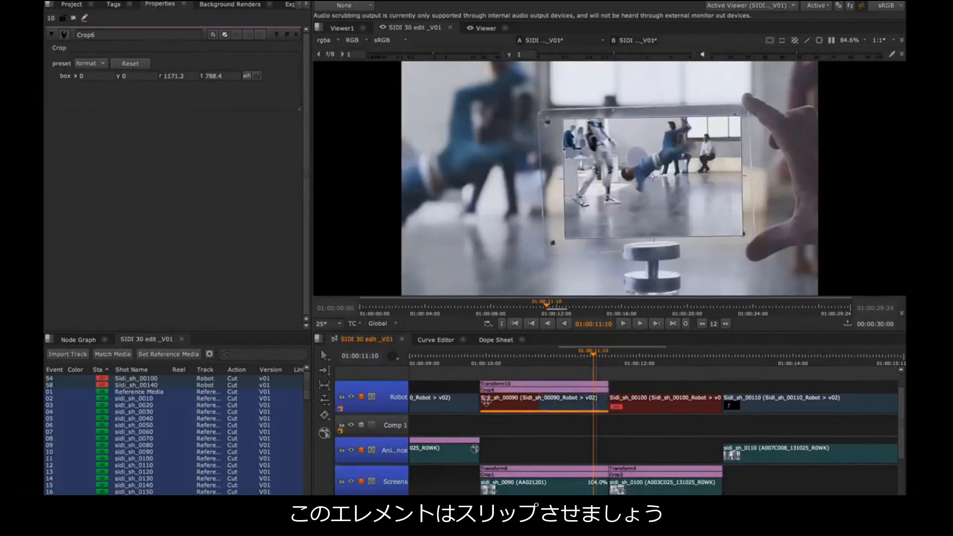
drag(486, 404, 538, 401)
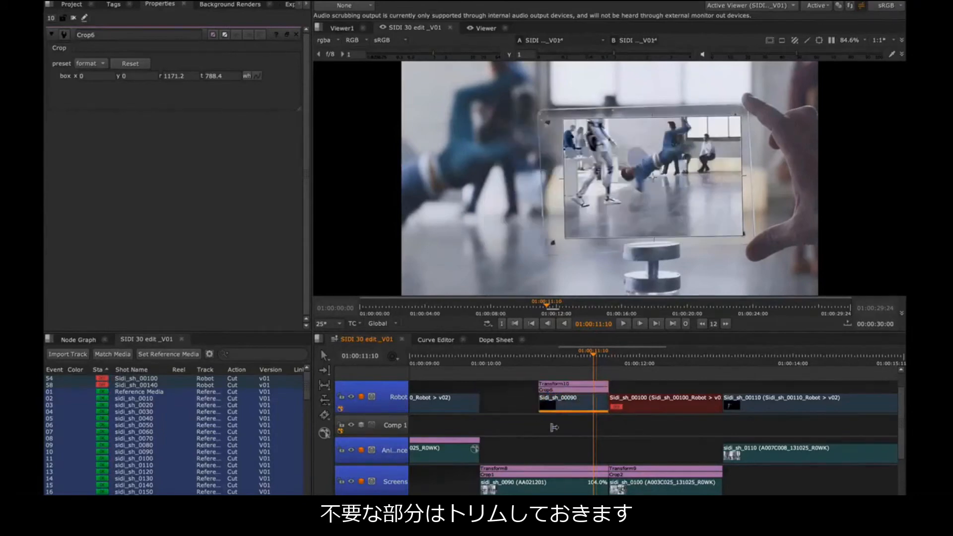
- Go to 01:00:12:05 and delete the Sidi_sh_00100 clip from the Robot track
drag(593, 356, 621, 401)
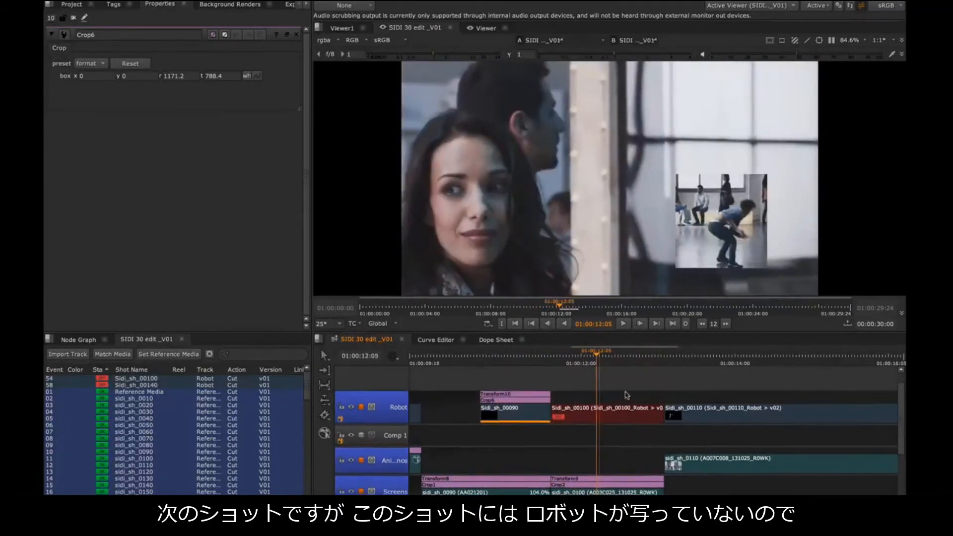
click(618, 412)
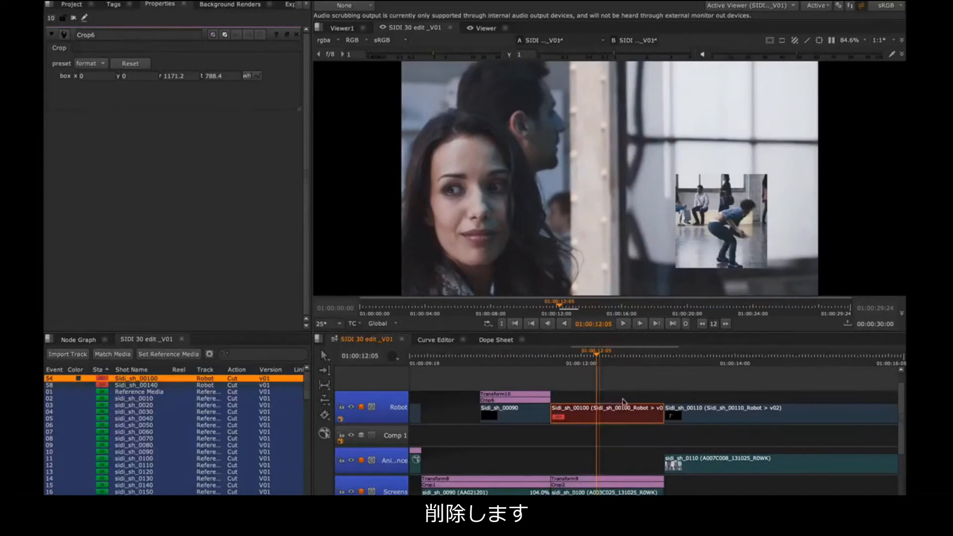
key(Delete)
- Go to 01:00:24:17 and delete the Sidi_sh_00140 clip from the Robot track
drag(615, 394, 354, 396)
scroll(617, 398, down, 5)
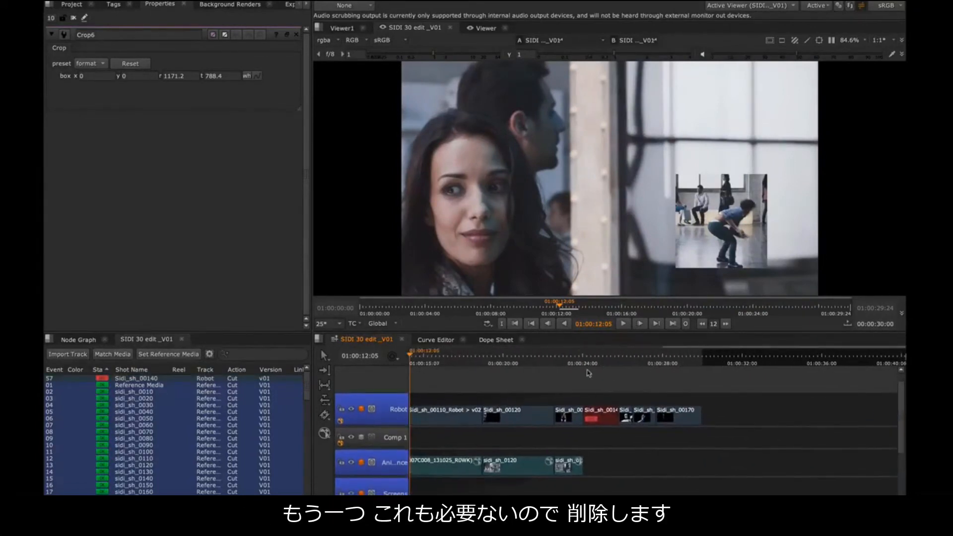
click(600, 357)
click(594, 357)
scroll(596, 391, up, 2)
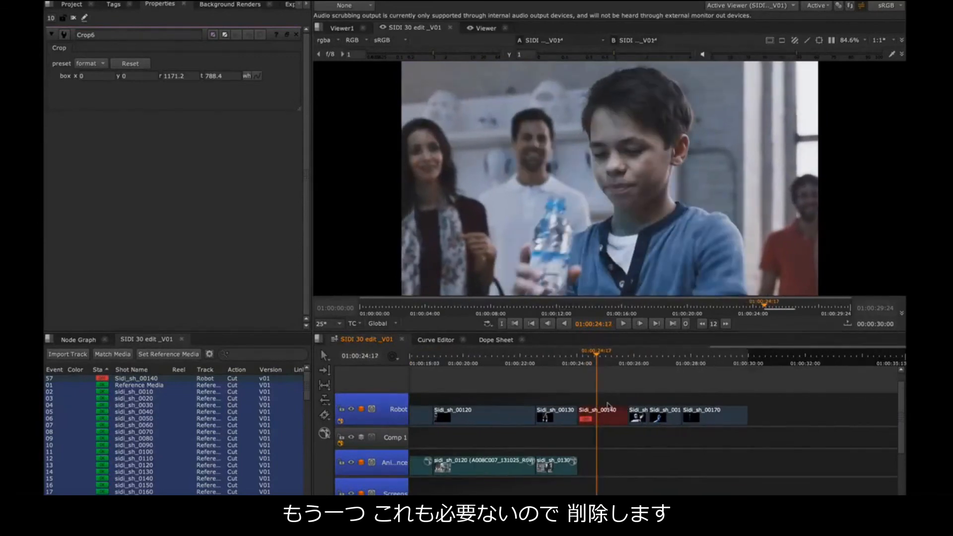
click(608, 411)
key(Delete)
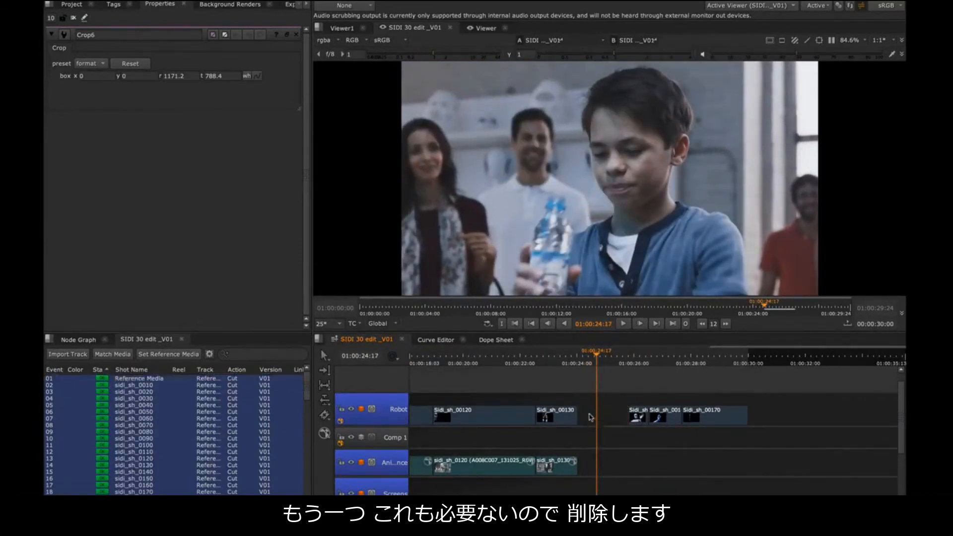
- Scrub through the edit to Sidi_sh_00110 and play it from 01:00:13:21 to compare the robot with the animation reference
scroll(598, 409, down, 5)
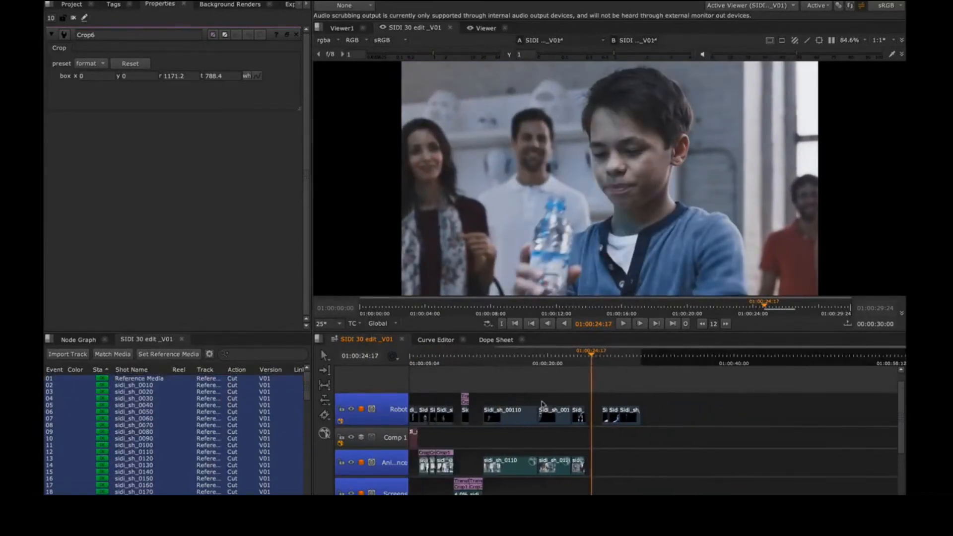
drag(525, 401, 583, 388)
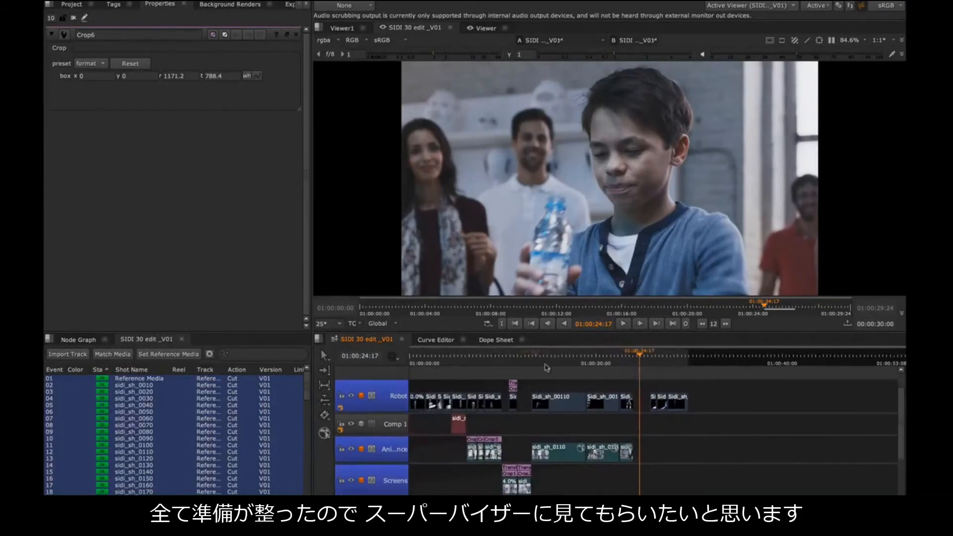
click(498, 356)
drag(488, 364, 539, 362)
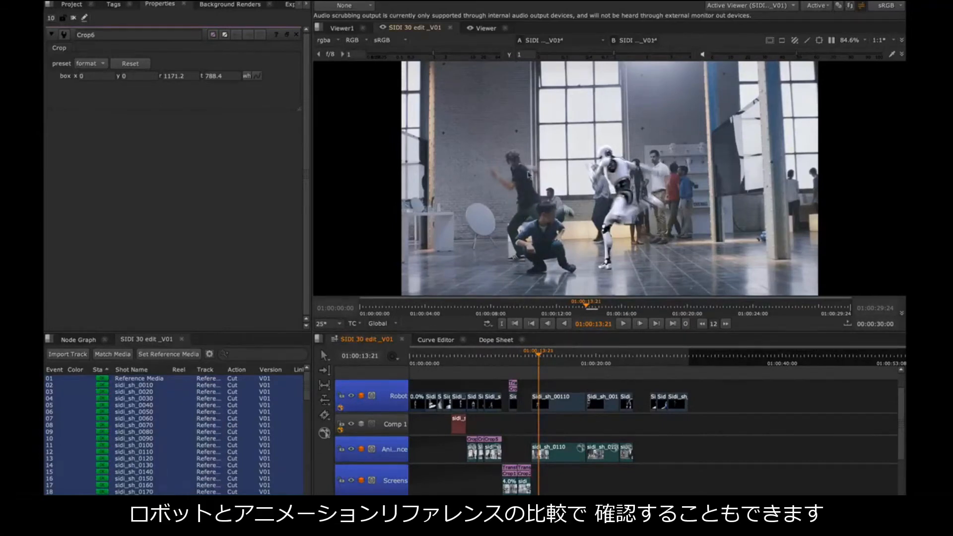
click(538, 356)
key(space)
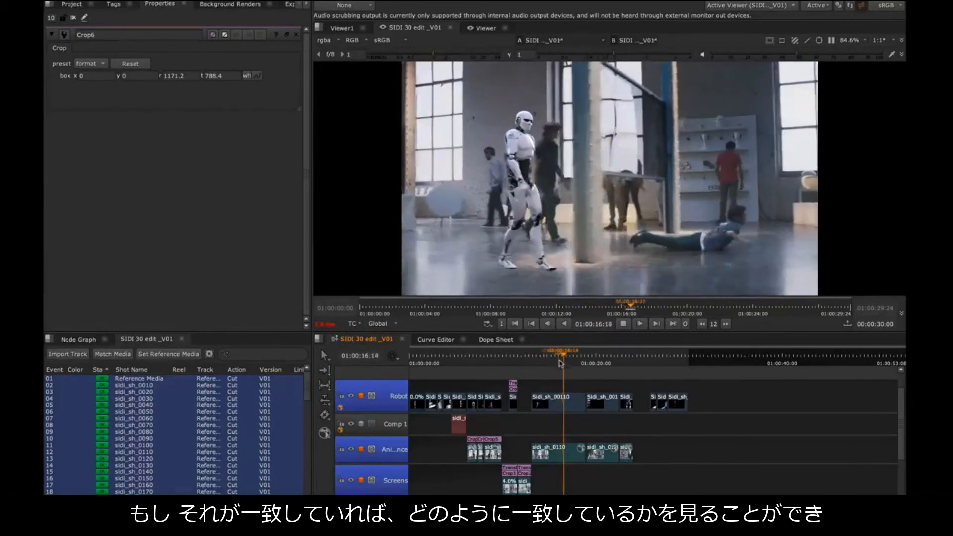
key(space)
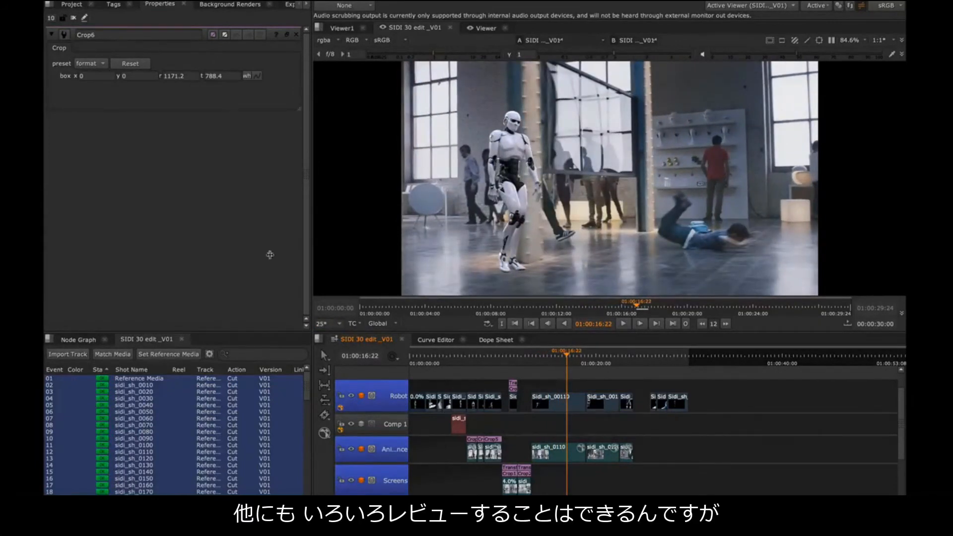
- Select the Review bin under 00_Sequences and import the shots from a spreadsheet with Shot Manager as a review sequence
click(70, 5)
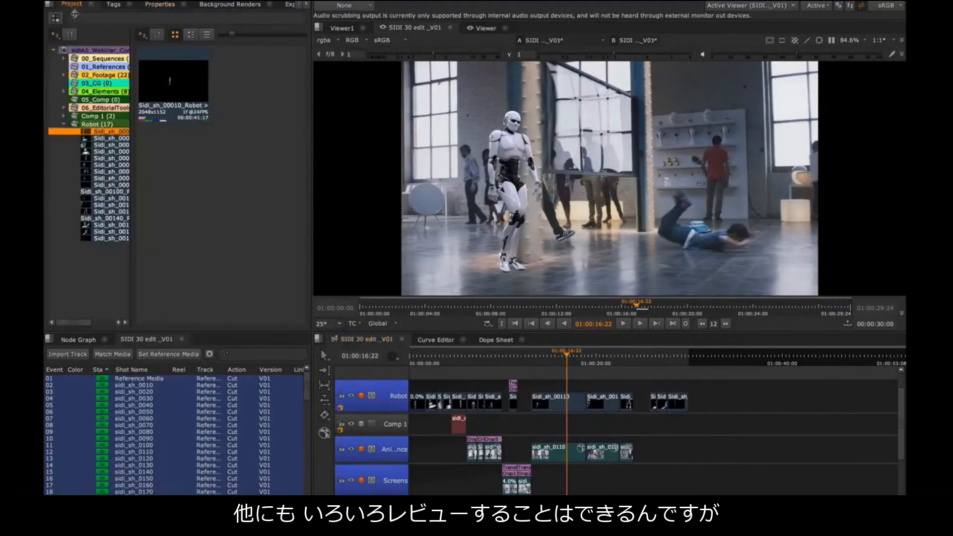
click(63, 57)
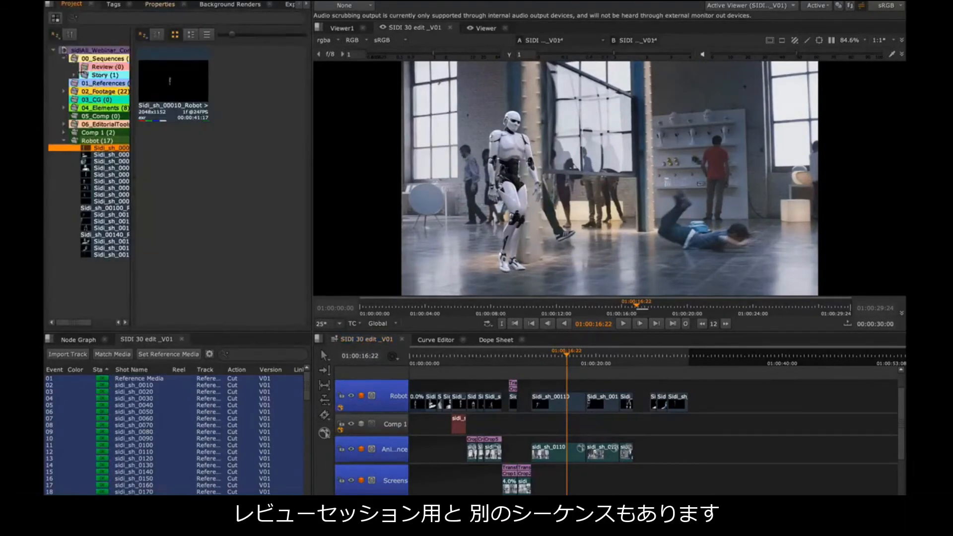
click(93, 66)
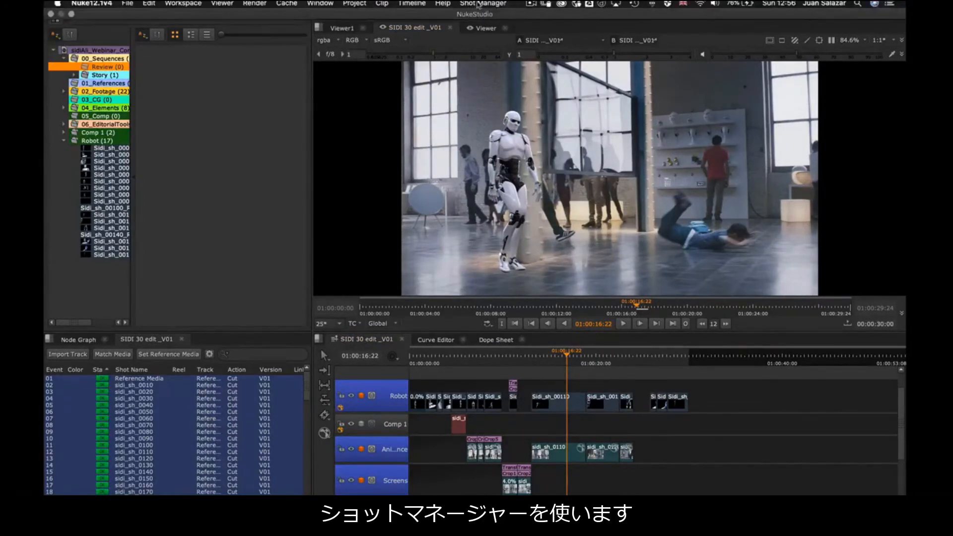
click(479, 4)
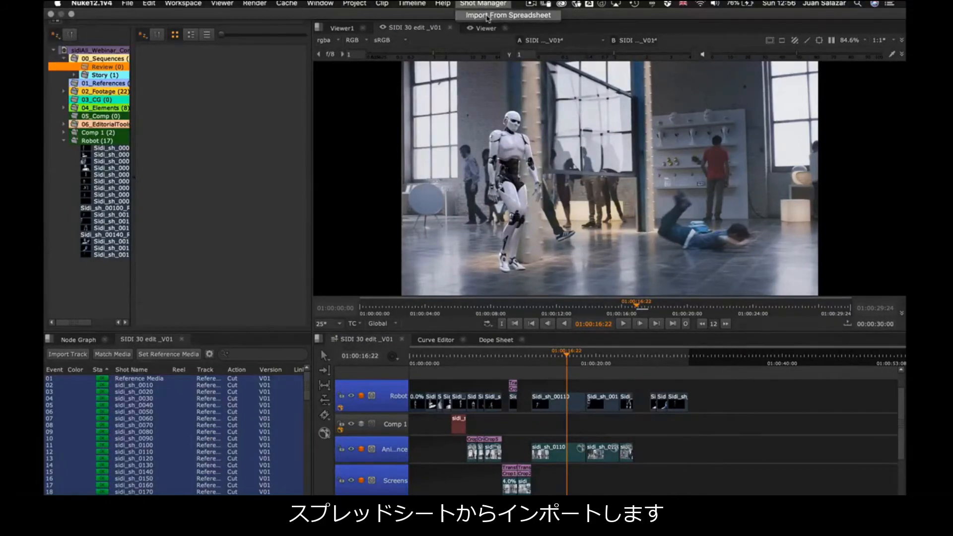
click(487, 17)
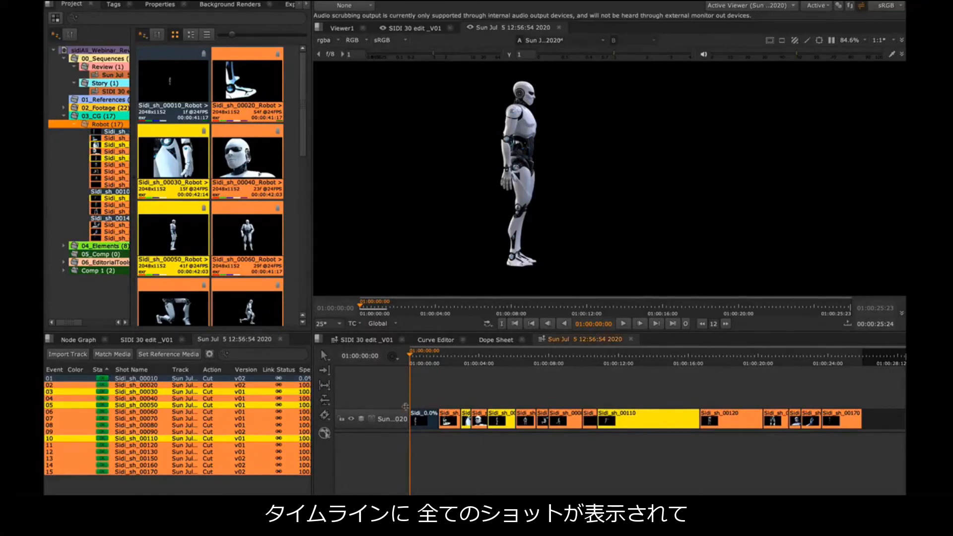
drag(420, 393, 786, 409)
drag(843, 421, 843, 422)
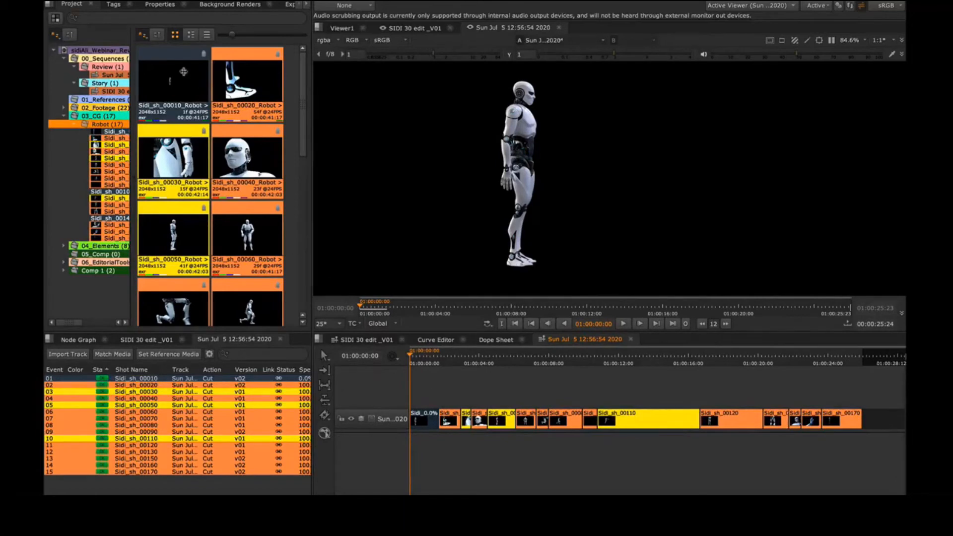
- Filter the review sequence's shot list by the In Progress status tag and jump to Sidi_sh_00030 in the timeline
click(114, 5)
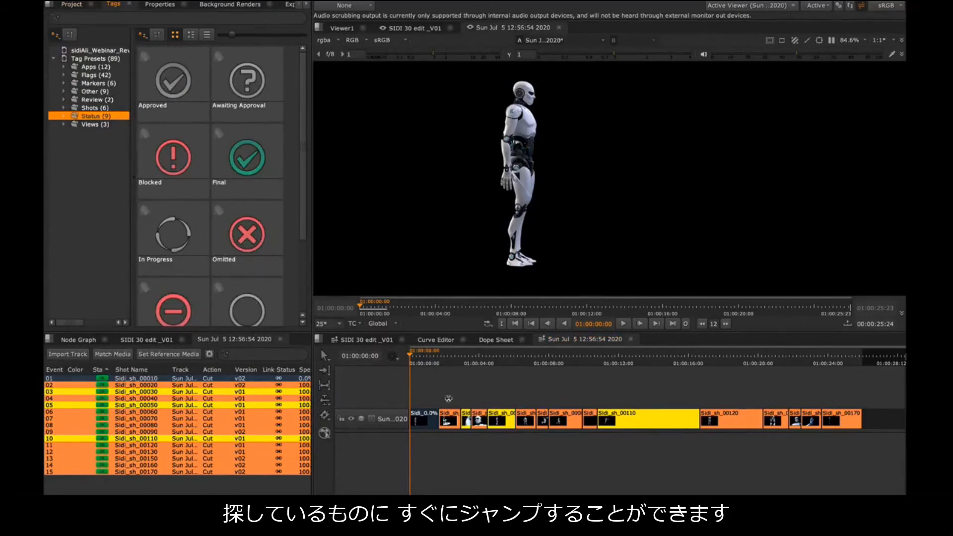
mouse_move(448, 402)
mouse_down()
mouse_move(433, 418)
mouse_move(447, 418)
mouse_move(440, 405)
mouse_move(450, 404)
mouse_up()
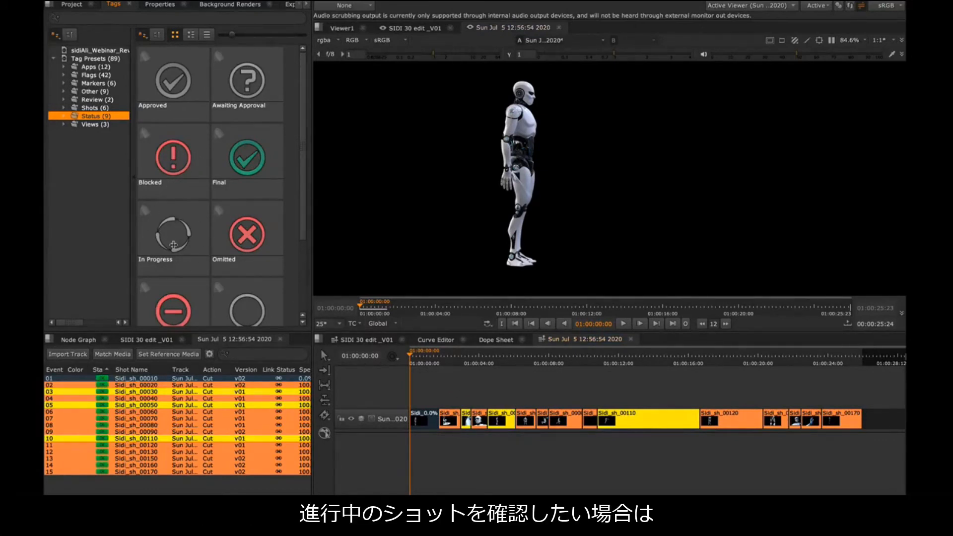
drag(173, 244, 243, 356)
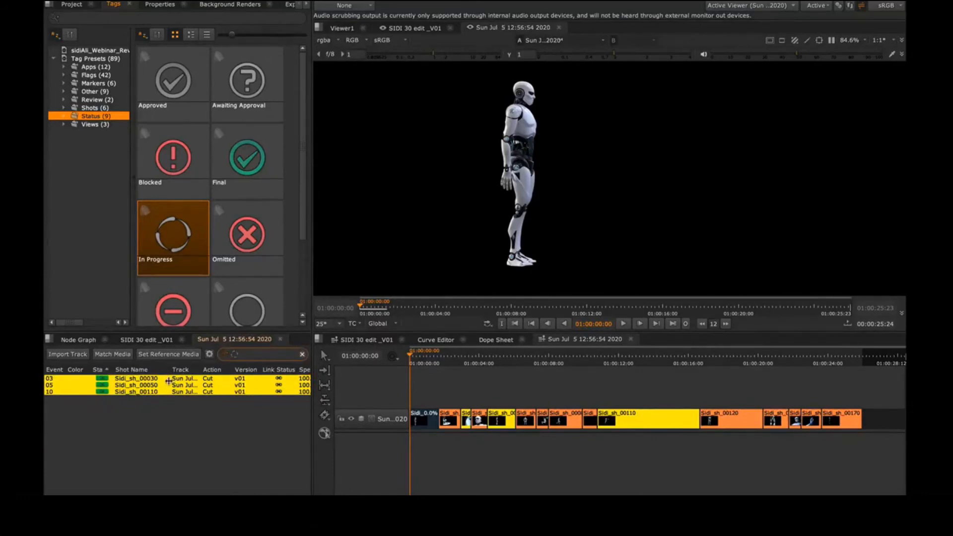
alt+click(165, 378)
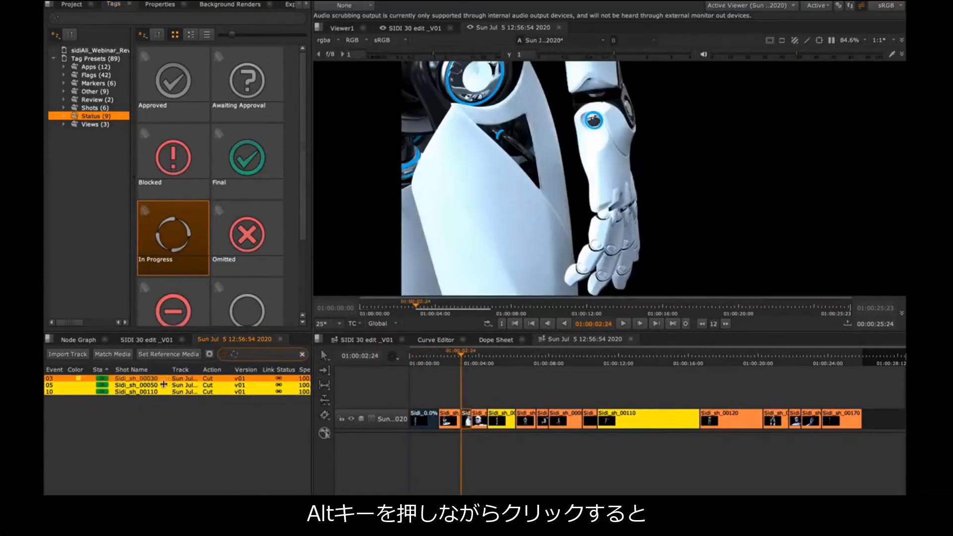
- Jump to Sidi_sh_00050 and Sidi_sh_00110 from the filtered shot list, and clear the status filter to return to the project bins
alt+click(168, 385)
alt+click(168, 392)
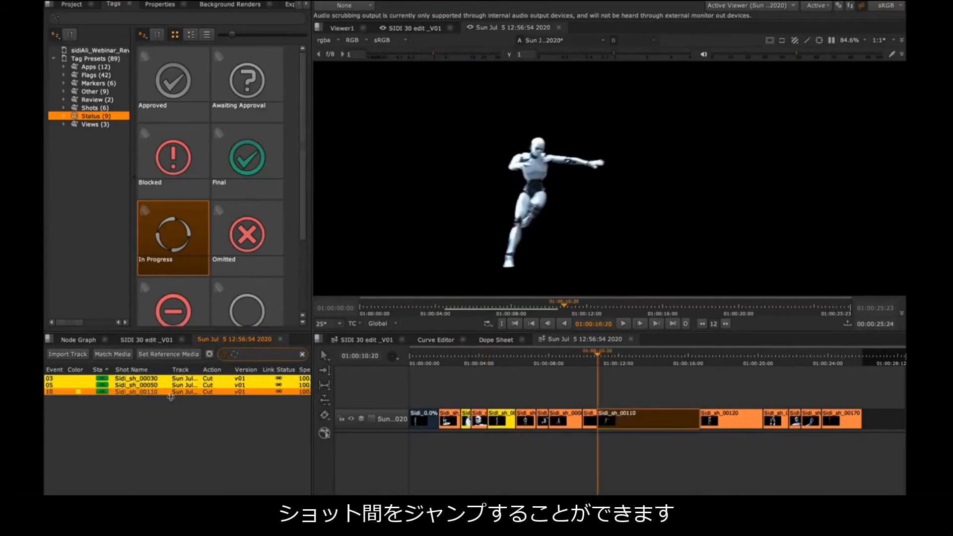
click(302, 353)
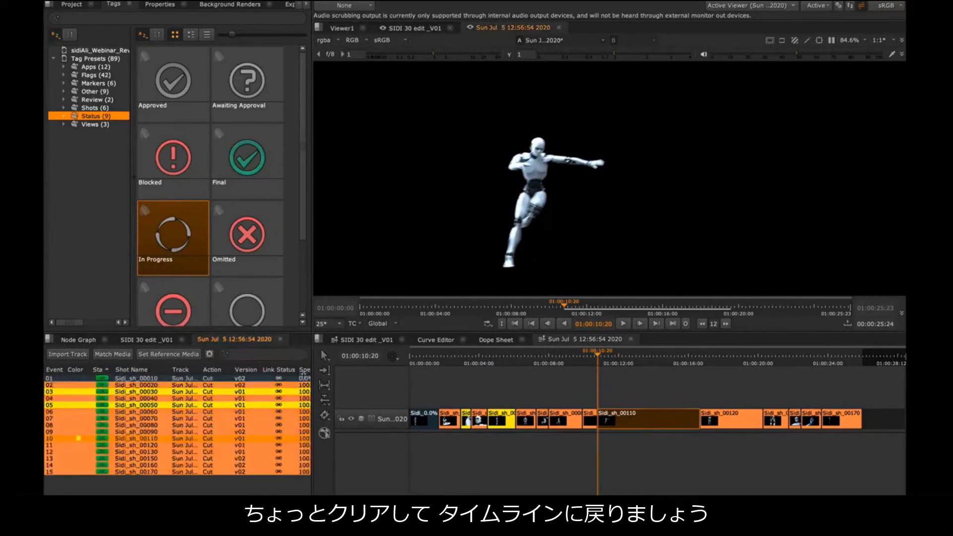
click(74, 5)
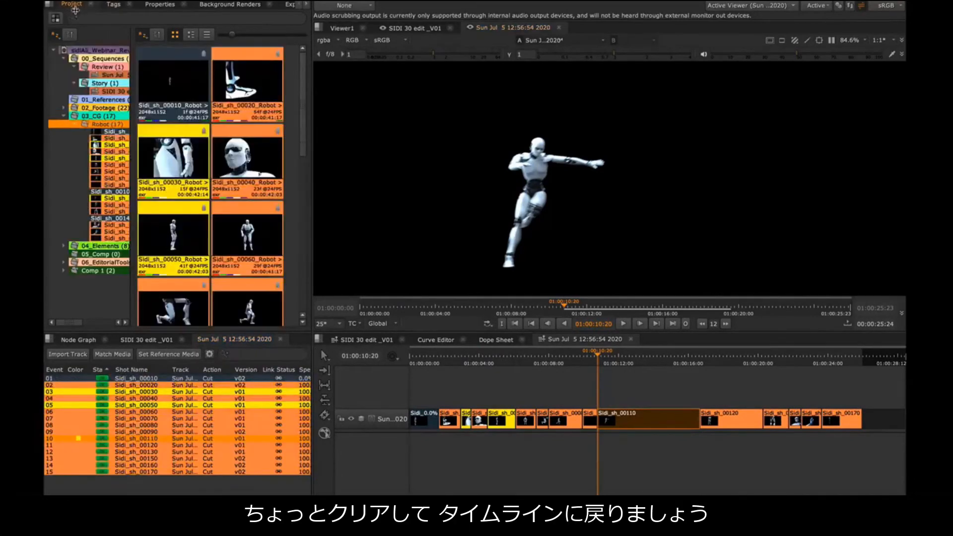
- Return the review sequence to its start and unlink the versions of all its clips
click(364, 339)
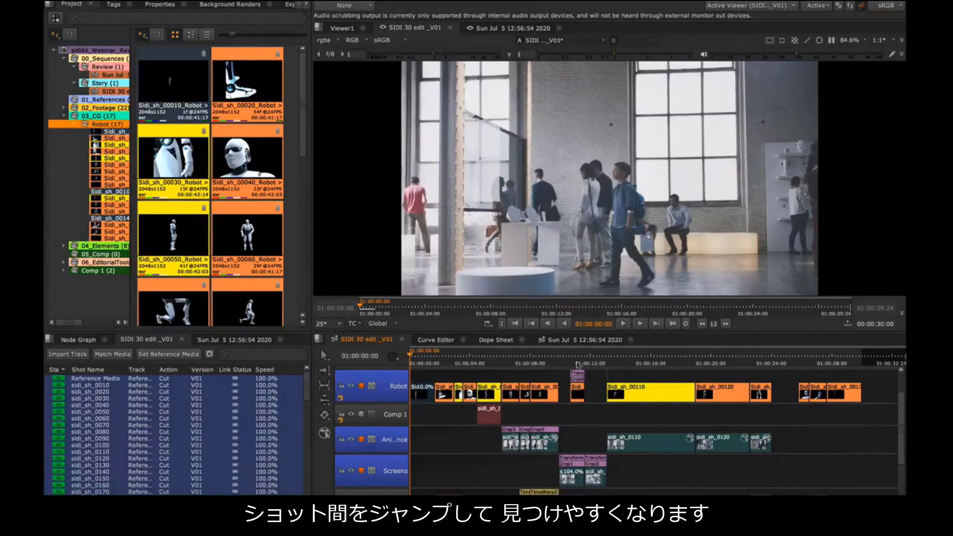
click(565, 341)
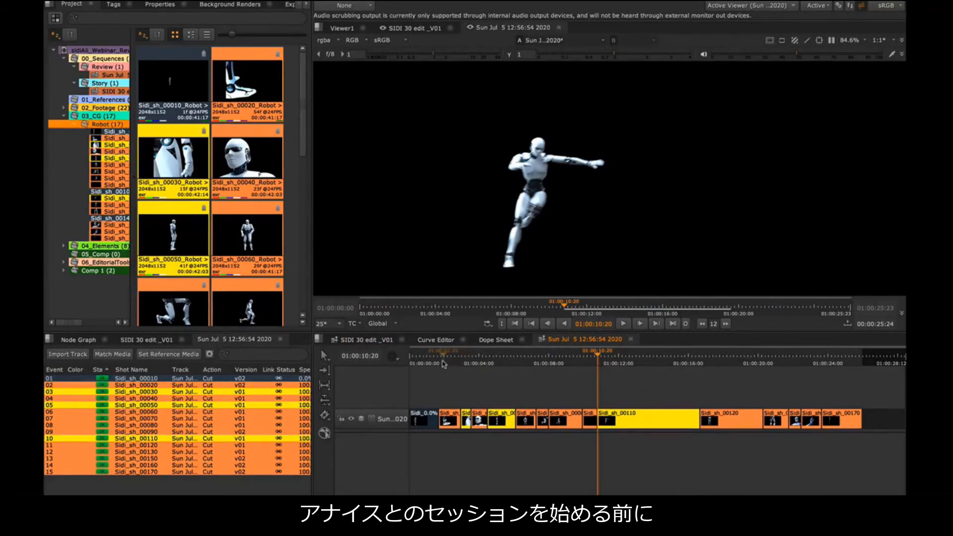
drag(444, 365, 410, 364)
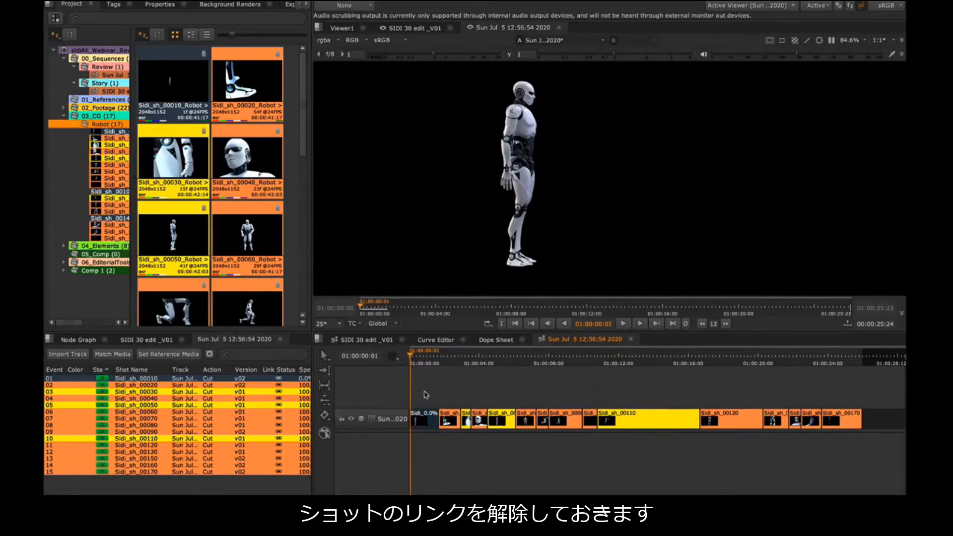
drag(421, 392, 774, 400)
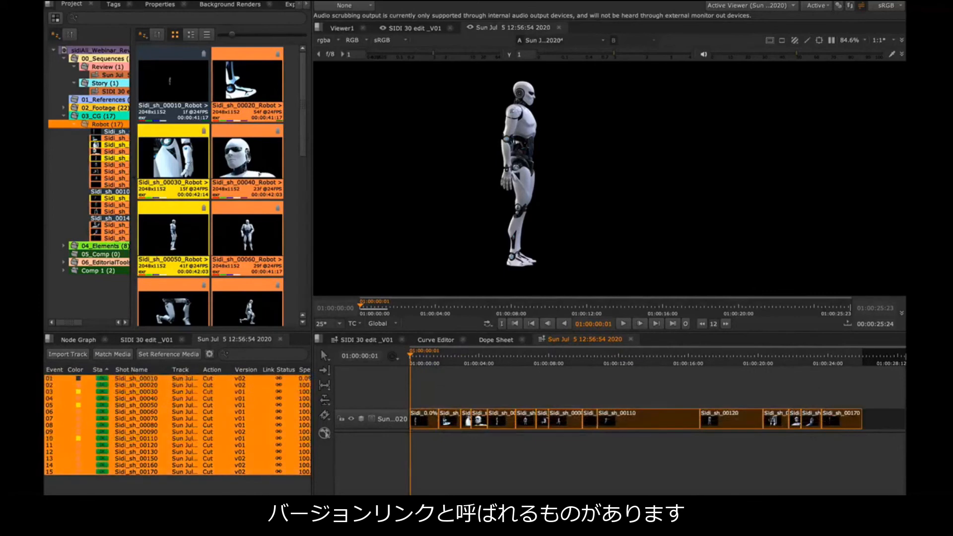
right_click(642, 421)
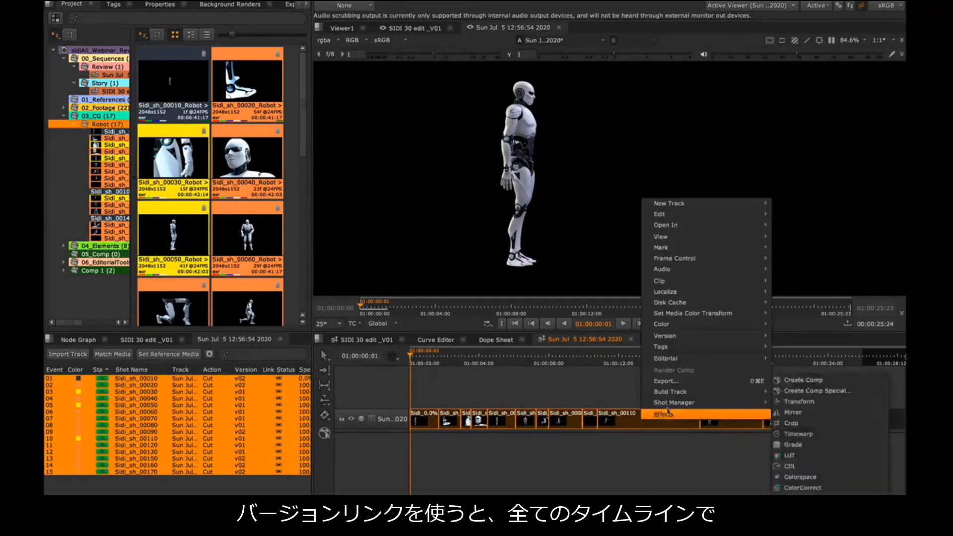
mouse_move(693, 340)
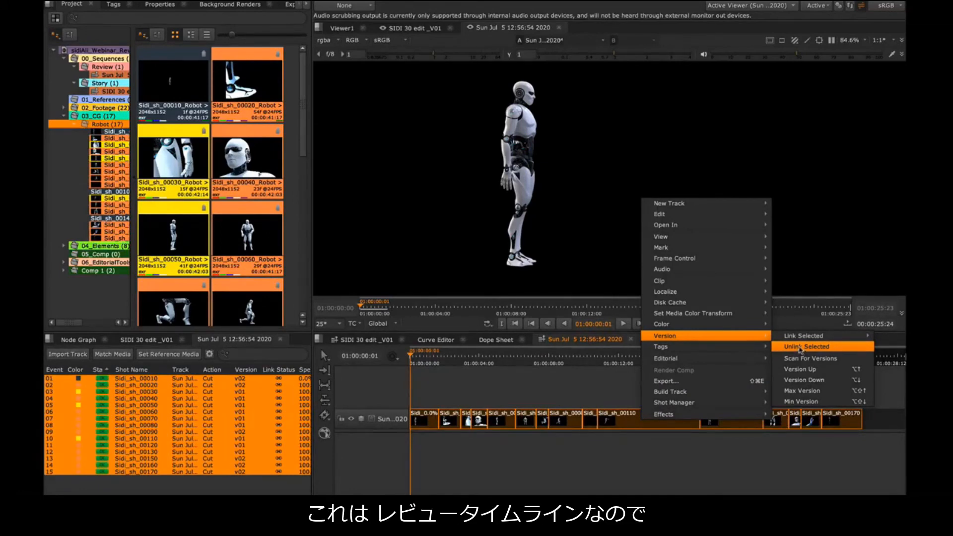
click(800, 348)
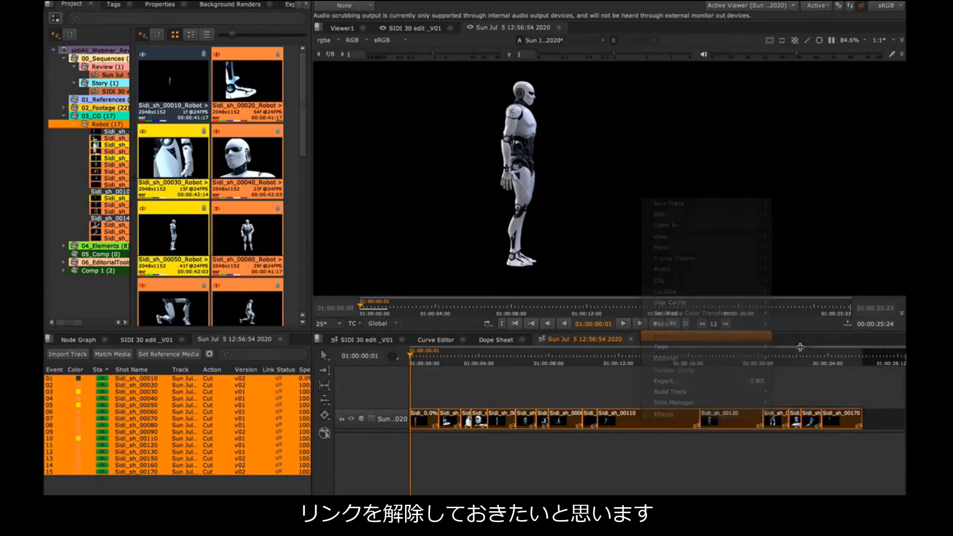
click(482, 387)
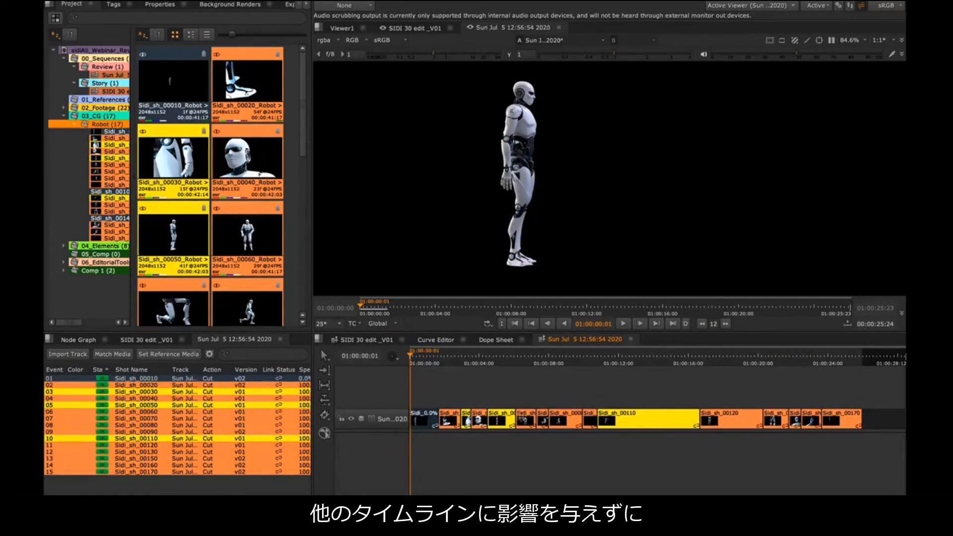
click(424, 426)
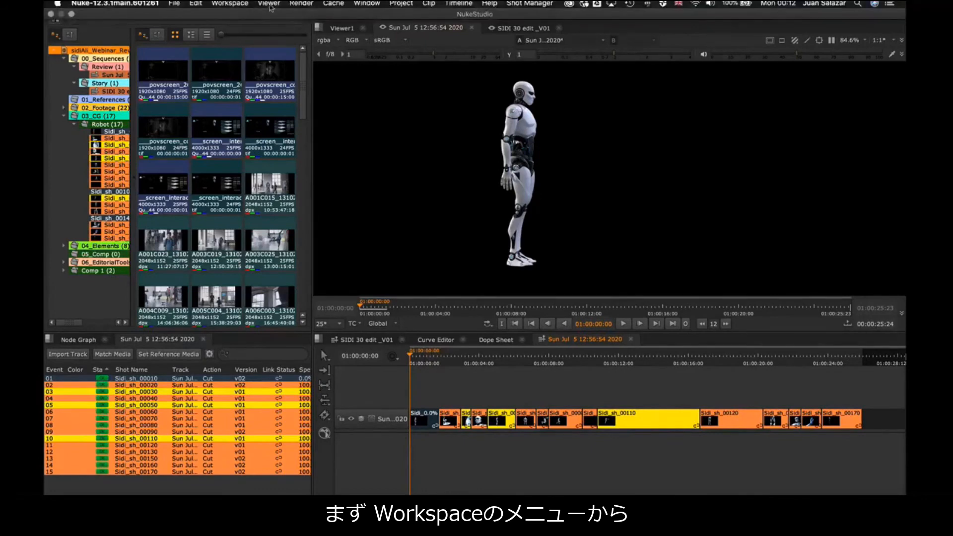
- Switch to the Sync Session (Beta) workspace and open the setup for hosting a session
click(241, 4)
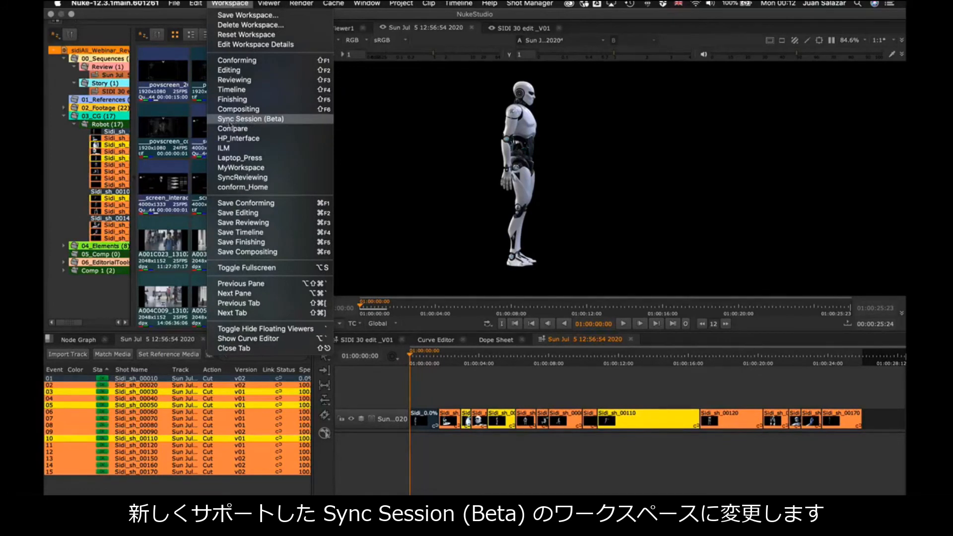
click(264, 119)
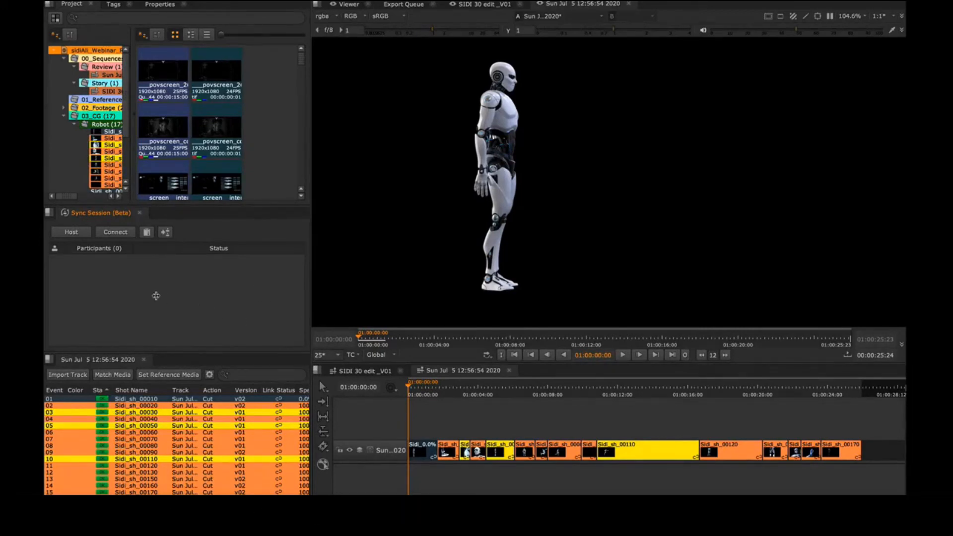
click(71, 232)
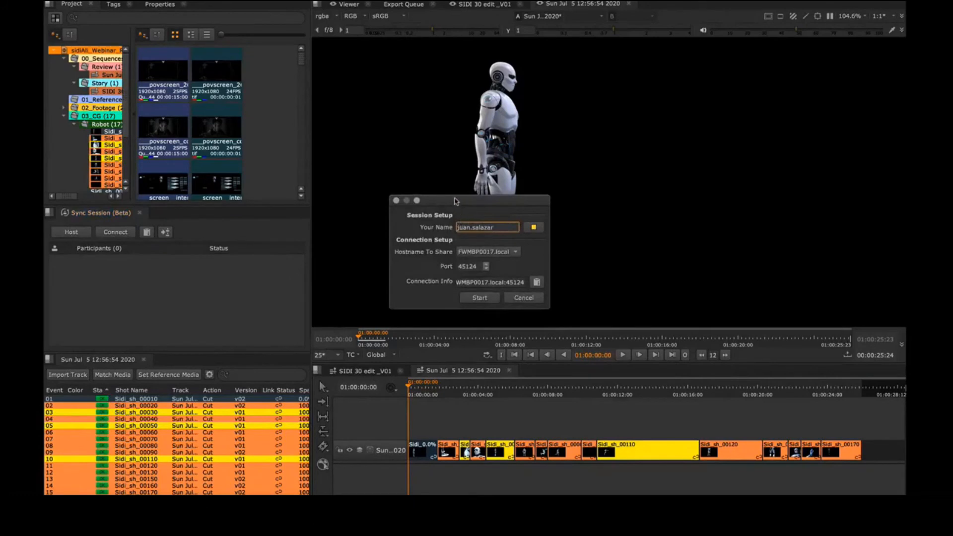
- Keep FWMBP0017.local as the shared hostname, copy the connection info, and start the sync session on port 45124
mouse_move(454, 213)
mouse_down()
mouse_move(449, 185)
mouse_move(471, 199)
mouse_move(450, 203)
mouse_up()
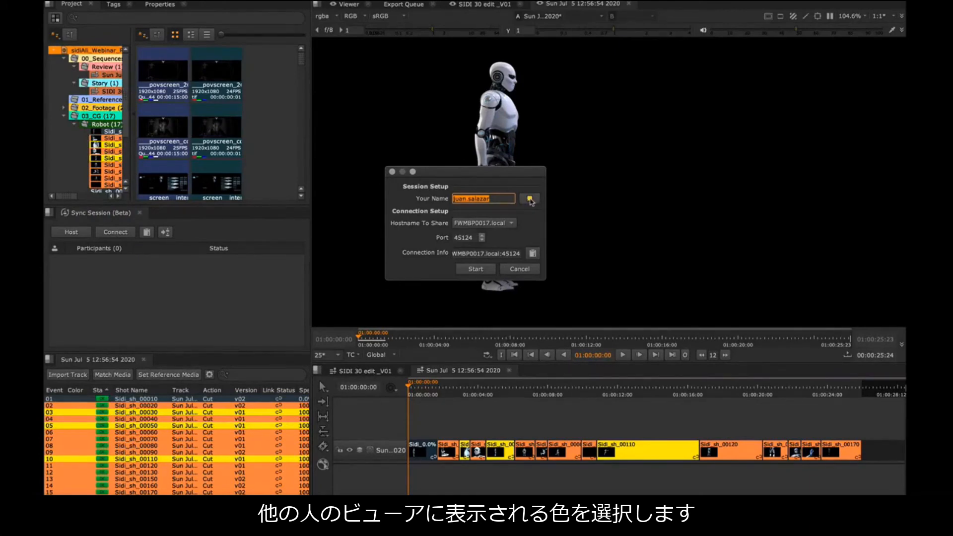
click(511, 225)
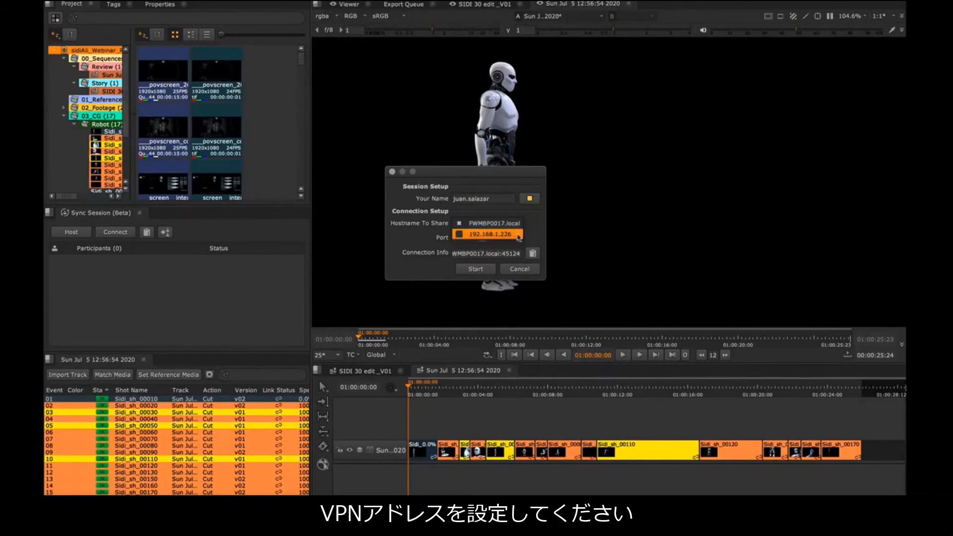
click(519, 223)
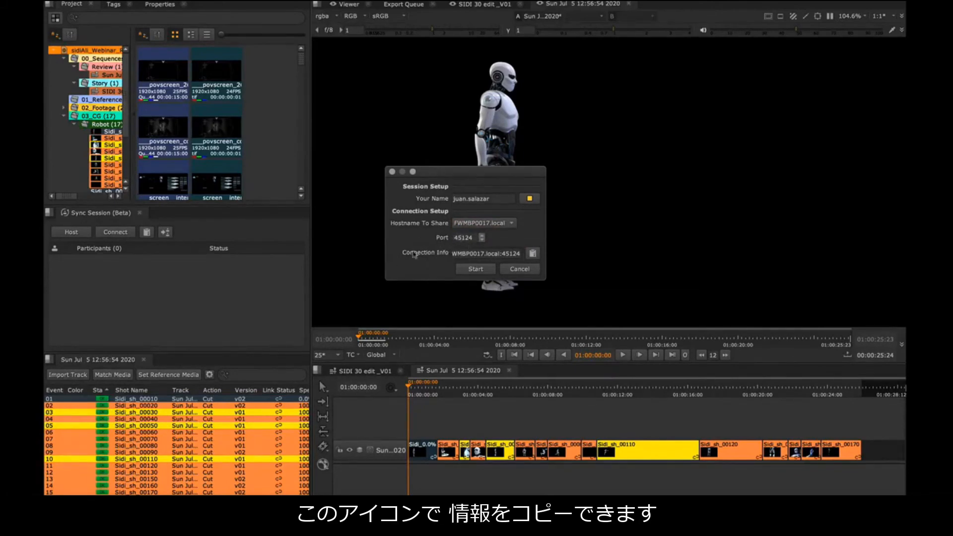
click(534, 256)
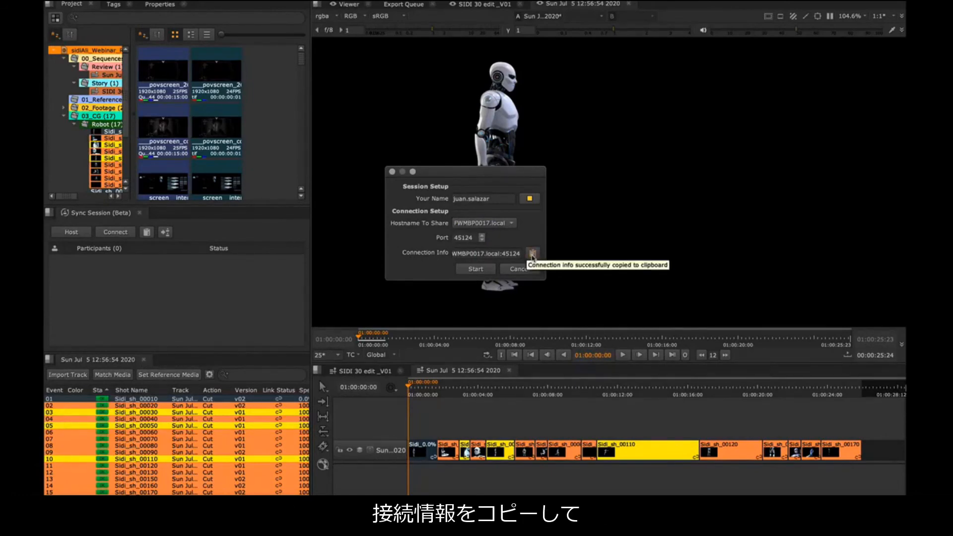
click(475, 270)
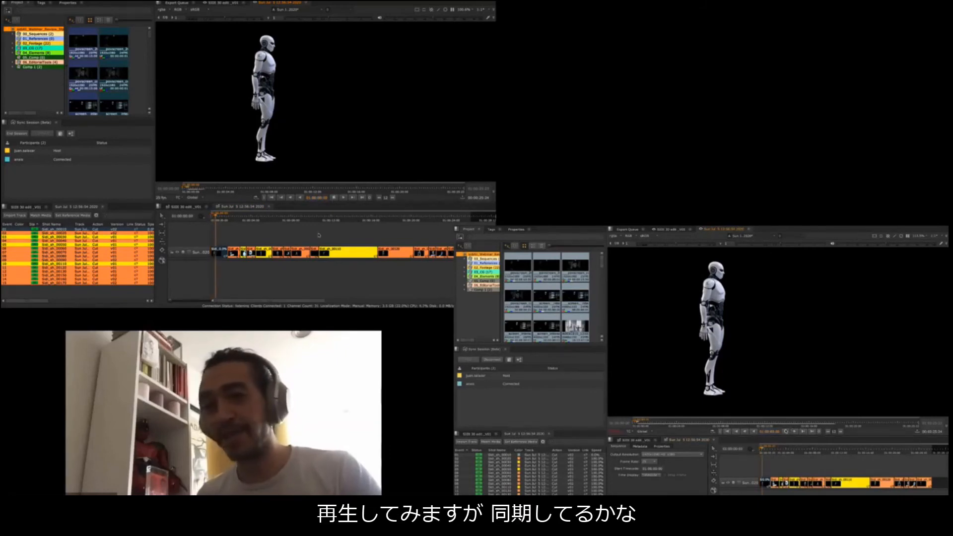
- Play the review sequence in the synced session, and jump from the shot list to Sidi_sh_00040 to play it
key(space)
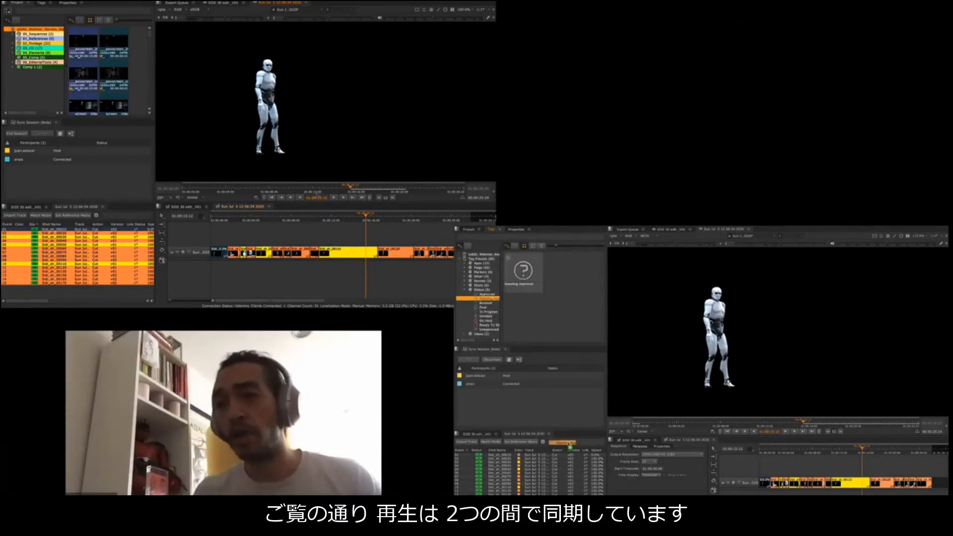
double_click(504, 459)
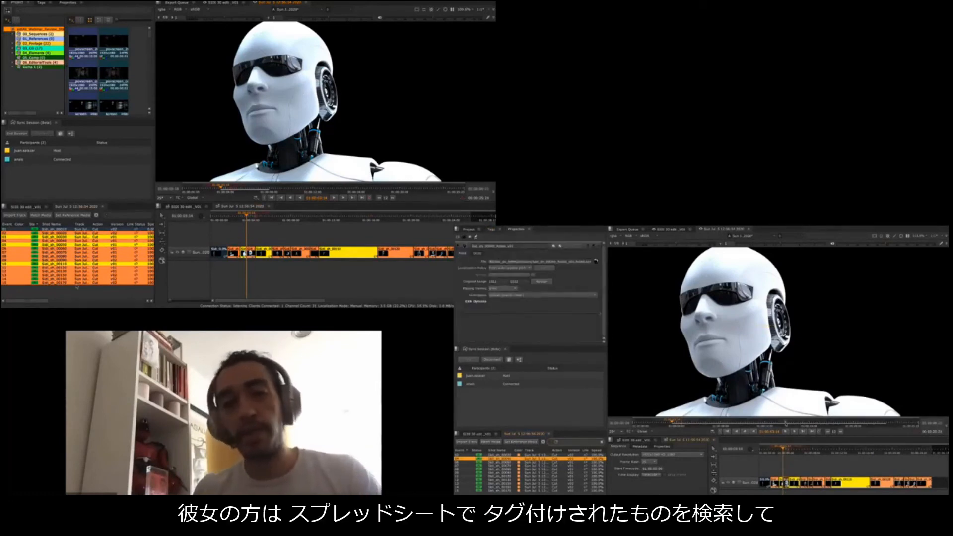
click(784, 434)
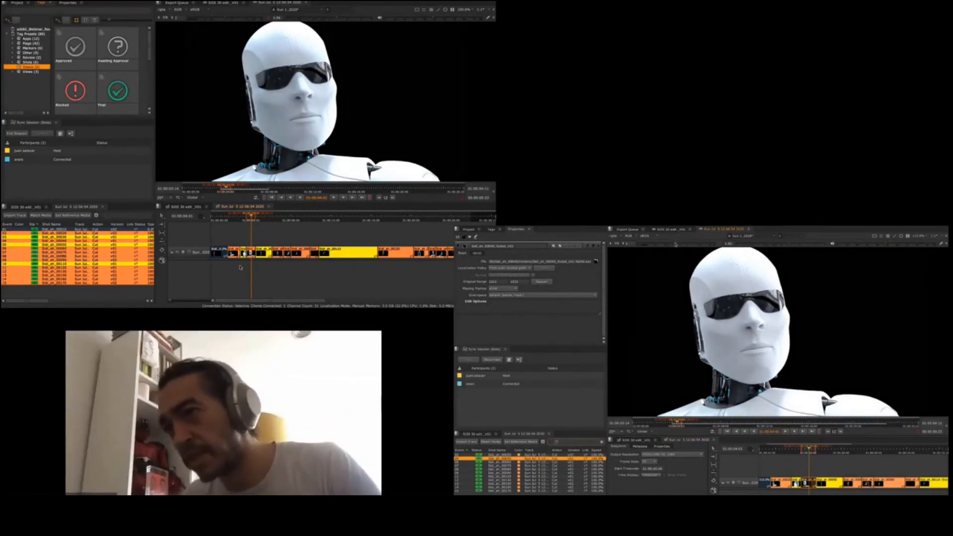
- Darken the shared viewer by lowering its gain, and reset the viewer's gain and gamma to their defaults
drag(674, 244, 649, 244)
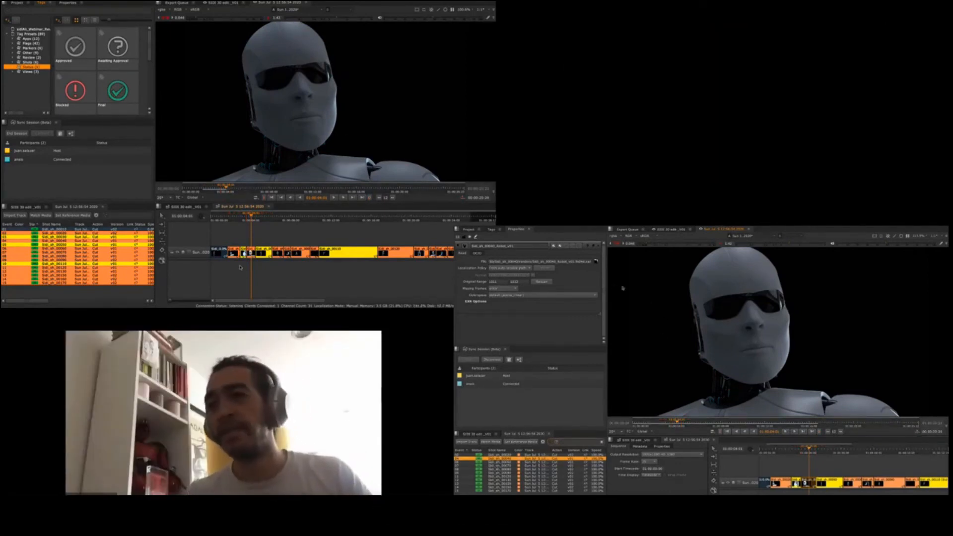
click(617, 244)
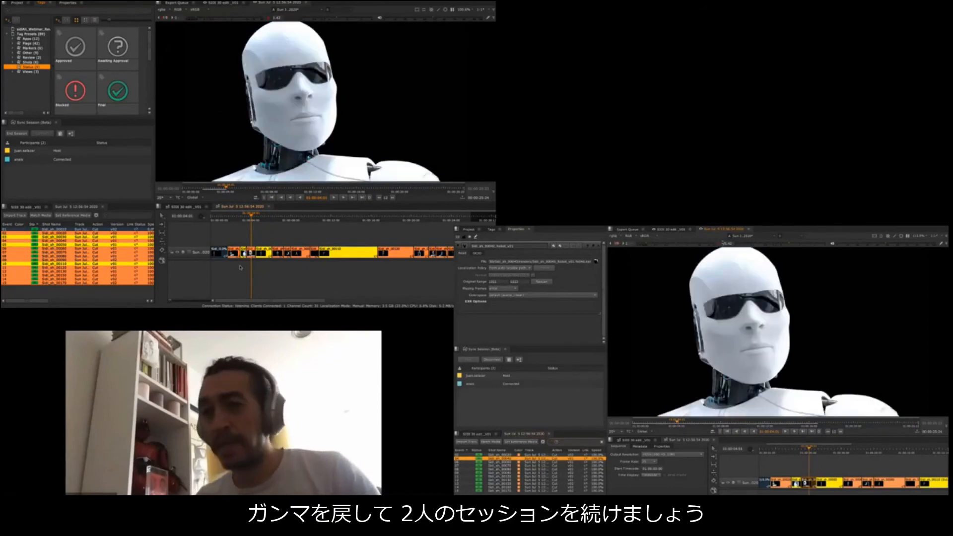
click(720, 244)
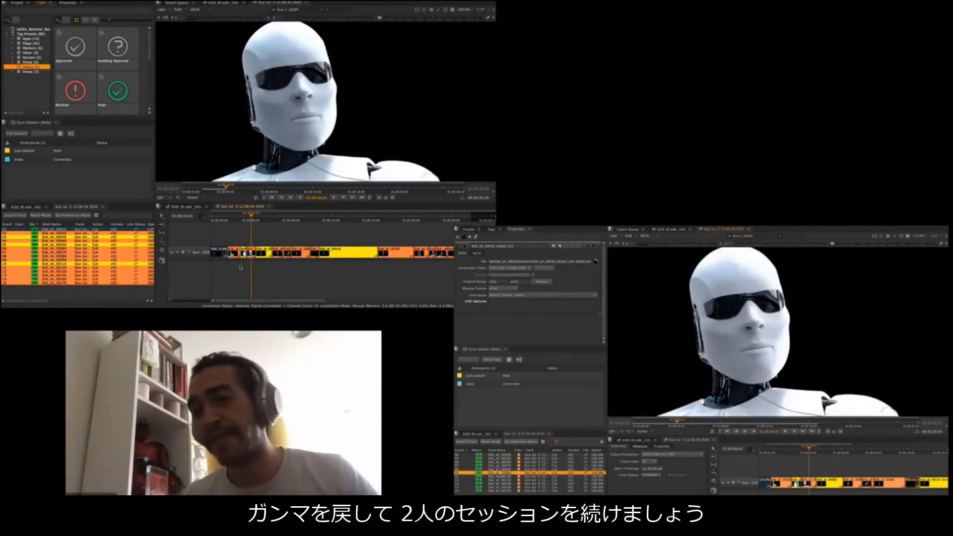
- Jump between further shots from the shot list and play Sidi_sh_00060 in the synced session
click(500, 484)
click(499, 466)
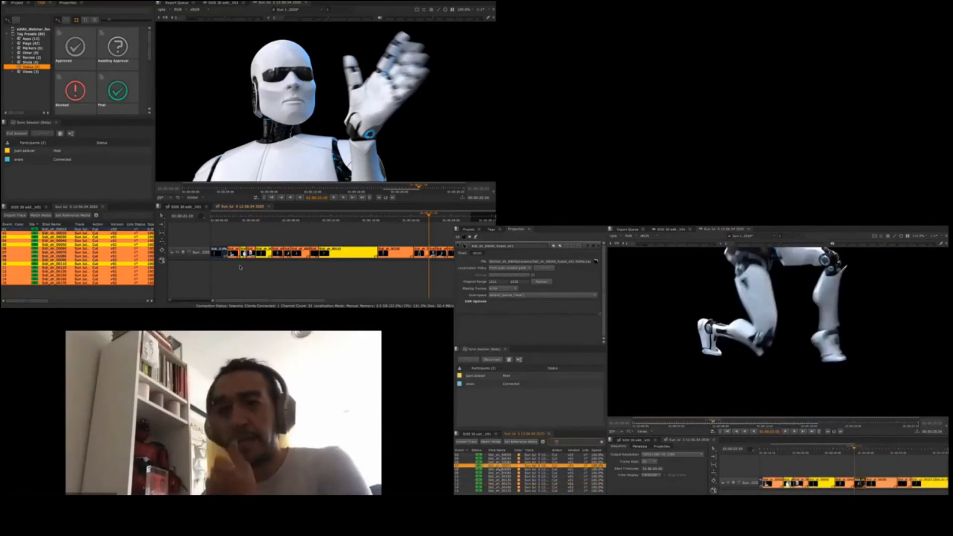
click(784, 432)
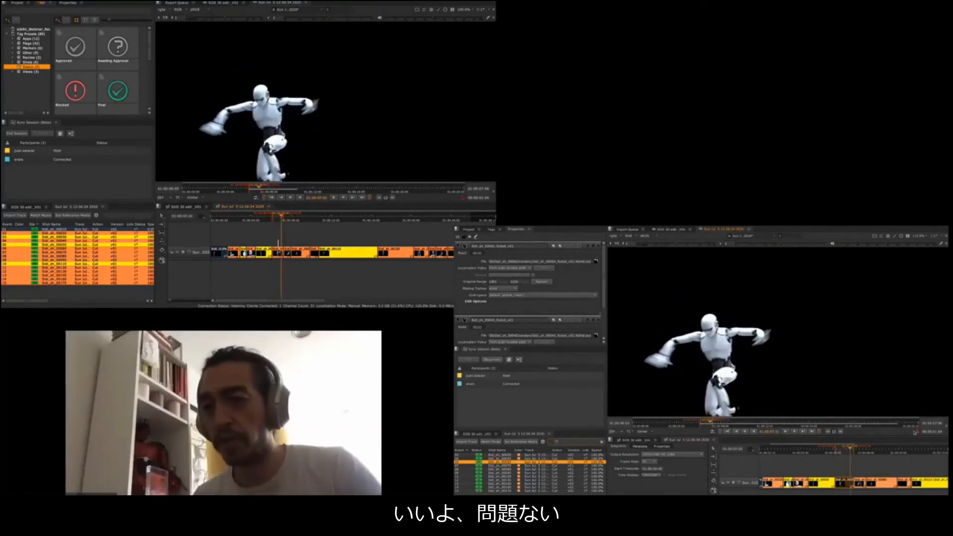
- Color the Sidi_sh_00060 clip green and tag the reviewed shots with the Final and Approved statuses
right_click(277, 253)
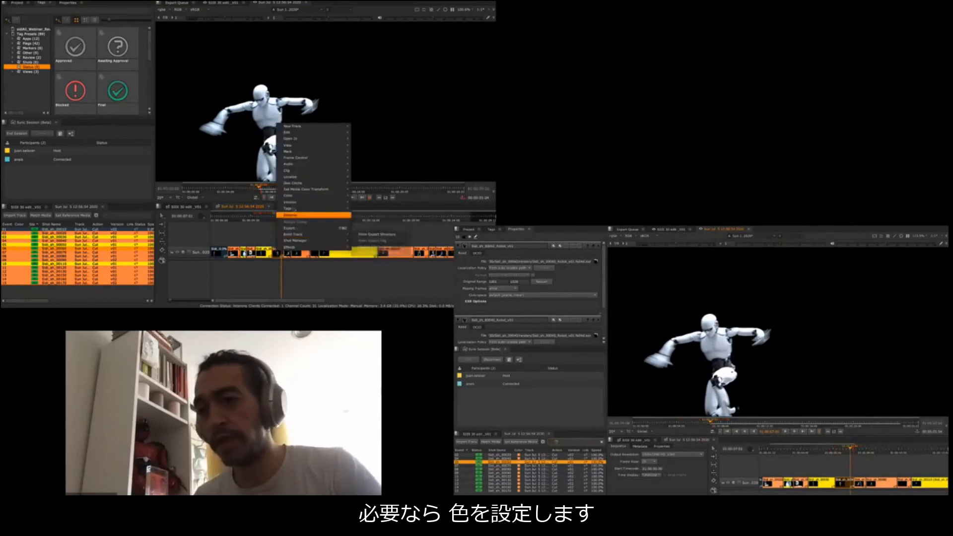
click(376, 214)
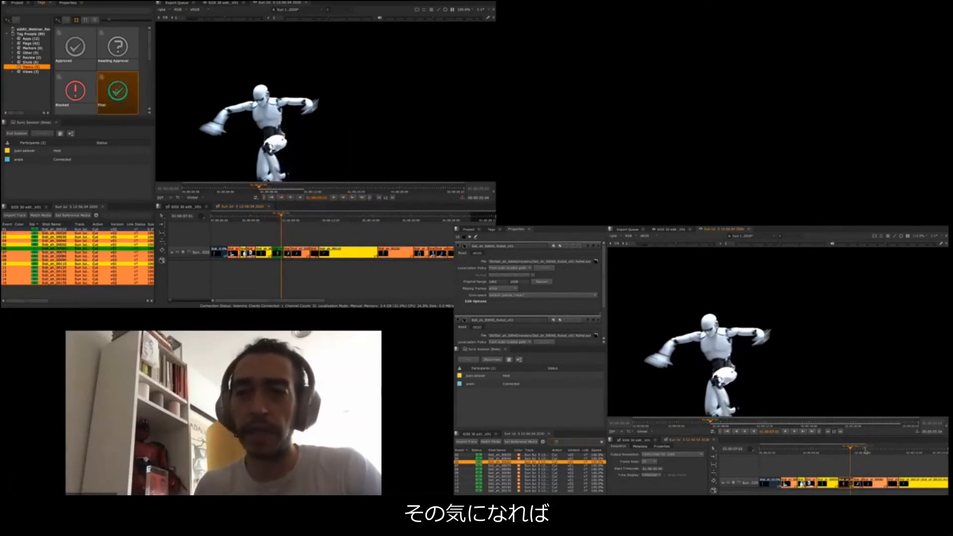
drag(118, 85, 119, 93)
drag(81, 37, 419, 75)
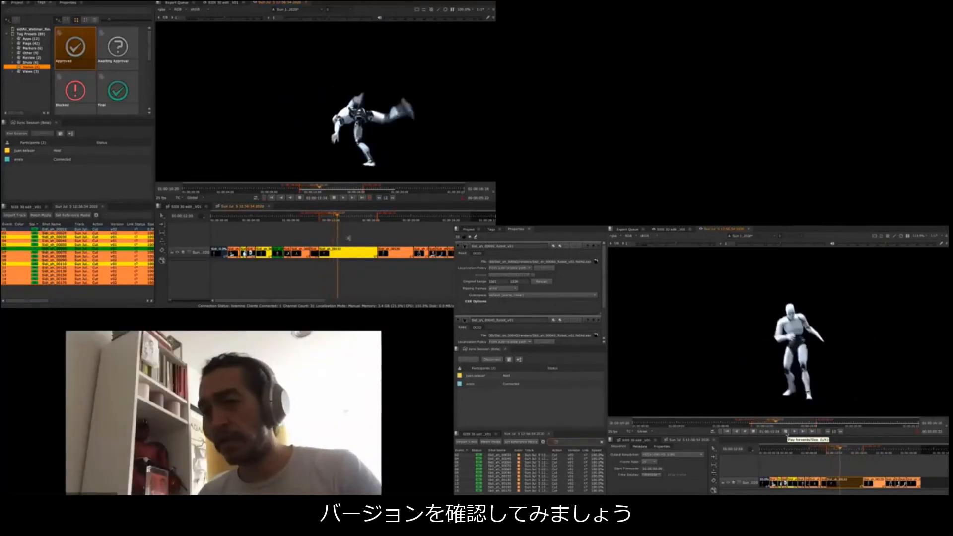
- Switch Sidi_sh_00110 to version v02 in the review sequence and view the same shot in the SIDI 30 edit _V01 timeline
key(v)
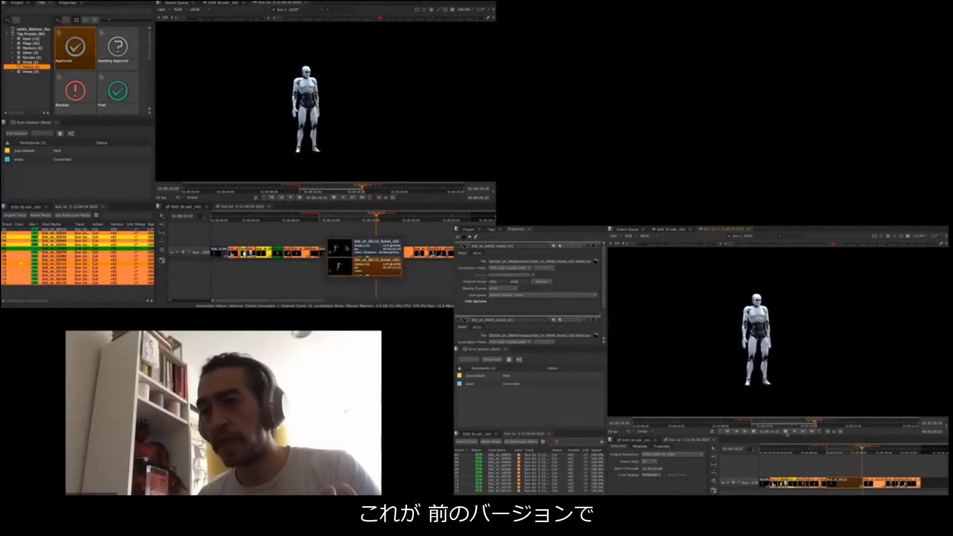
click(346, 248)
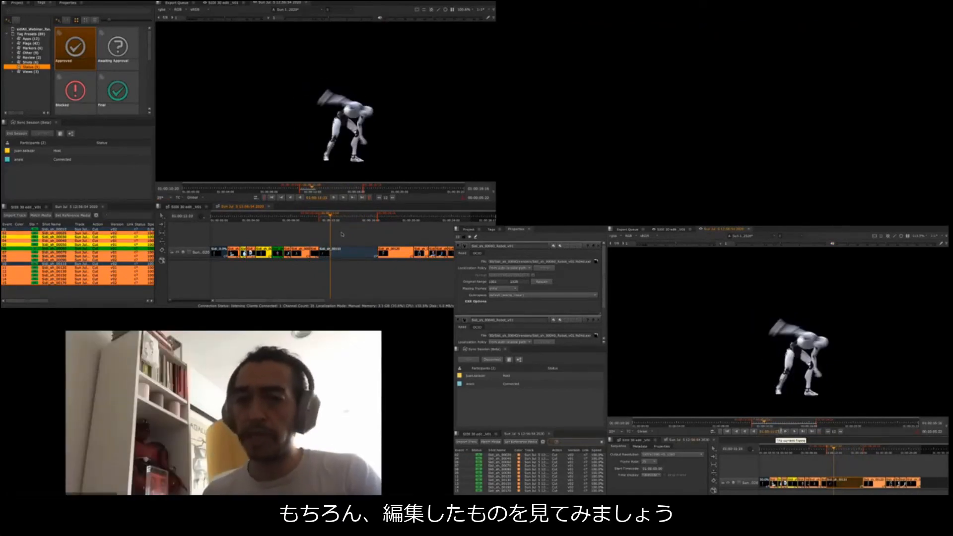
click(186, 208)
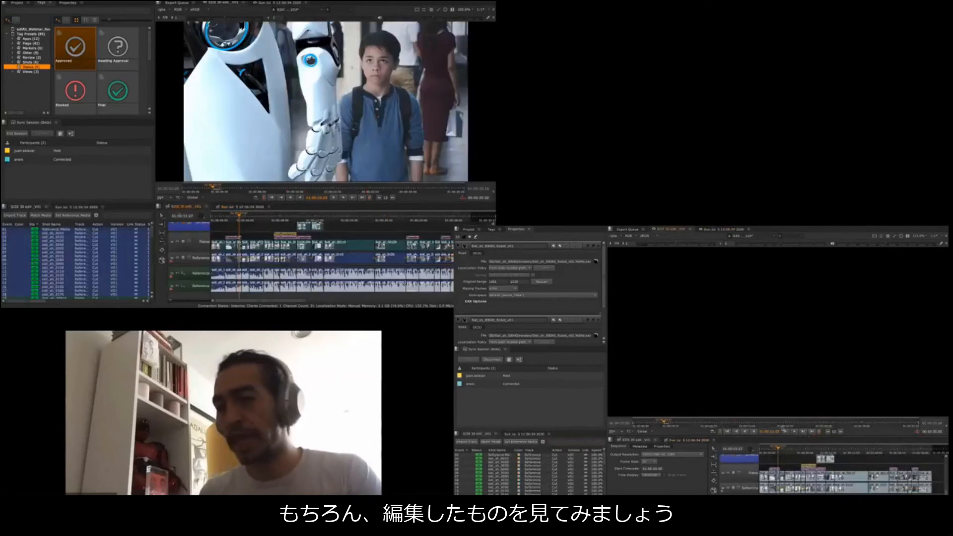
drag(353, 230, 320, 252)
click(318, 232)
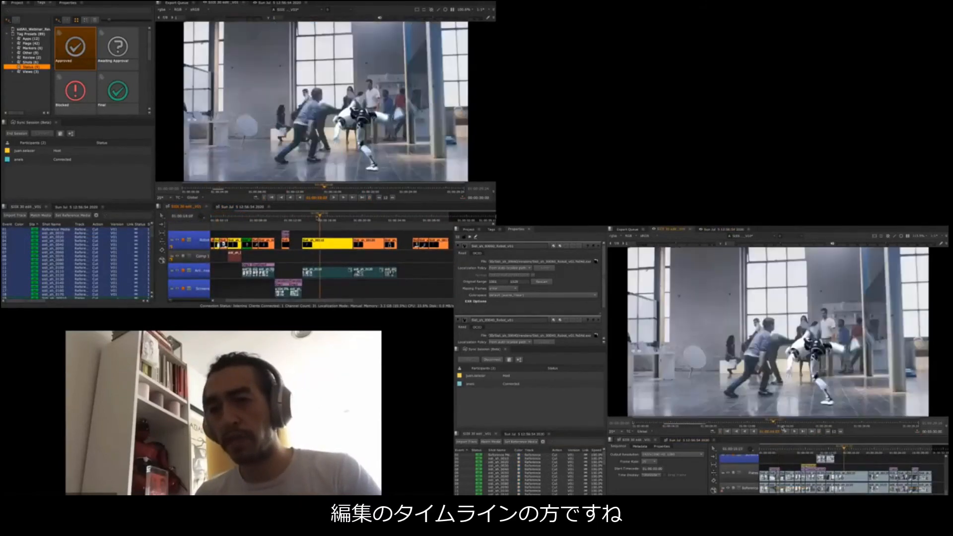
- Compare Sidi_sh_00110 with its plate side by side in the SIDI 30 edit _V01 viewer using the horizontal comparison mode
click(302, 224)
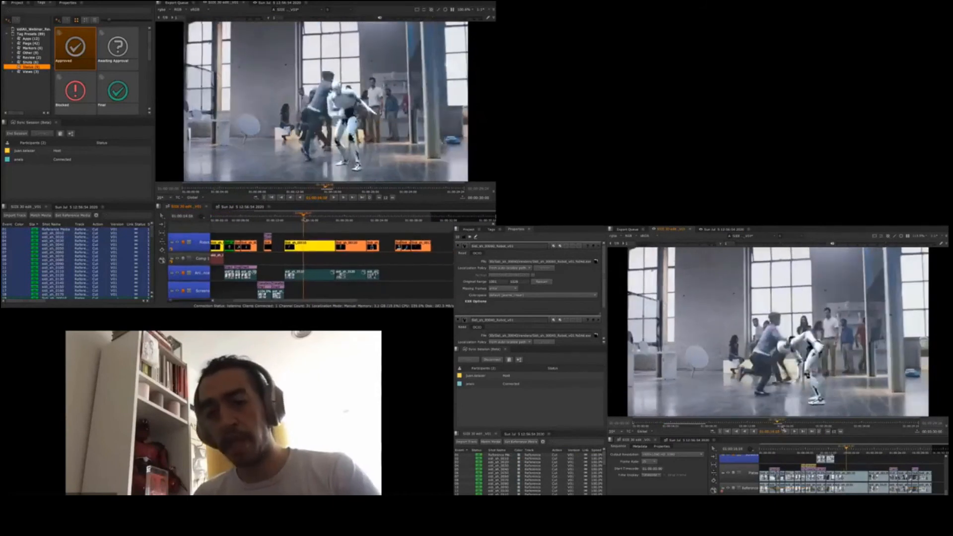
drag(308, 231, 301, 236)
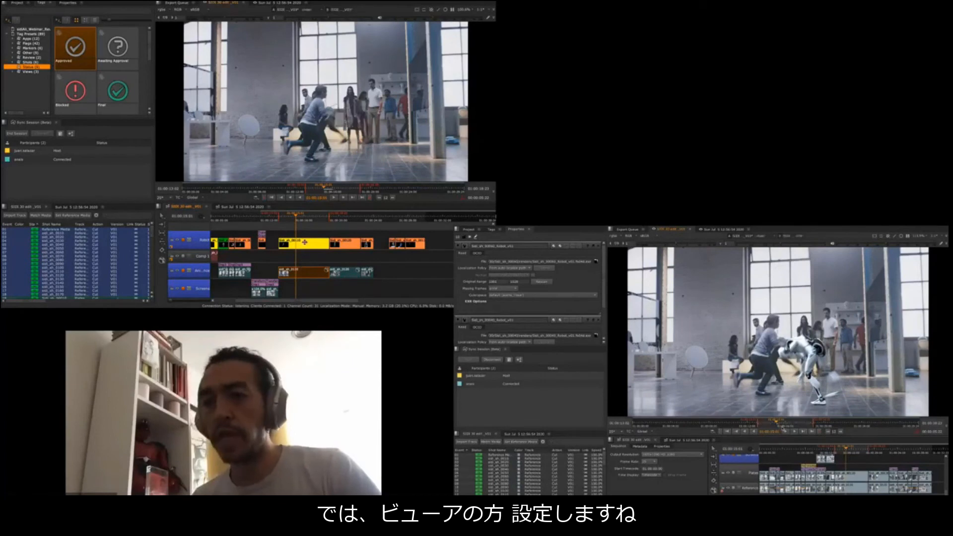
key(w)
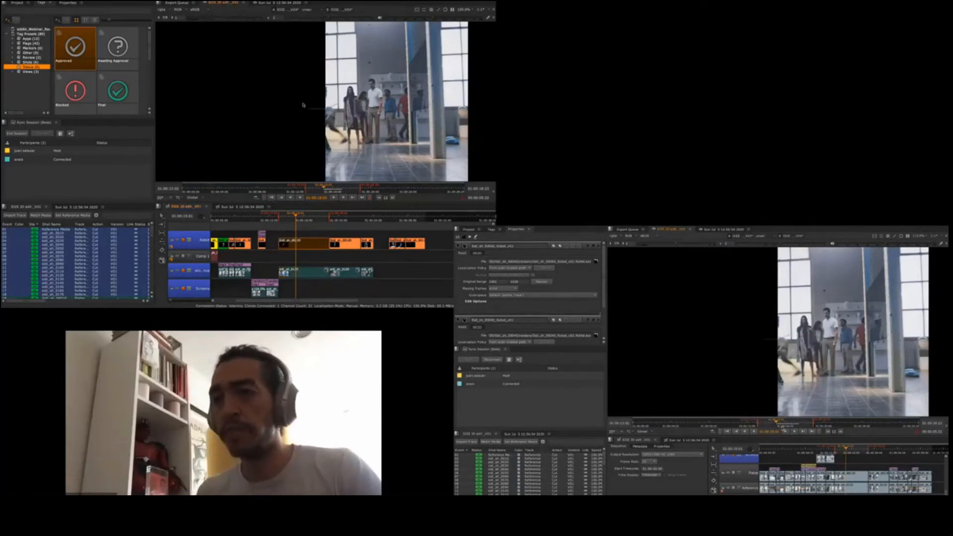
click(313, 9)
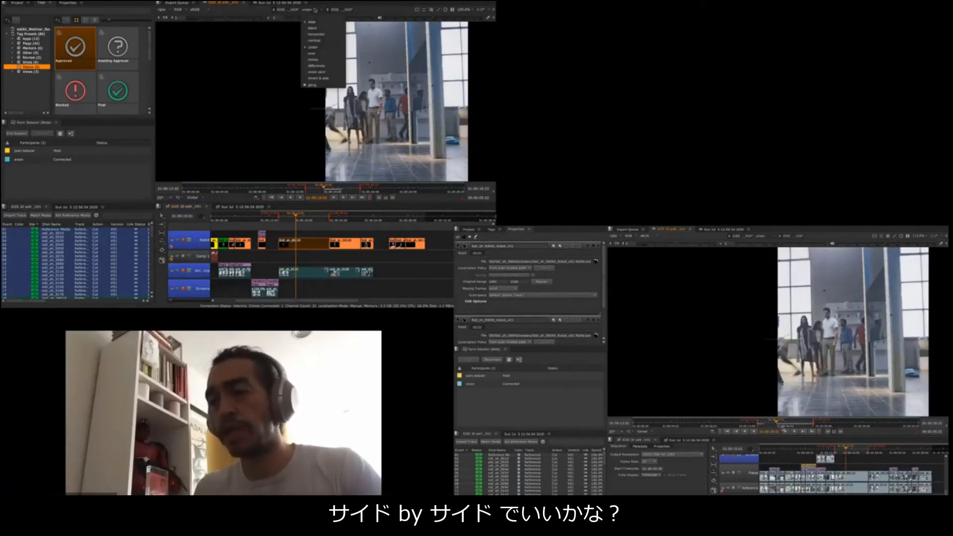
click(315, 35)
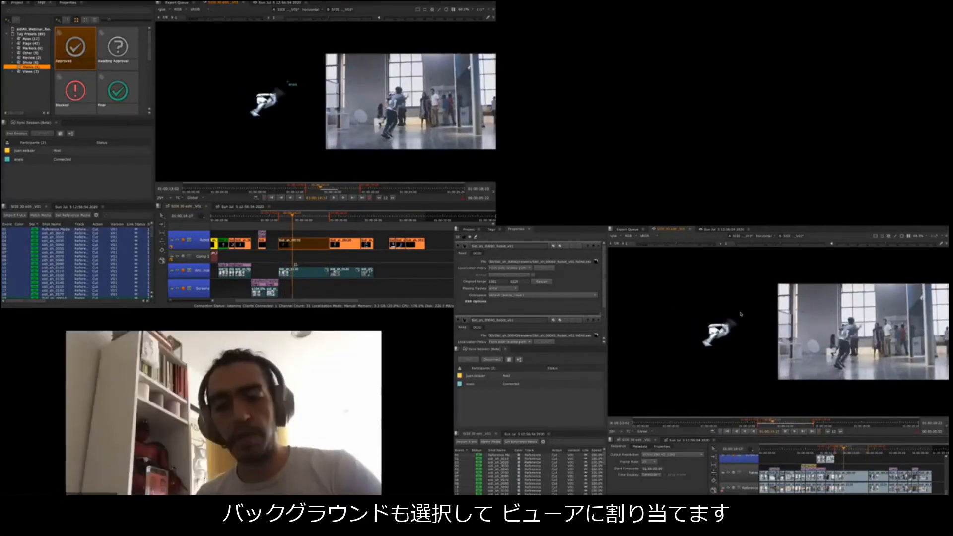
- Include the Sidi_sh_00110 background plate in the side-by-side comparison and return to the shot's clip on the robot track
scroll(303, 252, down, 3)
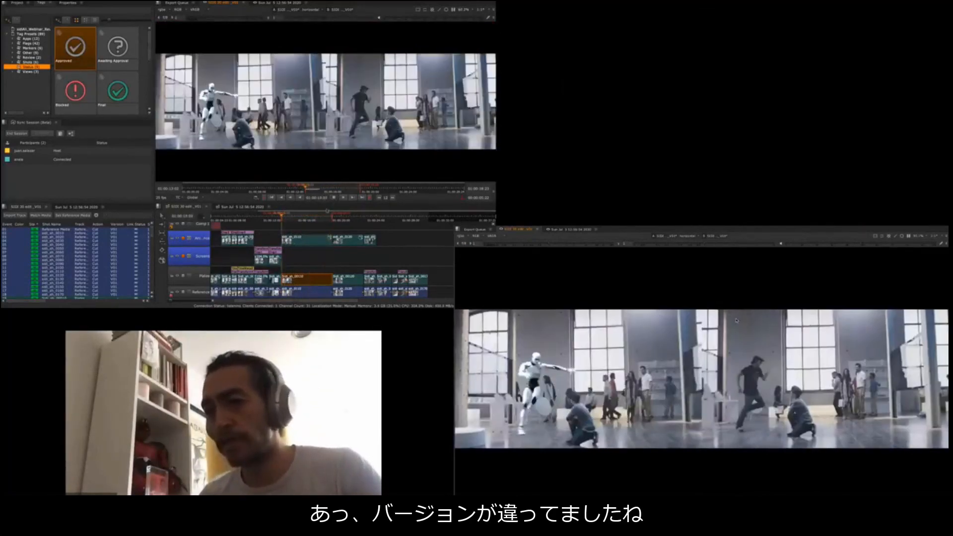
drag(312, 227, 310, 273)
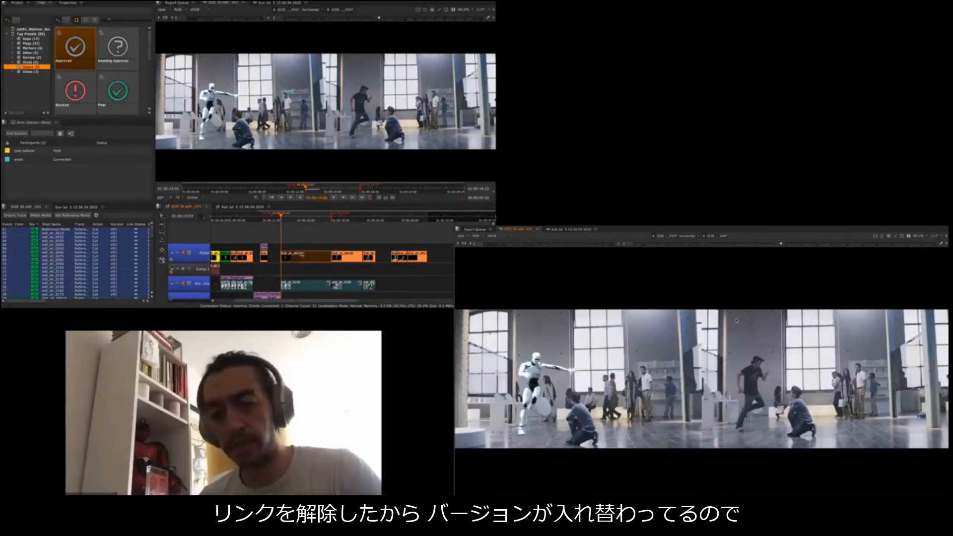
mouse_move(303, 254)
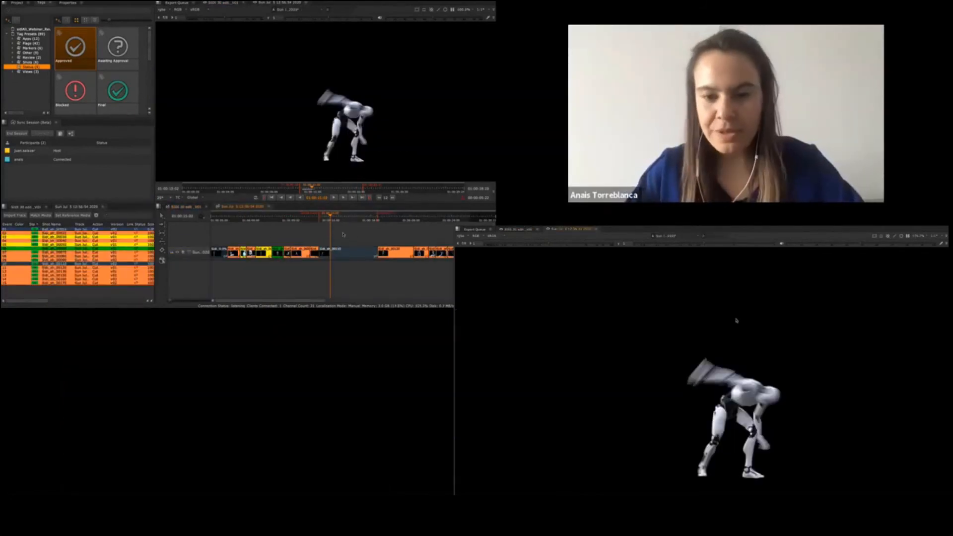
- Play Sidi_sh_00110 in the review sequence and color its clip green
click(341, 248)
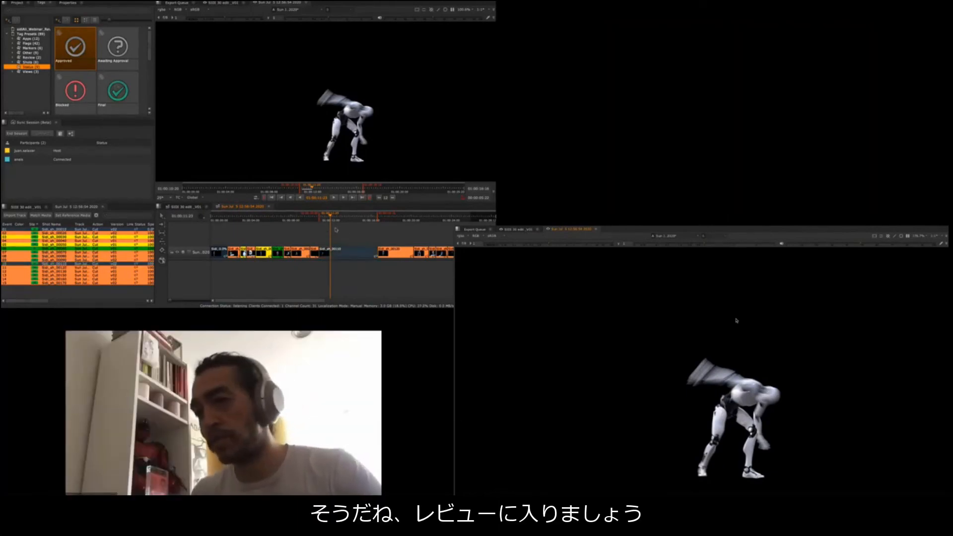
key(space)
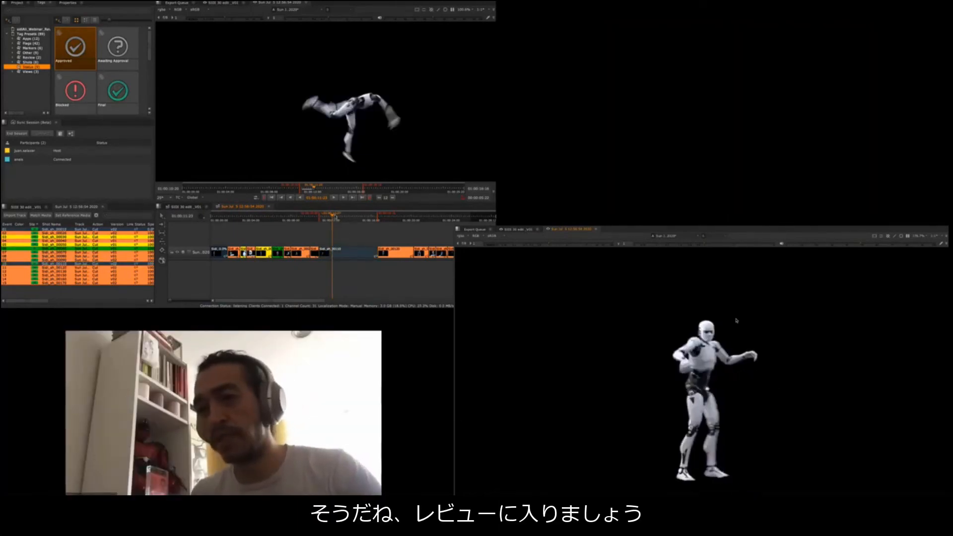
right_click(349, 251)
mouse_move(367, 210)
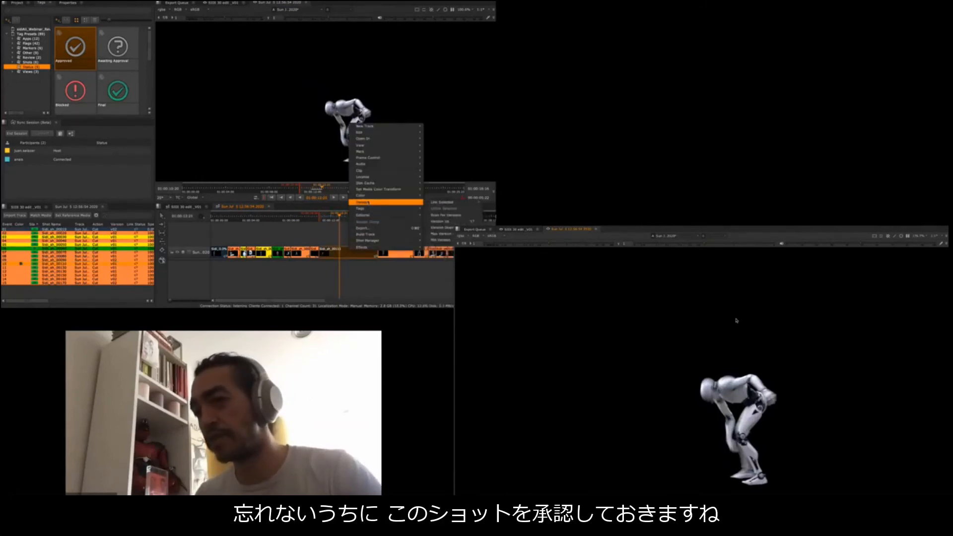
click(448, 213)
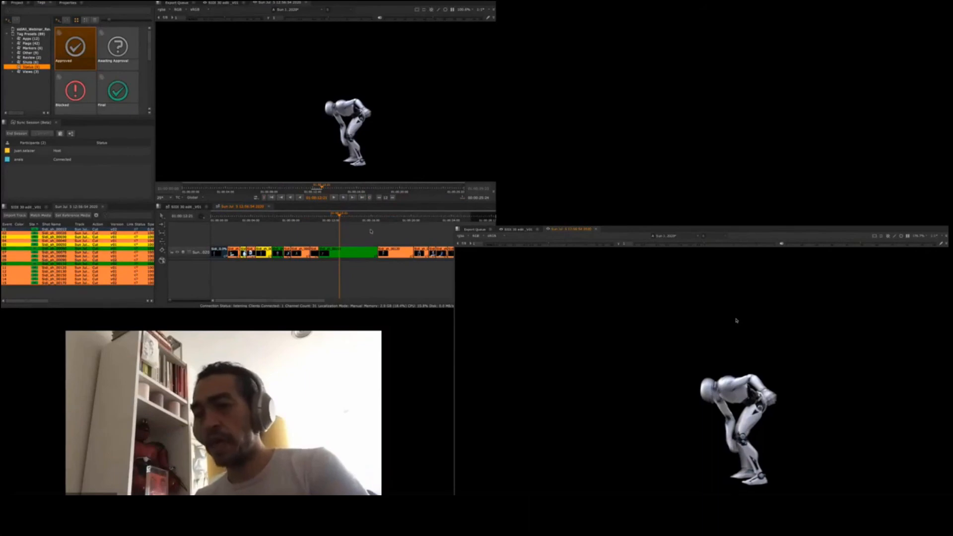
- Review Sidi_sh_00130 in the review sequence, then play it side by side in SIDI 30 edit _V01 with Bounce playback
key(space)
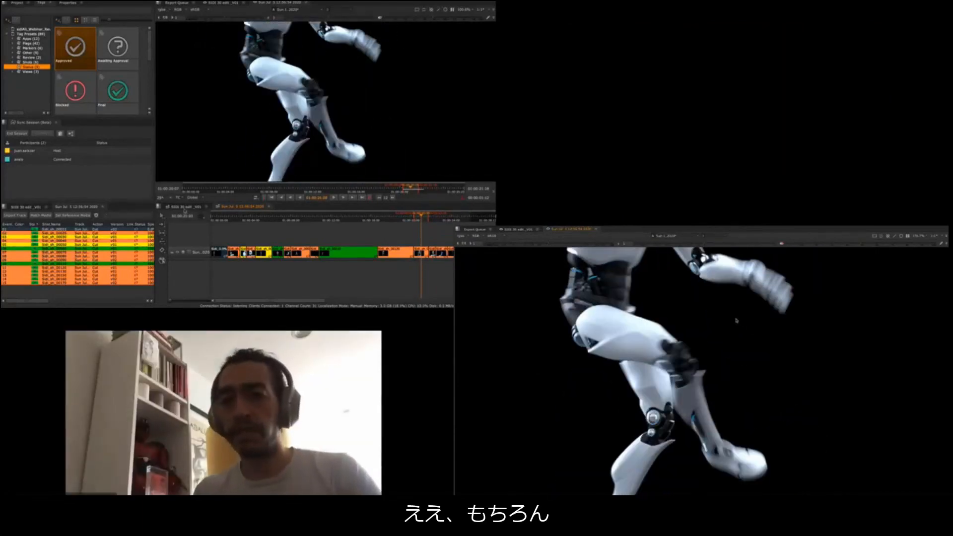
click(185, 208)
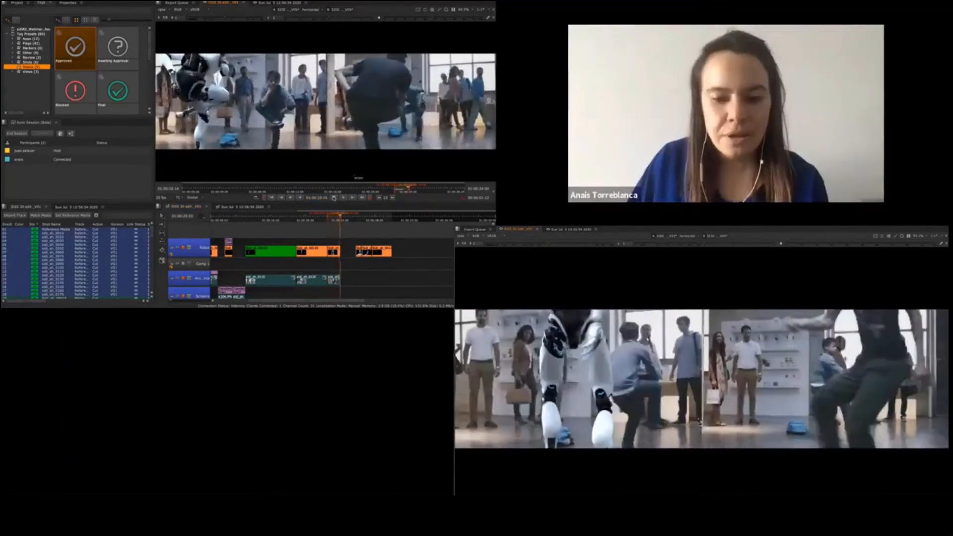
click(255, 198)
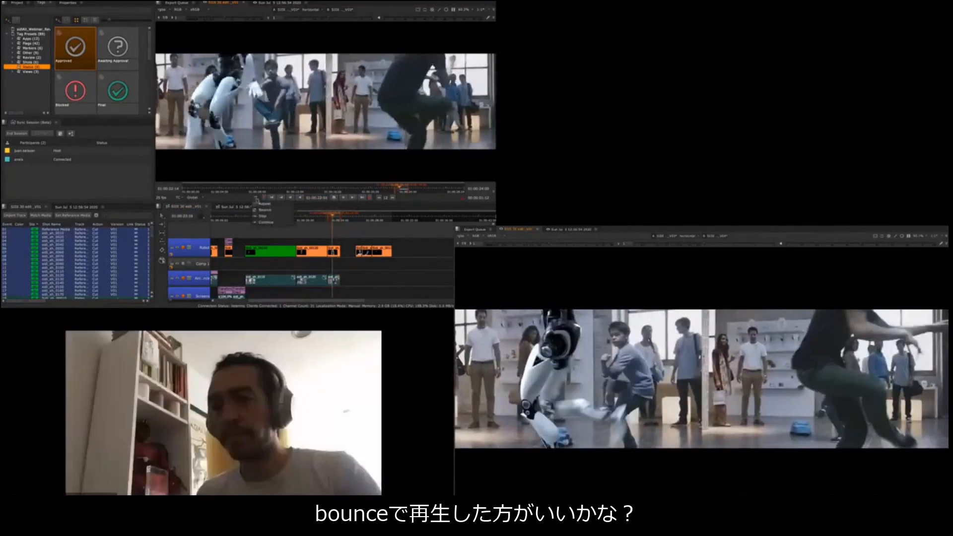
click(265, 210)
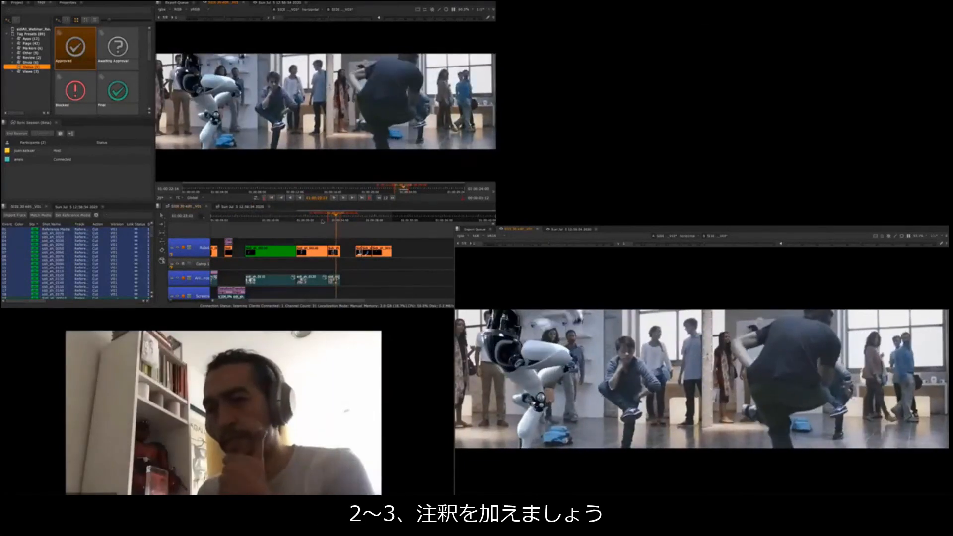
- Annotate the paused Sidi_sh_00130 frame with blue strokes marking the robot's height against the actor's in the plate
click(895, 236)
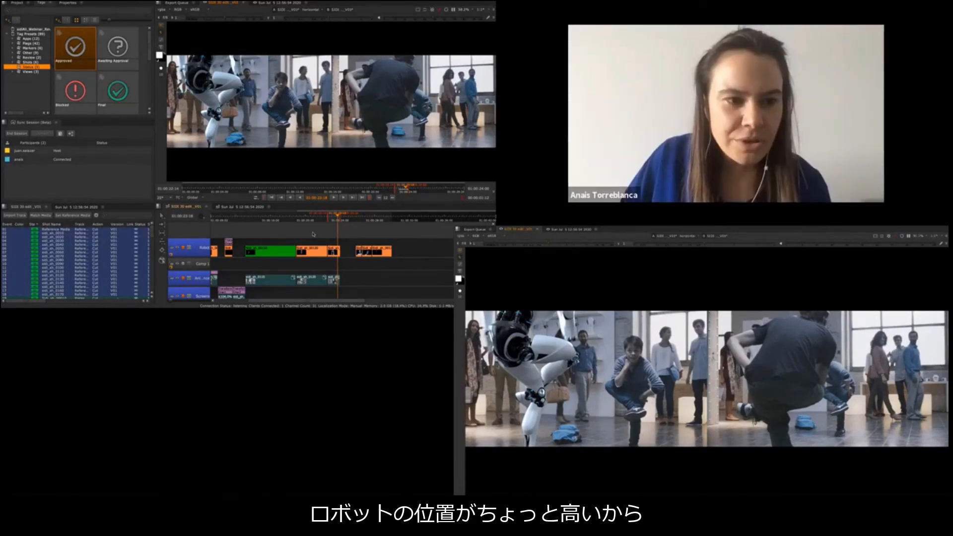
click(458, 279)
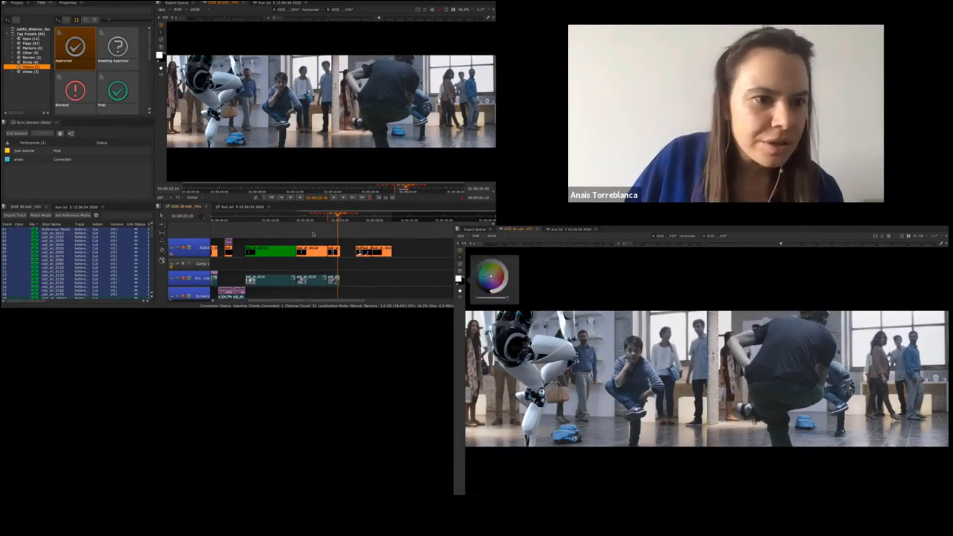
click(484, 277)
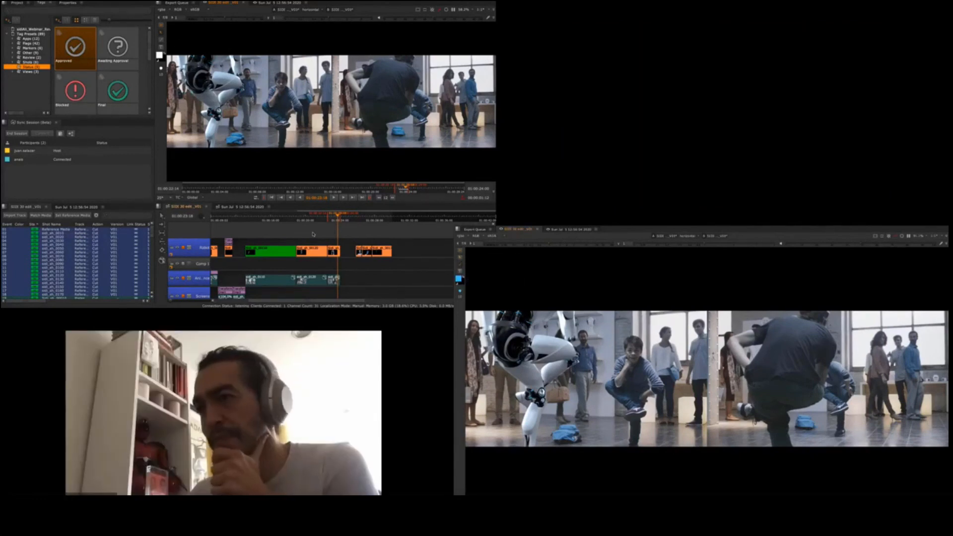
drag(485, 358, 532, 361)
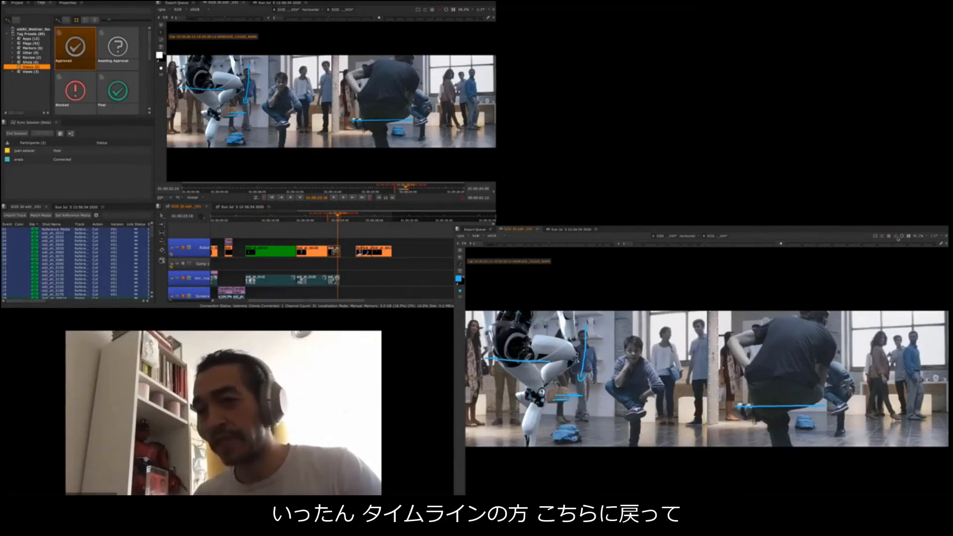
- Color the Sidi_sh_00130 clip dark maroon in the review sequence
click(241, 207)
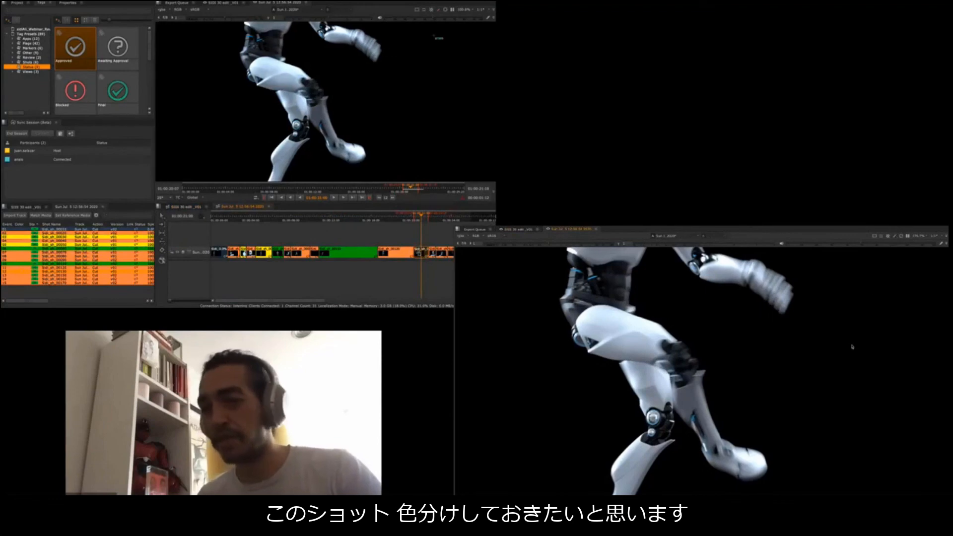
right_click(421, 250)
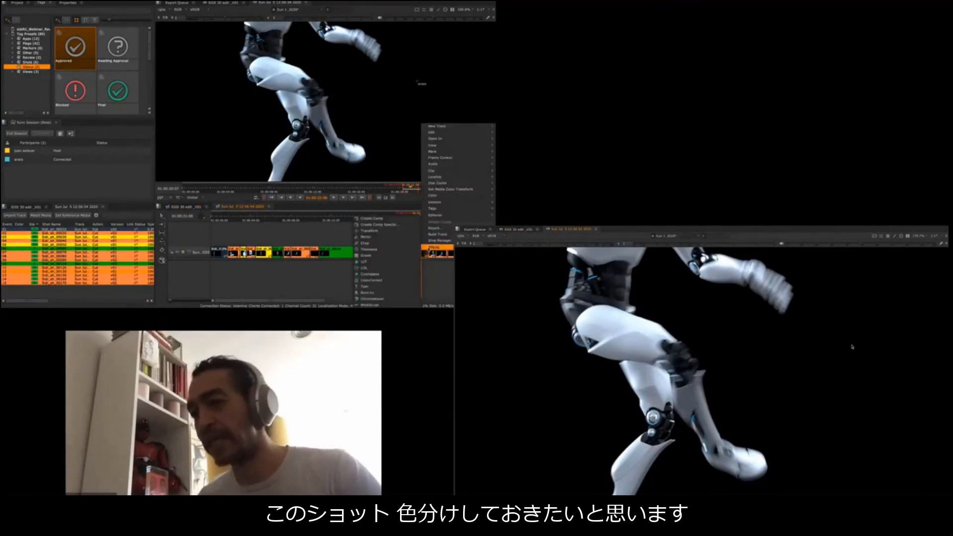
mouse_move(432, 195)
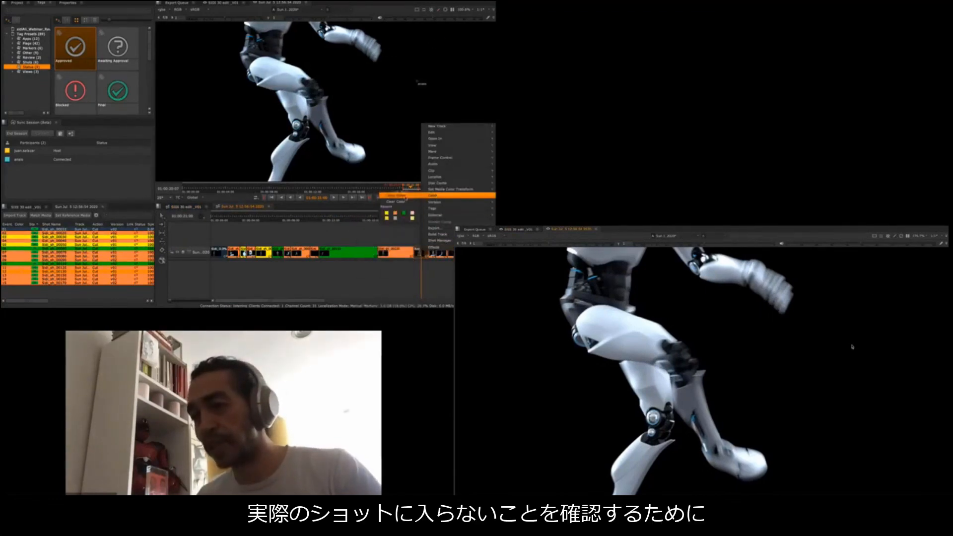
click(404, 219)
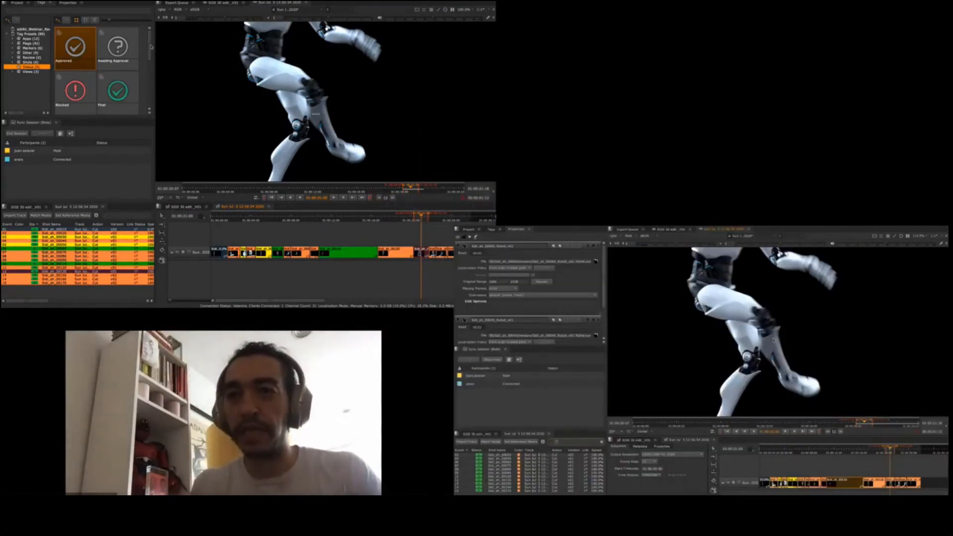
- Tag Sidi_sh_00130 in the review sequence with the Unapproved status
drag(149, 48, 149, 94)
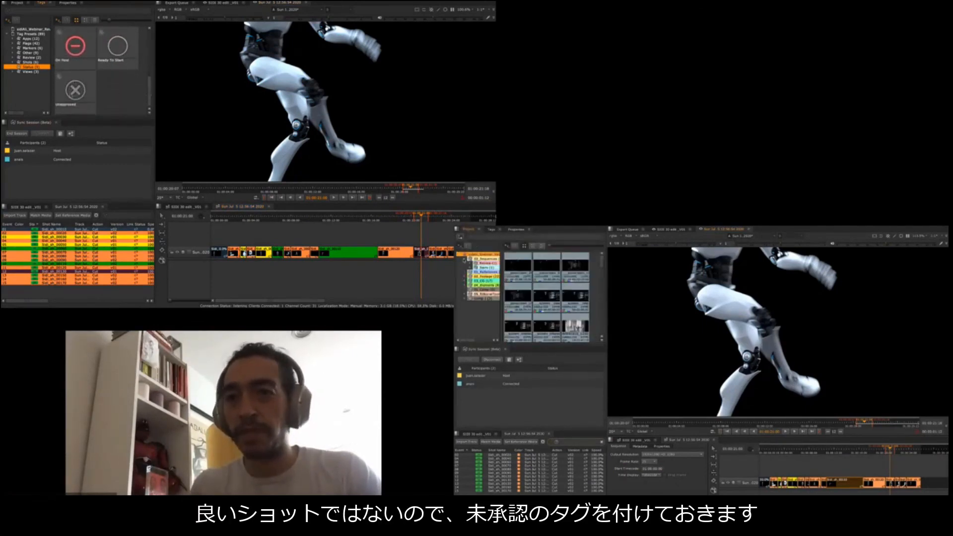
drag(76, 91, 417, 81)
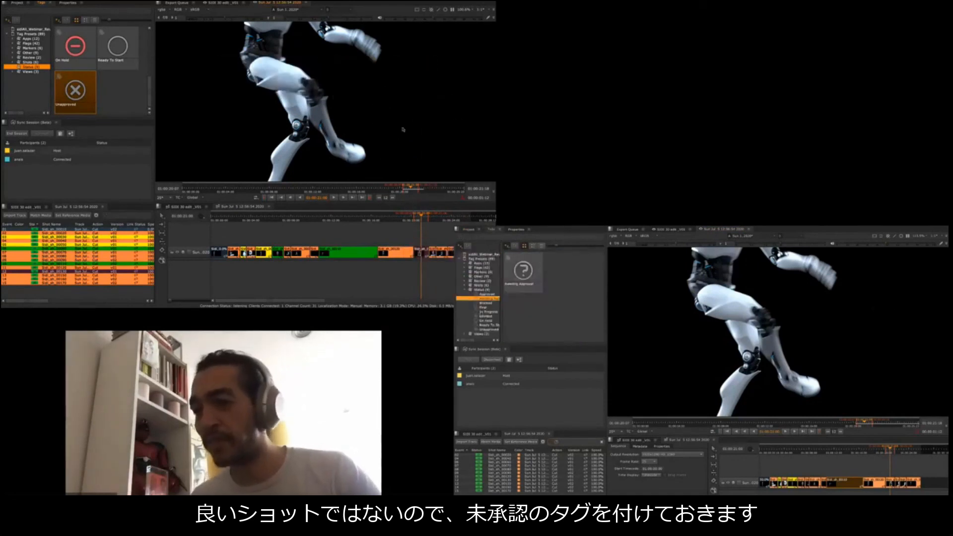
scroll(442, 239, down, 1)
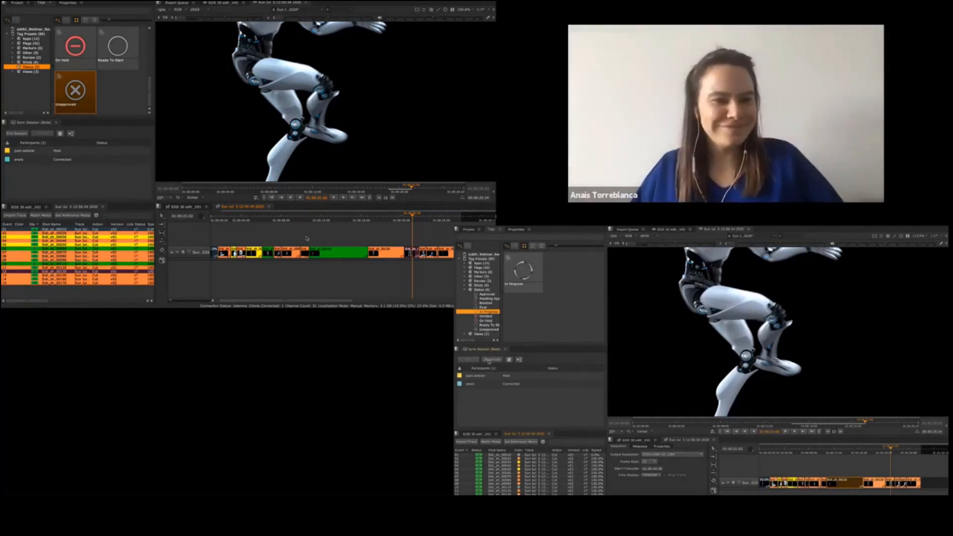
- Disconnect the remote participant from the session and link all clips in the review sequence using their track item versions
click(489, 359)
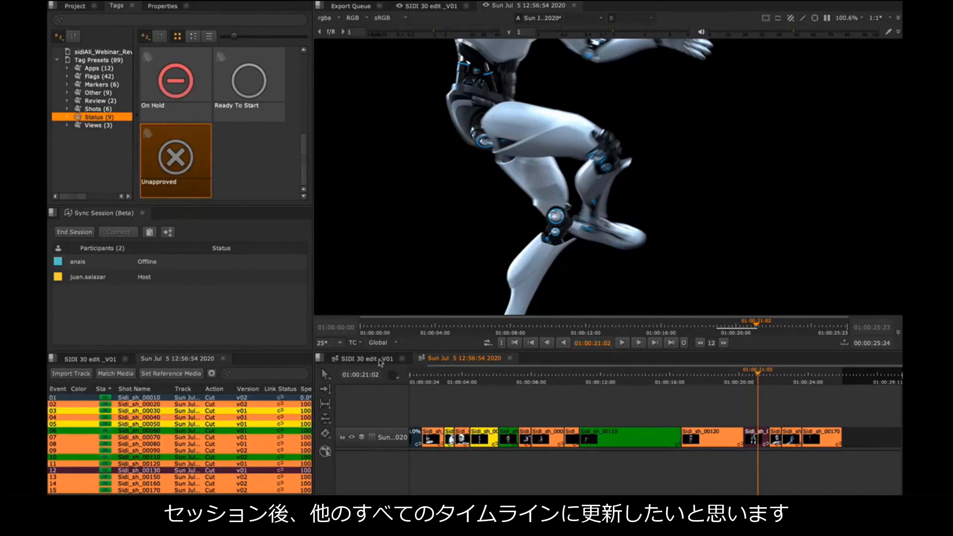
drag(851, 412, 414, 450)
right_click(615, 437)
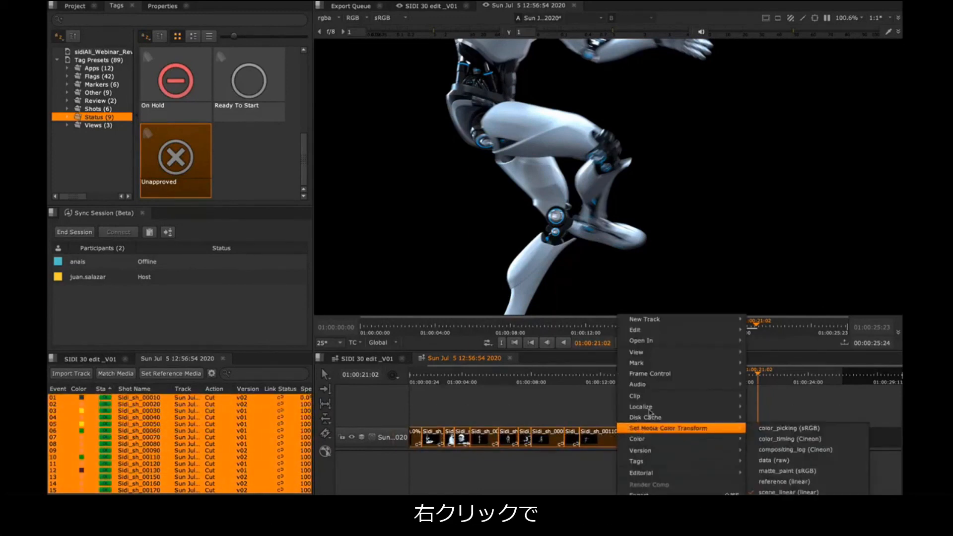
mouse_move(662, 461)
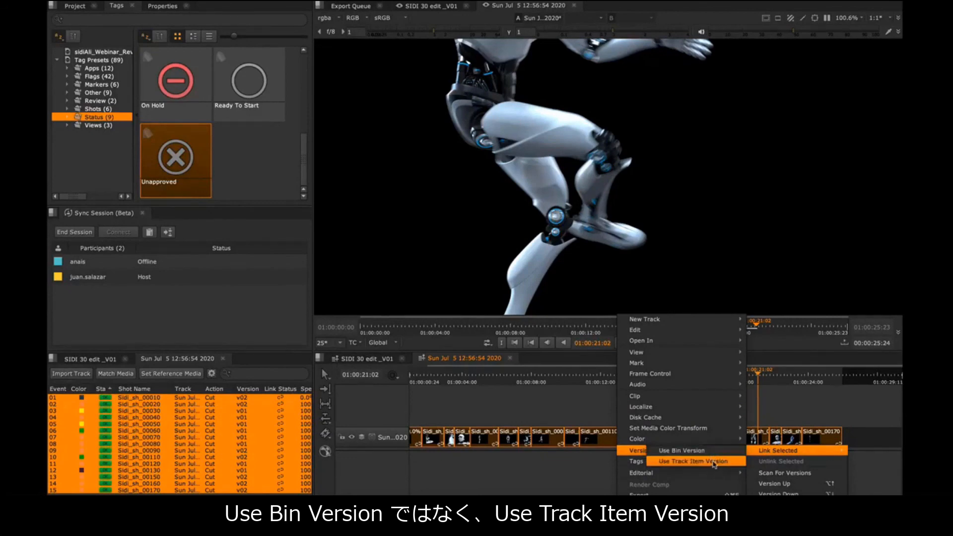
click(712, 462)
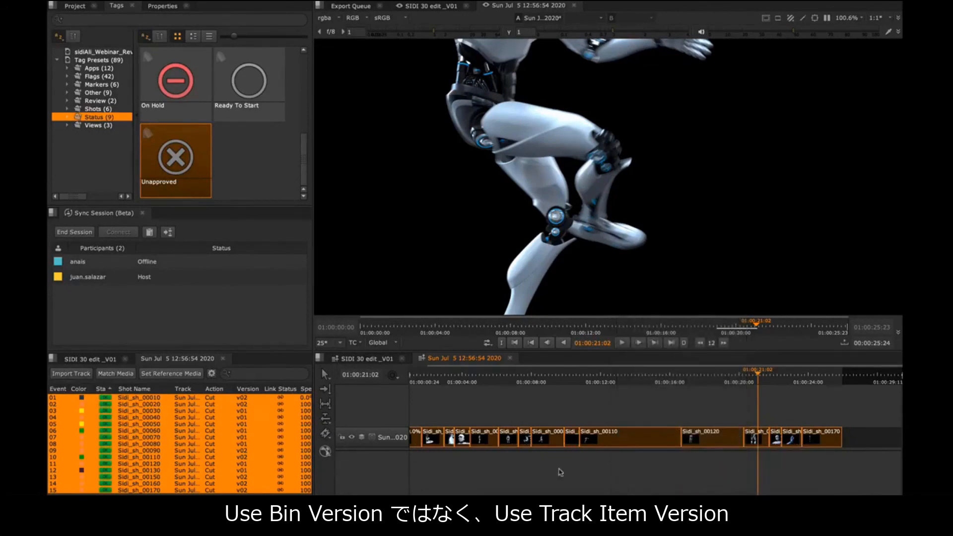
- Check the project bins and the robot track of SIDI 30 edit _V01 for the approved shot versions
click(78, 5)
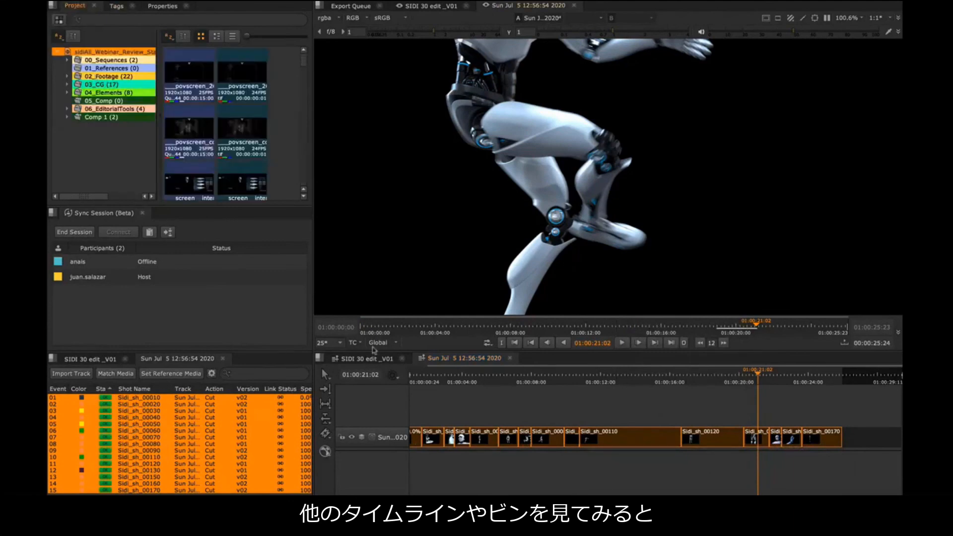
click(368, 360)
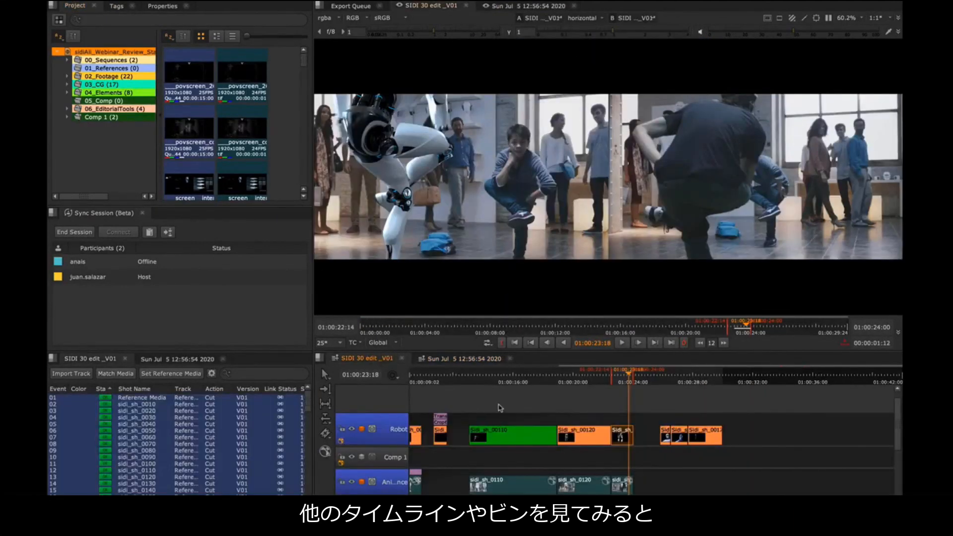
drag(536, 406, 559, 402)
scroll(554, 404, down, 5)
drag(495, 410, 489, 409)
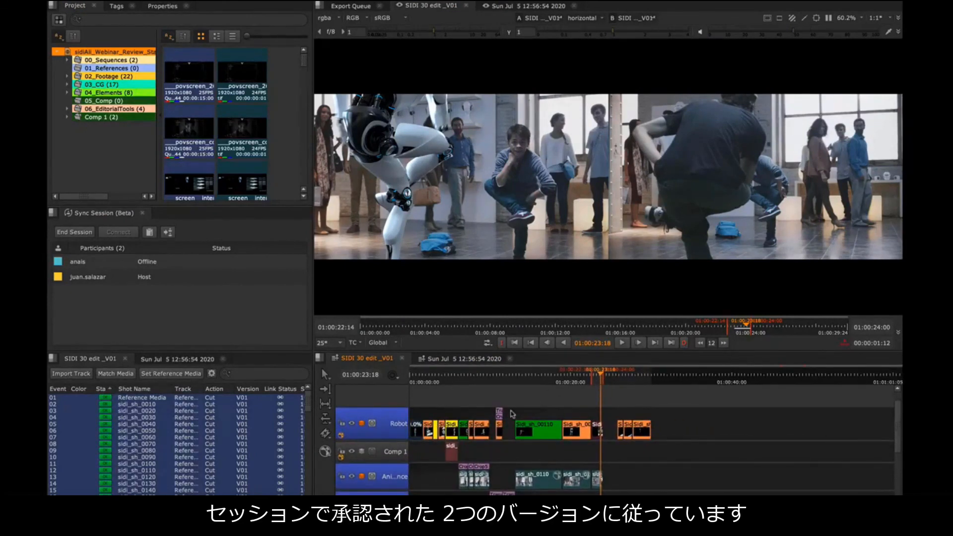
drag(528, 403, 544, 408)
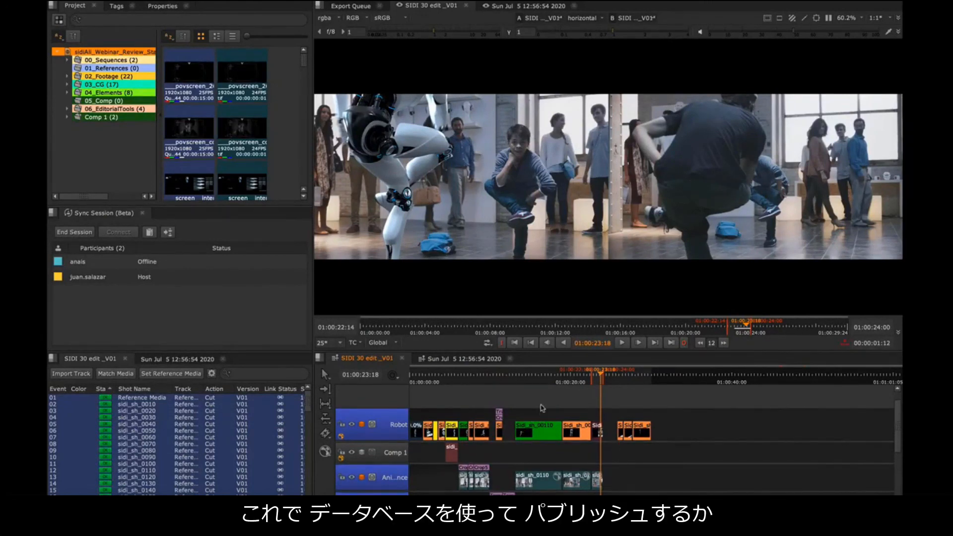
scroll(542, 400, down, 1)
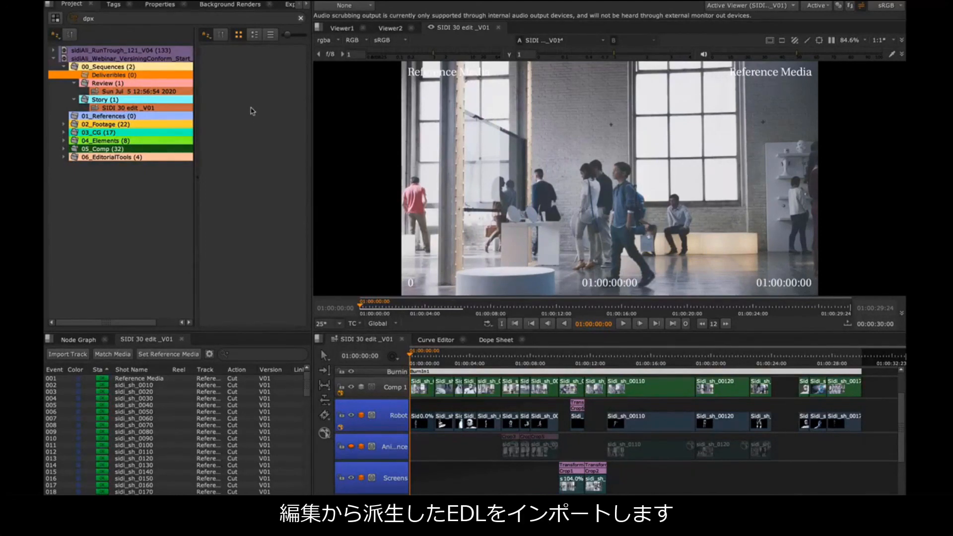
- Open SIDI 20 edit .edl from 01_Editorial/Versions/SIDI 20 edit for import as a sequence into the Deliveribles bin
right_click(252, 112)
mouse_move(274, 128)
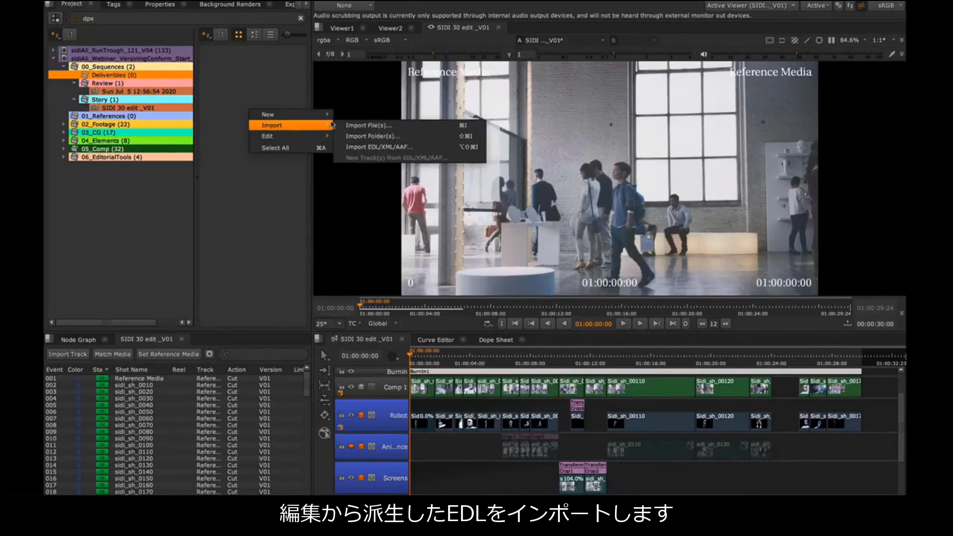
click(367, 148)
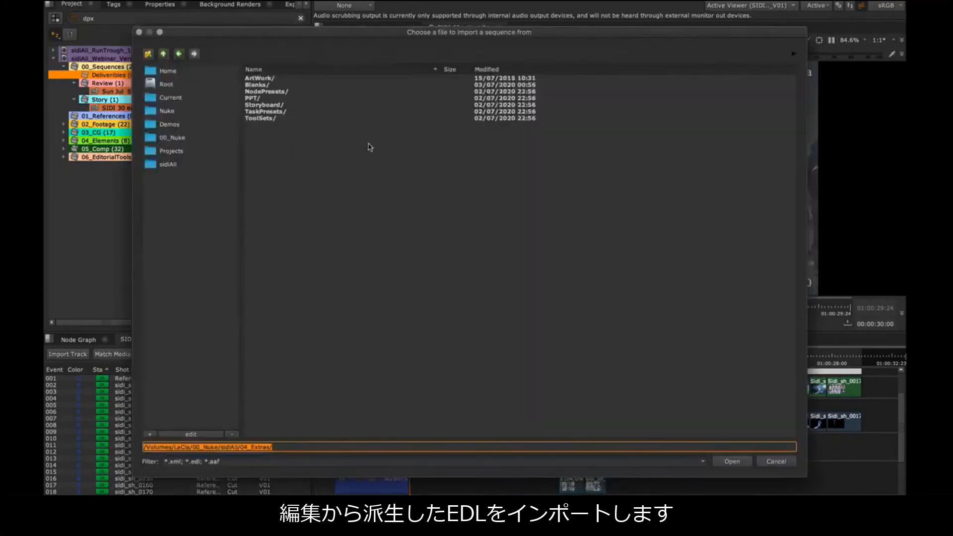
click(163, 53)
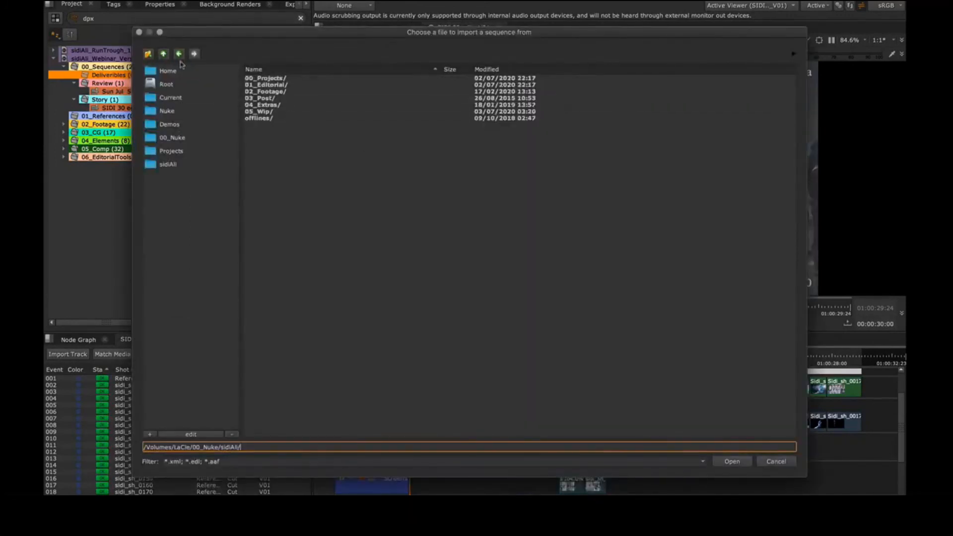
double_click(272, 85)
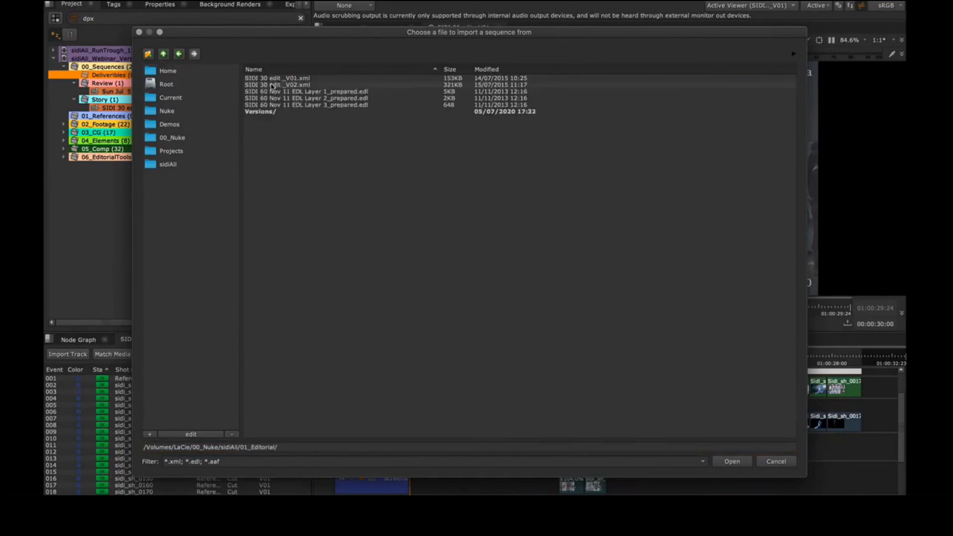
double_click(264, 112)
double_click(268, 79)
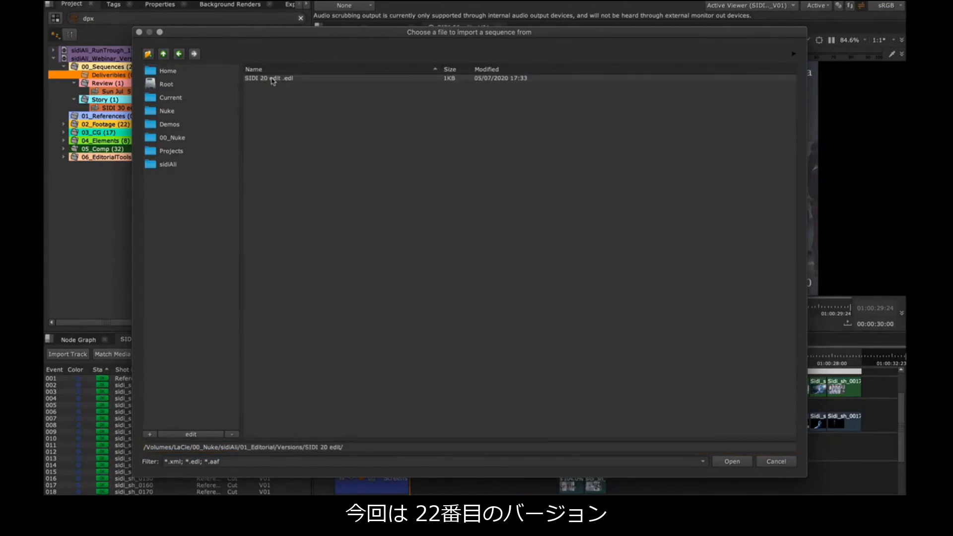
click(271, 80)
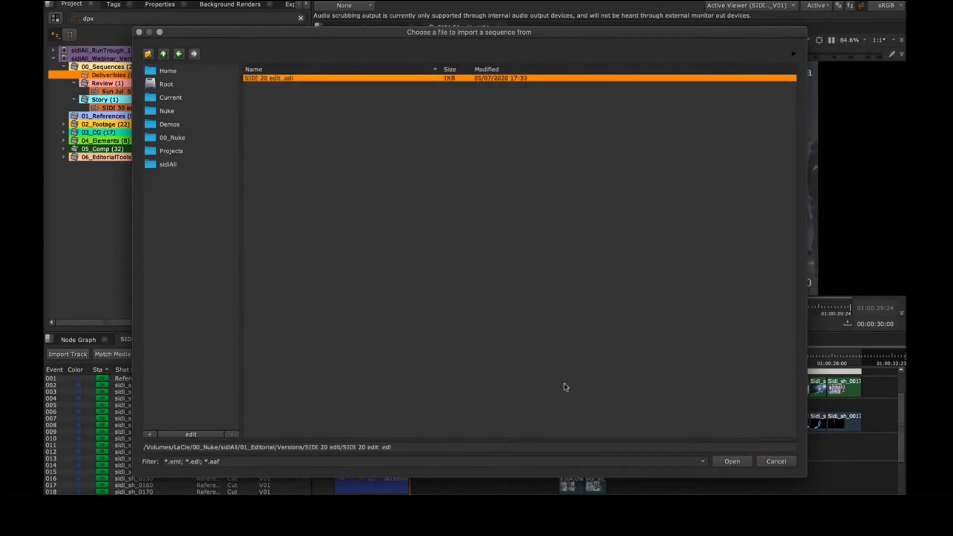
click(736, 465)
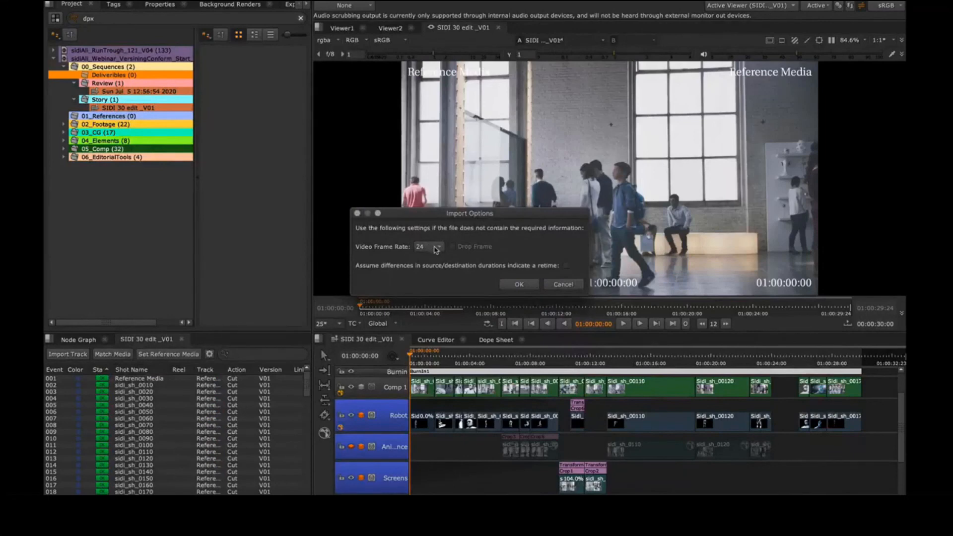
- Import the EDL sequence with a video frame rate of 25 and enlarge its timeline area
click(436, 247)
click(436, 258)
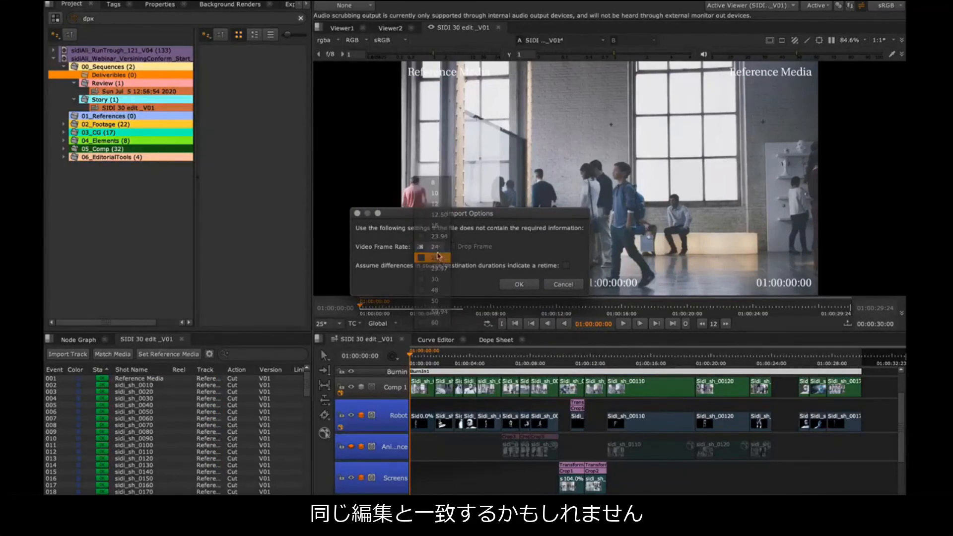
click(518, 284)
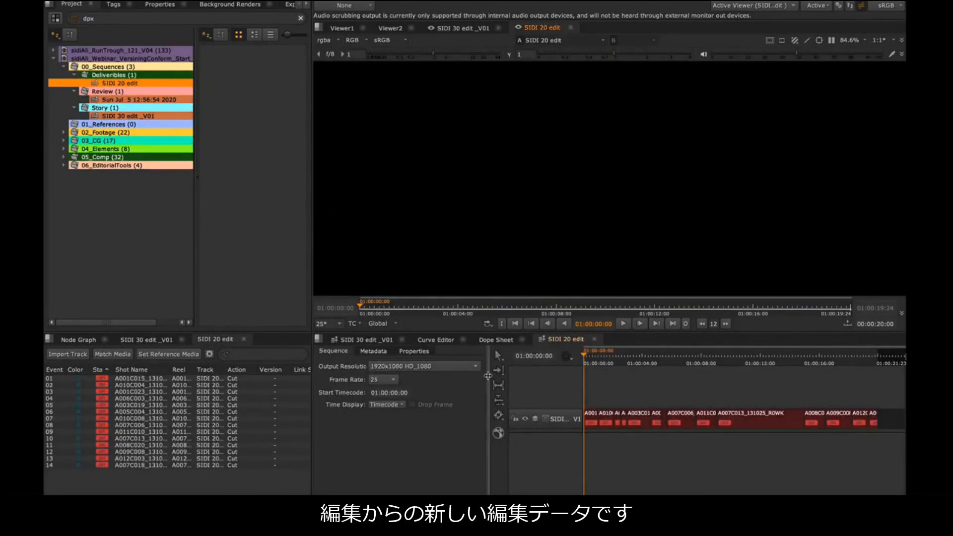
drag(487, 378, 337, 347)
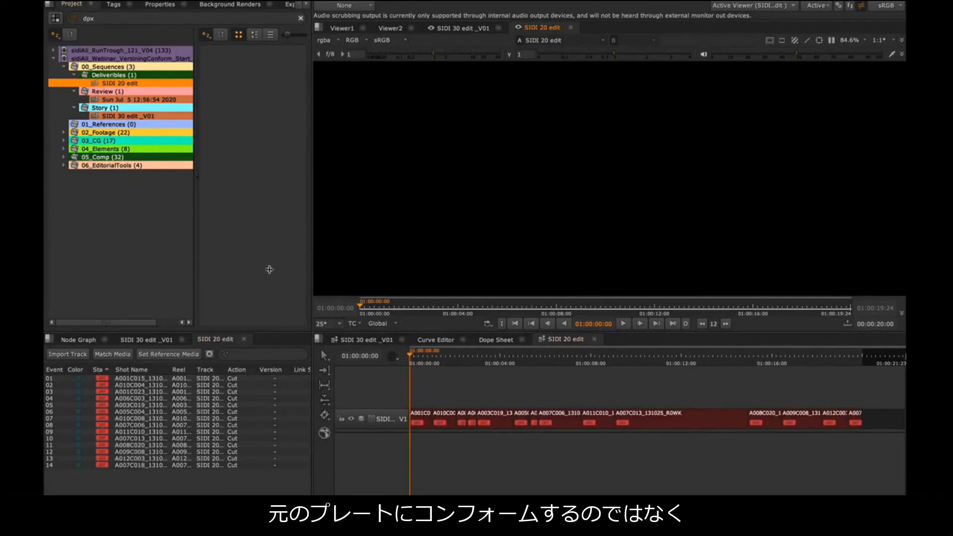
- Conform SIDI 20 edit to the 05_Comp bin, including *.nk files and accepting the best timecode match if no rules match
click(102, 158)
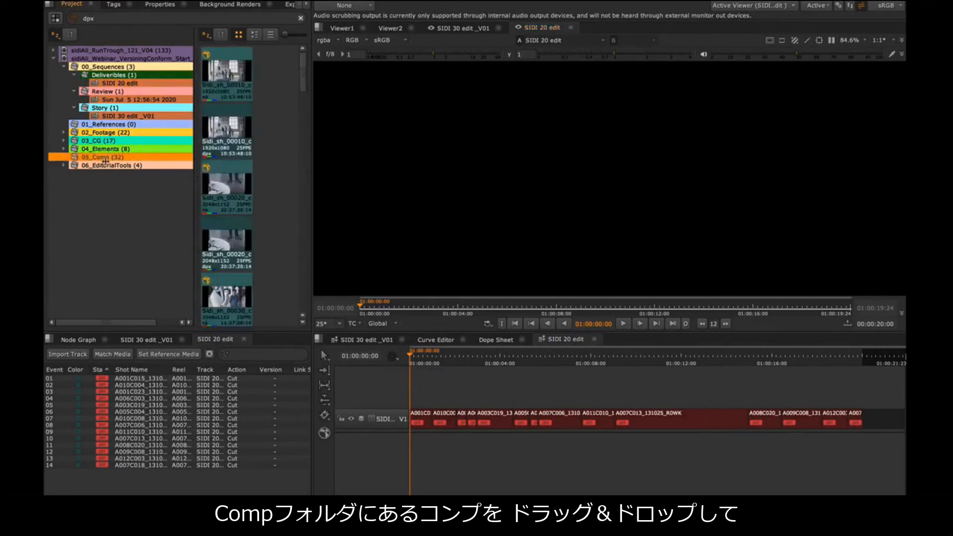
drag(98, 157, 127, 351)
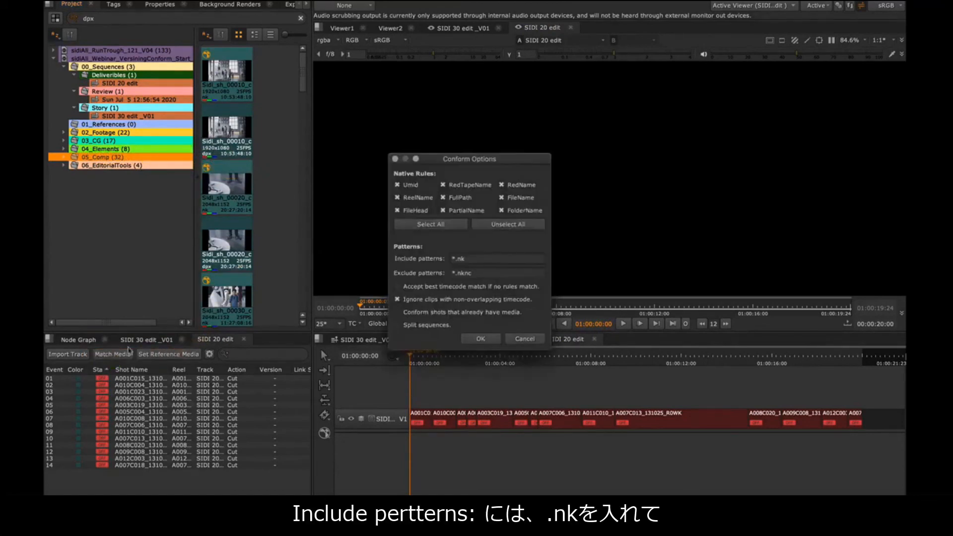
drag(470, 259, 440, 255)
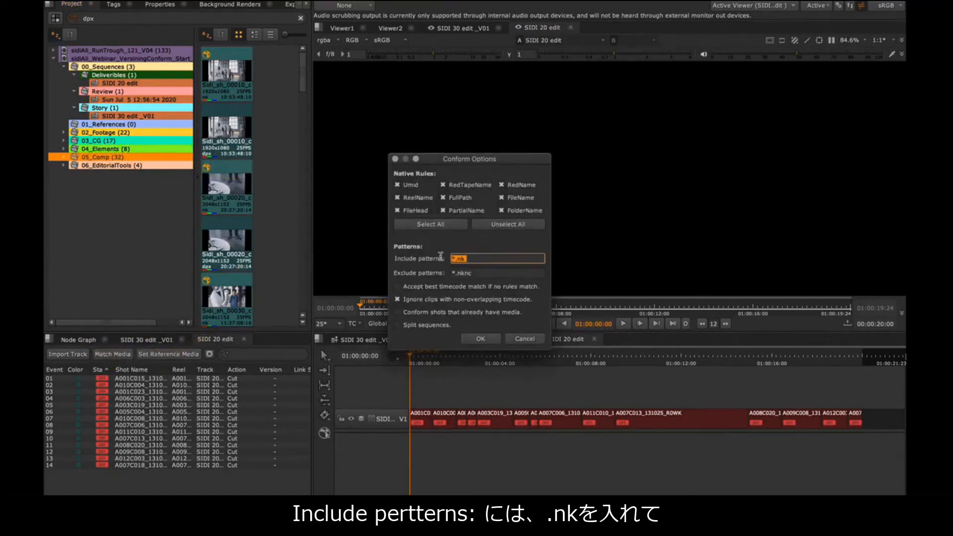
click(398, 287)
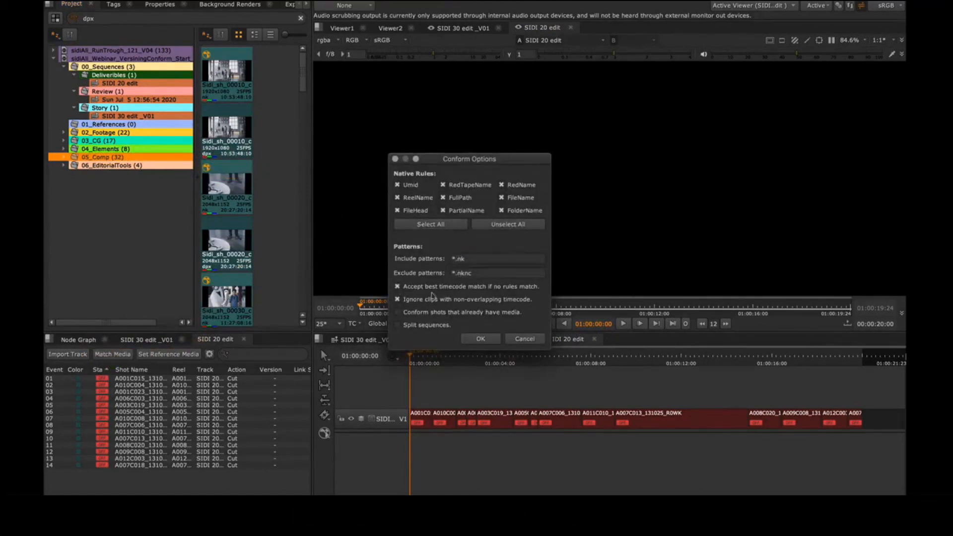
click(481, 340)
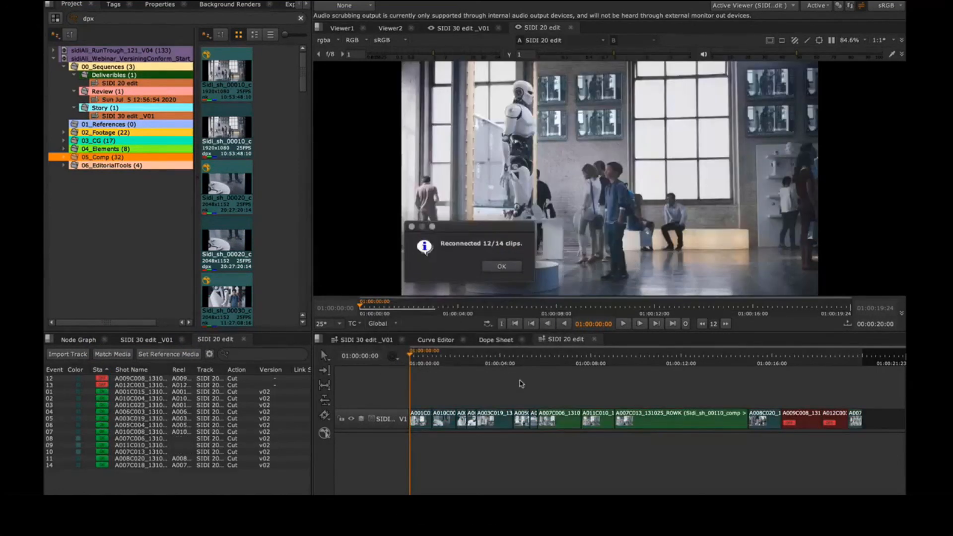
click(502, 268)
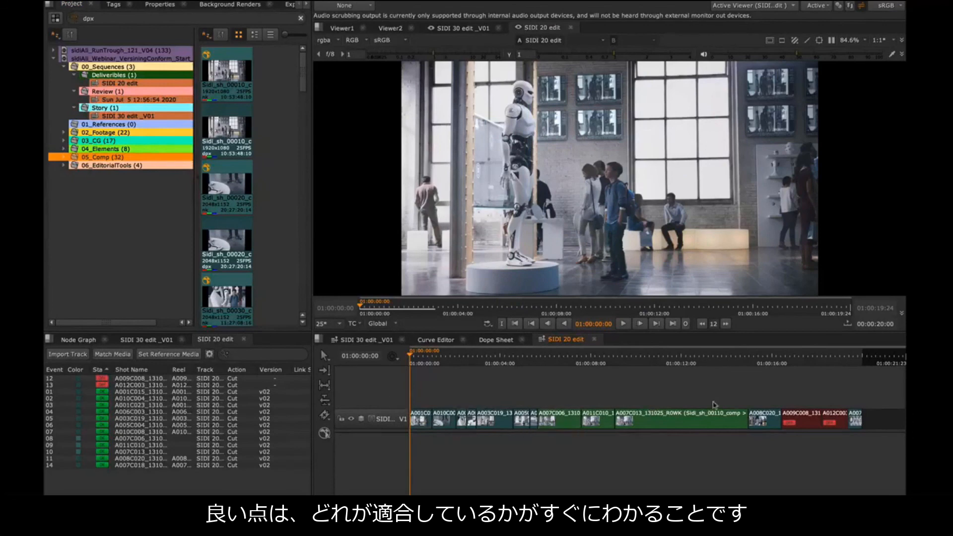
- Select the two unconformed clips in SIDI 20 edit, and view the available versions of the A007C006 clip
drag(799, 389, 829, 434)
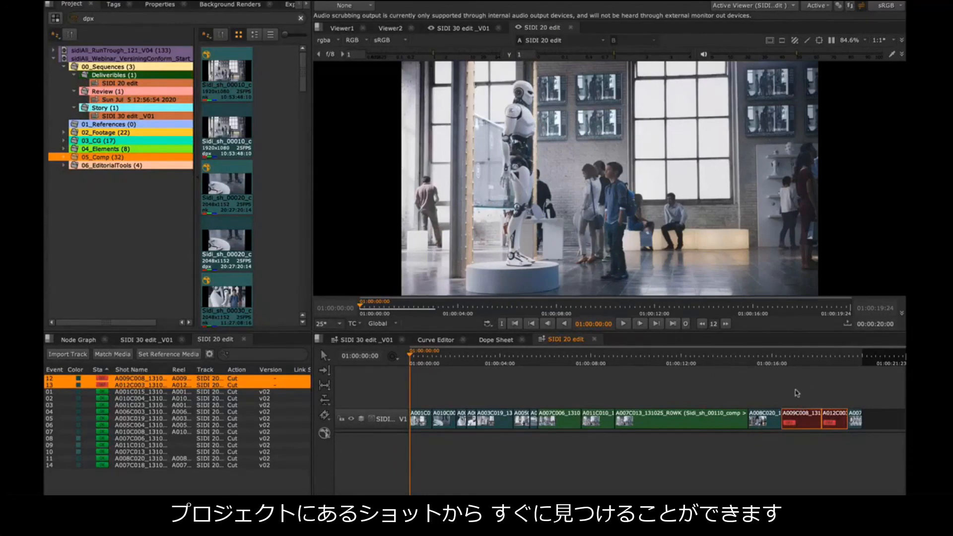
drag(795, 391, 827, 436)
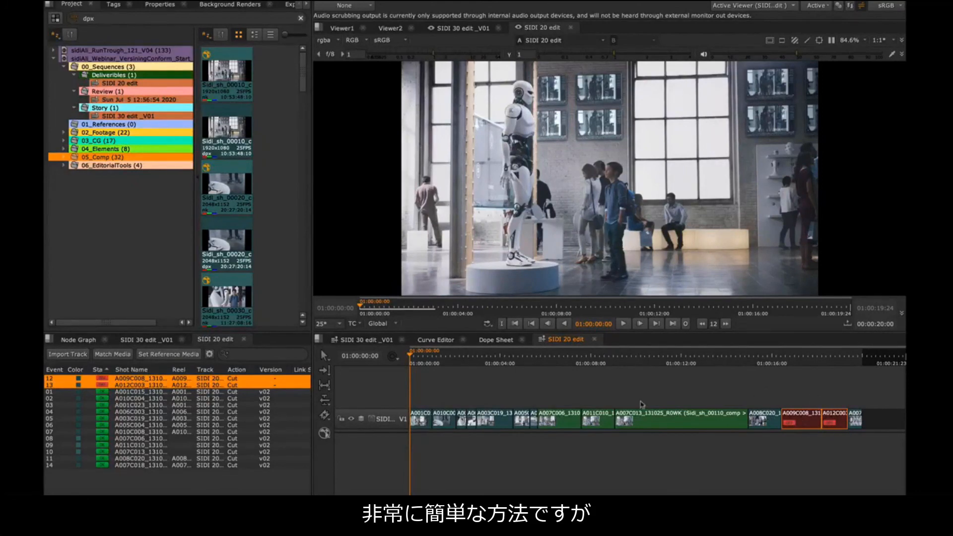
drag(419, 361, 564, 362)
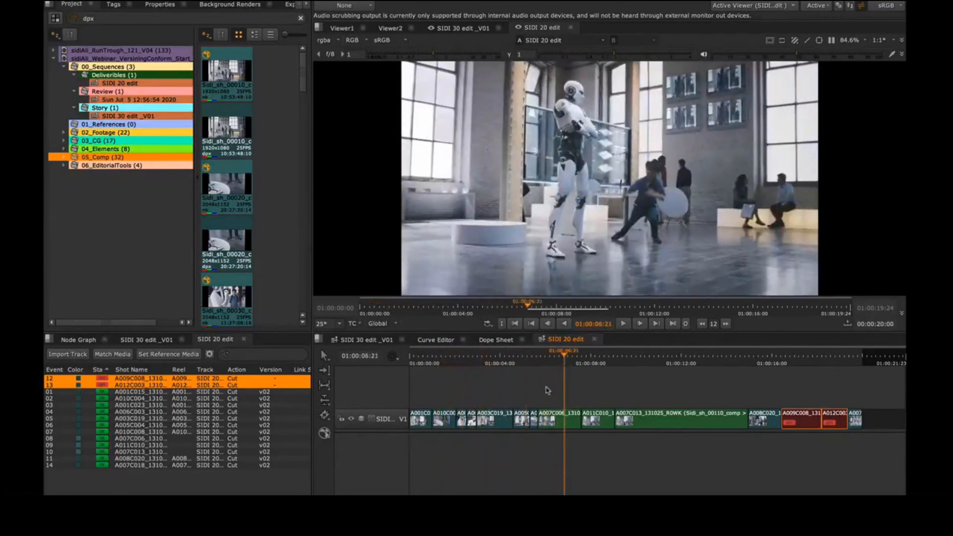
click(559, 404)
click(557, 419)
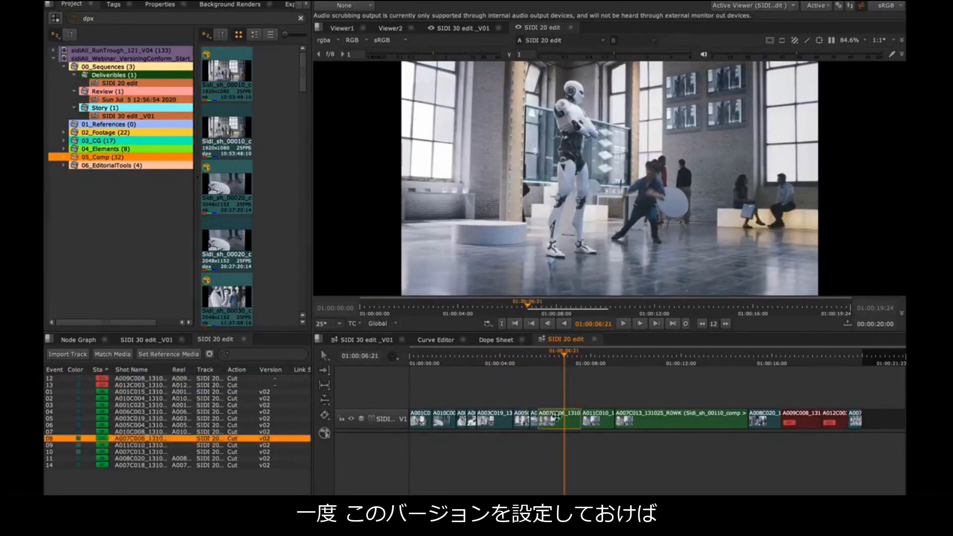
key(v)
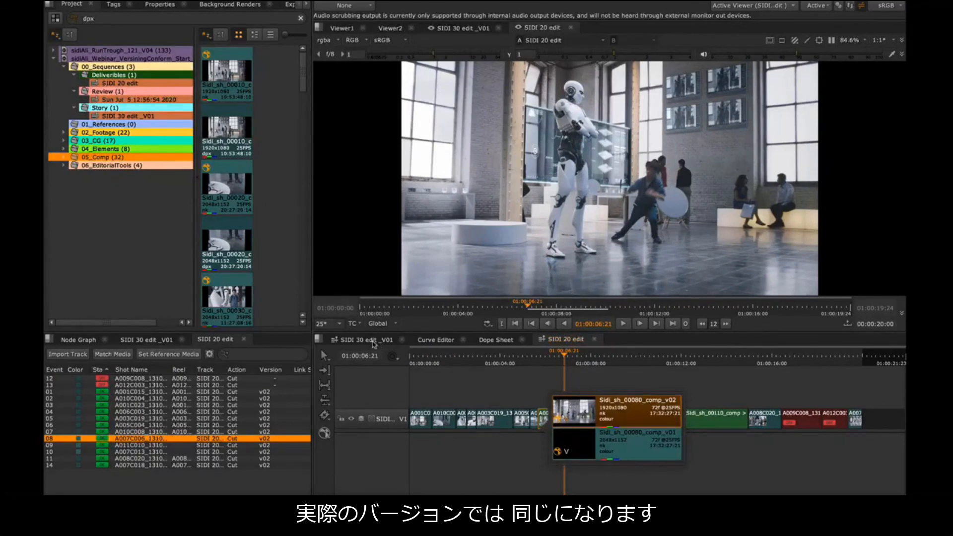
click(496, 386)
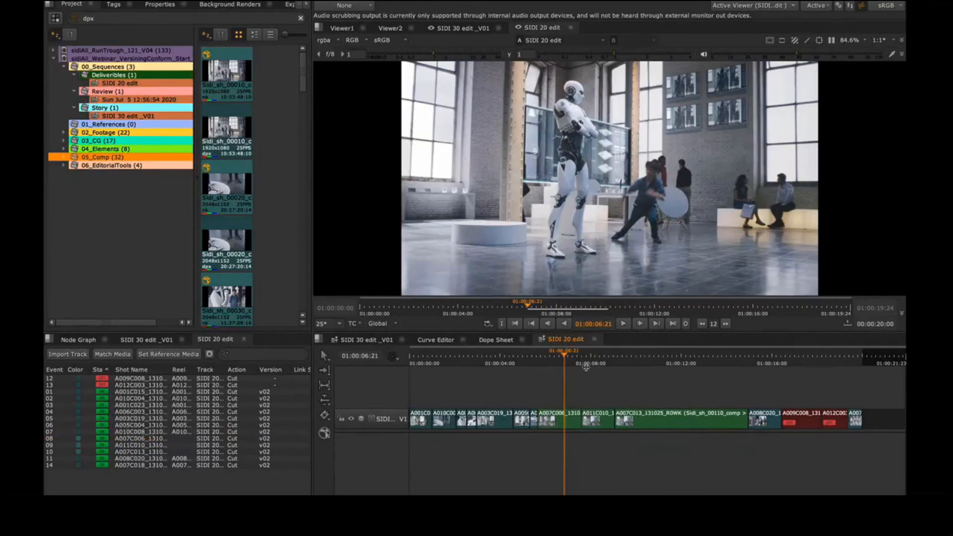
- Switch the A007C013 clip in SIDI 20 edit to version Sidi_sh_00110_comp_v03
drag(588, 358, 646, 357)
click(643, 421)
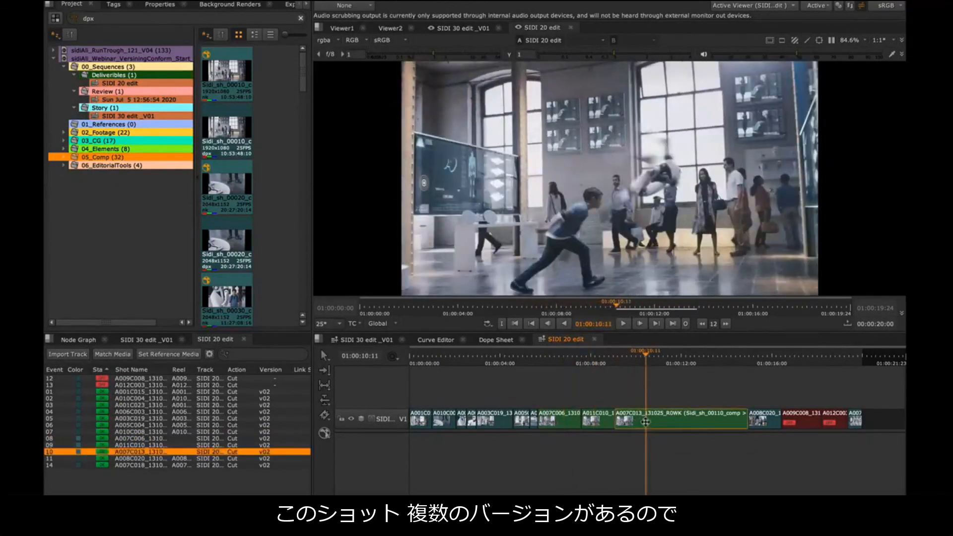
alt+click(643, 420)
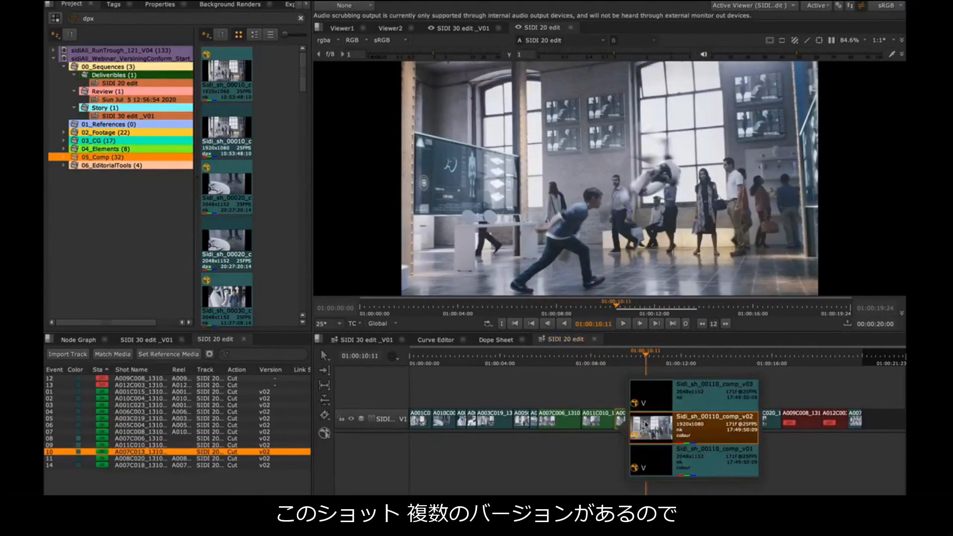
click(684, 394)
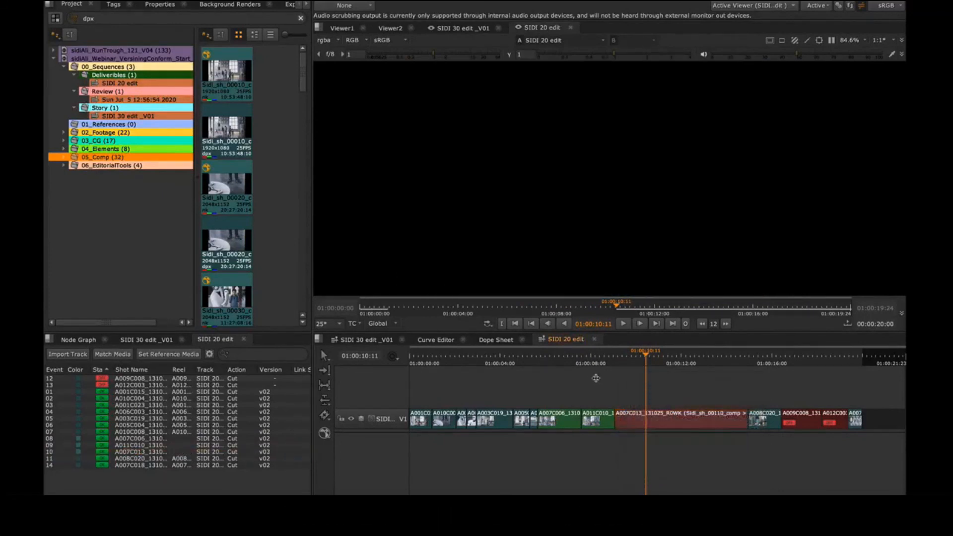
- Check the version of Sidi_sh_00110 on the Comp 1 track of SIDI 30 edit _V01, and return to SIDI 20 edit
click(364, 339)
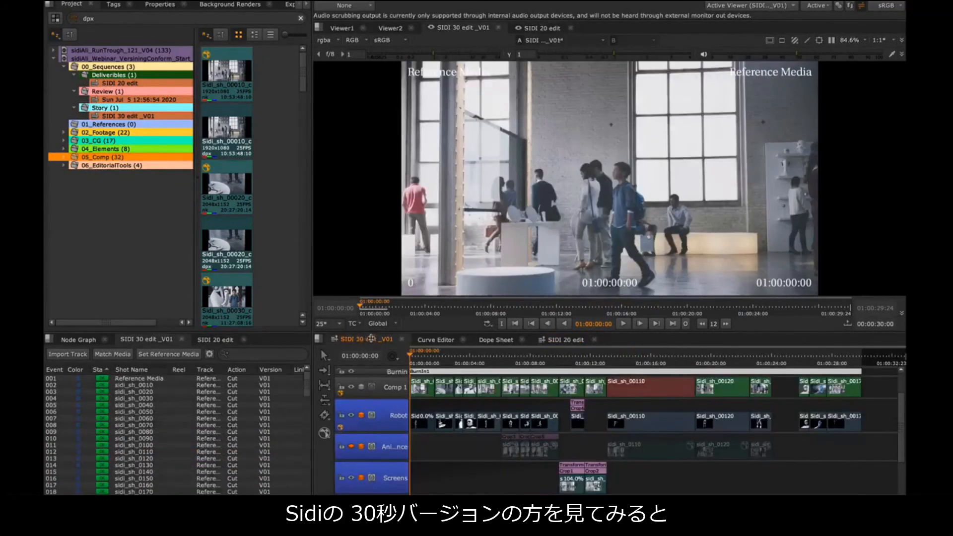
alt+click(646, 383)
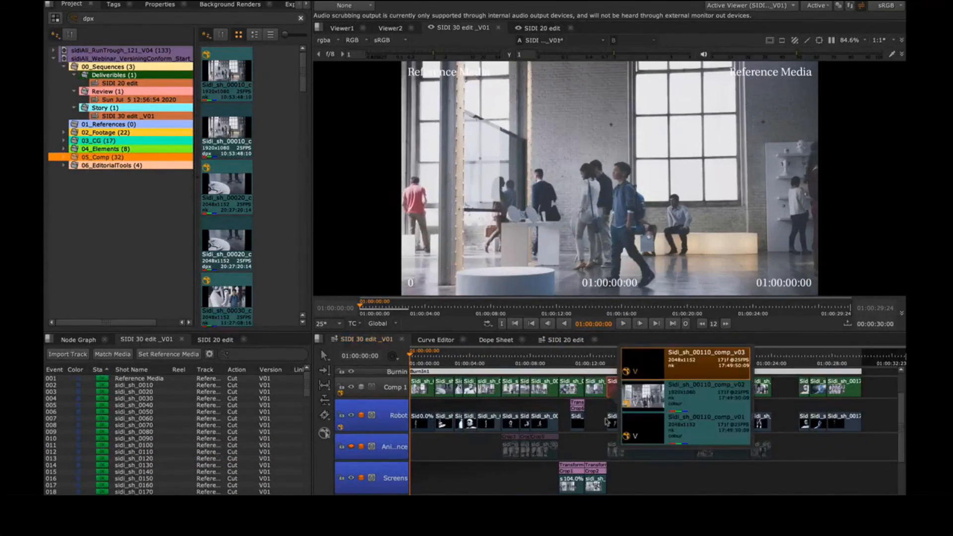
click(591, 409)
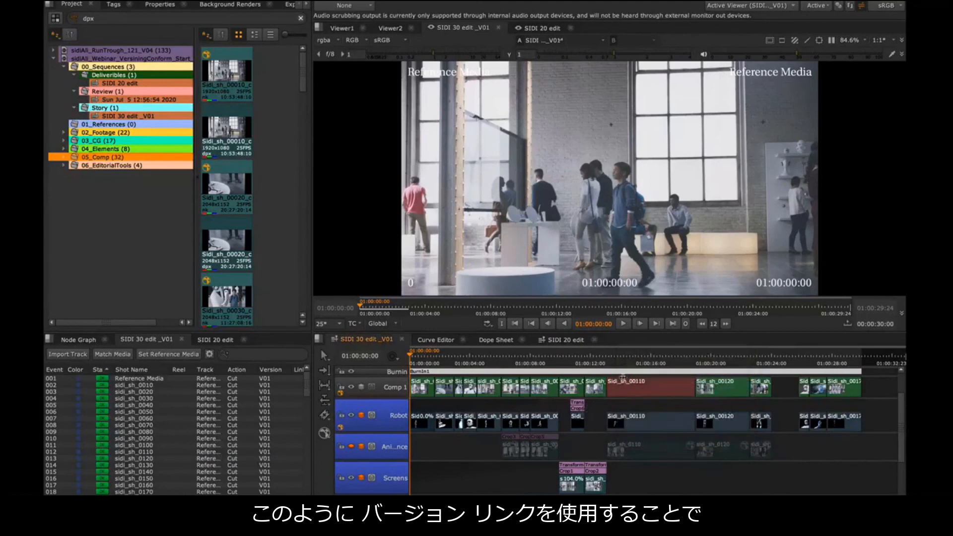
click(566, 340)
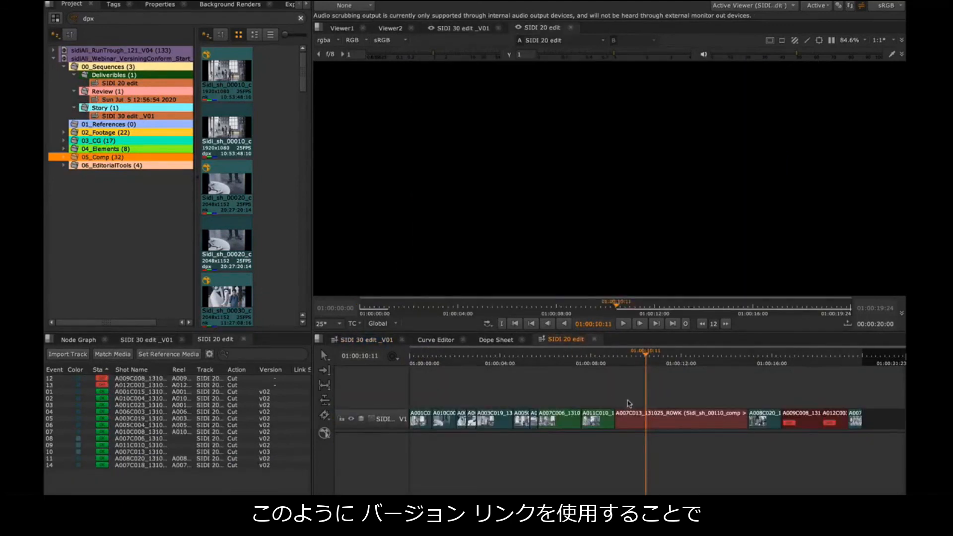